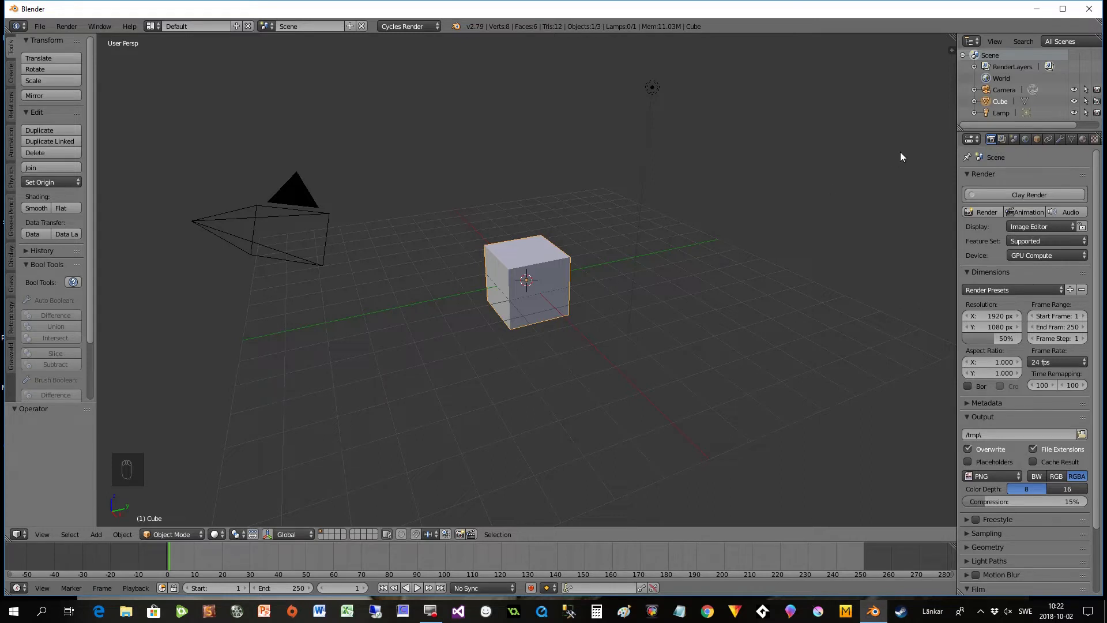
- Split the 3D view vertically, show the table reference in a UV/Image Editor beside it, and widen the modelling area
left_click_drag(954, 38, 487, 375)
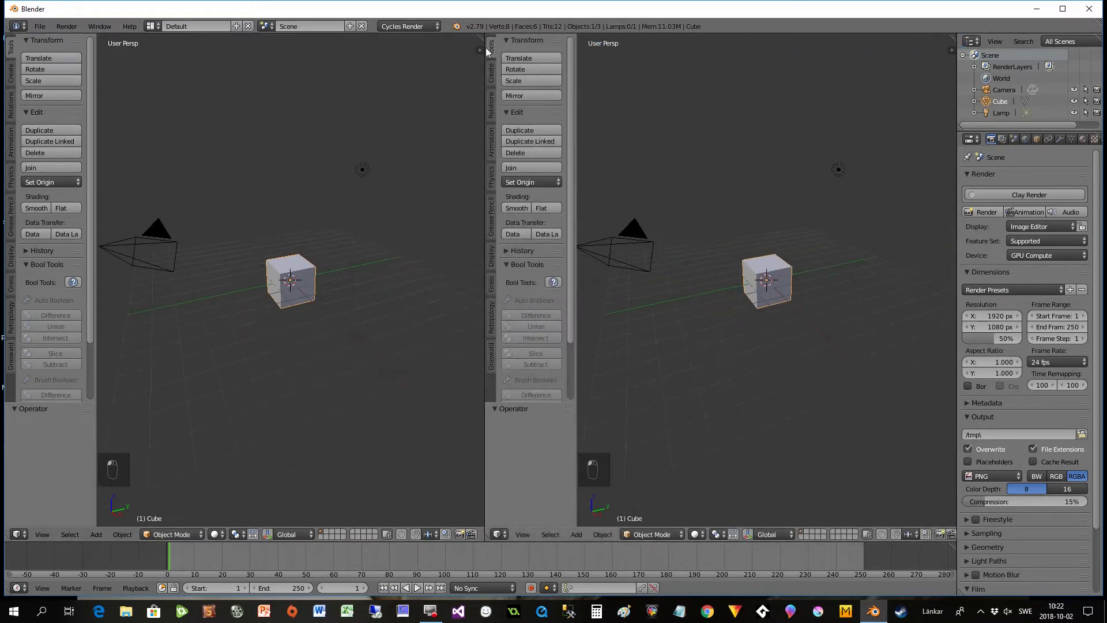
left_click(500, 534)
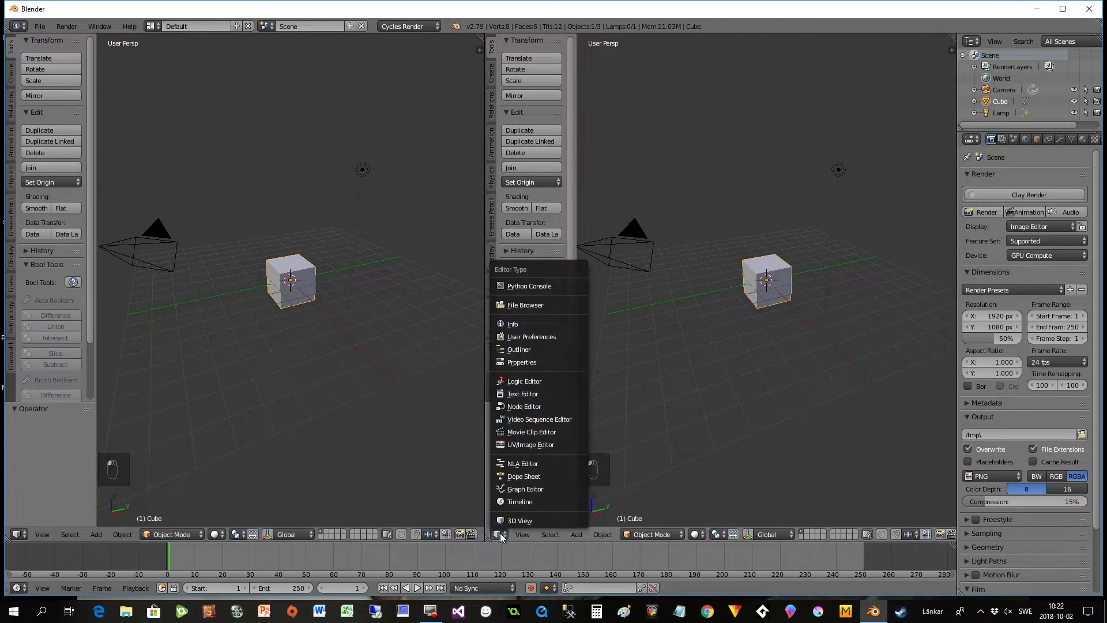
left_click(514, 445)
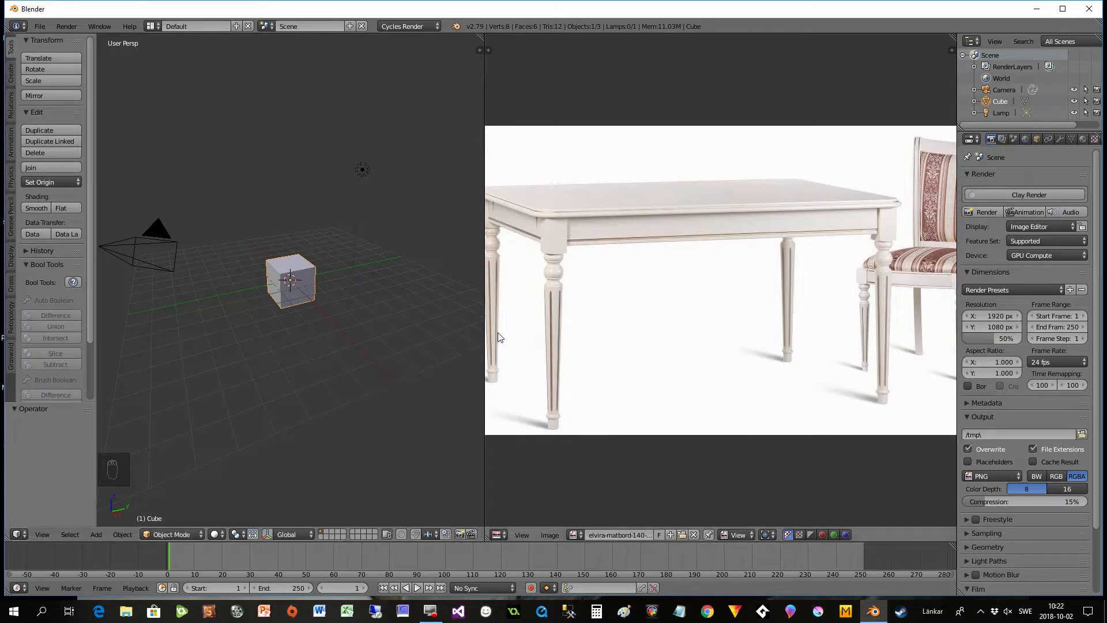
left_click_drag(485, 323, 591, 324)
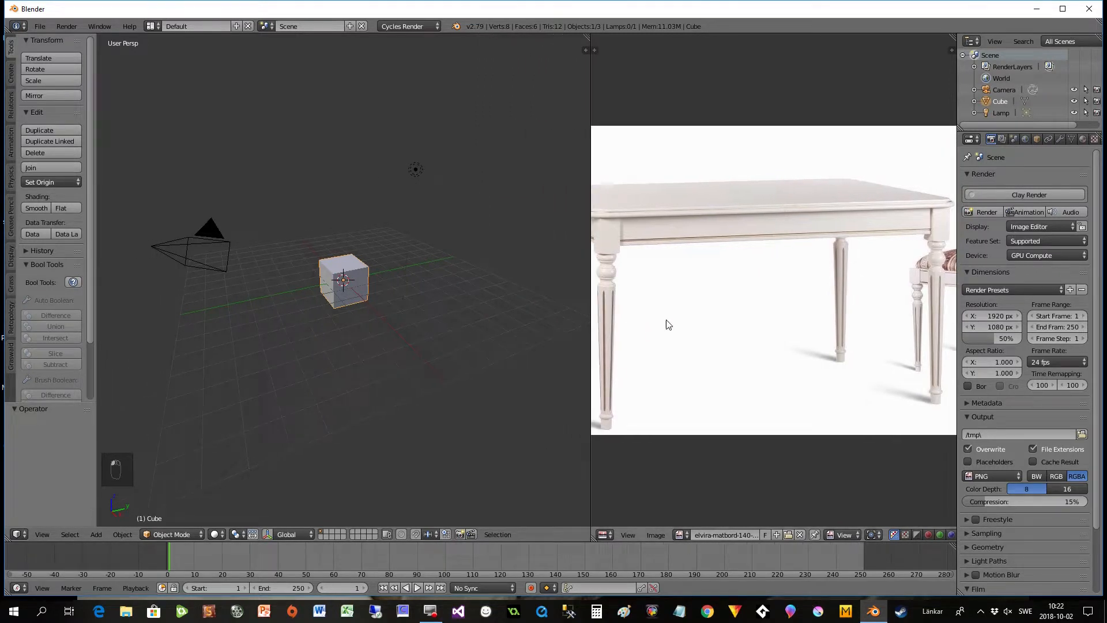
- Examine the reference photo of the table closely, including its legs, apron, tabletop edge and the chair beside it
scroll(667, 320, "up", 2)
scroll(666, 321, "down", 1)
middle_click_drag(667, 320, 894, 307)
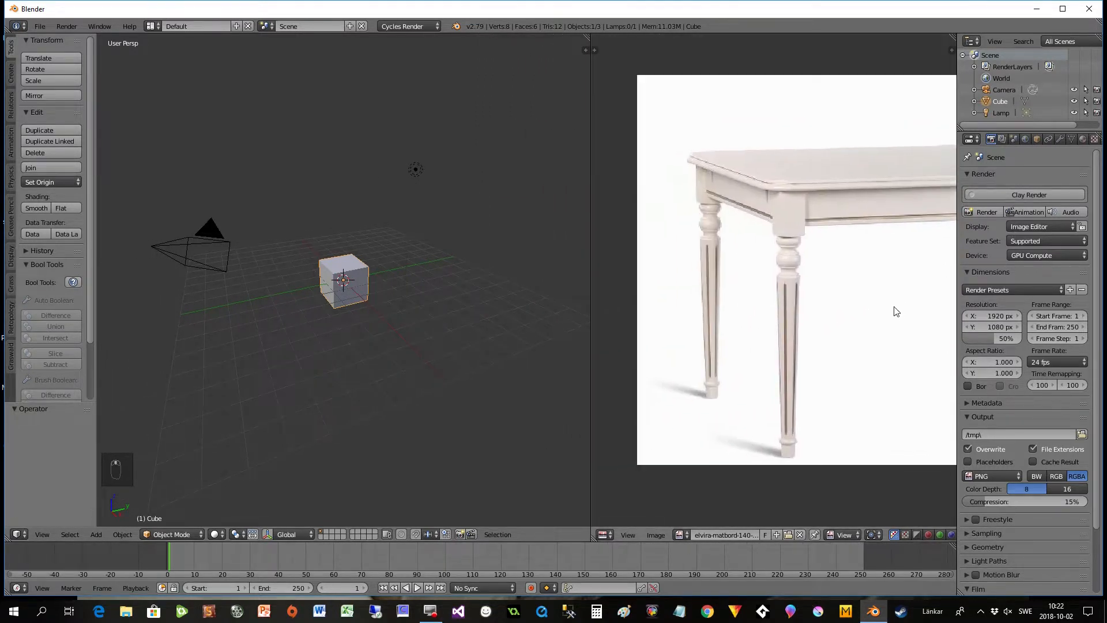
scroll(891, 310, "up", 1)
scroll(829, 323, "up", 1)
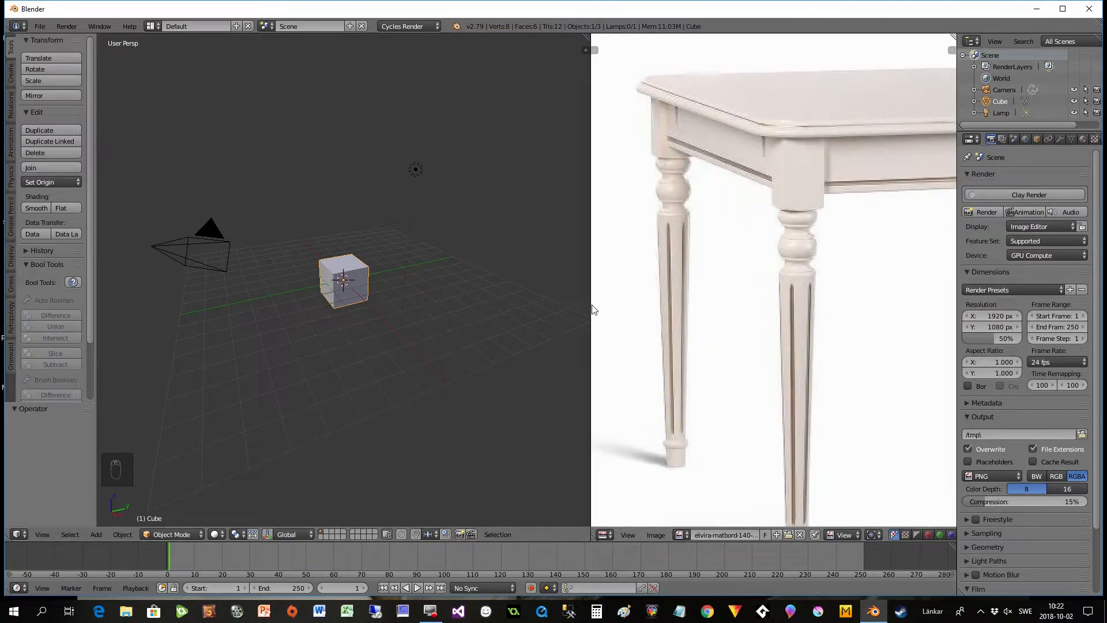
scroll(704, 278, "down", 2)
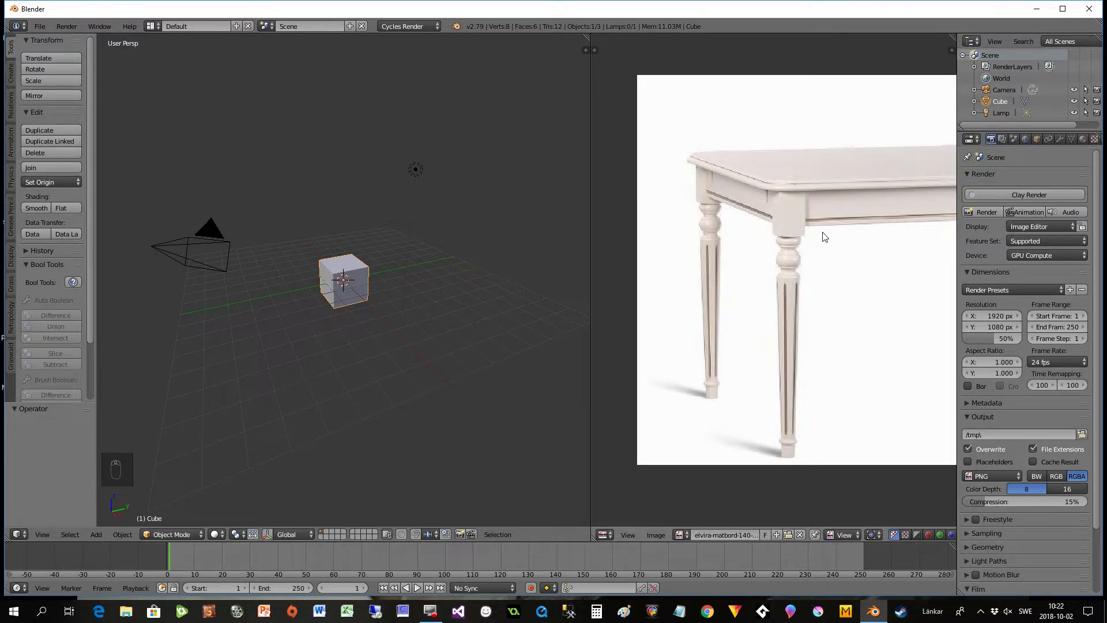
middle_click_drag(850, 248, 688, 263)
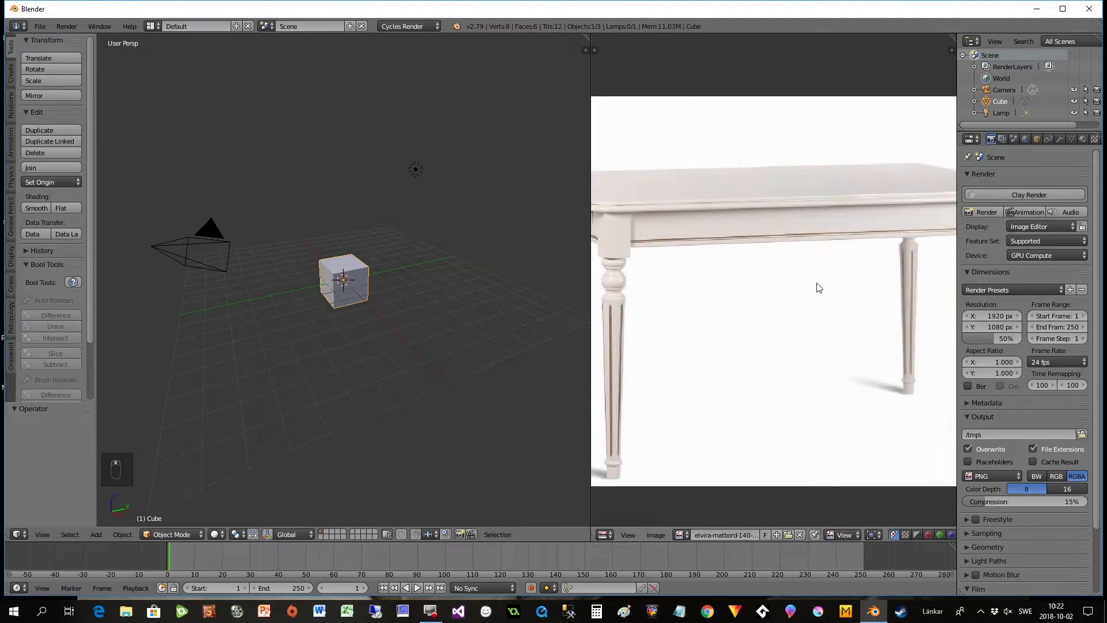
middle_click_drag(815, 284, 663, 284)
middle_click_drag(745, 292, 640, 306)
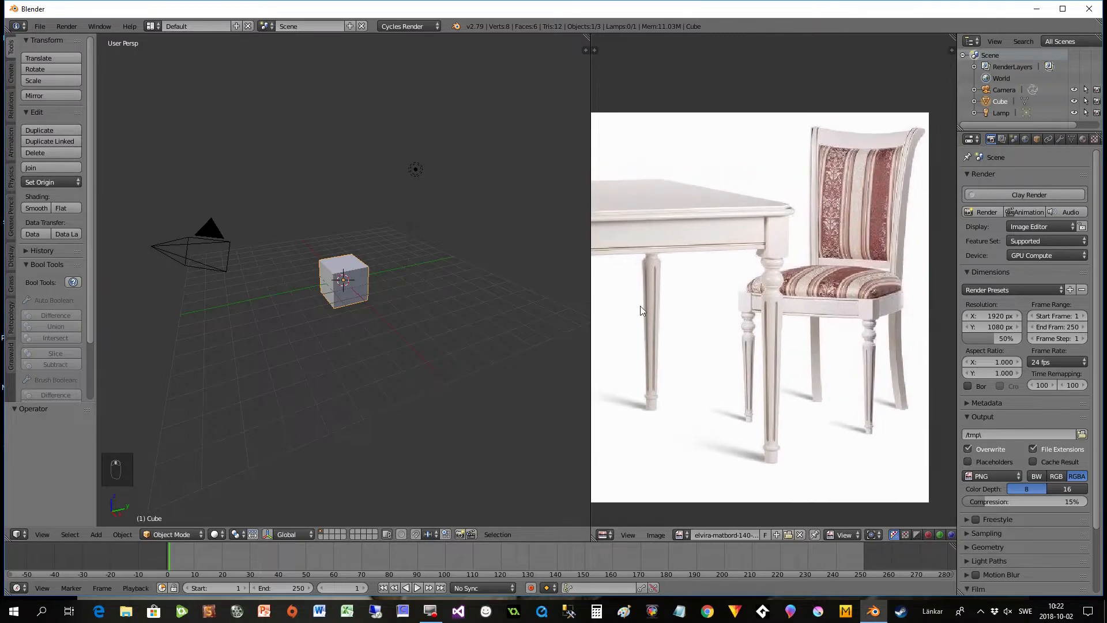
scroll(660, 324, "up", 2)
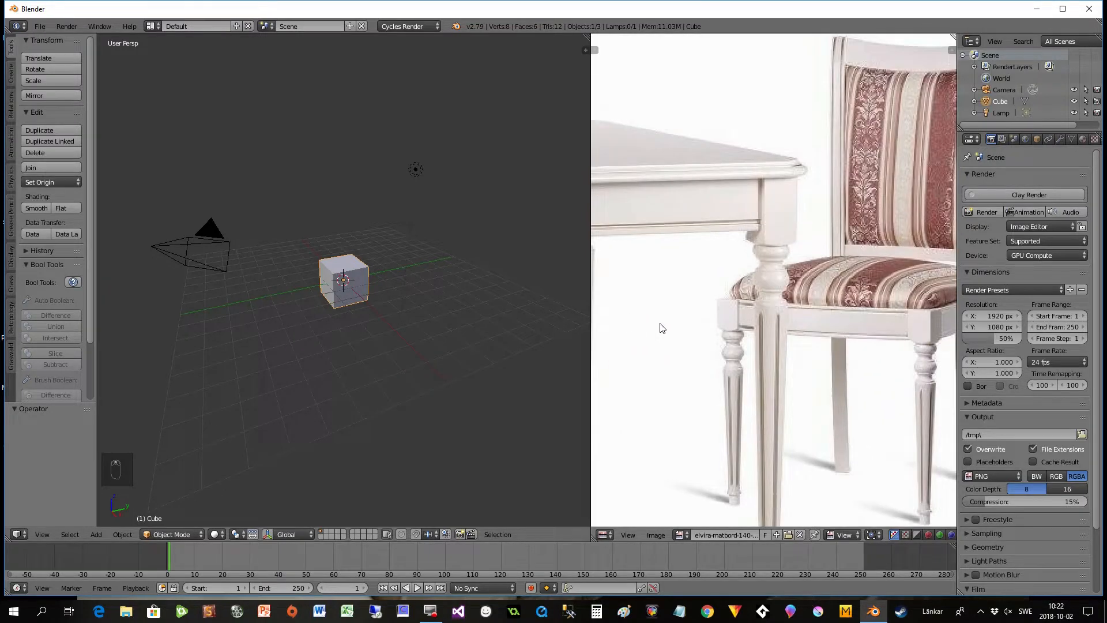
middle_click_drag(643, 343, 813, 318)
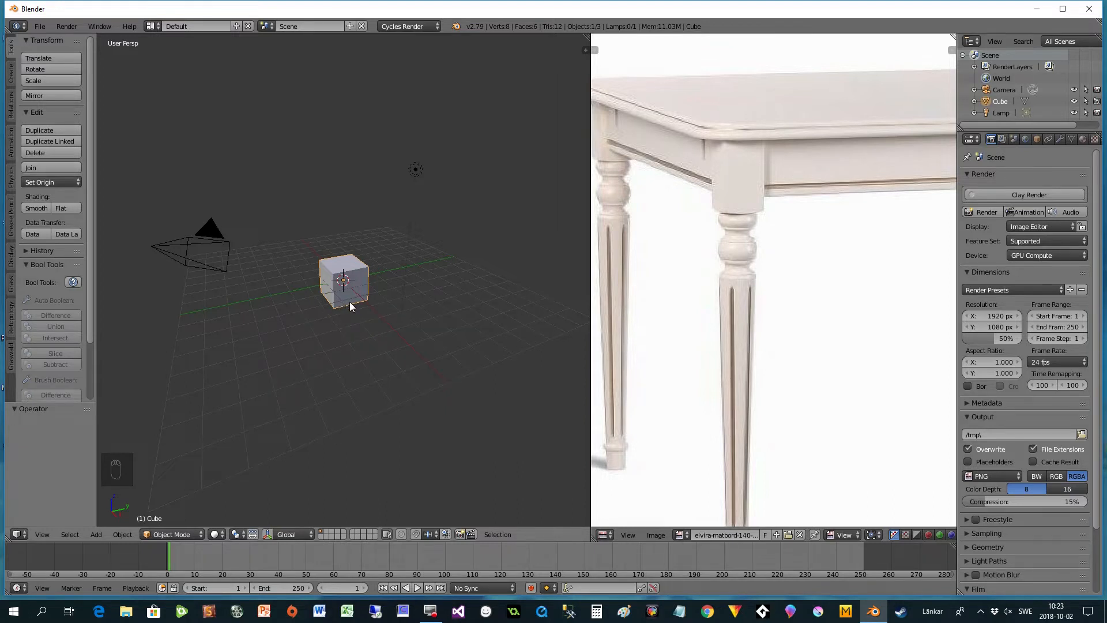
- Flatten the default cube's whole mesh in Edit Mode into a thin tabletop slab, scaling it to about 0.038 along Z
scroll(351, 303, "up", 6)
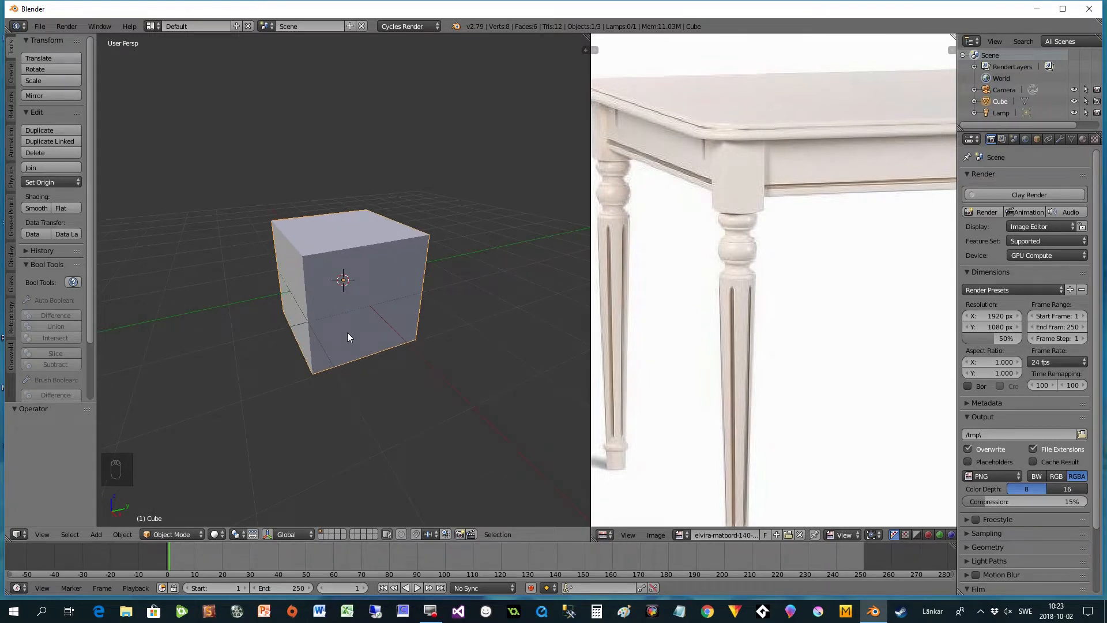
key("Tab")
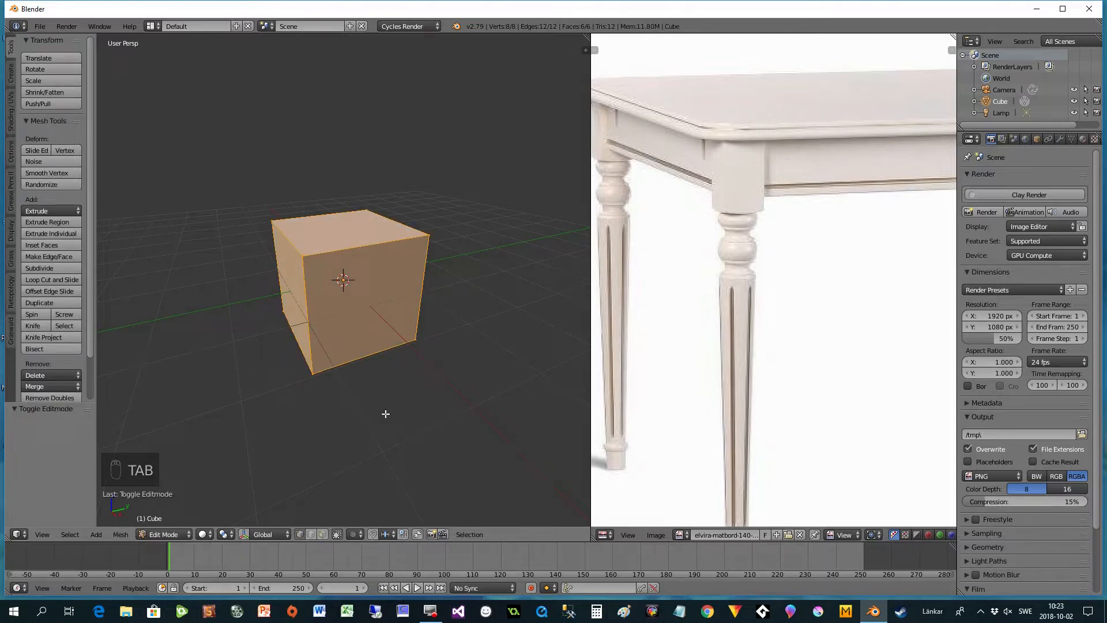
key("s")
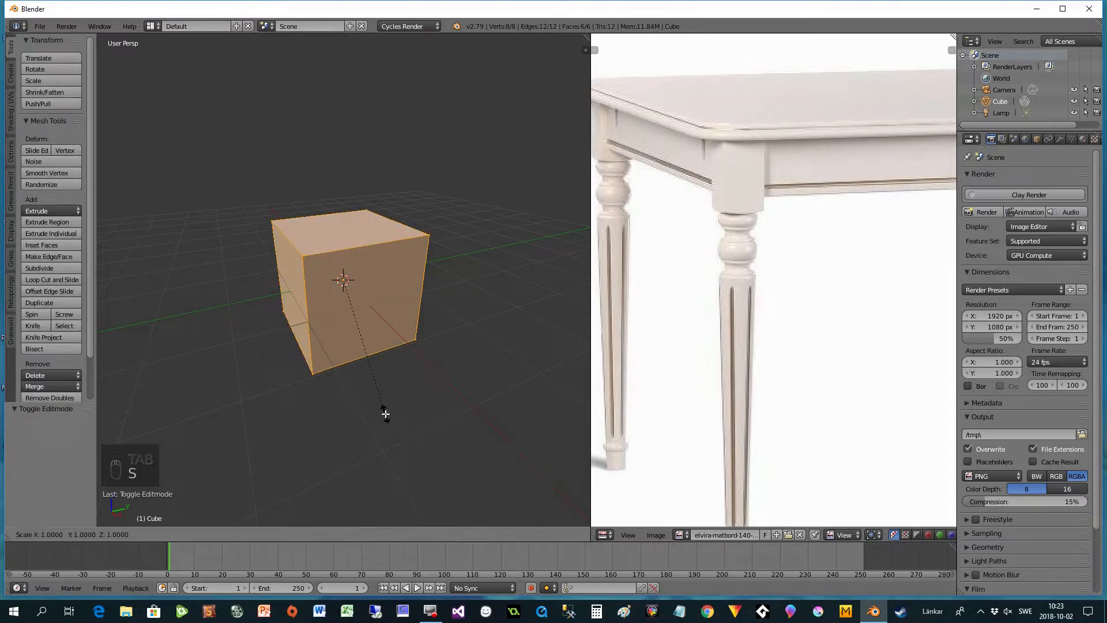
key("z")
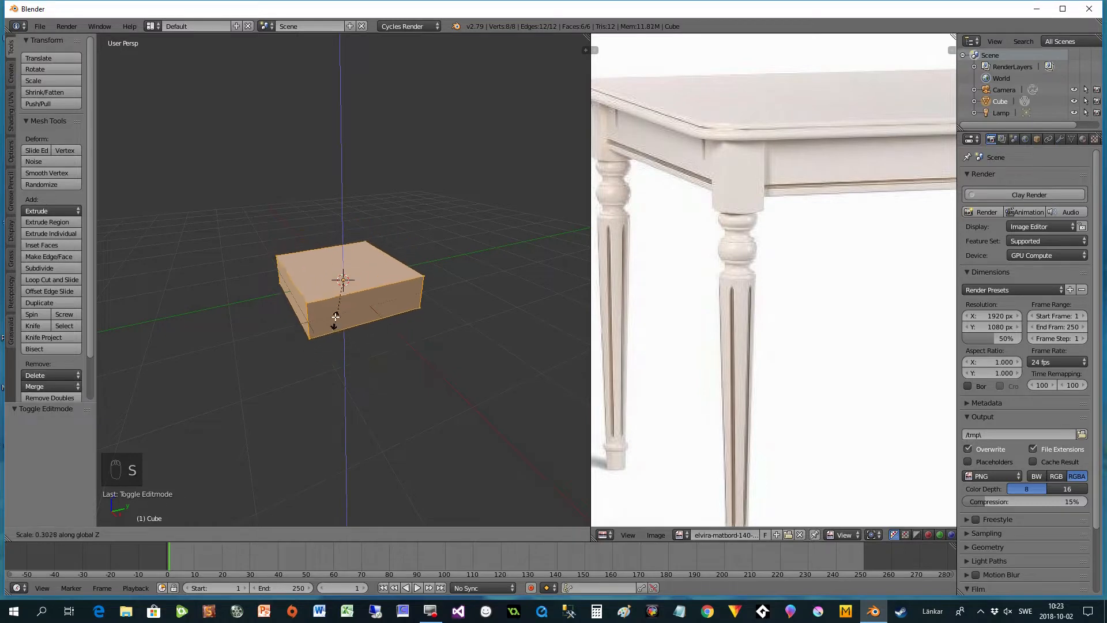
left_click(340, 288)
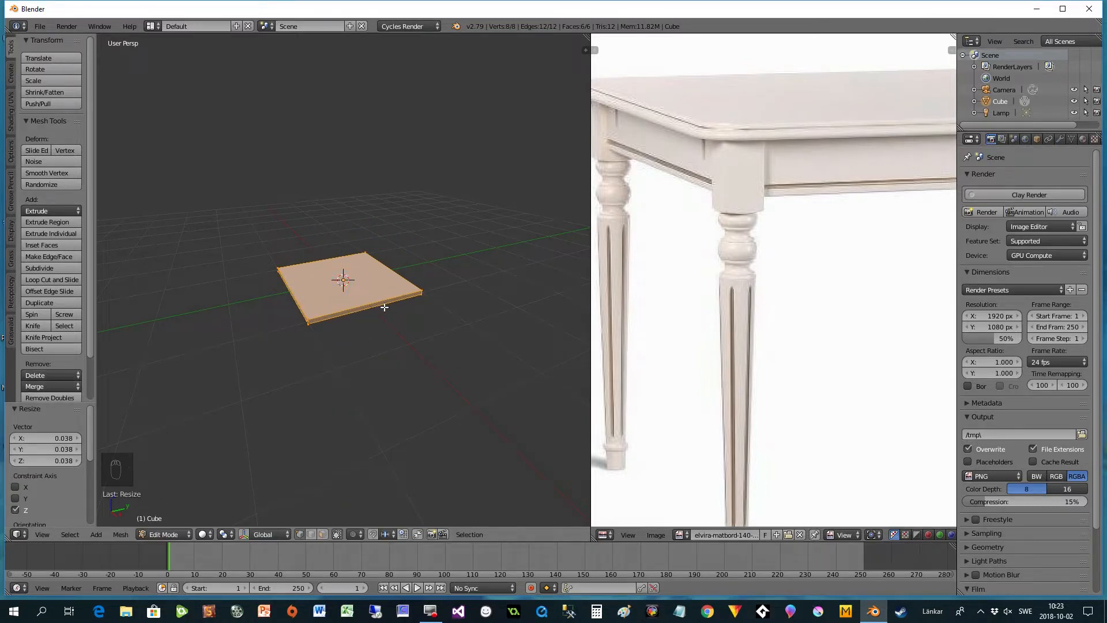
- Move the entire slab mesh 1 unit along X and 1 unit along Y so one corner sits at the origin
middle_click_drag(384, 307, 352, 388)
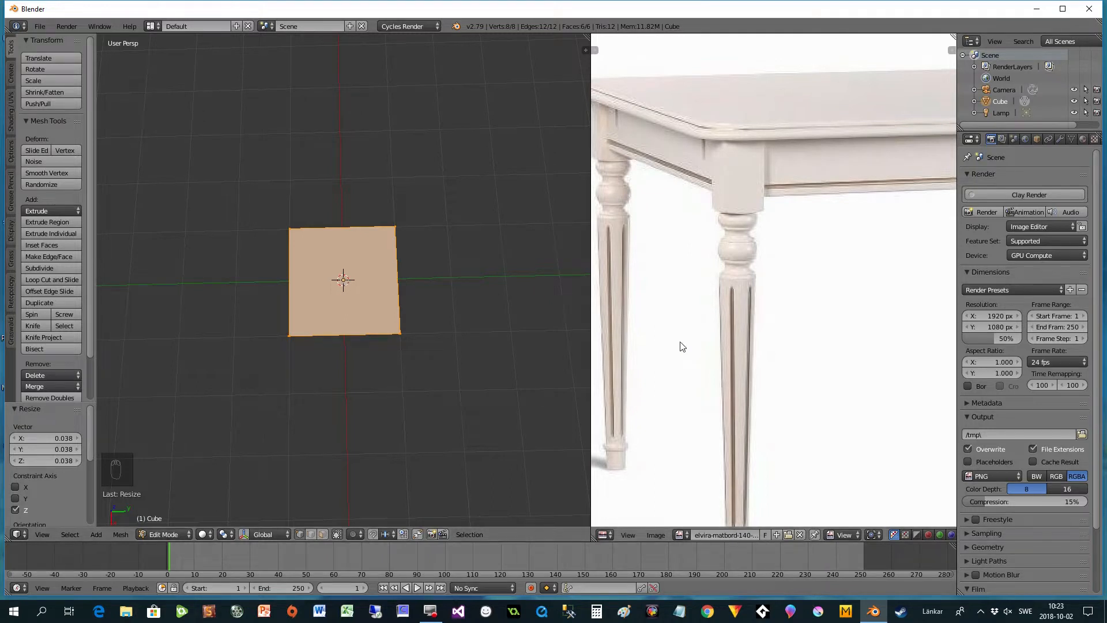
scroll(679, 341, "down", 2)
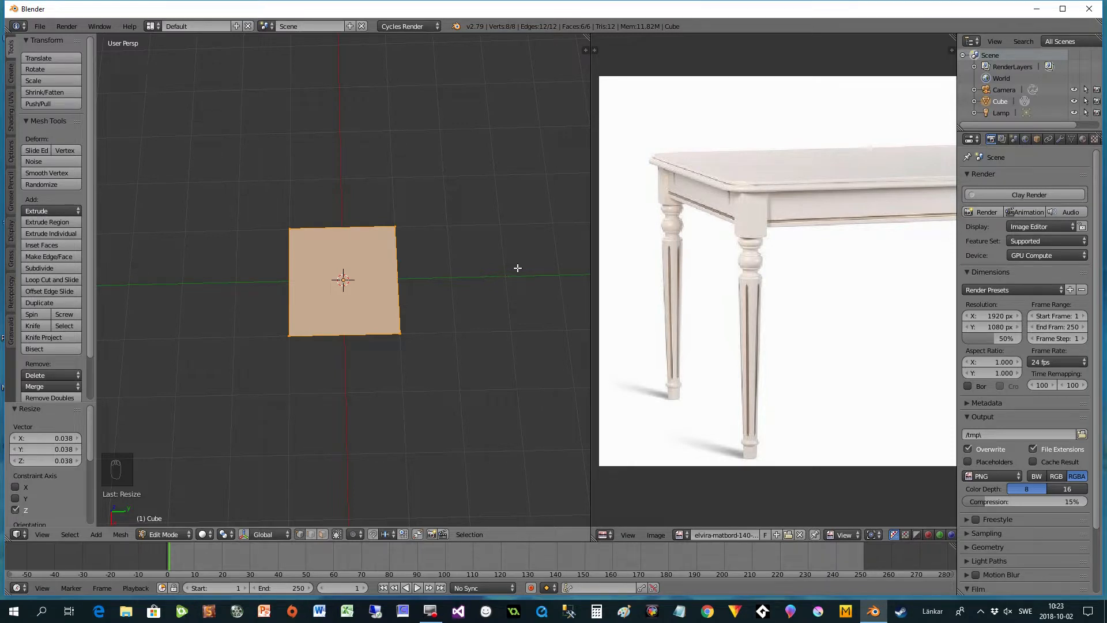
scroll(427, 340, "up", 2)
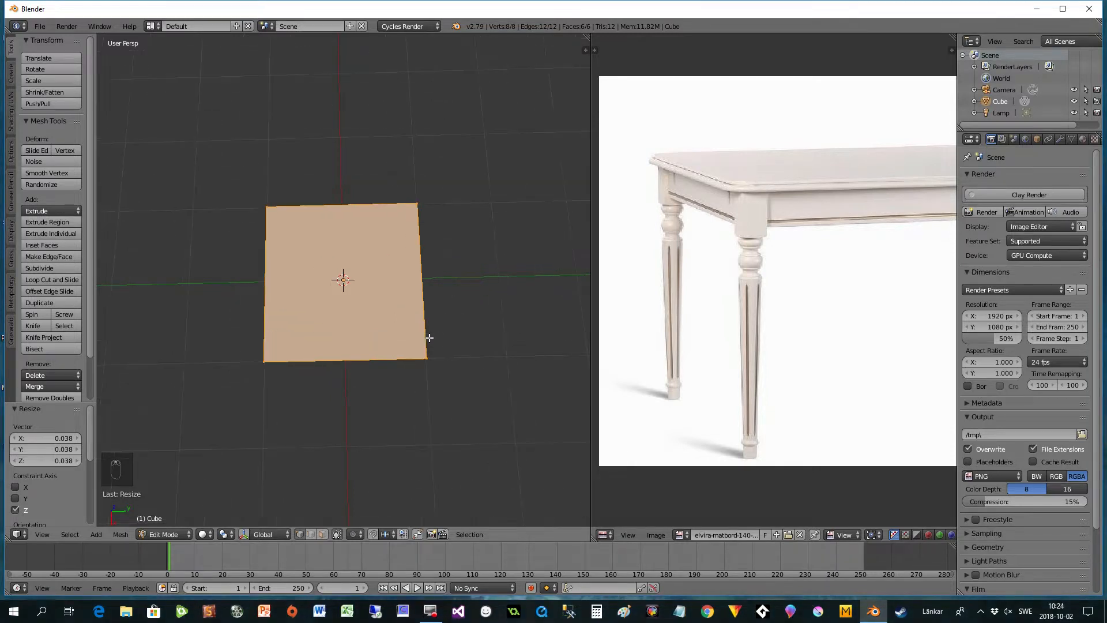
key("g")
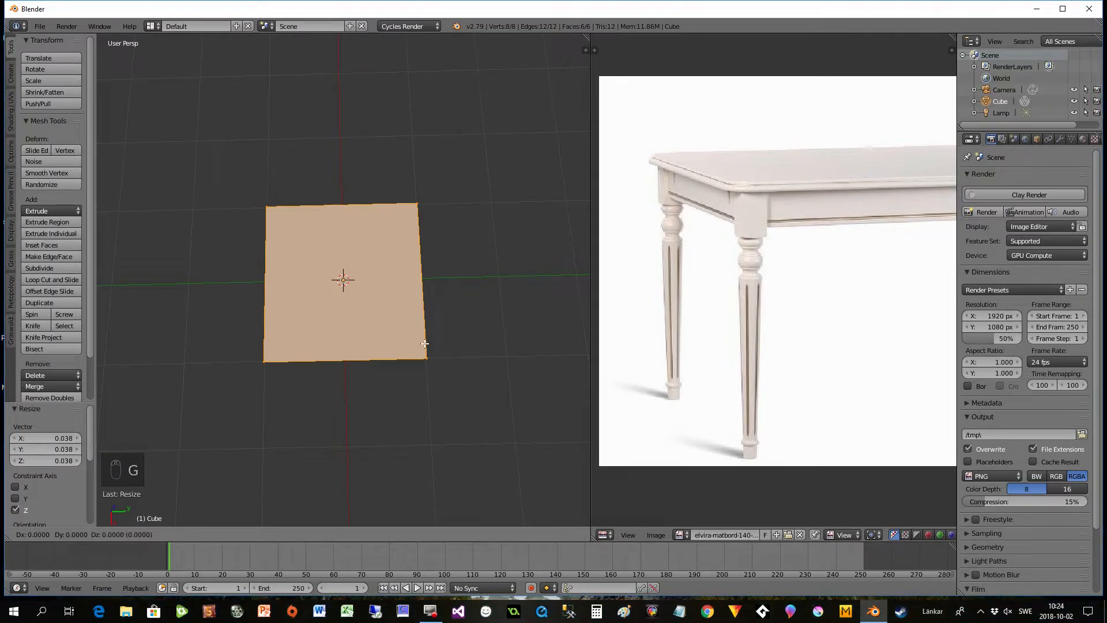
key("x")
key("1")
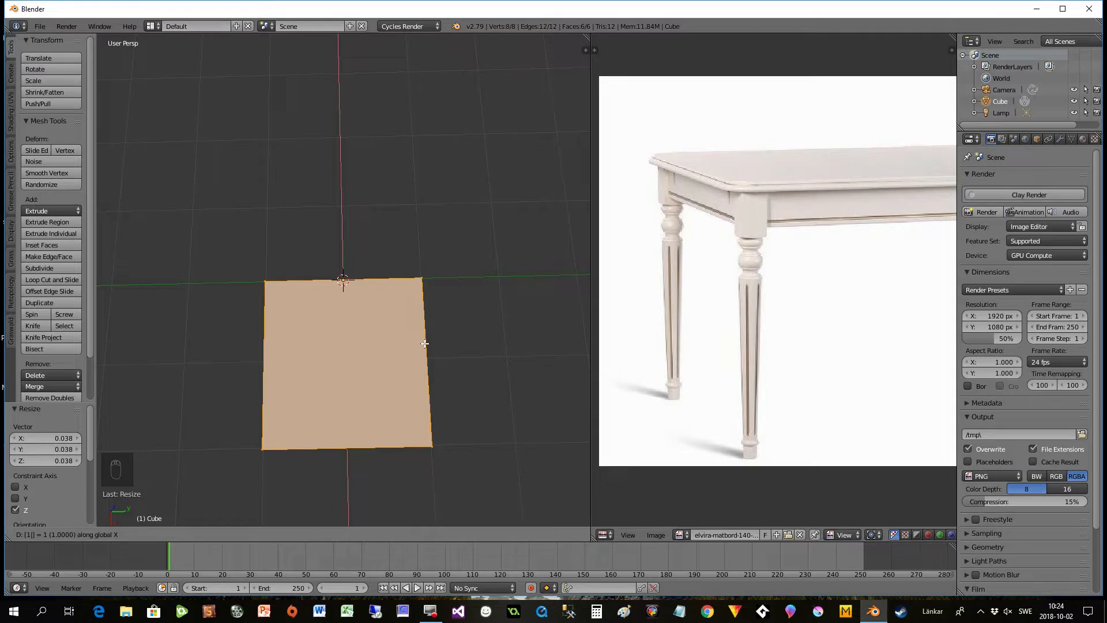
key("Return")
key("g")
key("y")
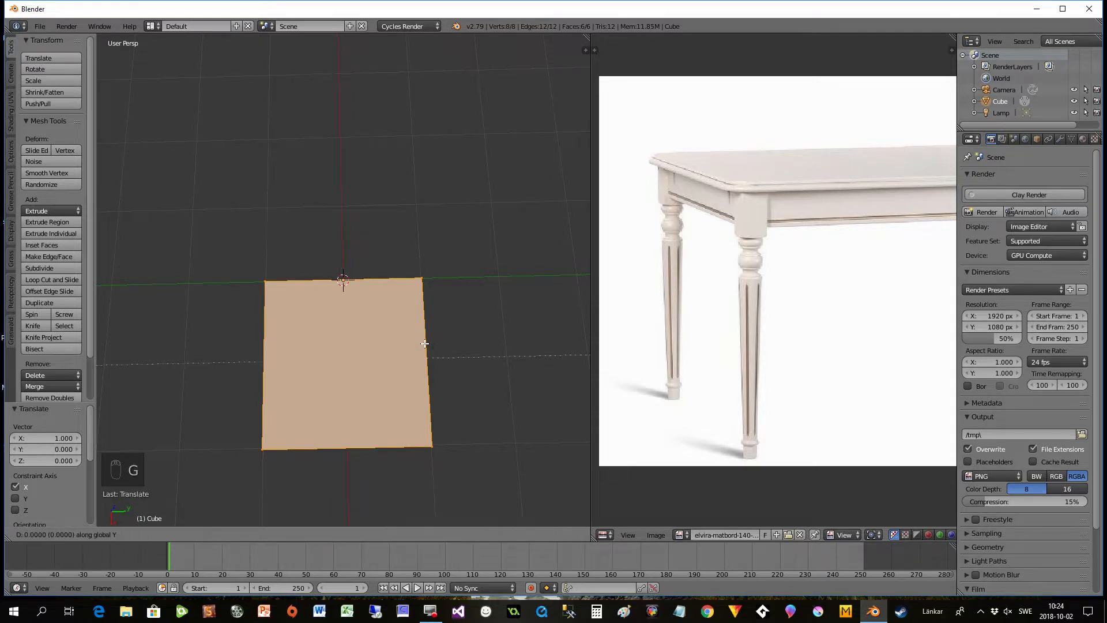
key("1")
left_click(424, 344)
- Delete the slab's two inner side faces that meet at the origin
middle_click_drag(364, 336, 338, 329)
scroll(358, 296, "up", 2)
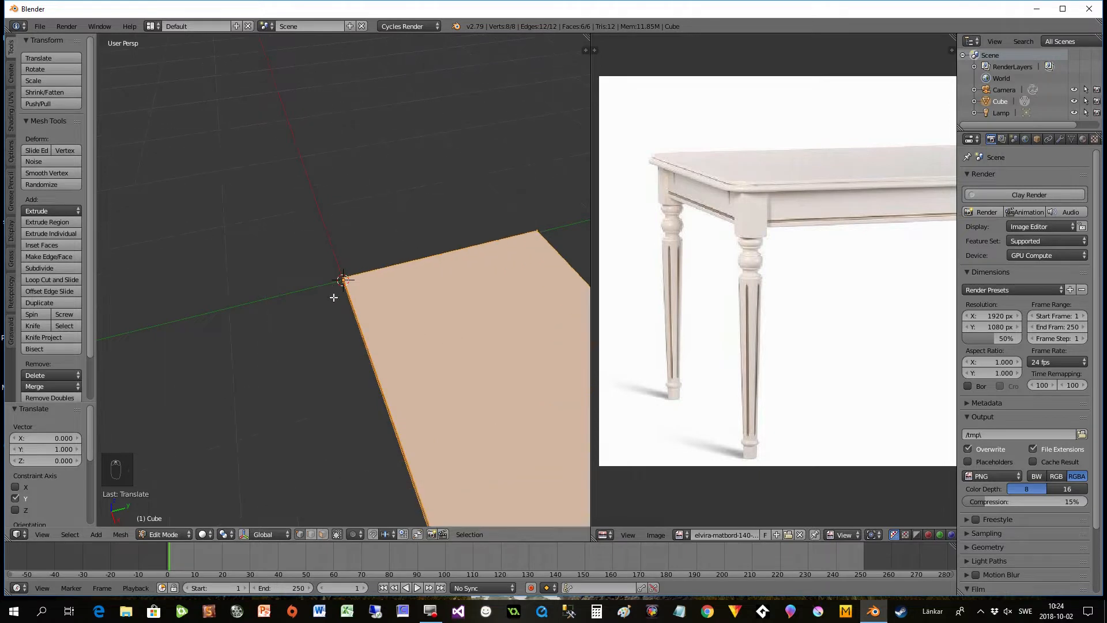
scroll(344, 281, "down", 5)
middle_click_drag(345, 283, 378, 323)
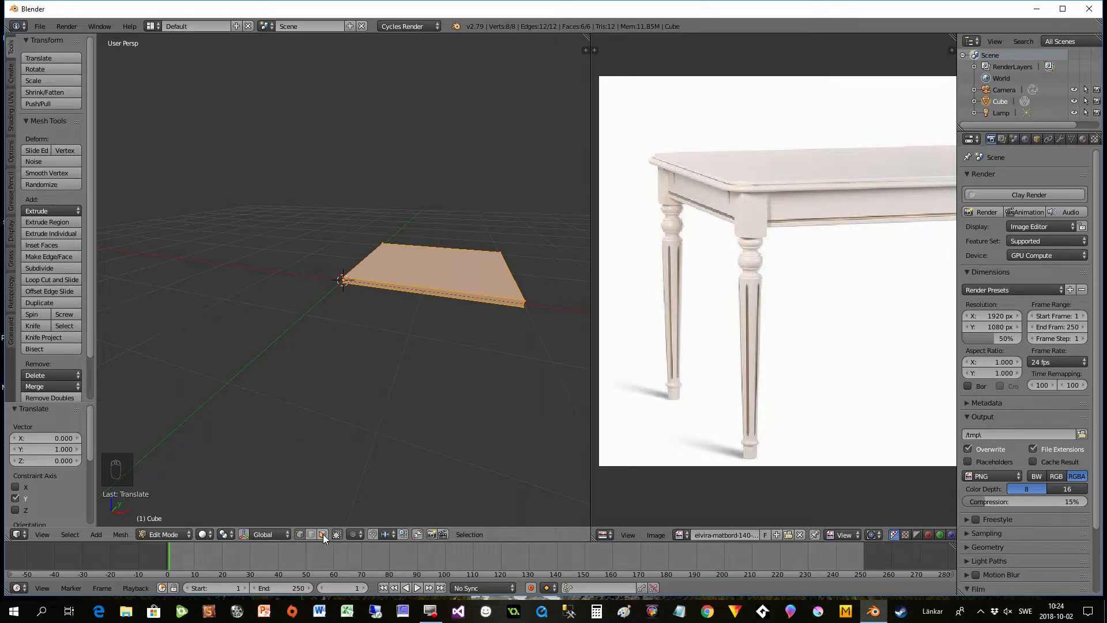
scroll(352, 389, "up", 3)
right_click(495, 304)
middle_click_drag(427, 351, 539, 361)
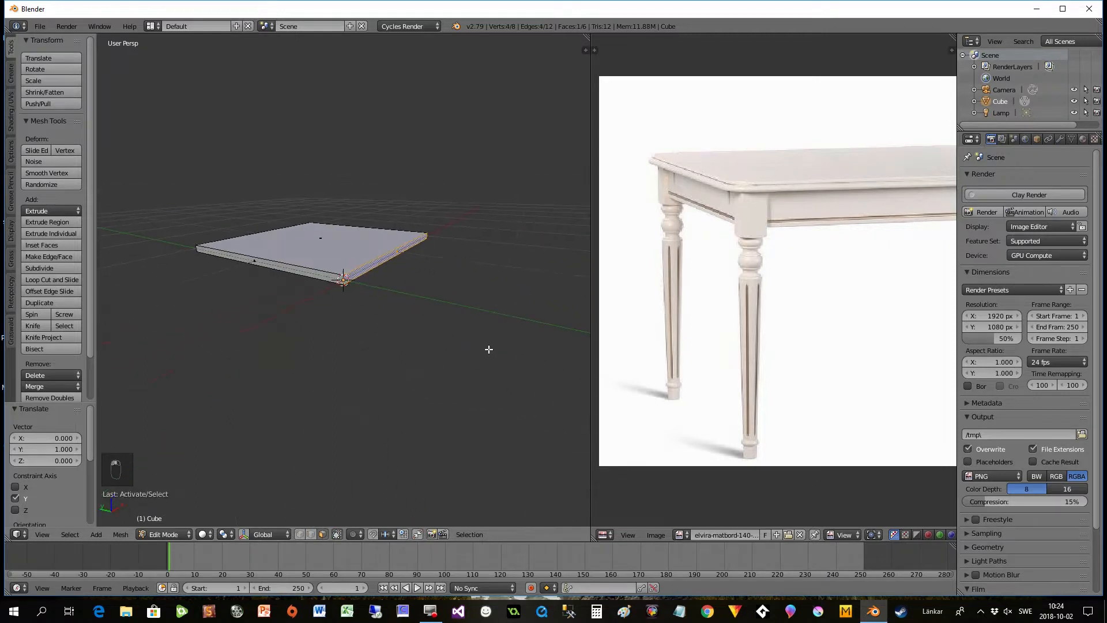
right_click(254, 262, "shift")
middle_click_drag(325, 327, 311, 348)
key("Delete")
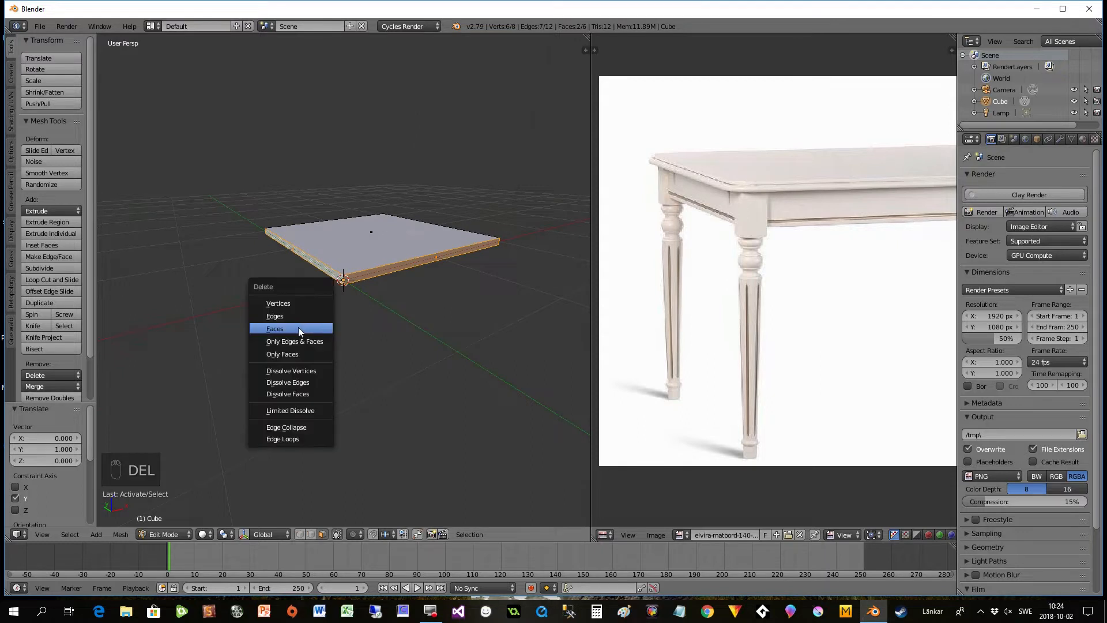
left_click(298, 326)
- Add a Mirror modifier to the slab, mirroring across both X and Y with Clipping enabled
middle_click_drag(396, 289, 390, 375)
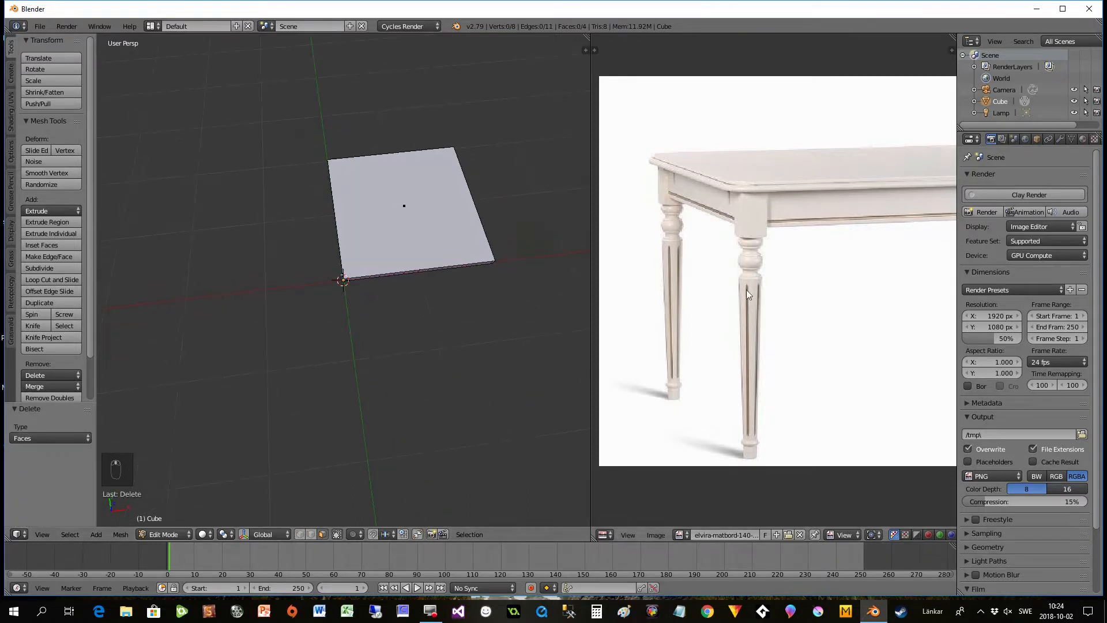
left_click(1059, 138)
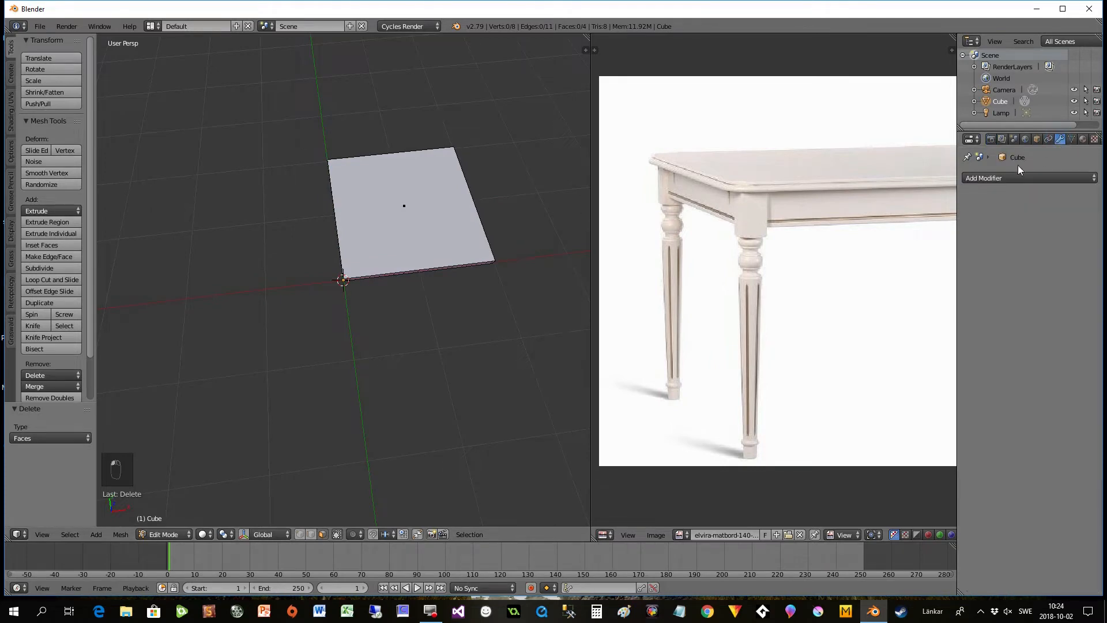
left_click(1008, 178)
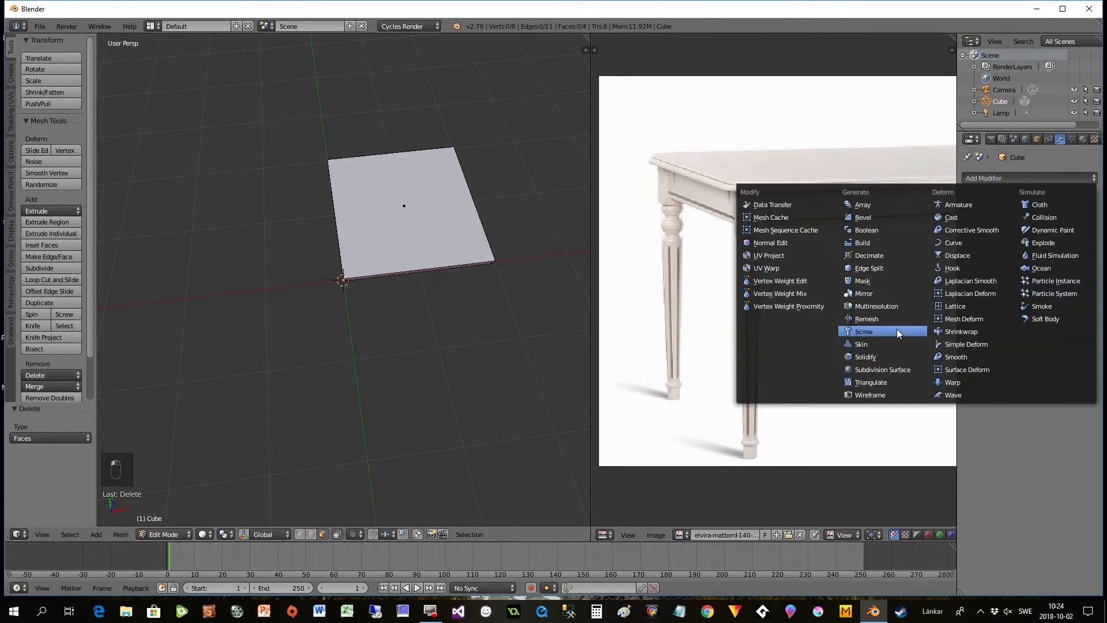
left_click(872, 294)
middle_click_drag(412, 370, 370, 296)
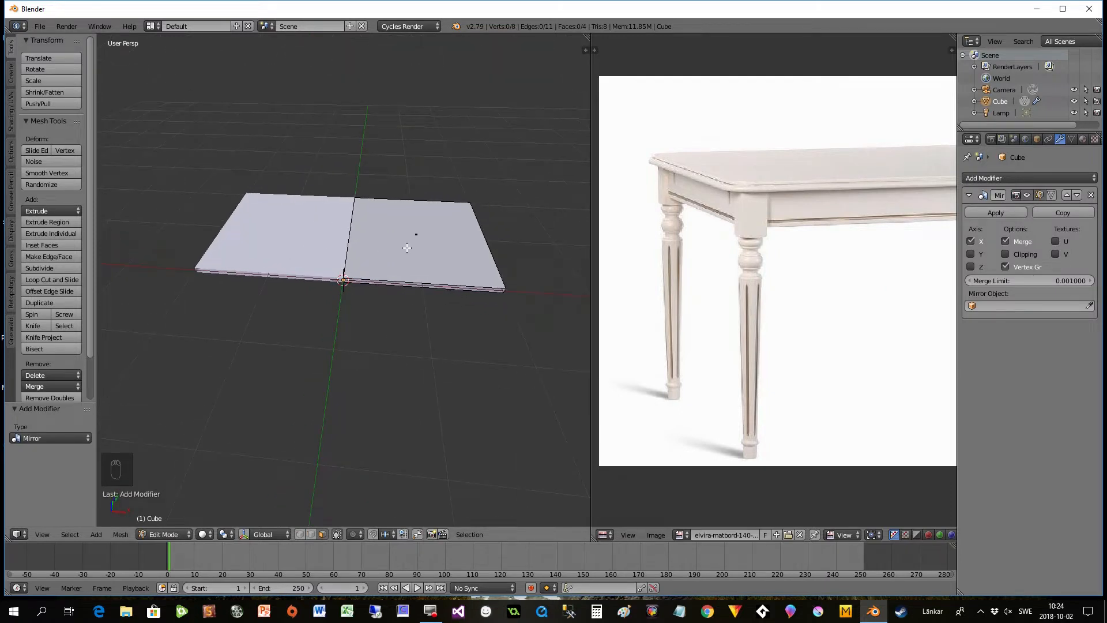
left_click(971, 254)
middle_click_drag(536, 333, 380, 301)
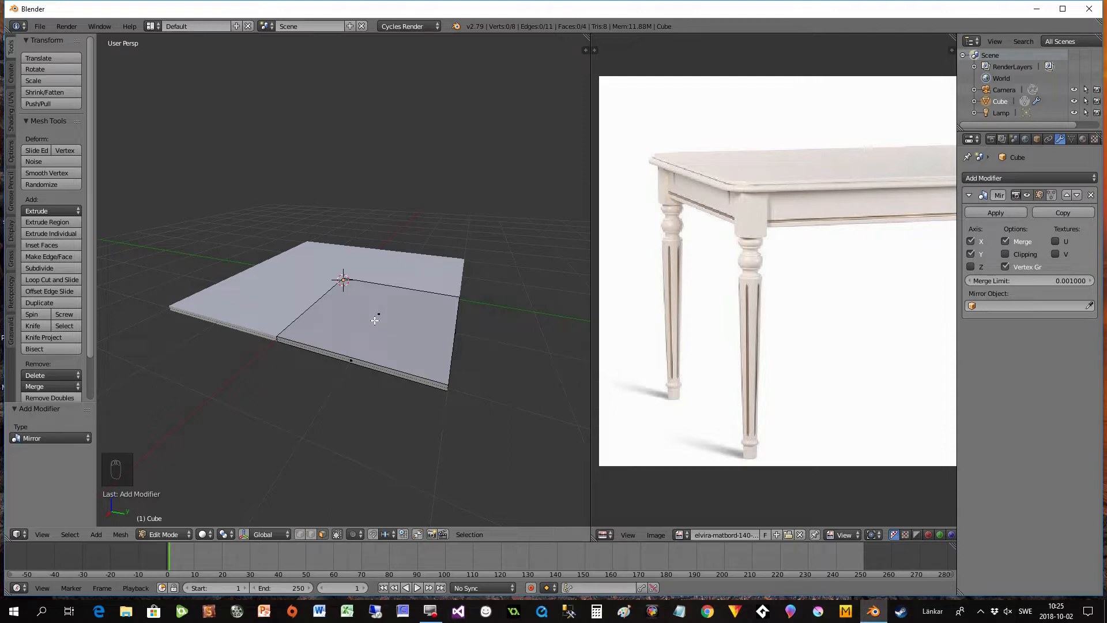
left_click(1006, 254)
middle_click_drag(471, 369, 394, 379)
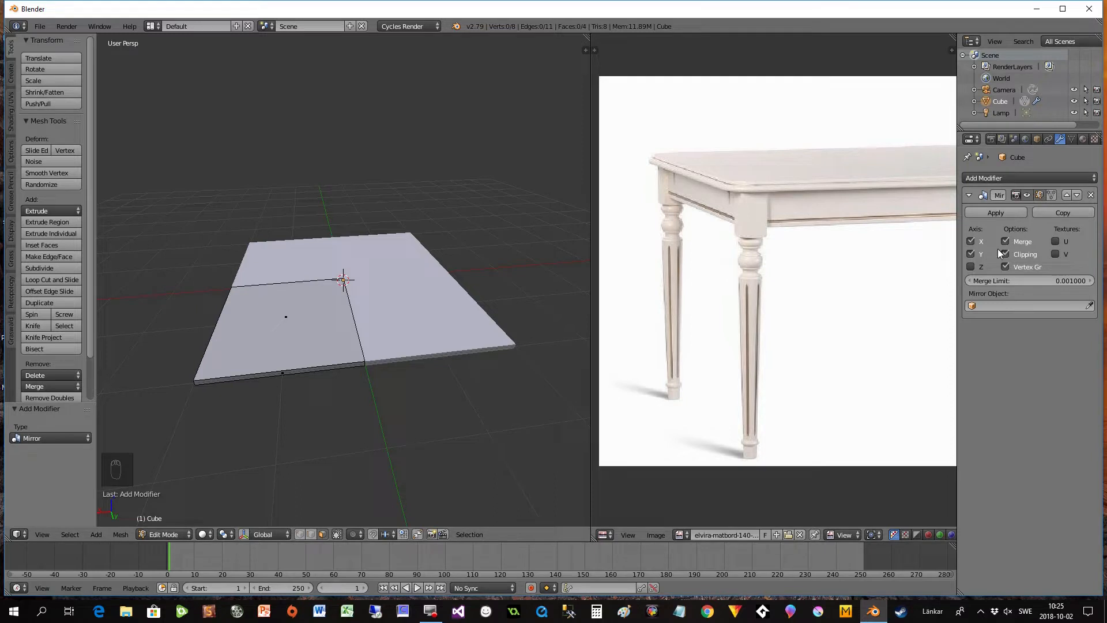
- Switch the 3D view to look at the mirrored tabletop from the bottom
middle_click_drag(477, 386, 403, 416)
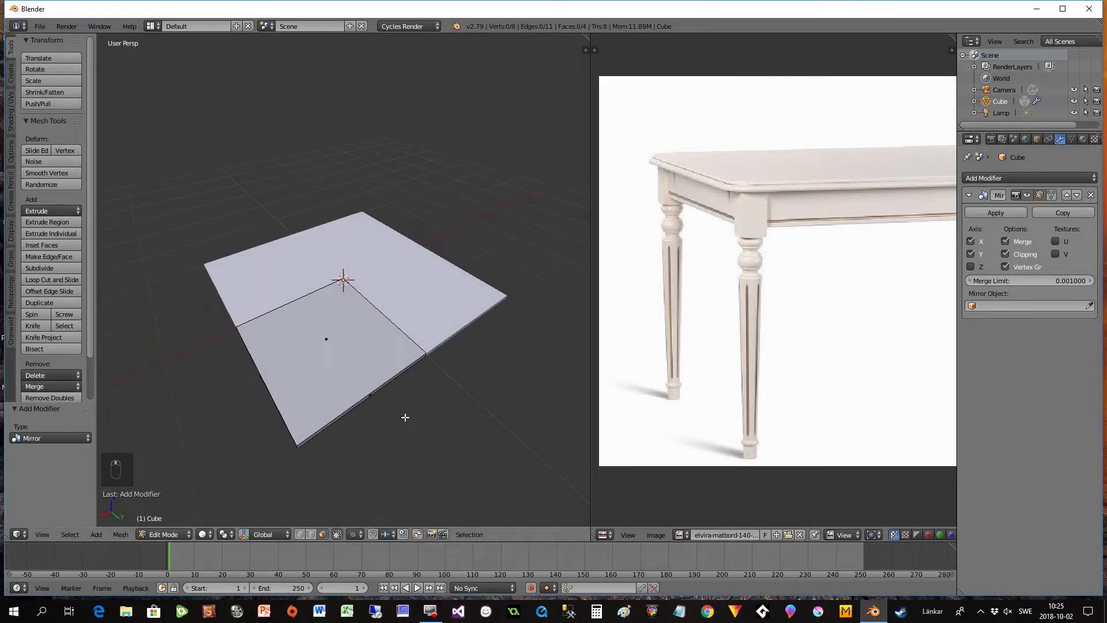
left_click(42, 533)
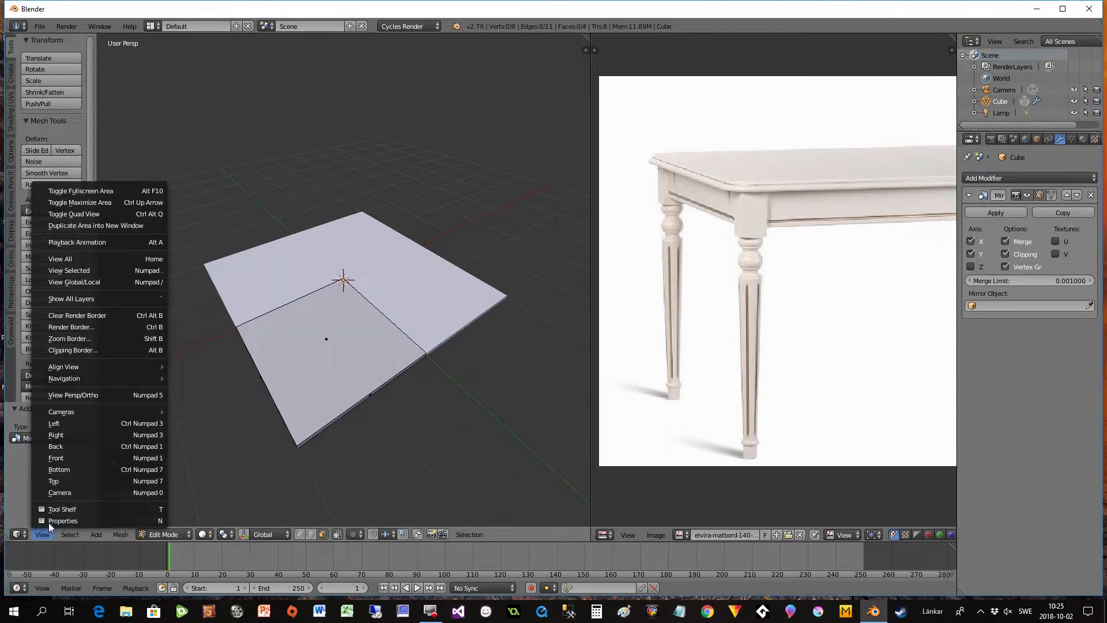
left_click(59, 470)
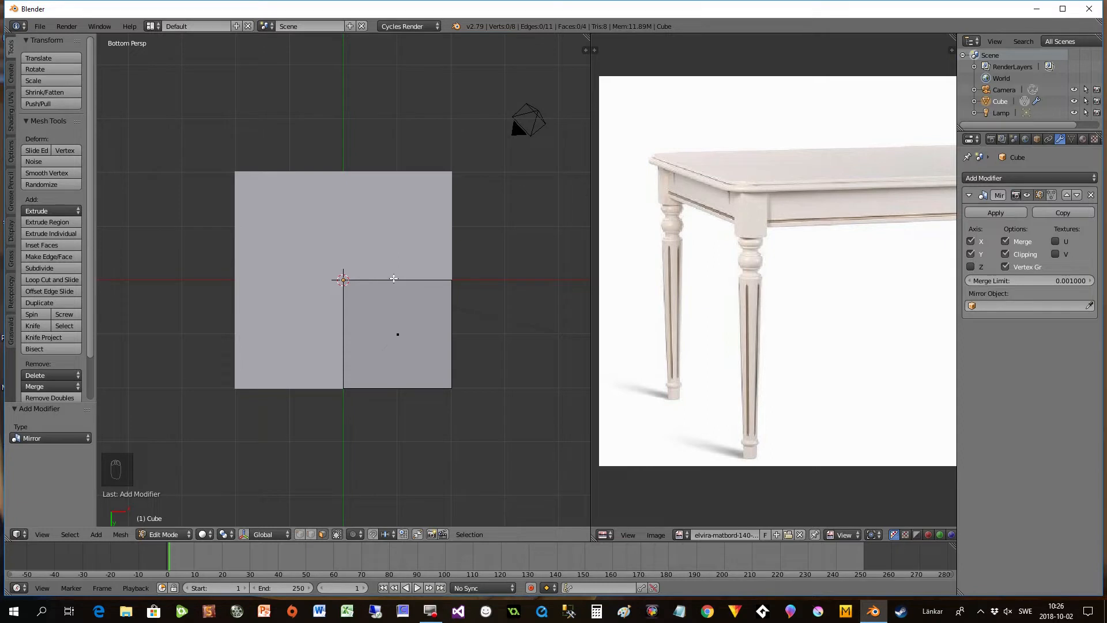
- Divide the slab quarter with six evenly spaced loop cuts in each horizontal direction to form a grid
key("ctrl+r")
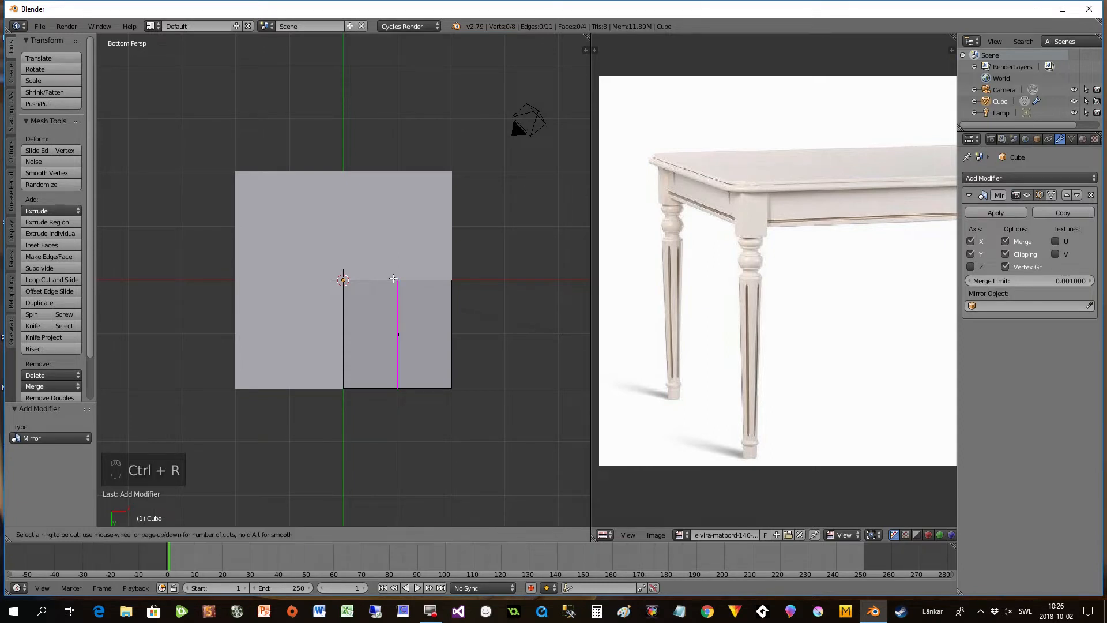
scroll(393, 279, "up", 5)
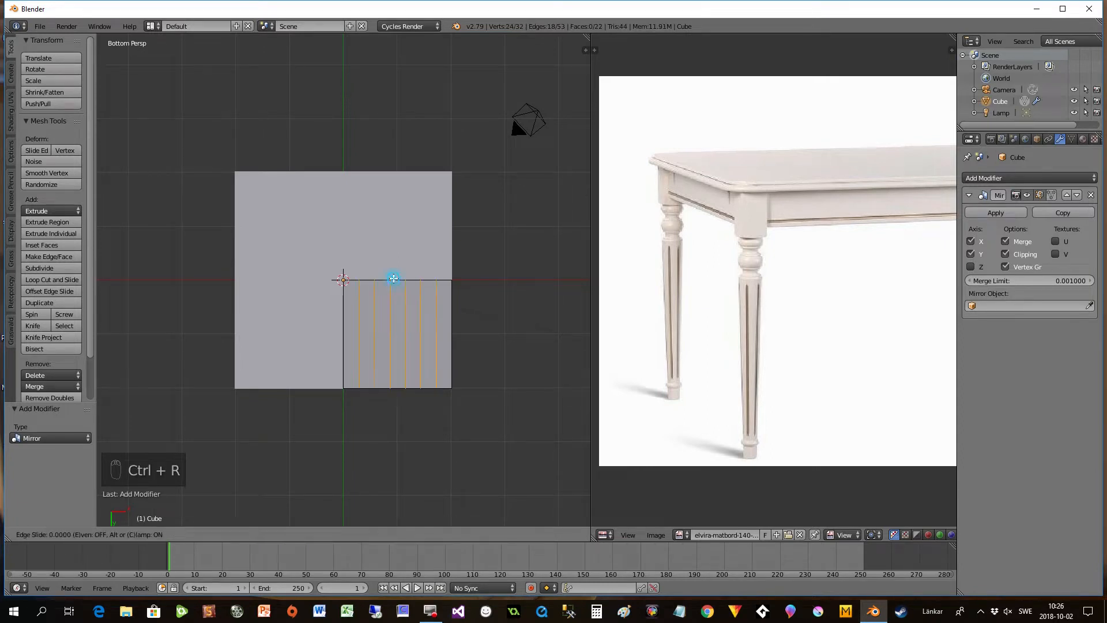
left_click(391, 277)
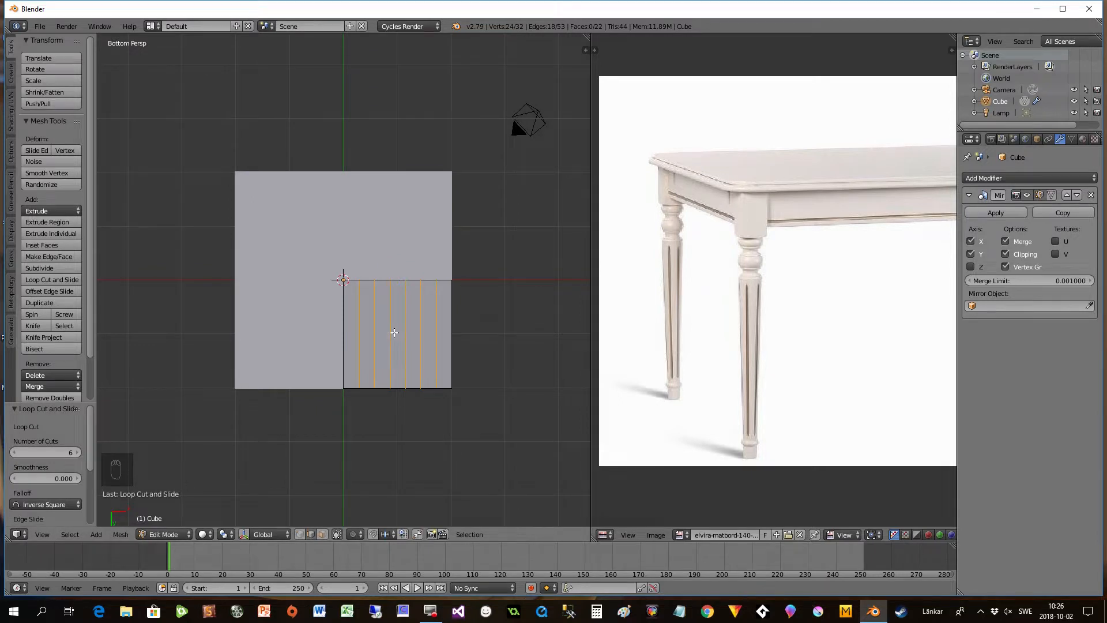
key("ctrl+r")
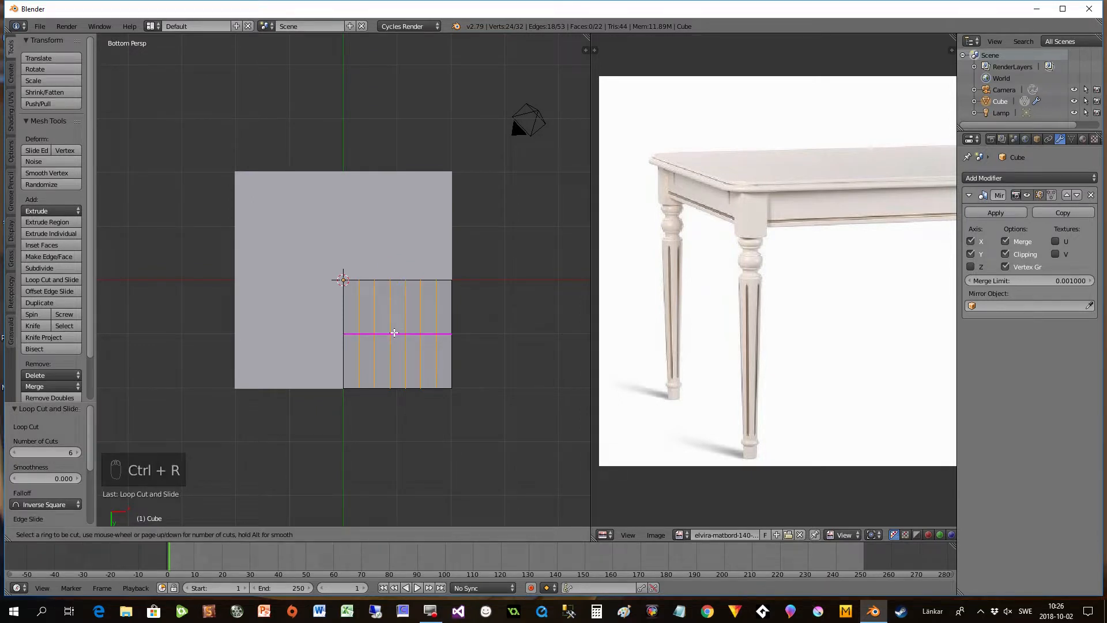
key("6")
left_click(394, 333)
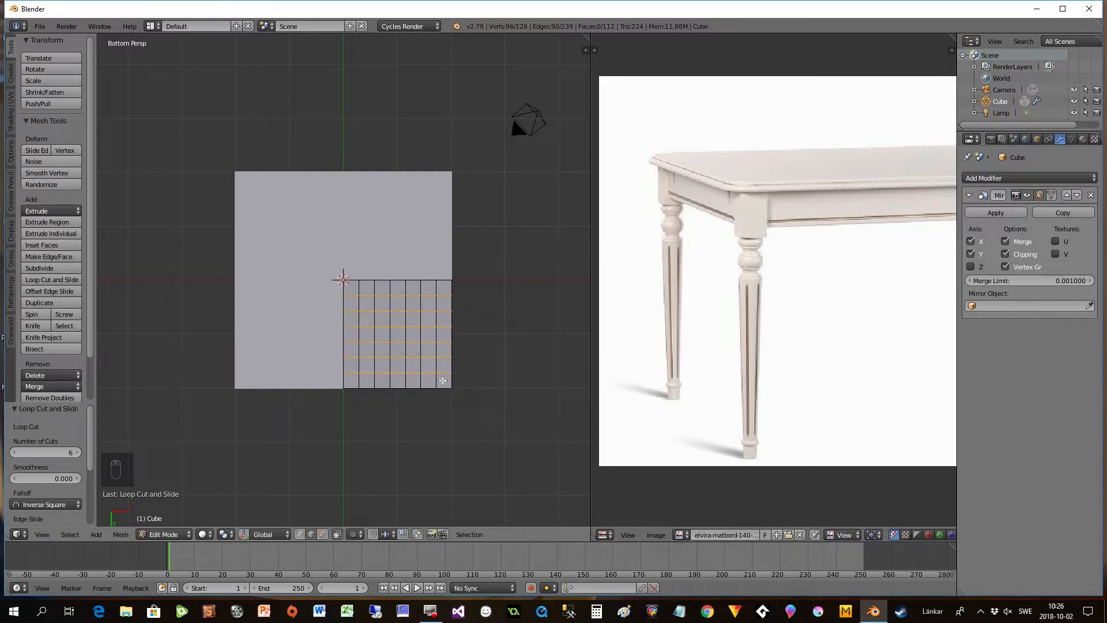
- Add four evenly spaced loop cuts inside the outermost grid strip along each of the quarter's two outer edges
mouse_move(469, 420)
middle_mouse_down()
mouse_move(452, 415)
mouse_move(479, 400)
middle_mouse_up()
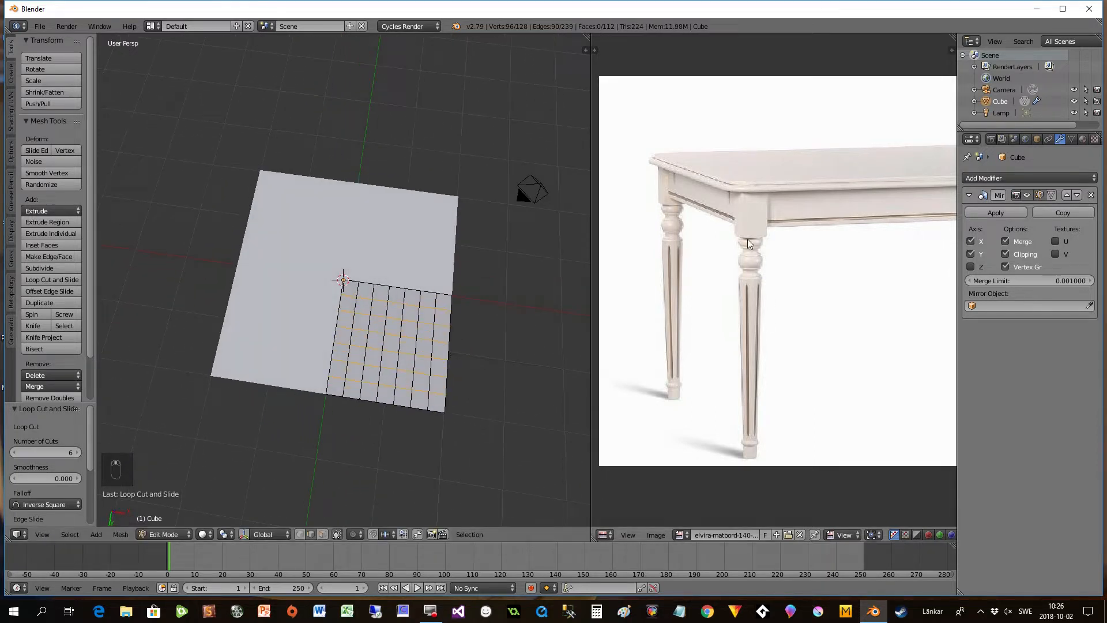
scroll(497, 450, "up", 1)
middle_click_drag(517, 455, 502, 372, "shift")
scroll(502, 372, "up", 2)
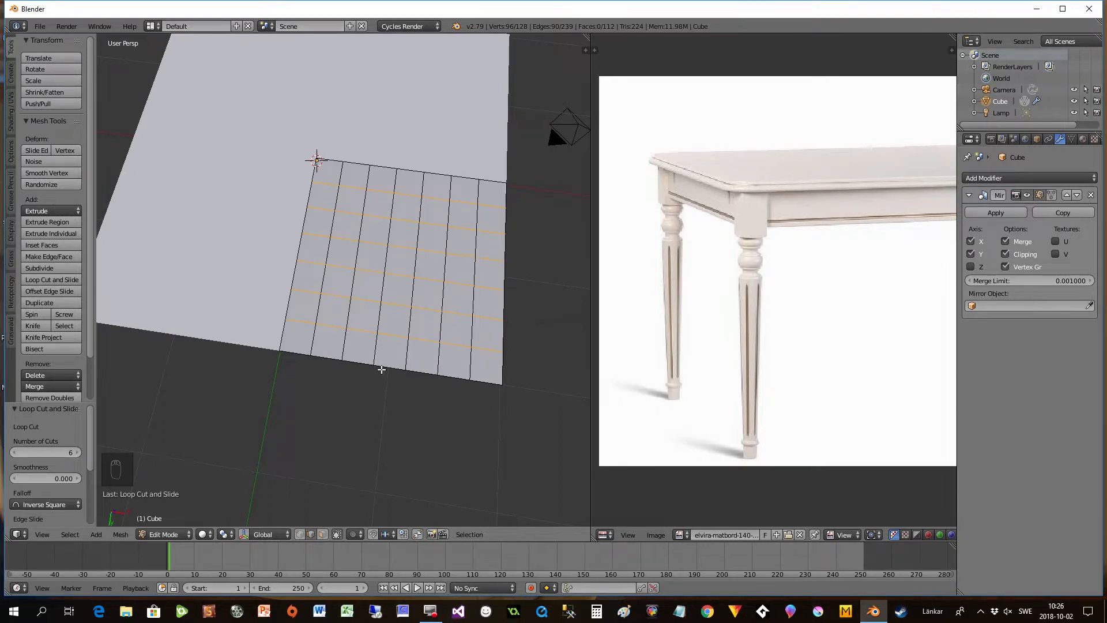
key("ctrl+r")
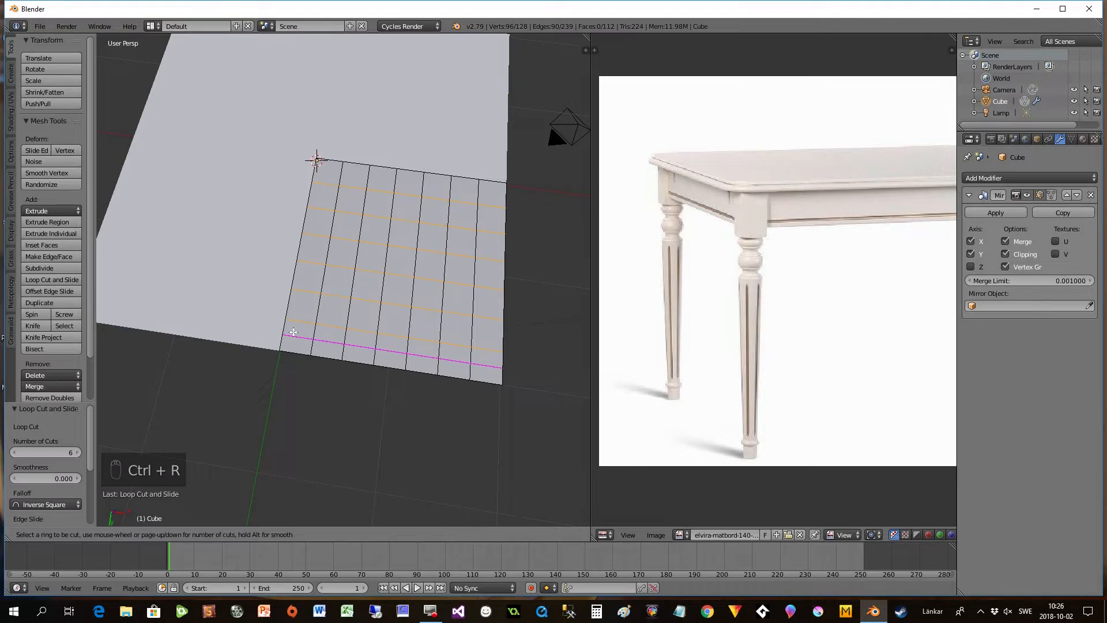
key("4")
left_click(293, 332)
right_click(293, 333)
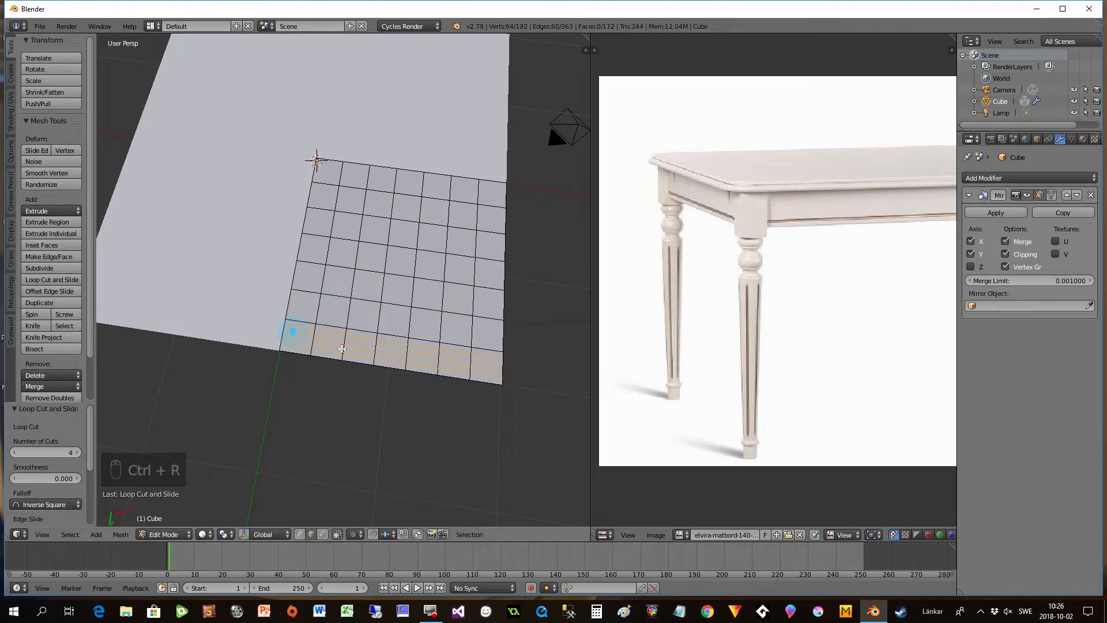
key("ctrl+r")
key("4")
left_click(481, 344)
right_click(482, 344)
- In face select mode, select an L-shaped path of underside faces along the middle narrow strip of both outer edges
middle_click_drag(460, 437, 457, 506)
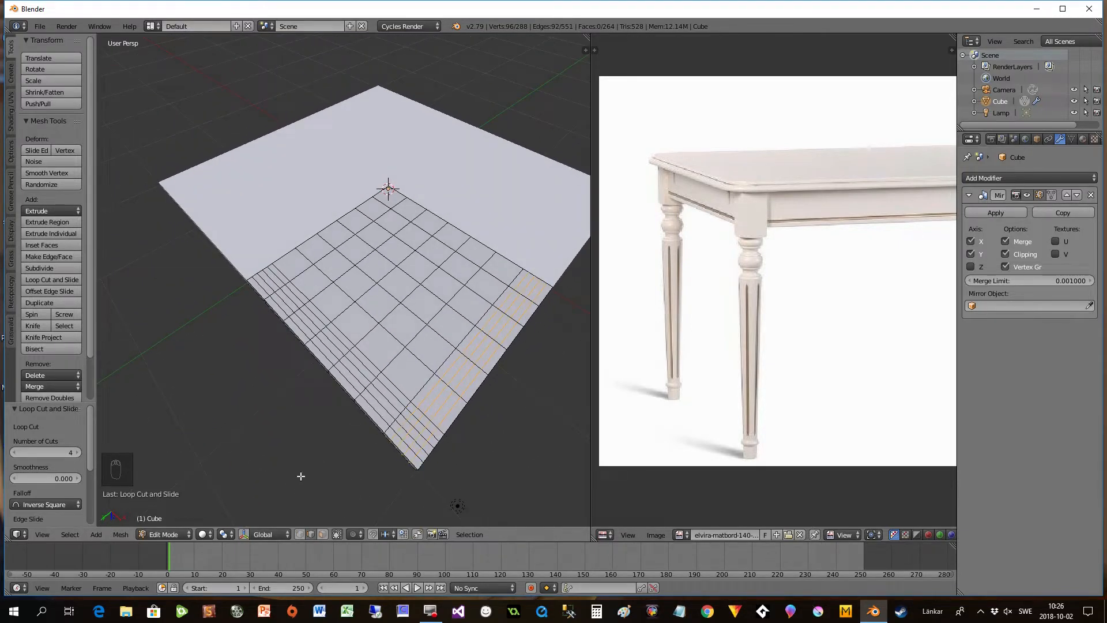
left_click(323, 534)
middle_click_drag(334, 505, 268, 502)
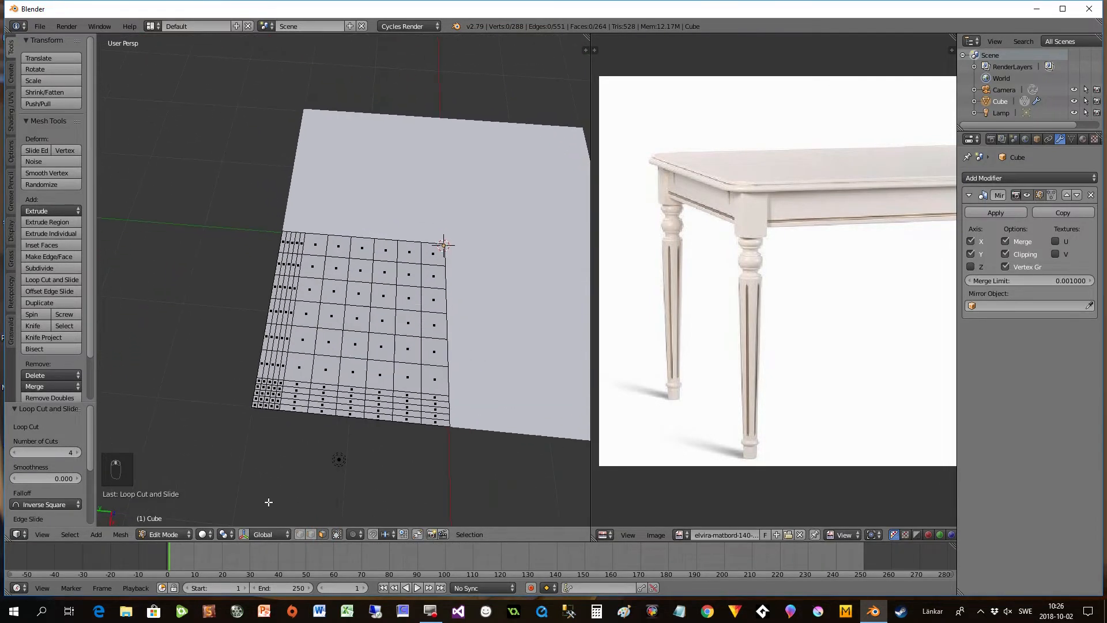
scroll(280, 476, "up", 1)
middle_click_drag(280, 478, 302, 421, "shift")
scroll(303, 423, "up", 1)
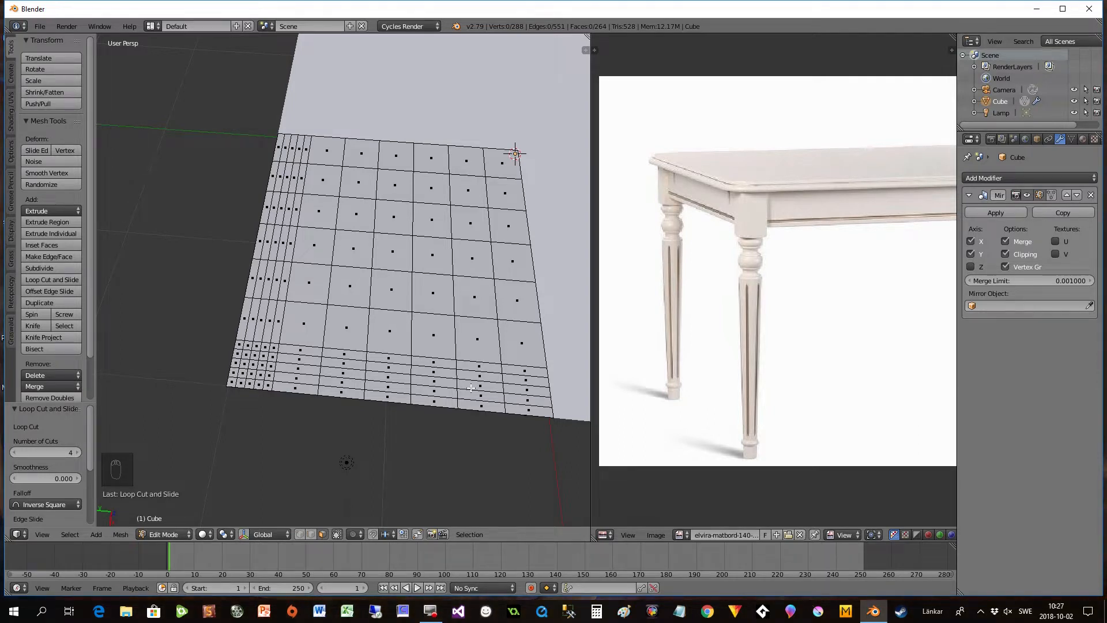
left_click(529, 393)
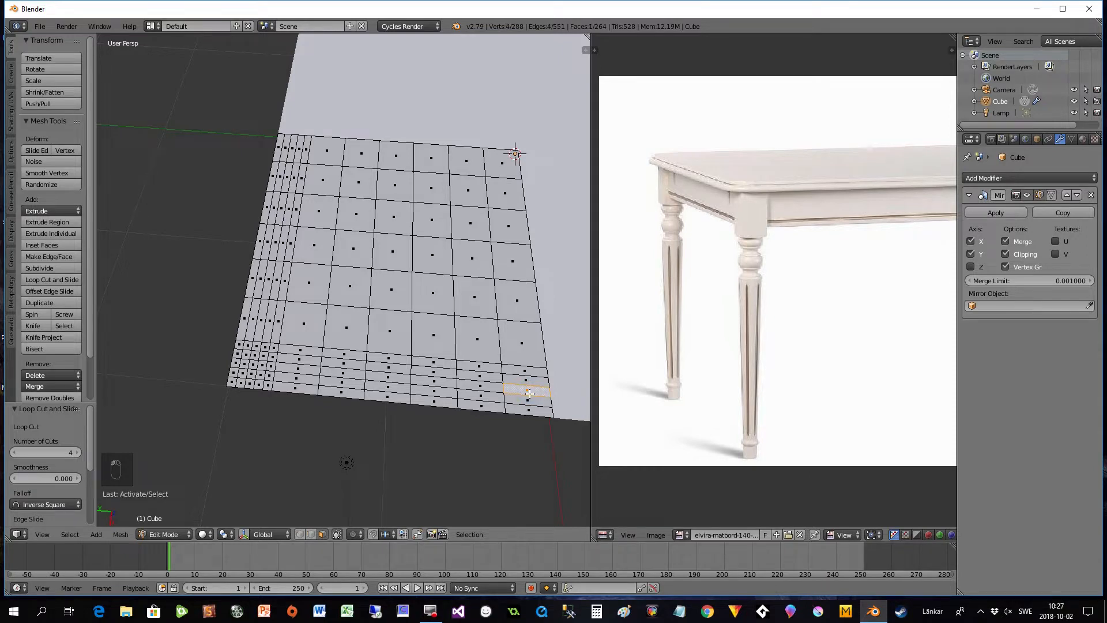
left_click(253, 365, "ctrl")
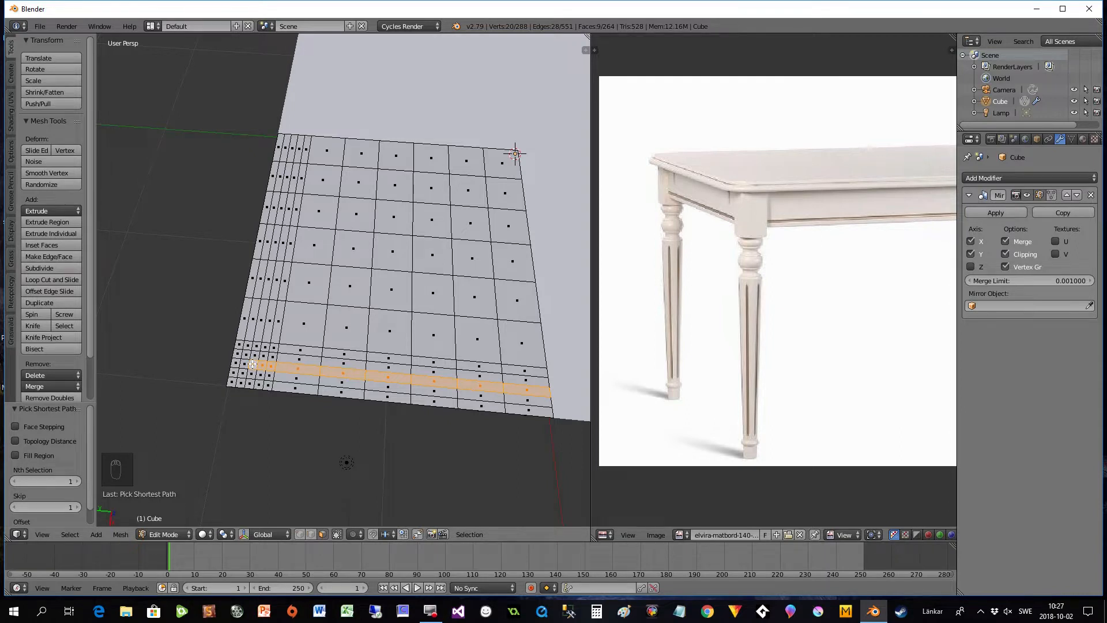
left_click(290, 150, "ctrl")
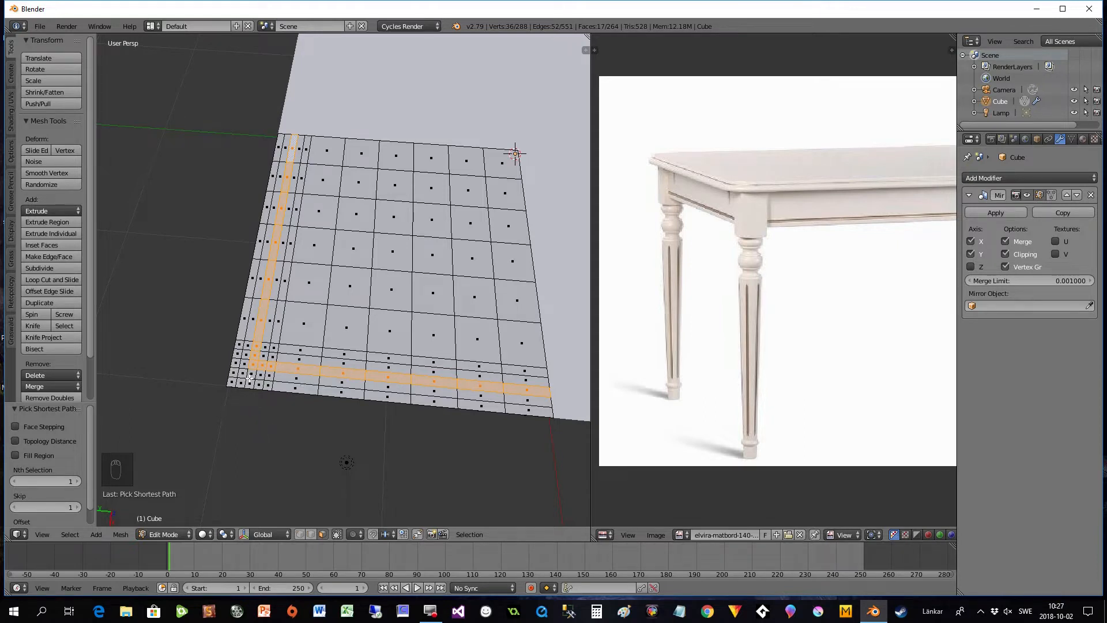
- Extend the selection around the L's corner face to a 3 by 3 block of faces
right_click(242, 355, "shift")
right_click(263, 355, "shift")
right_click(263, 375, "shift")
left_click(252, 374, "shift")
left_click(243, 373, "shift")
left_click(244, 362, "shift")
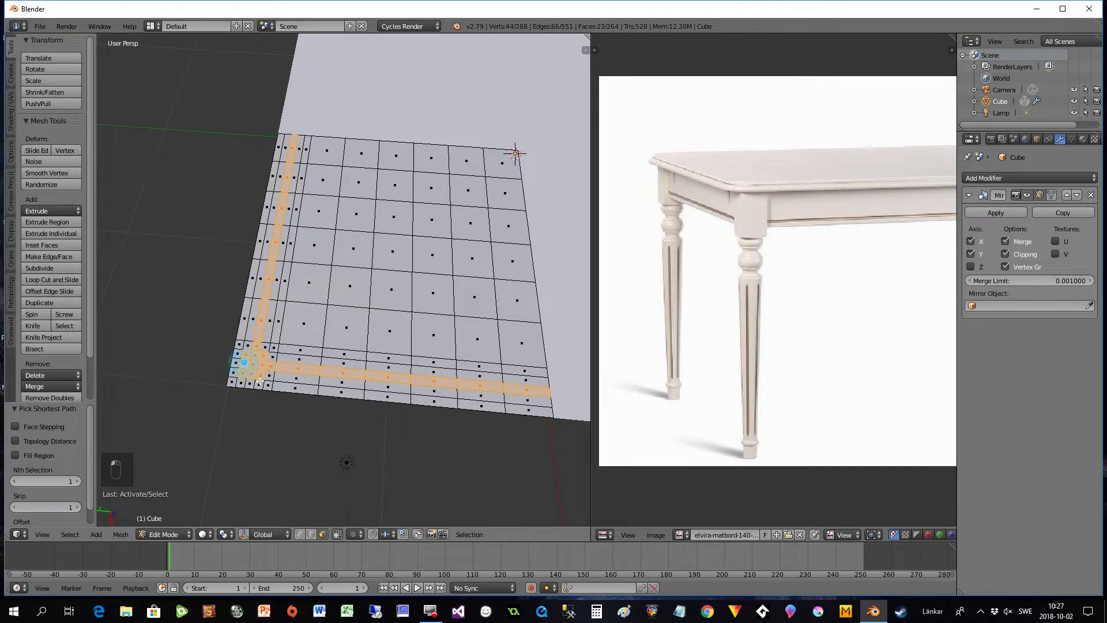
- Extrude the selected underside faces about 0.39 units along their normal Z to form the table apron
scroll(352, 388, "down", 8)
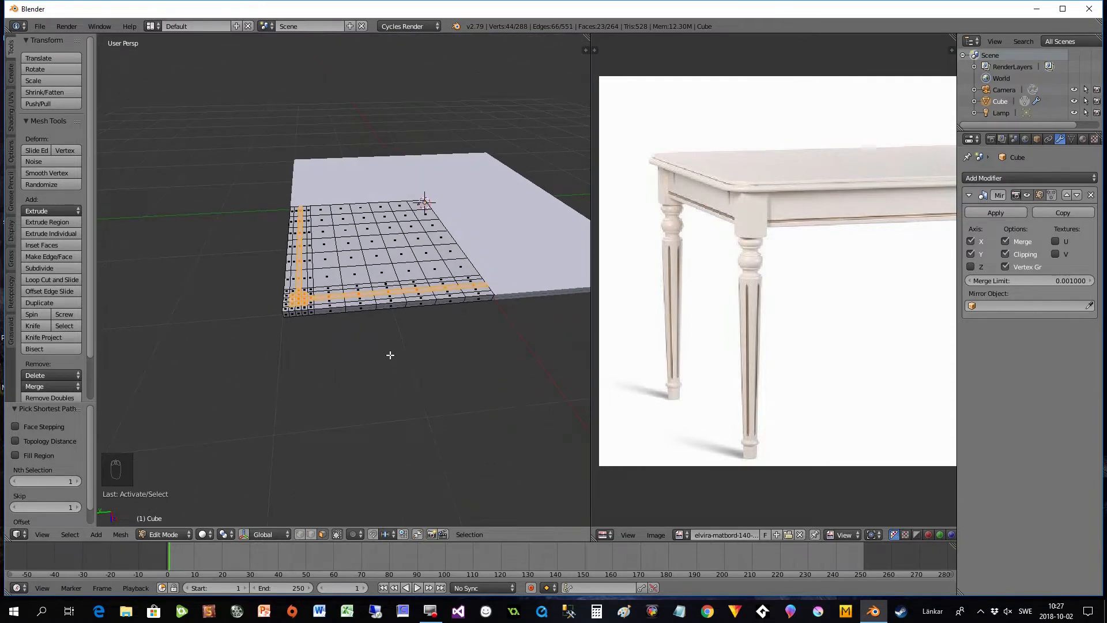
key("e")
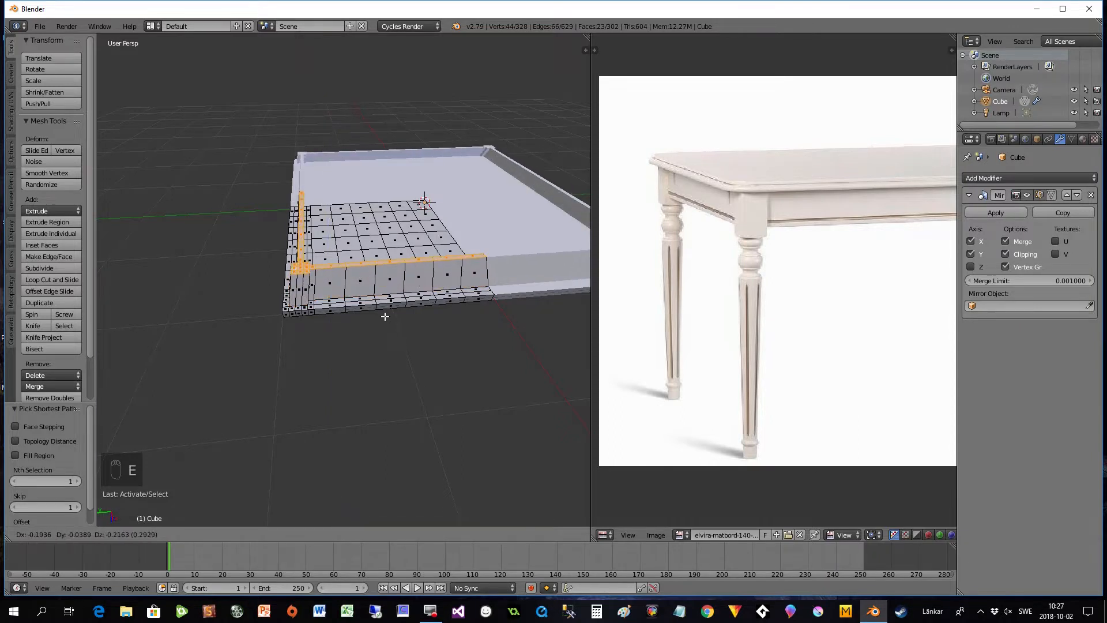
key("z")
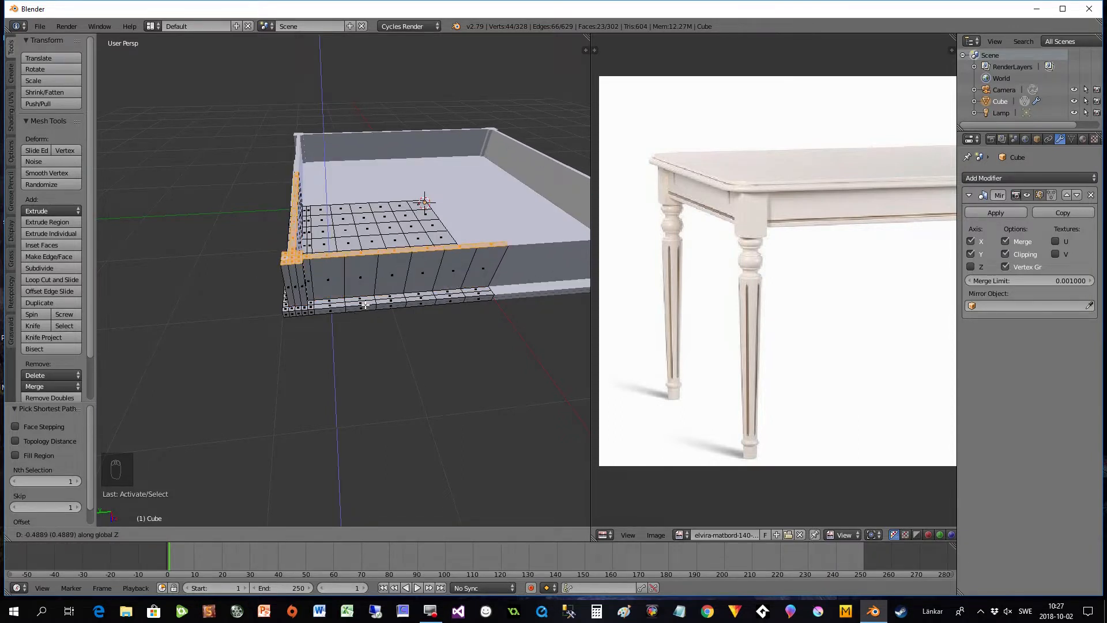
key("z")
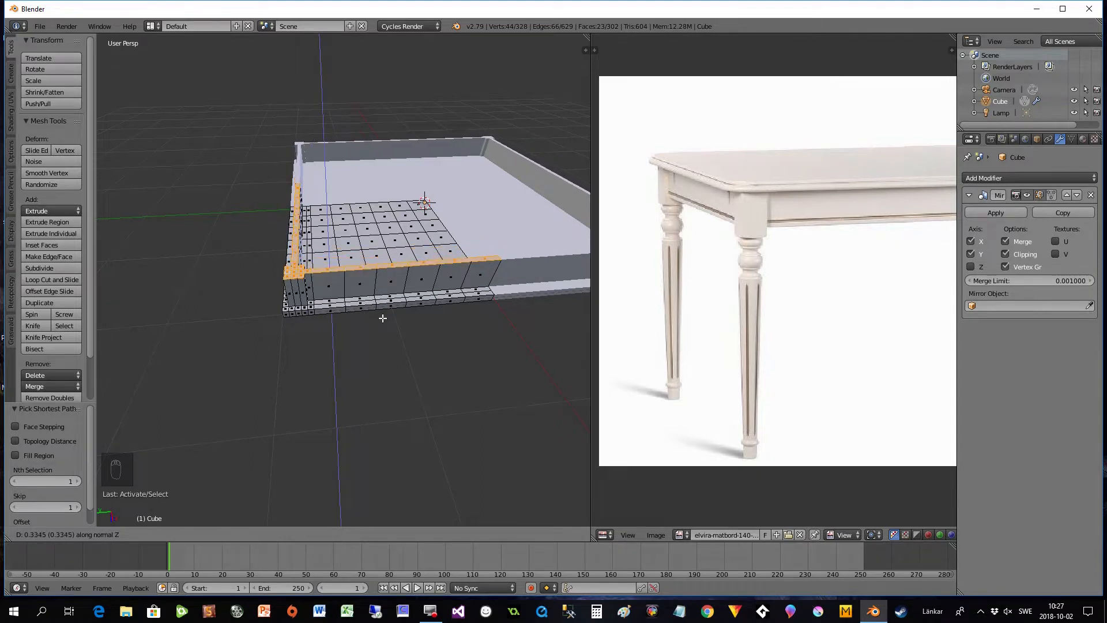
left_click(383, 309)
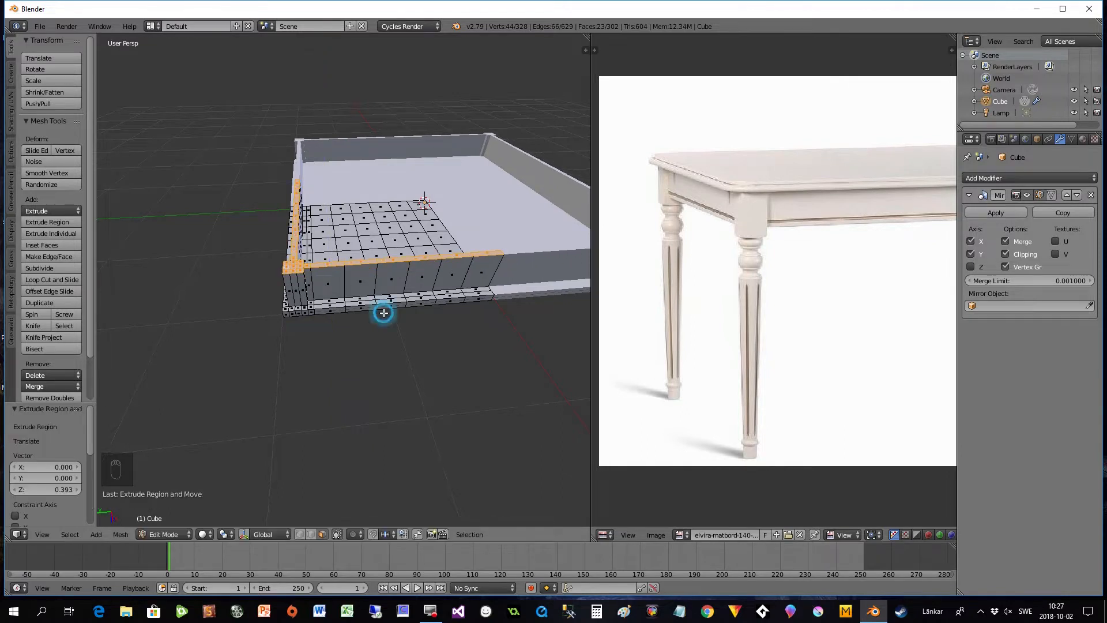
- Move the extruded apron faces about 0.087 units along global Z toward the tabletop to make the apron shallower
middle_click_drag(383, 309, 391, 287)
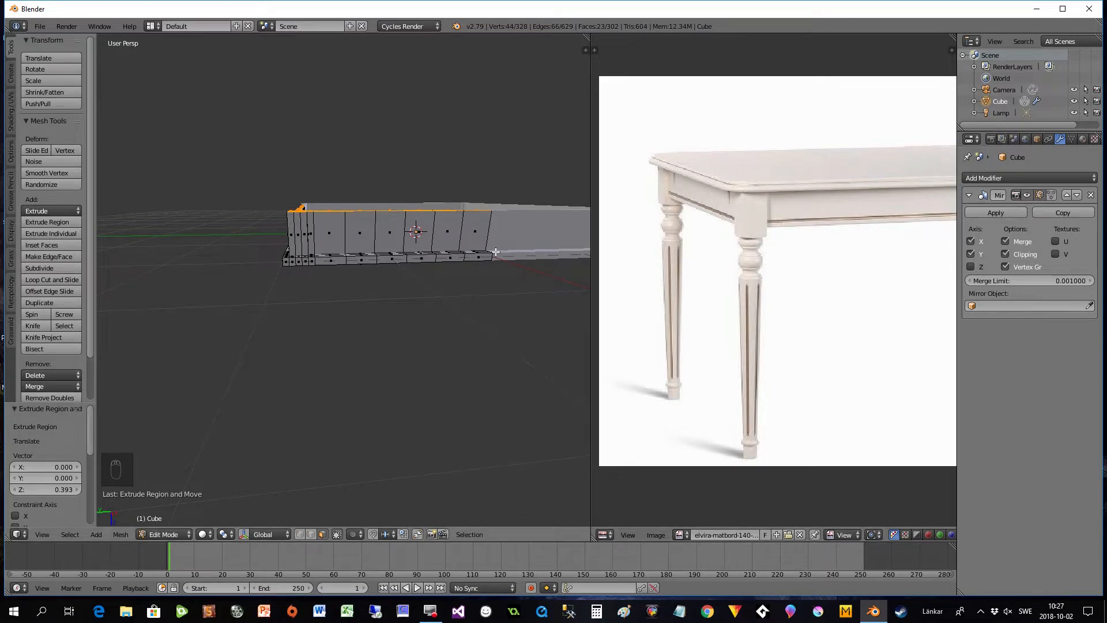
key("g")
key("z")
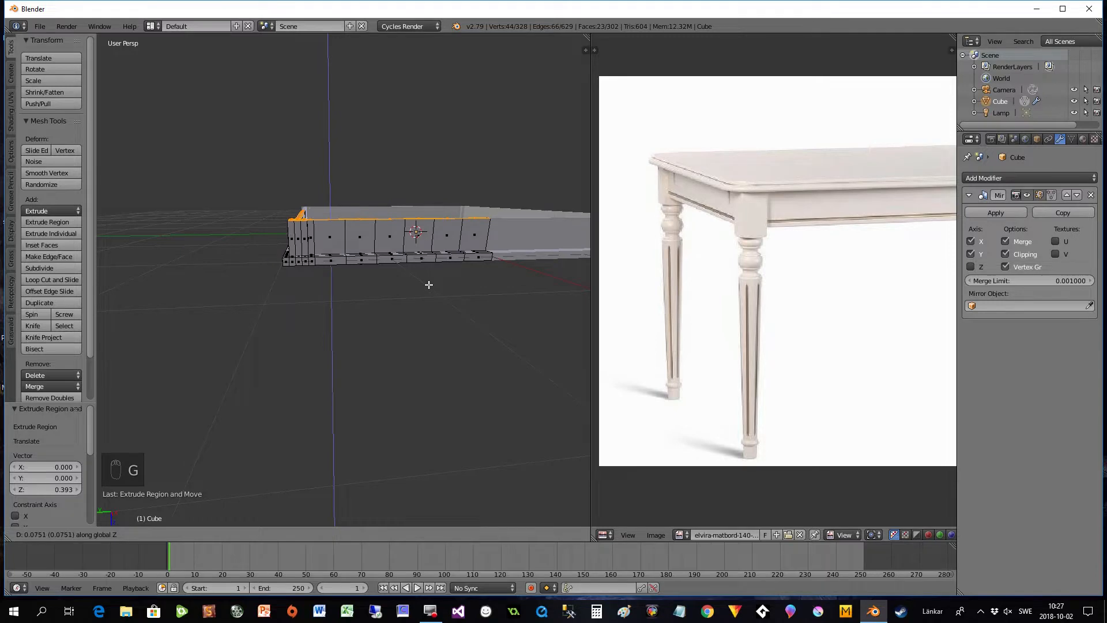
left_click(429, 285)
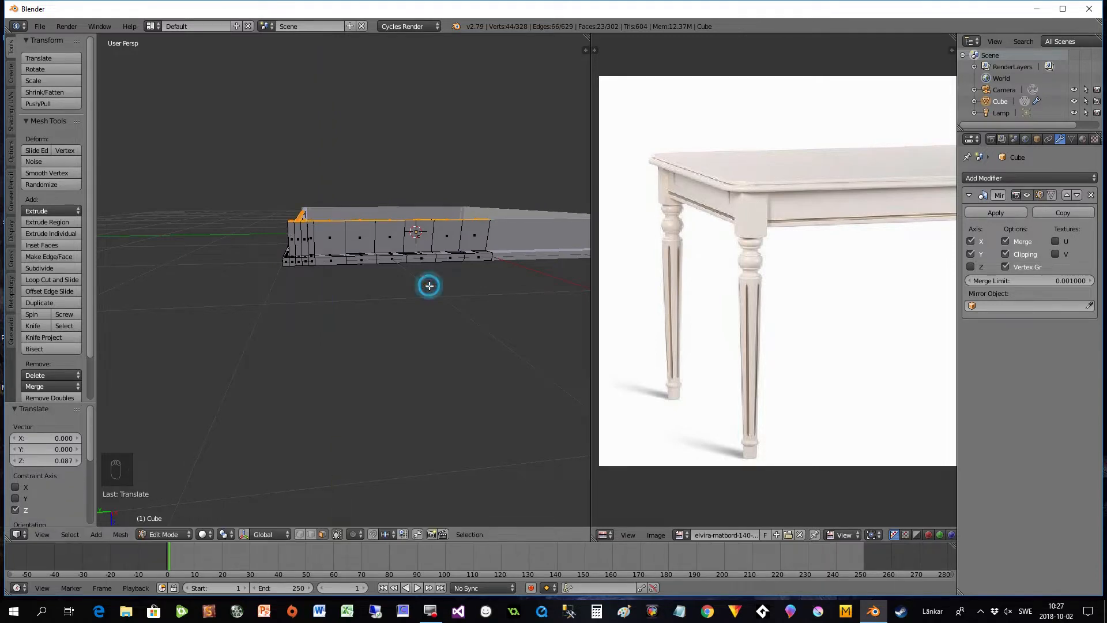
- Deselect everything and, in the bottom view, circle-select only the 3 by 3 end faces of the apron's corner block
middle_click_drag(366, 291, 347, 369)
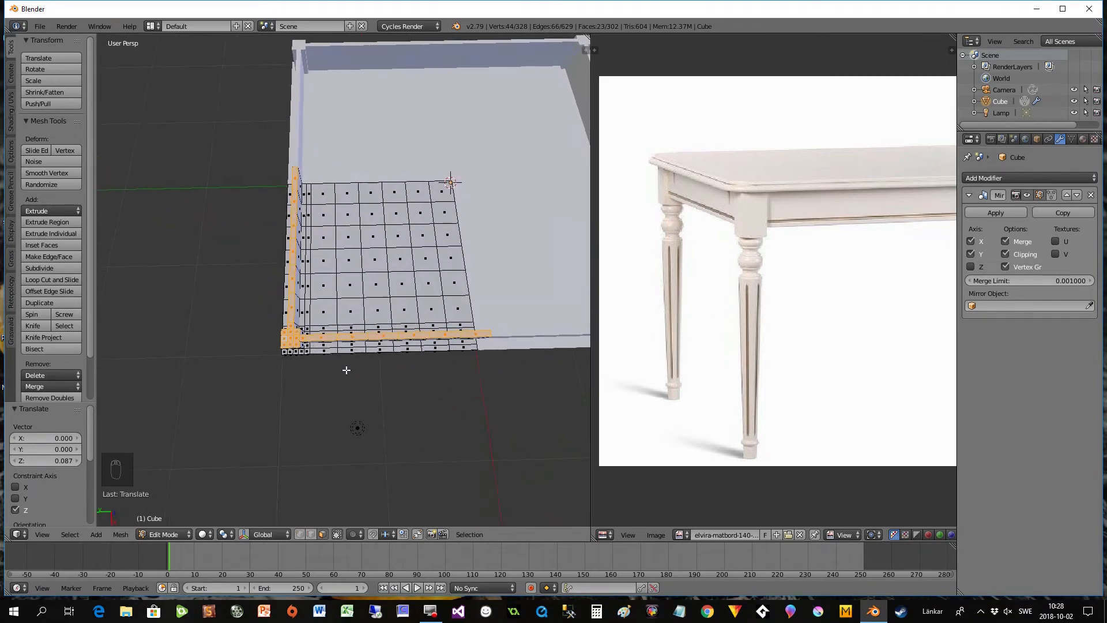
scroll(320, 370, "up", 1)
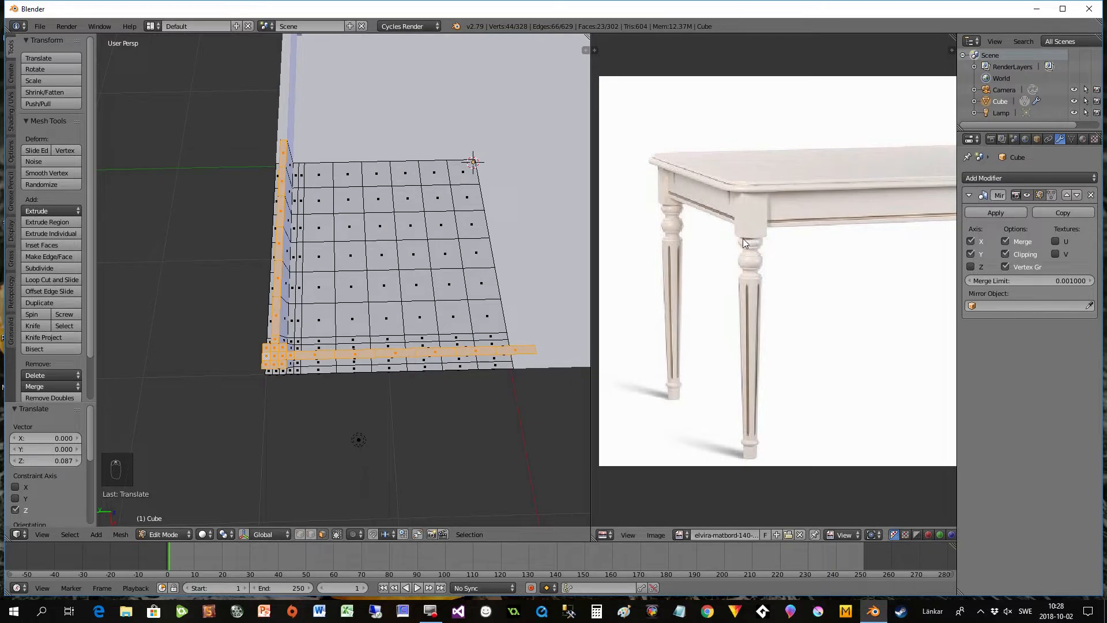
middle_click_drag(257, 415, 281, 391)
key("a")
mouse_move(310, 357)
middle_mouse_down()
mouse_move(327, 346)
mouse_move(316, 369)
middle_mouse_up()
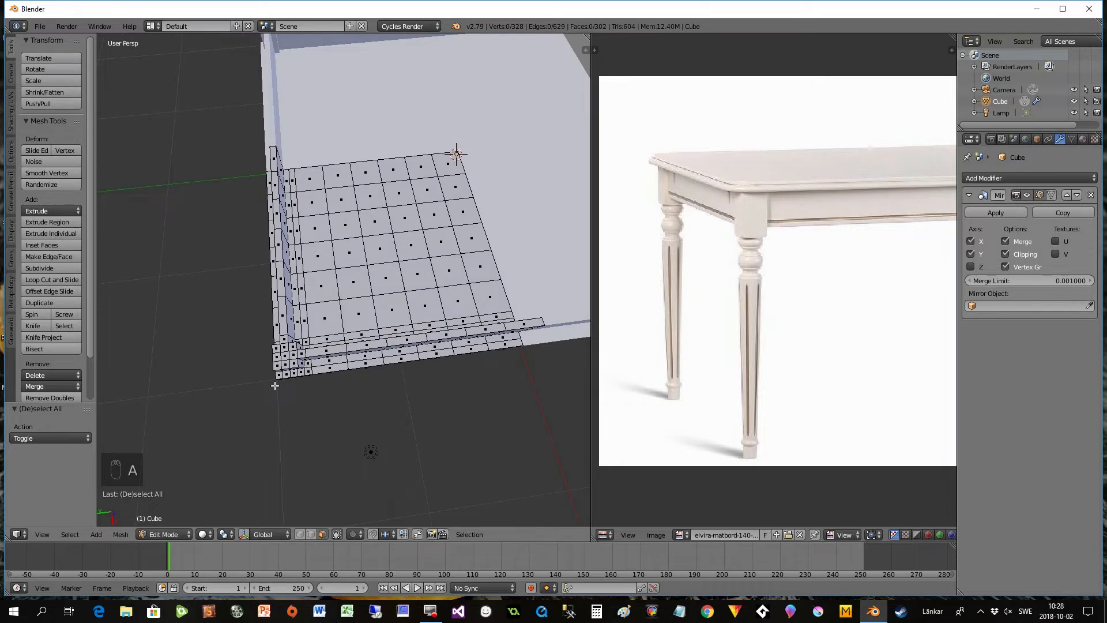
left_click(46, 534)
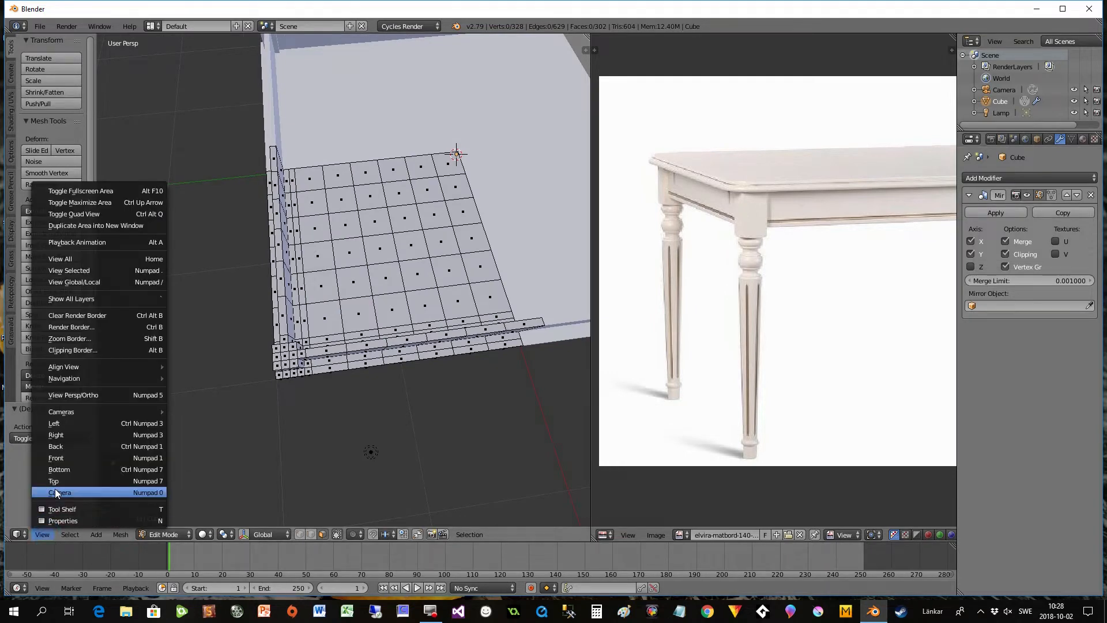
left_click(60, 469)
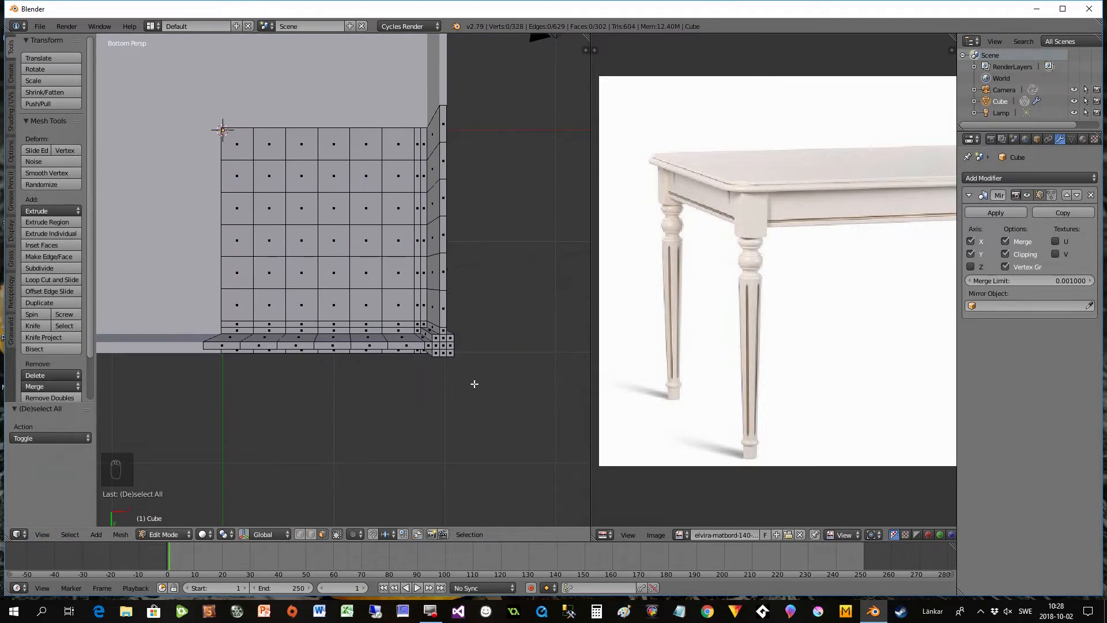
key("c")
left_click(463, 365)
mouse_move(462, 365)
left_mouse_down()
mouse_move(440, 348)
mouse_move(437, 403)
left_mouse_up()
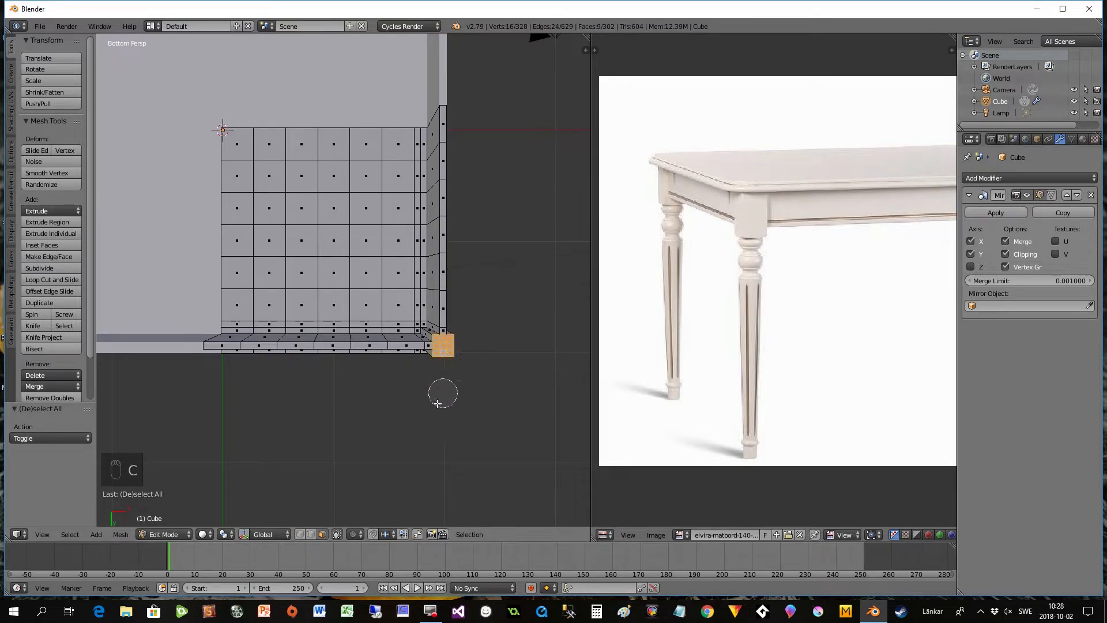
right_click(475, 393)
- Extrude the corner block's end faces about -0.161 units along global Z to start the table leg
mouse_move(462, 388)
middle_mouse_down()
mouse_move(464, 300)
mouse_move(479, 284)
mouse_move(471, 313)
mouse_move(538, 313)
middle_mouse_up()
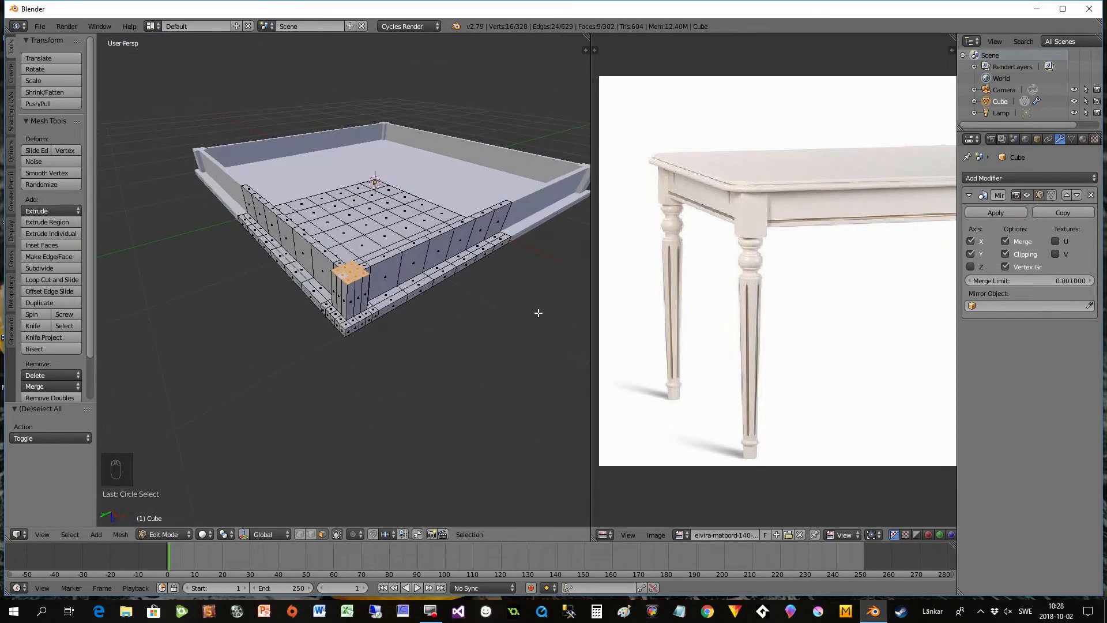
key("e")
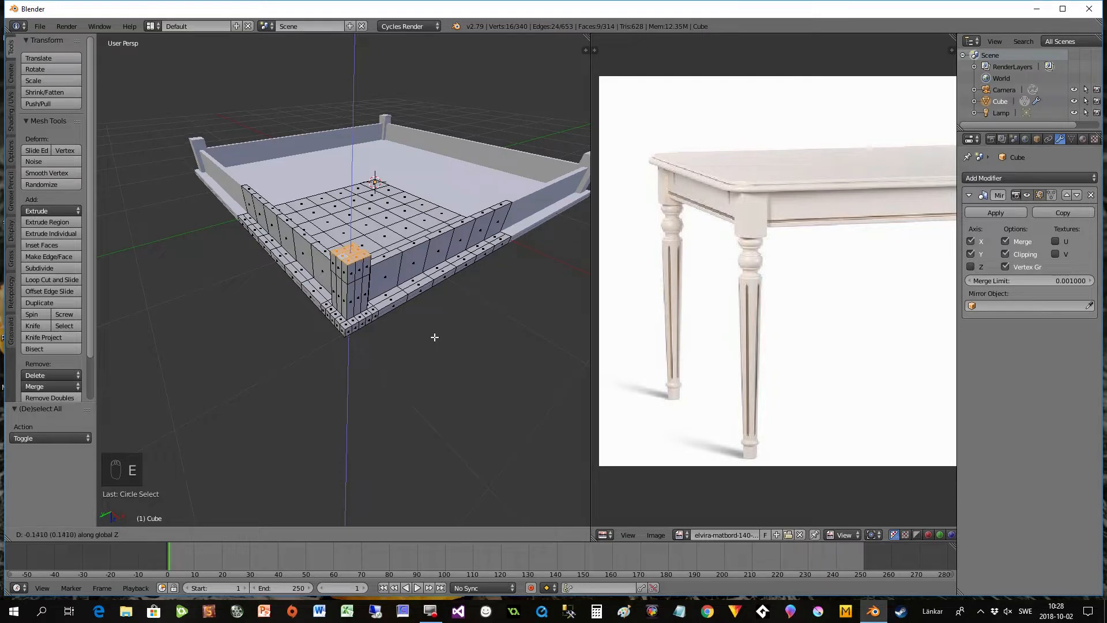
left_click(434, 335)
middle_click_drag(441, 348, 417, 347)
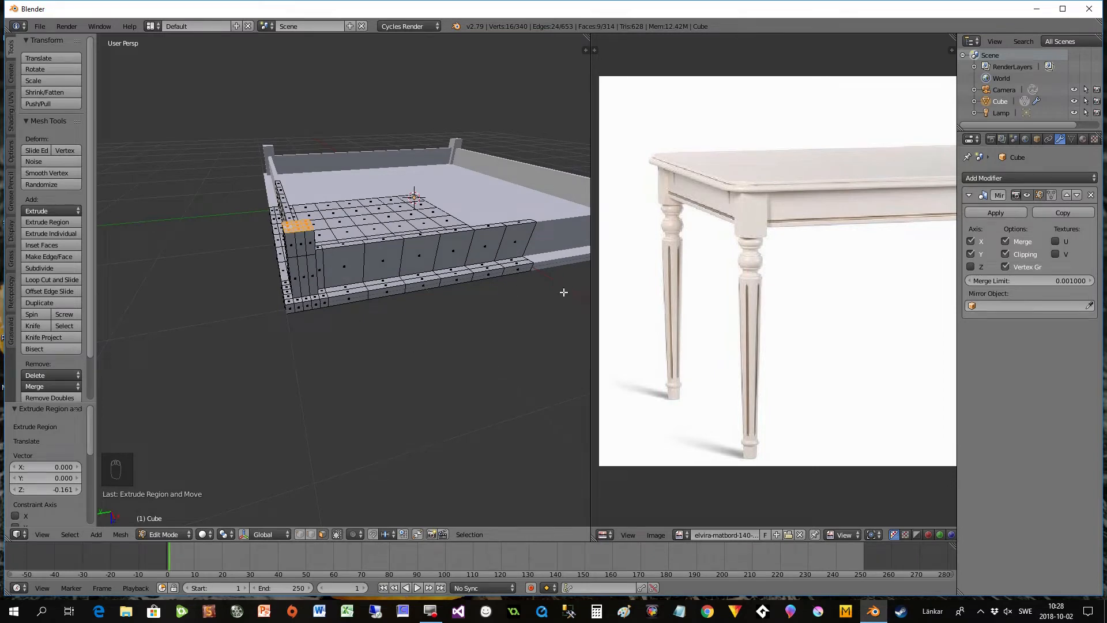
scroll(355, 312, "down", 3)
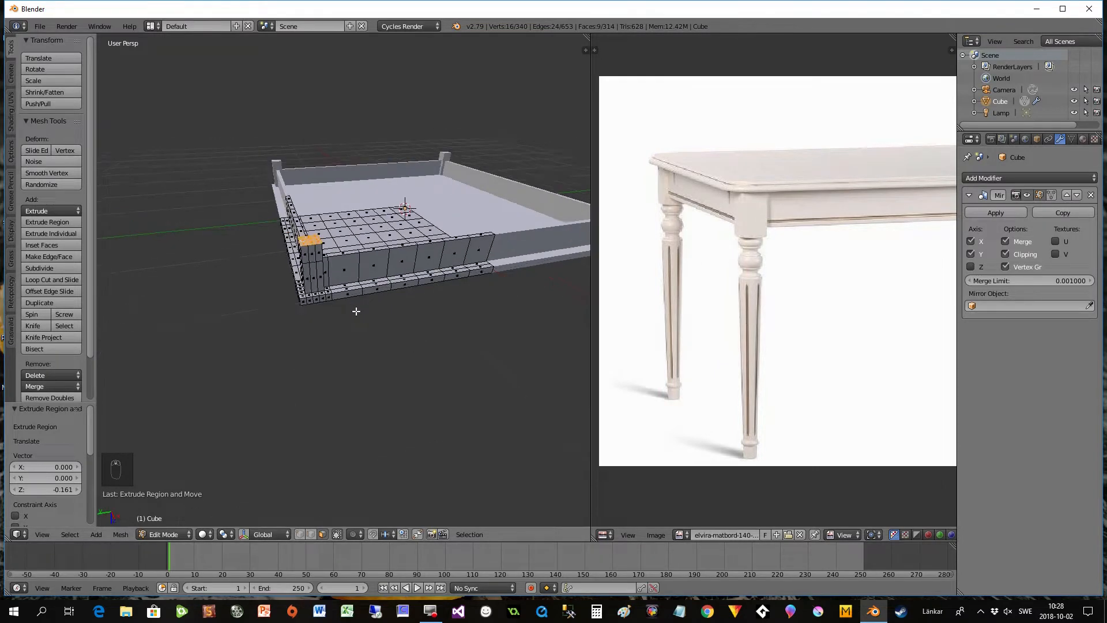
middle_click_drag(356, 312, 425, 227)
scroll(438, 271, "up", 2)
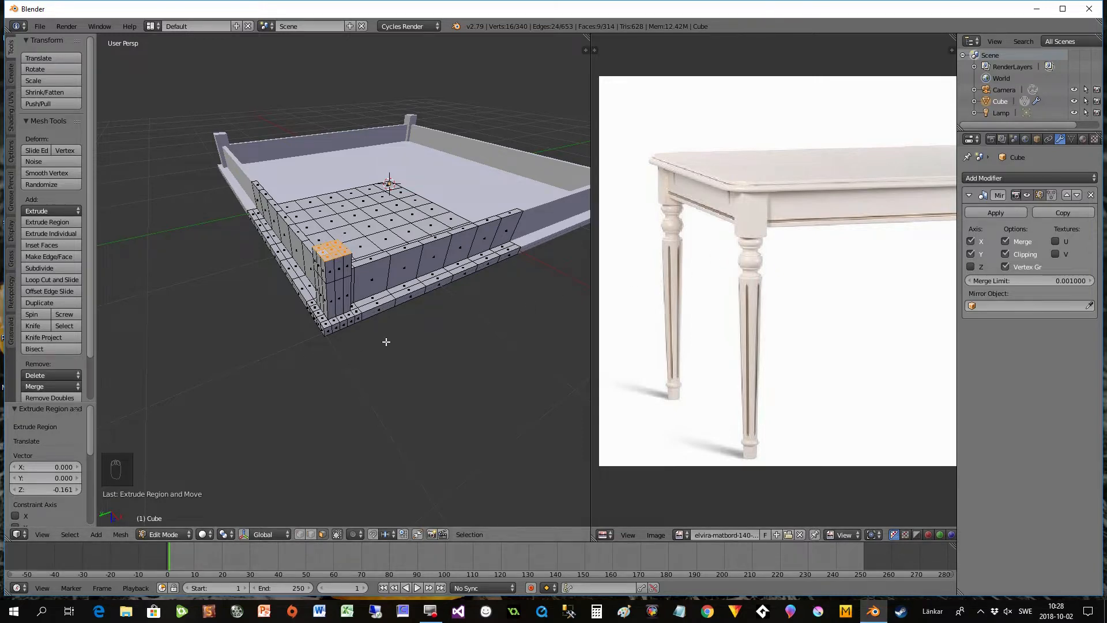
- Delete the corner block's end faces and, in edge select mode, select the open border loop left at its end
scroll(379, 335, "up", 1)
middle_click_drag(358, 309, 344, 355)
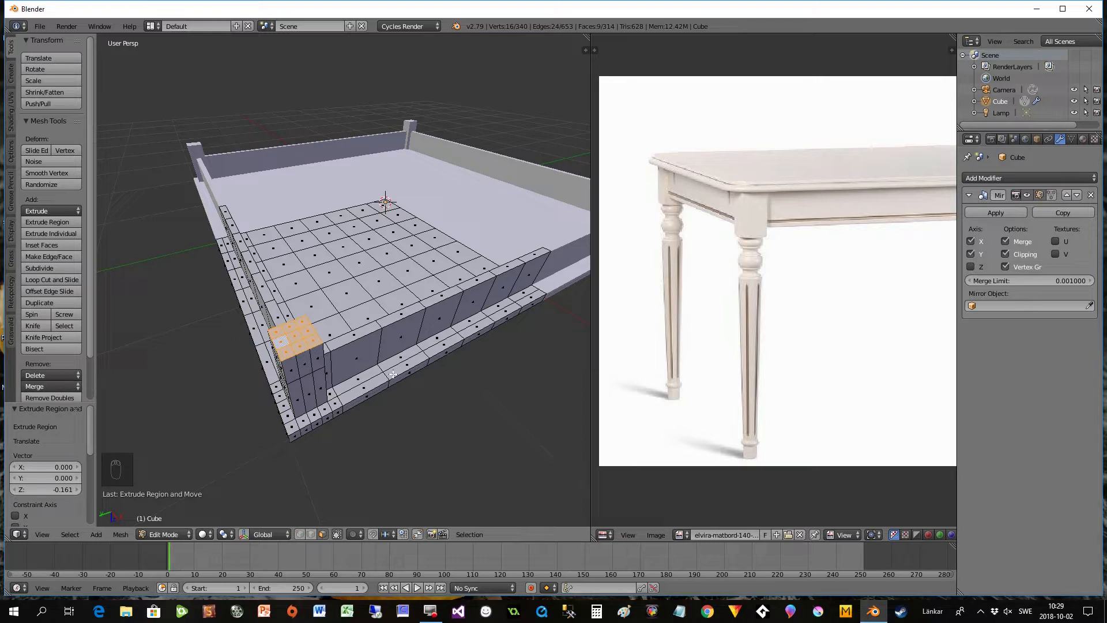
key("Delete")
left_click(319, 368)
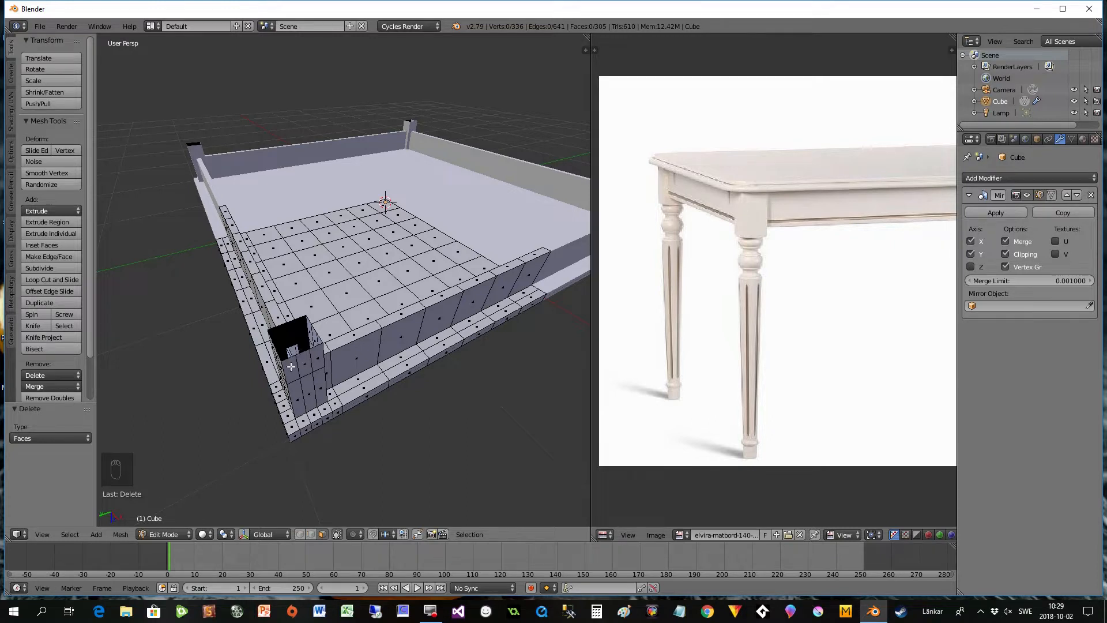
left_click(312, 534)
right_click(284, 359, "alt")
middle_click_drag(284, 359, 295, 378)
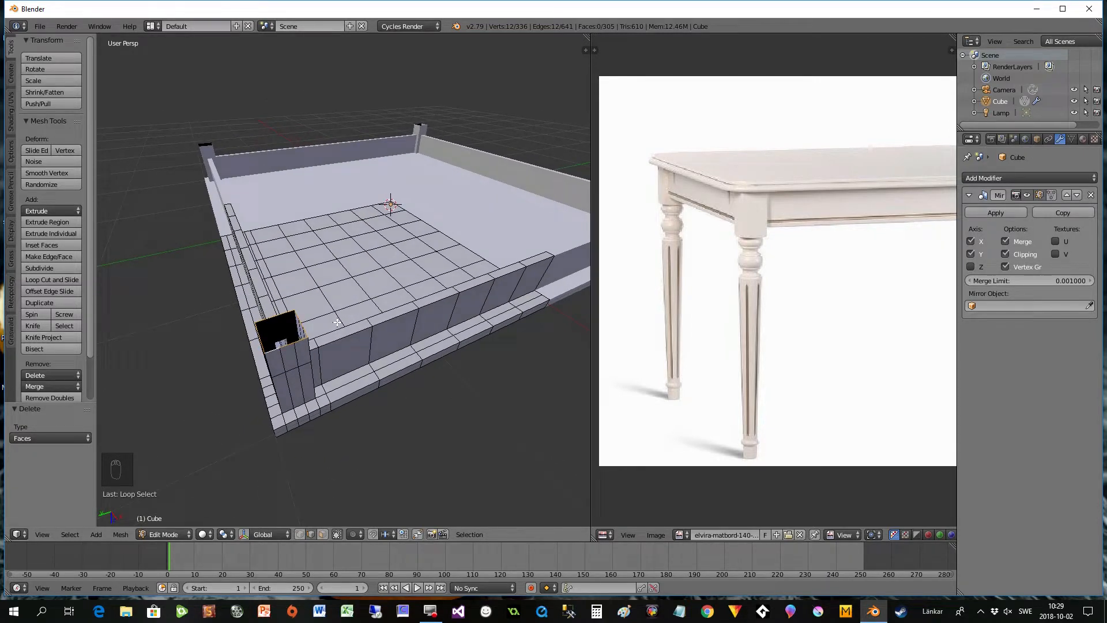
- Extrude the selected border loop about -0.028 units along global Z and round it into a circle using To Sphere with factor 1
middle_click_drag(342, 386, 345, 362)
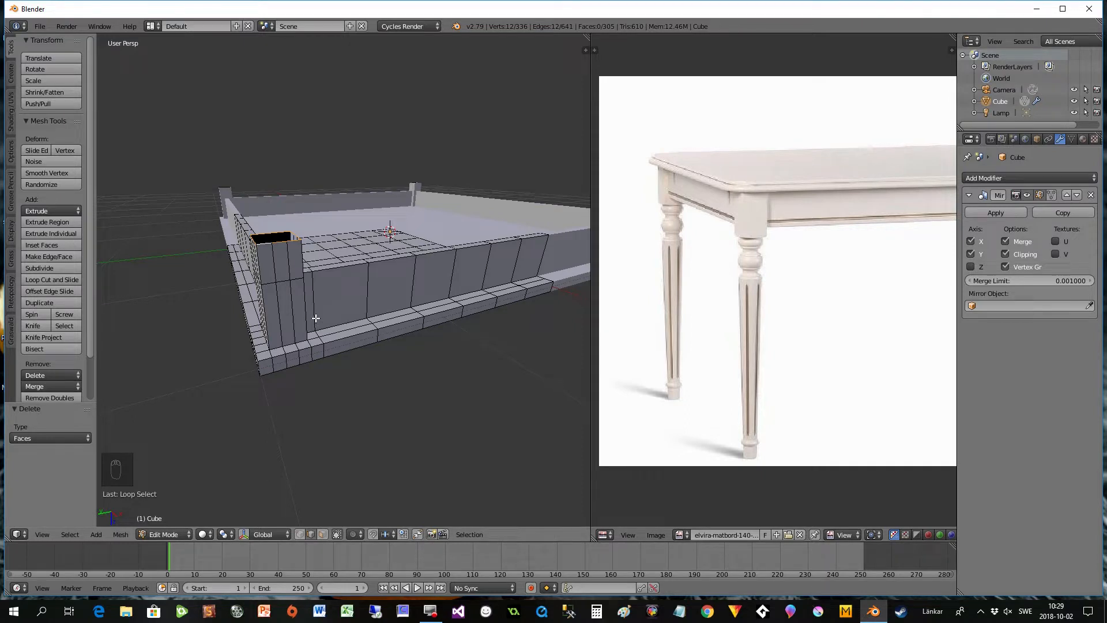
key("e")
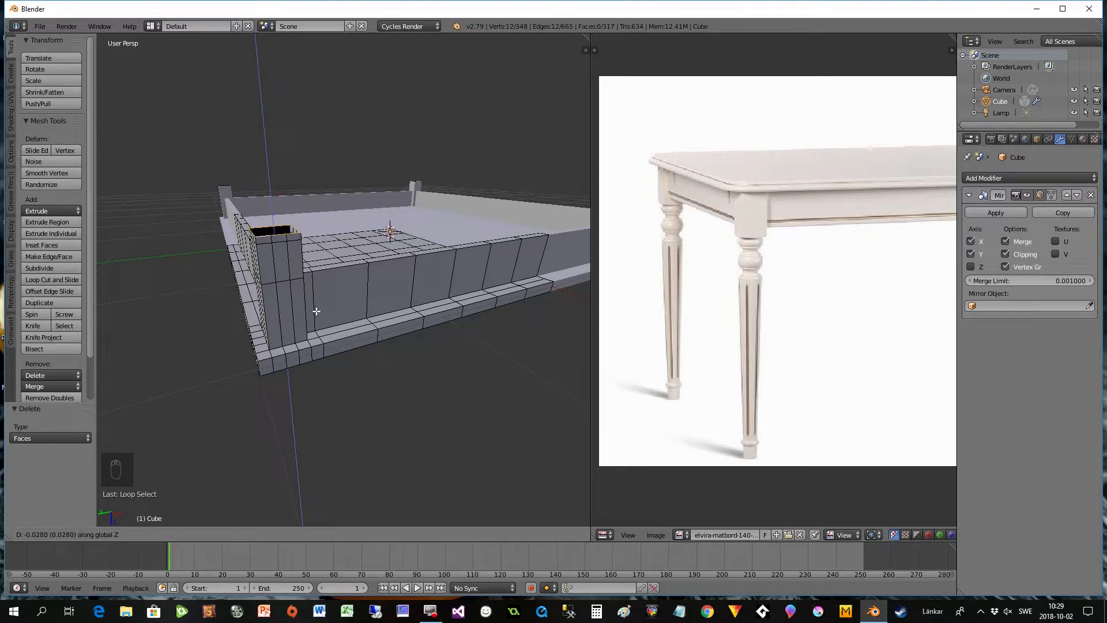
left_click(315, 311)
scroll(311, 320, "up", 3)
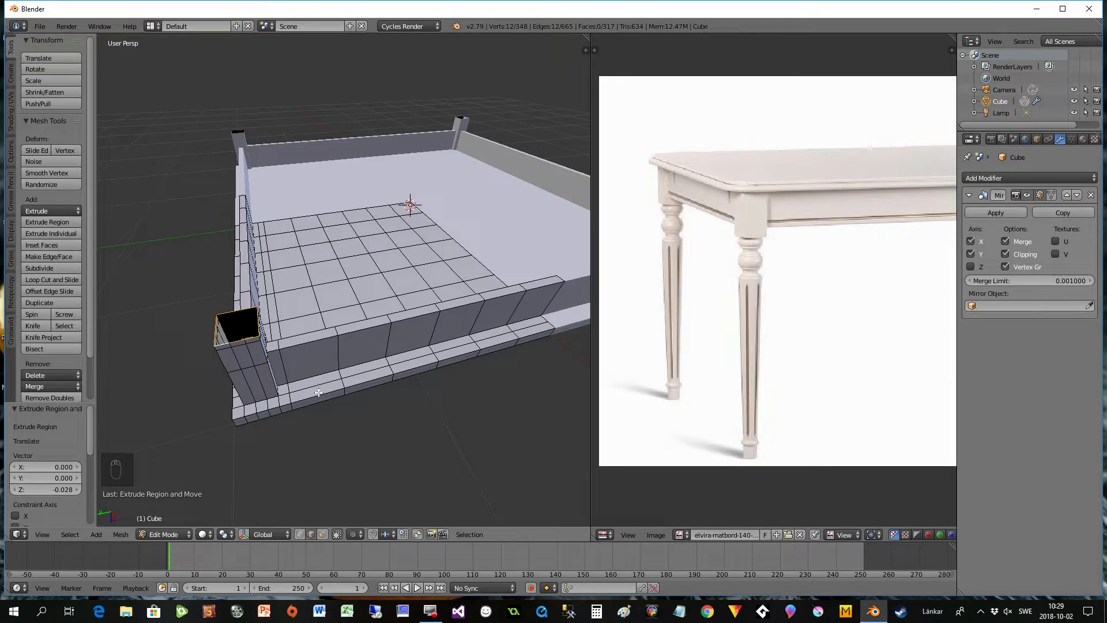
key("alt+shift+s")
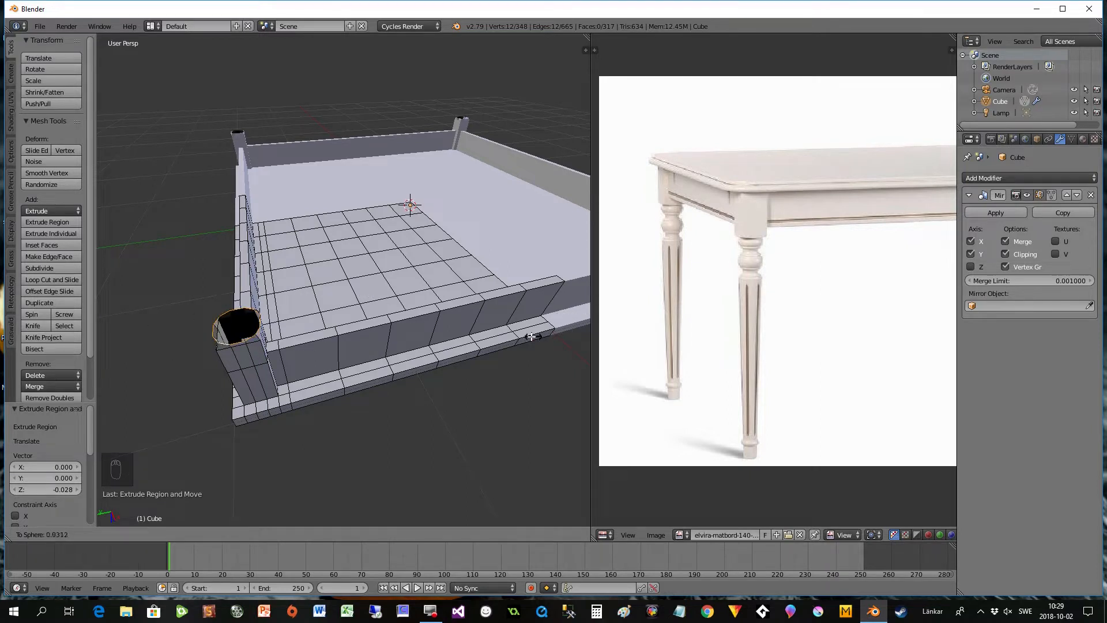
left_click(349, 303)
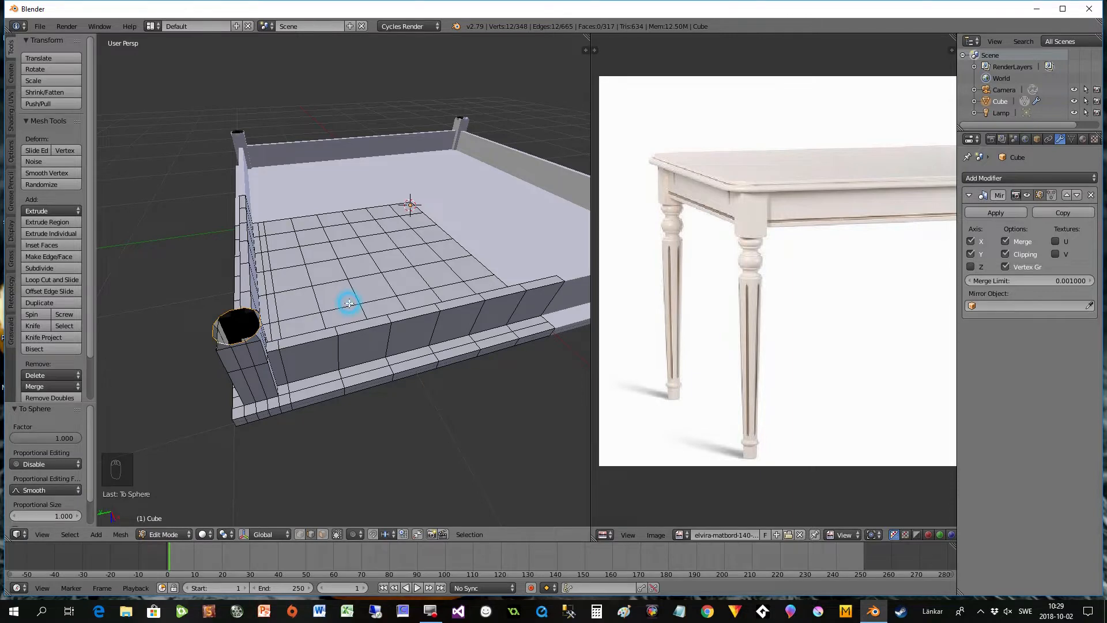
- Scale the circular loop to about 0.817 and move it about 0.015 units along global Z toward the block
middle_click_drag(334, 351, 339, 311)
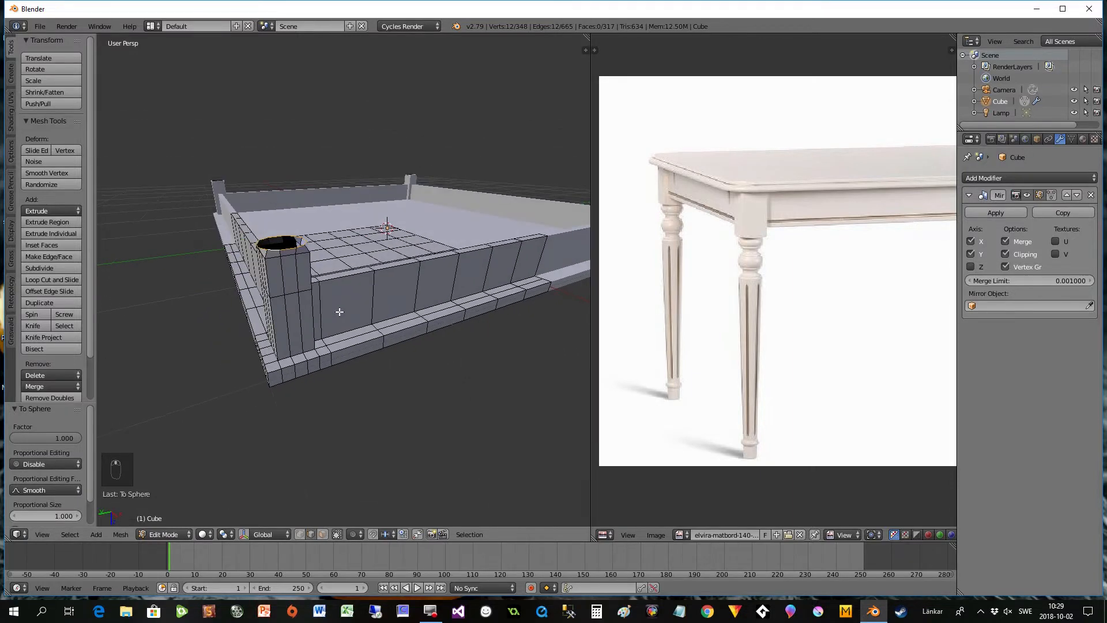
scroll(335, 281, "up", 2)
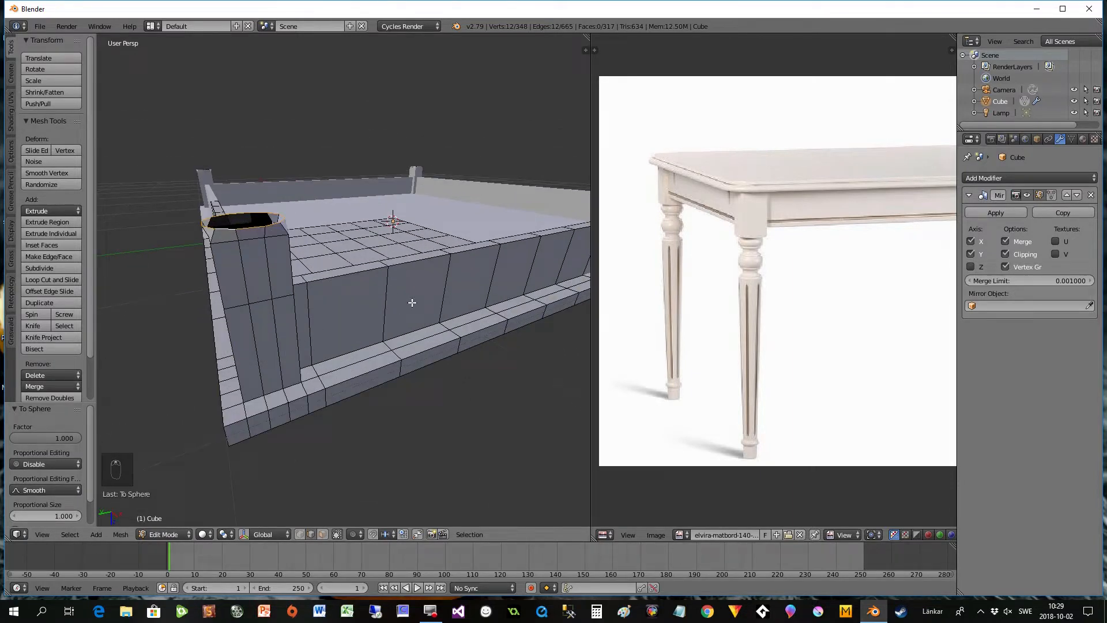
key("s")
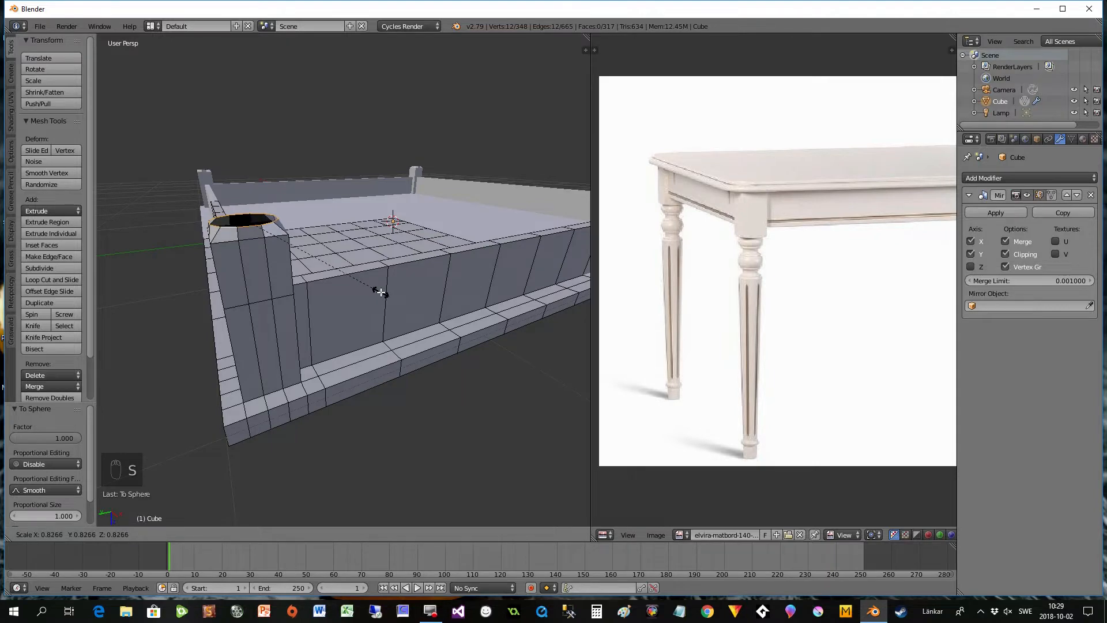
left_click(375, 290)
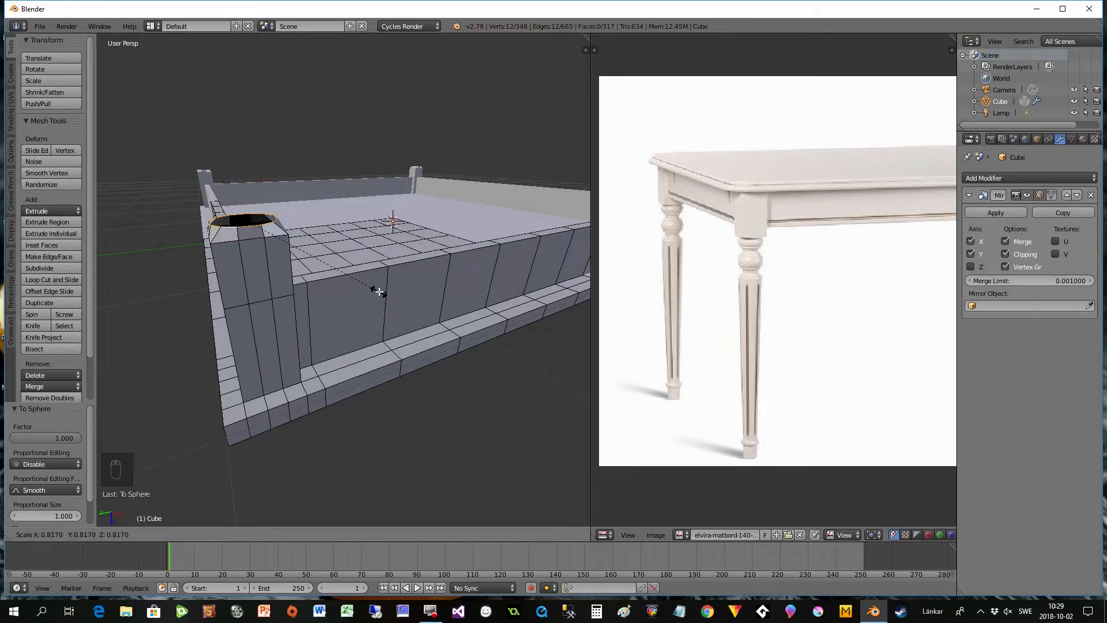
middle_click_drag(320, 273, 348, 287)
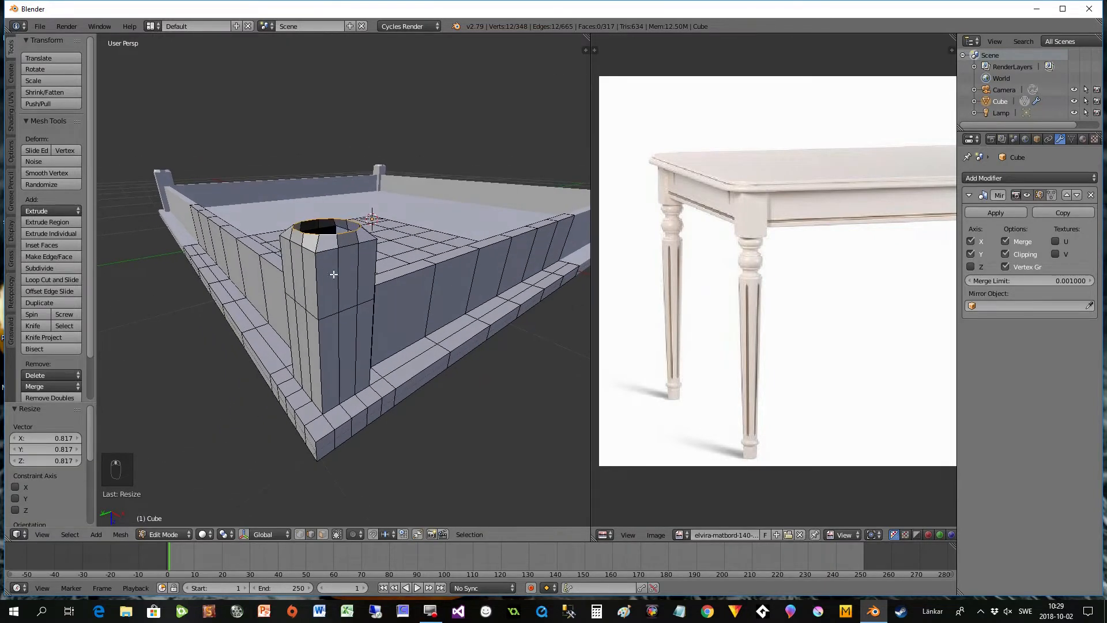
key("g")
middle_click(392, 316)
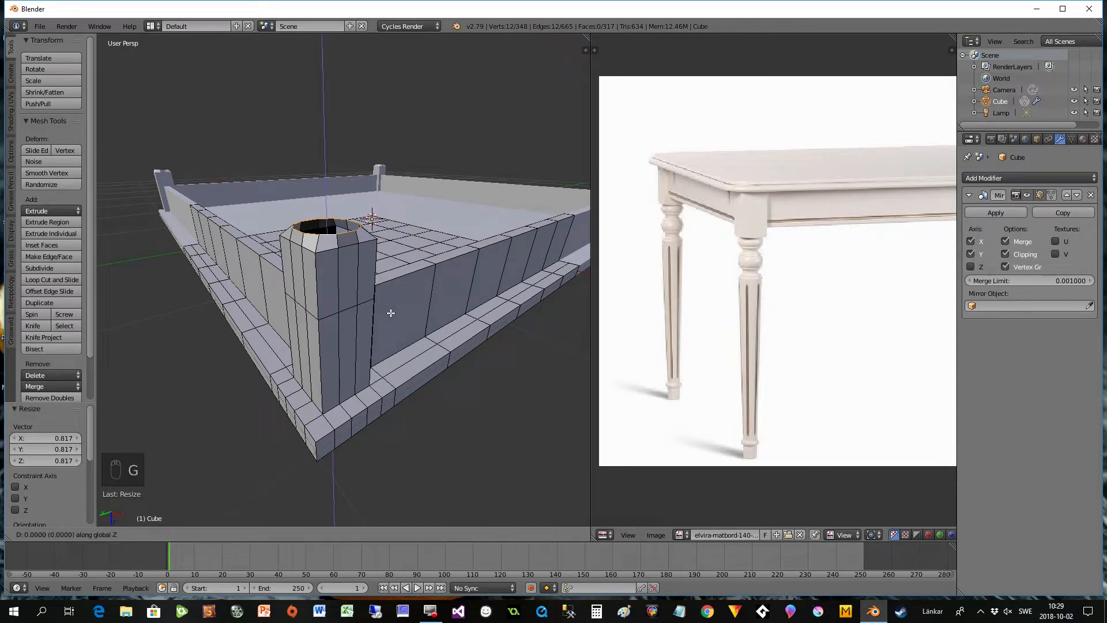
left_click(393, 315)
- Extrude the circular loop about -0.028 units along global Z to form the leg's round neck
scroll(381, 315, "up", 3)
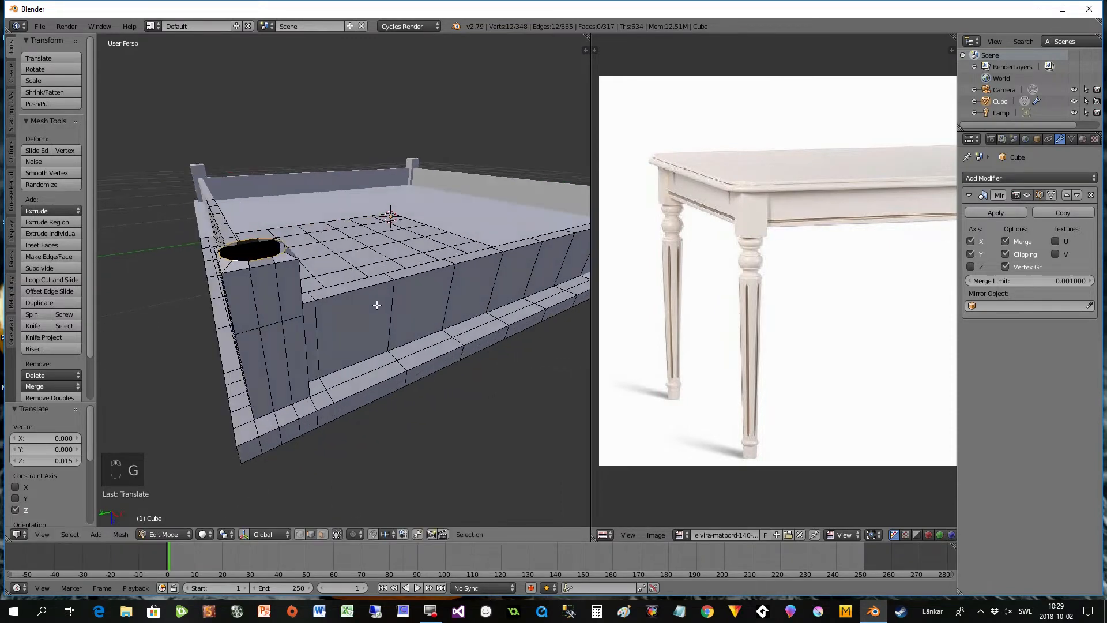
scroll(370, 317, "down", 2)
middle_click_drag(247, 326, 379, 376)
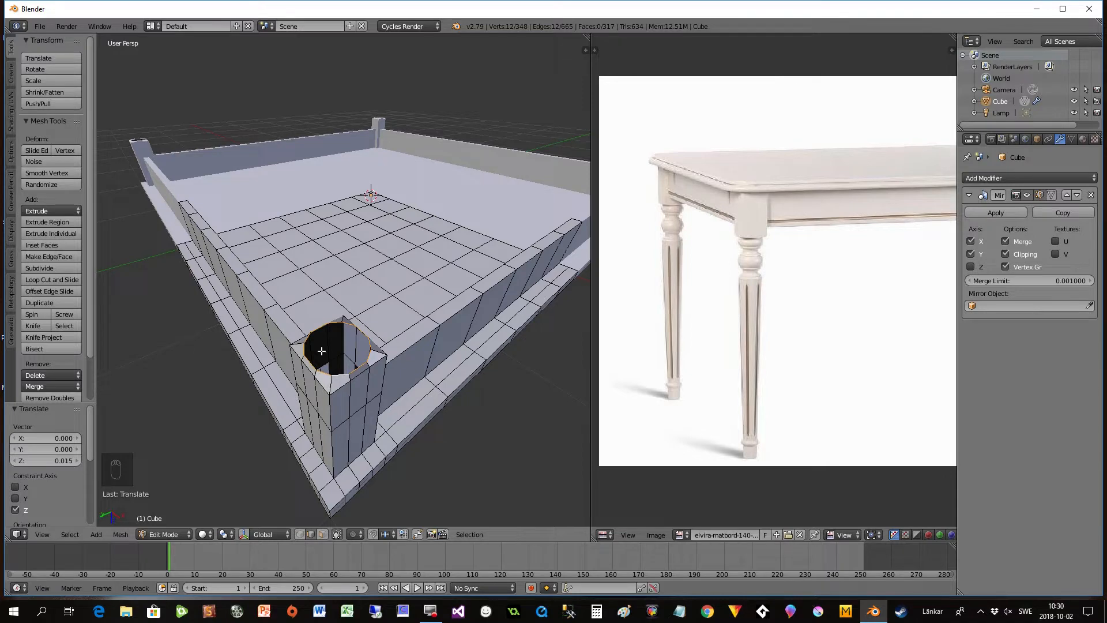
mouse_move(381, 367)
middle_mouse_down()
mouse_move(365, 354)
mouse_move(378, 347)
middle_mouse_up()
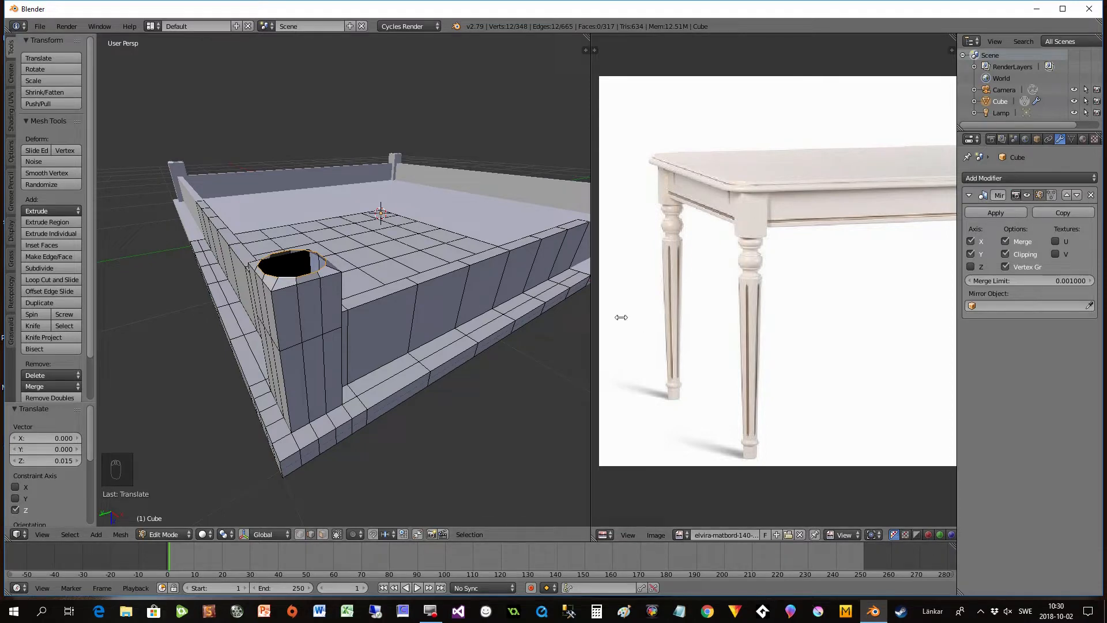
middle_click_drag(390, 308, 390, 340)
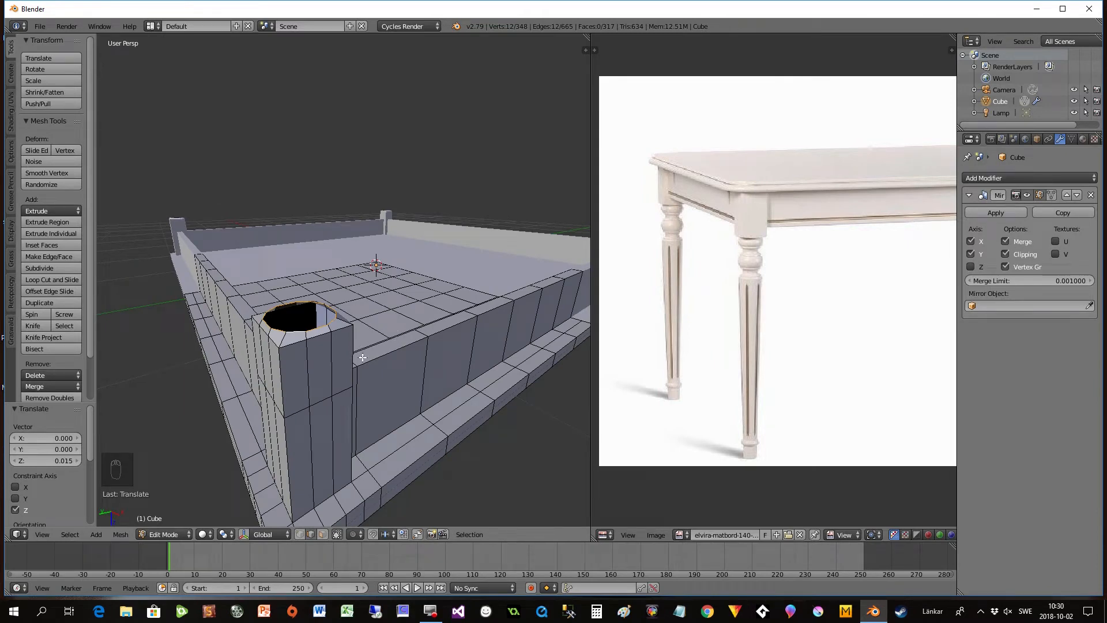
middle_click_drag(370, 358, 402, 358)
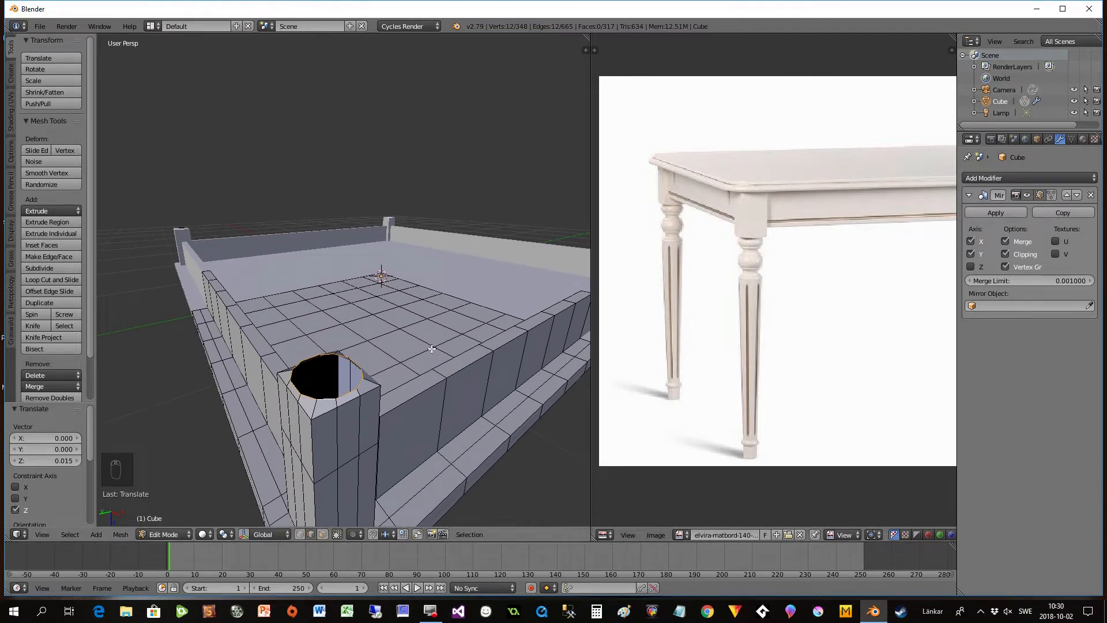
scroll(400, 348, "down", 5)
middle_click_drag(400, 349, 384, 395)
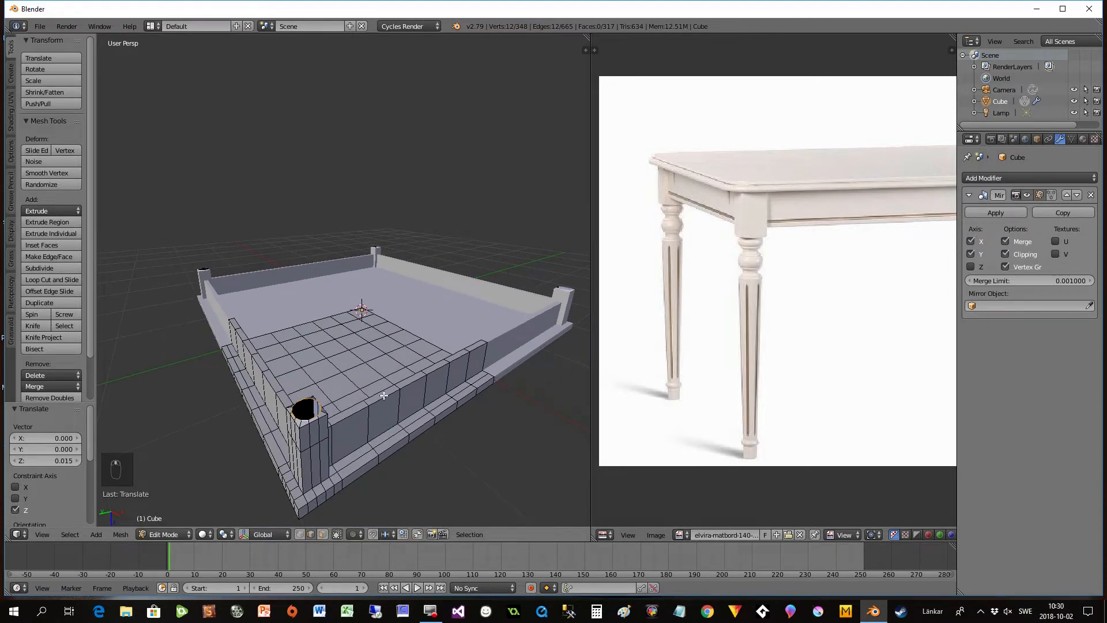
key("e")
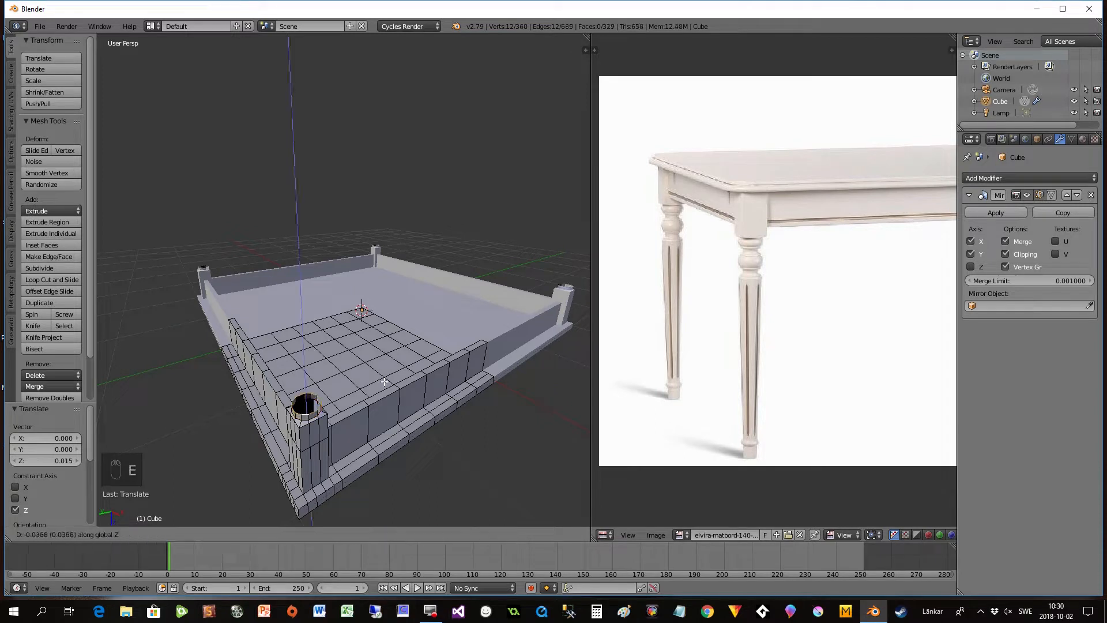
left_click(385, 386)
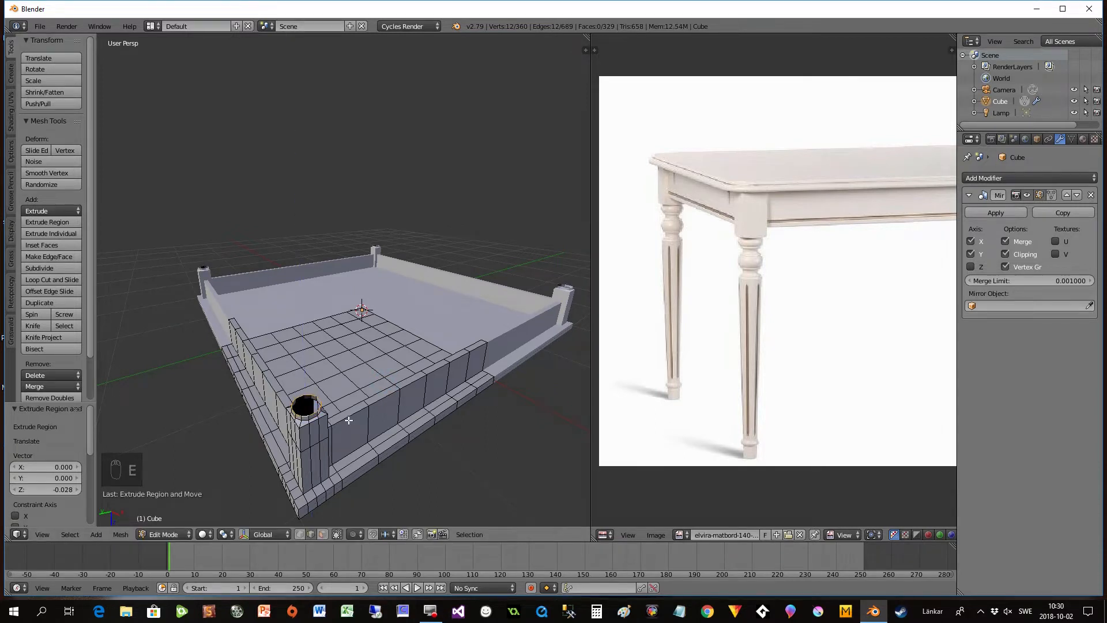
- Scale the neck's end loop to about 1.149 so the neck flares outward
left_click(36, 533)
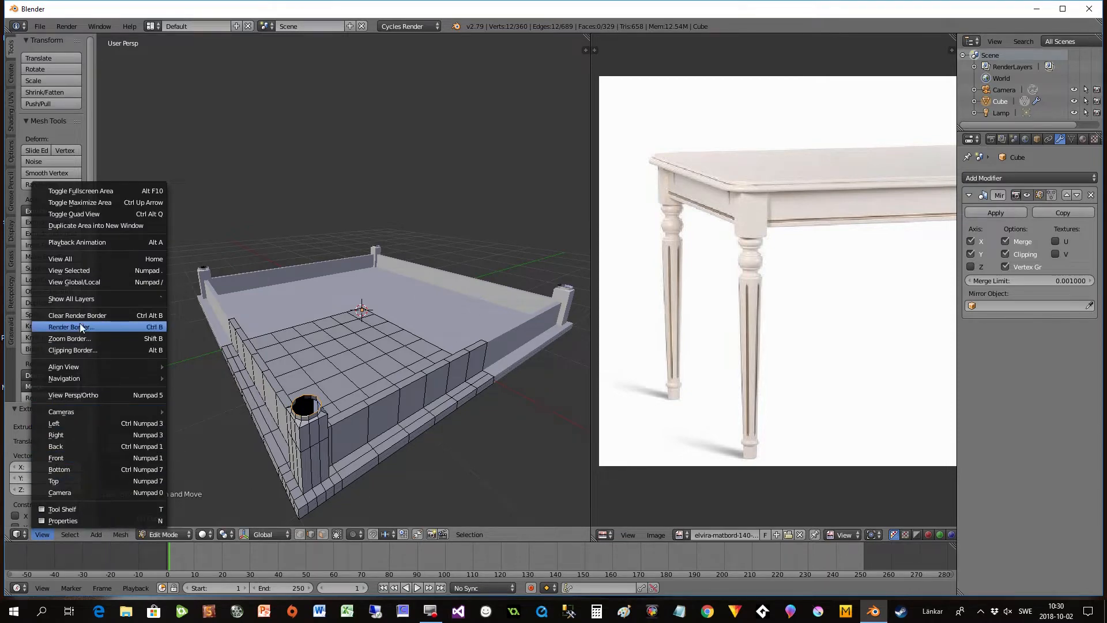
left_click(105, 270)
scroll(289, 370, "down", 2)
mouse_move(289, 368)
middle_mouse_down()
mouse_move(287, 340)
mouse_move(305, 351)
mouse_move(298, 383)
middle_mouse_up()
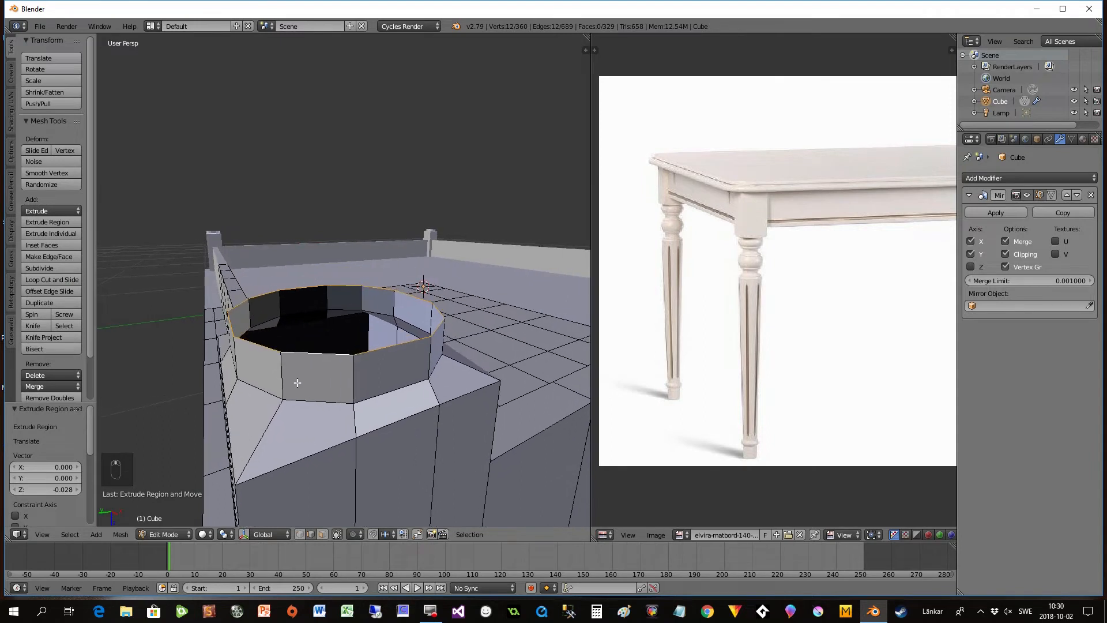
key("s")
left_click(372, 402)
- Extrude the flared end loop about -0.025 units along global Z and scale it to about 1.104
key("e")
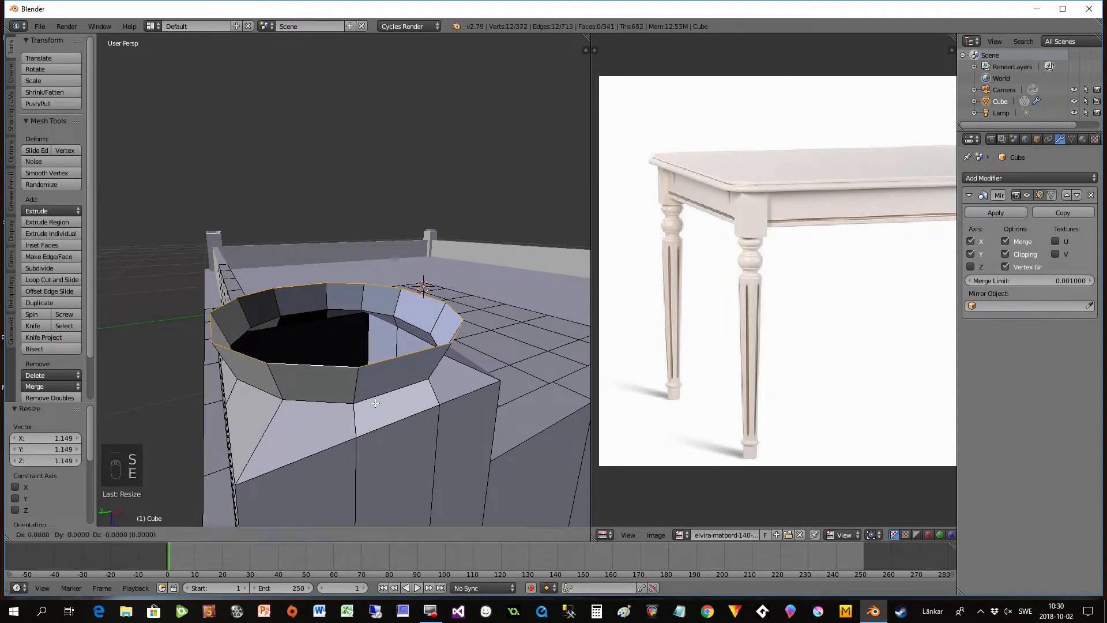
left_click(378, 371)
key("s")
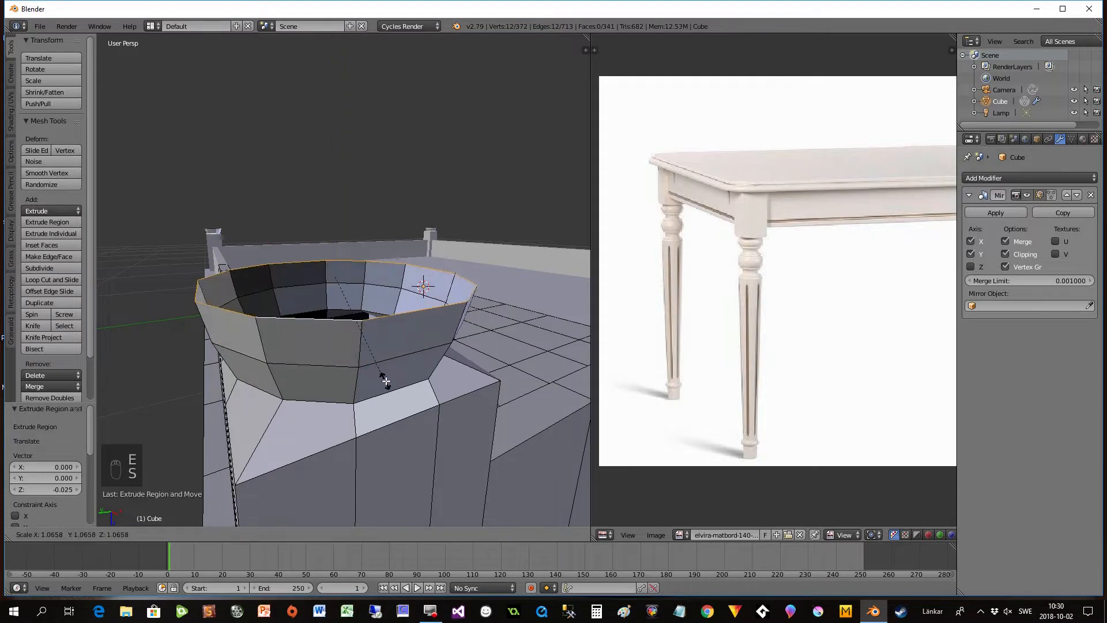
left_click(383, 381)
- Extrude the leg's end loop about -0.023 units along global Z and scale it to about 1.034 to continue the bulge
key("e")
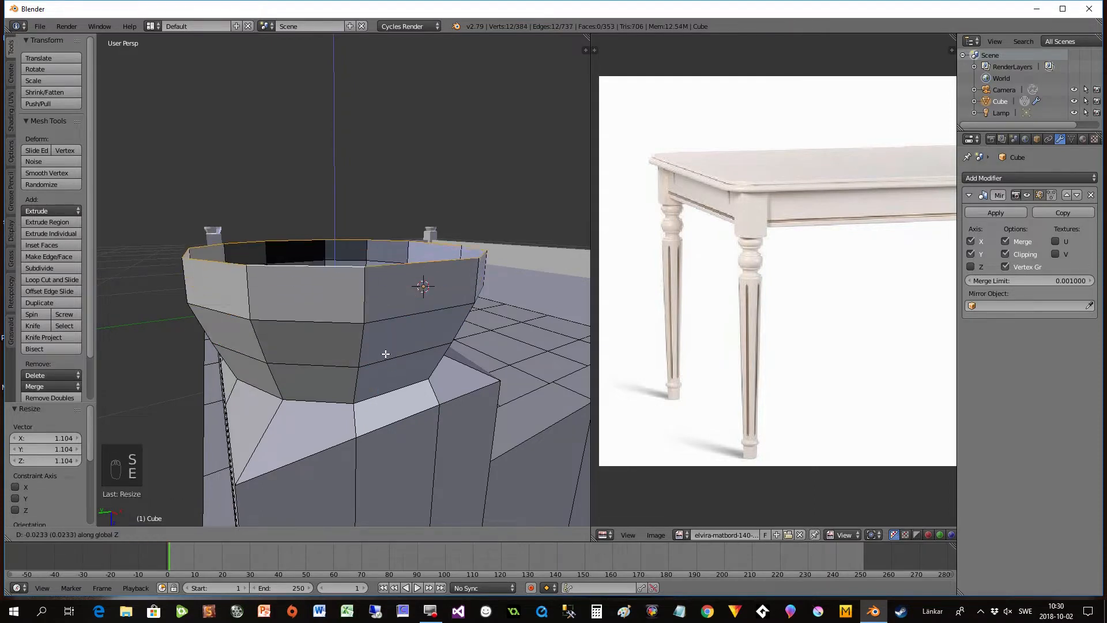
left_click(385, 352)
key("s")
left_click(390, 352)
- Extrude the leg's end loop about -0.022 units along global Z and narrow it to a scale of about 0.968
key("e")
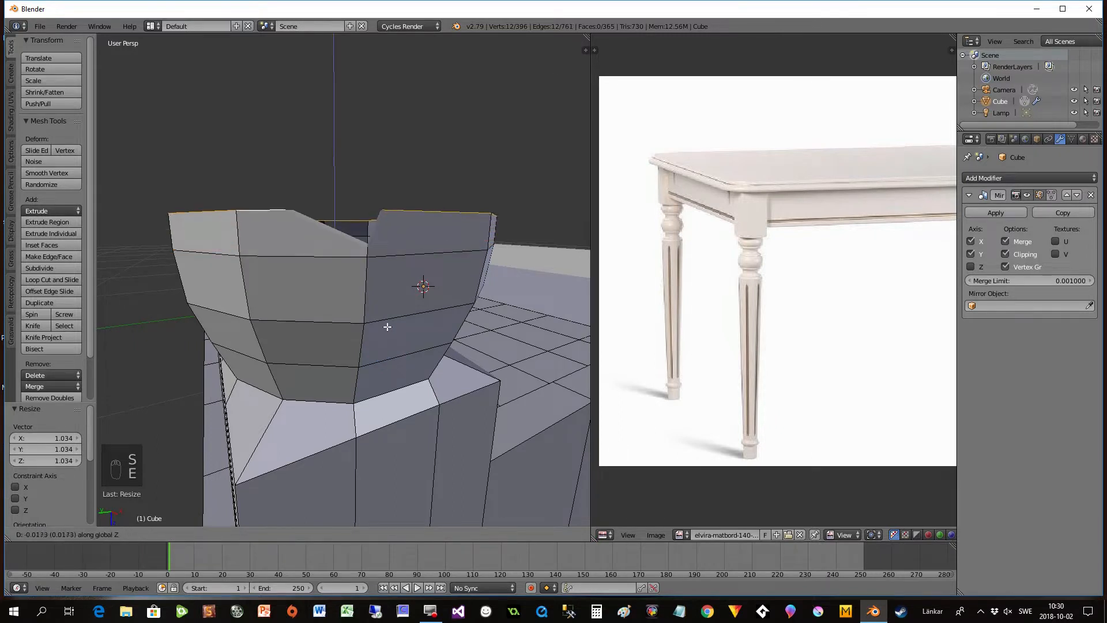
left_click(388, 324)
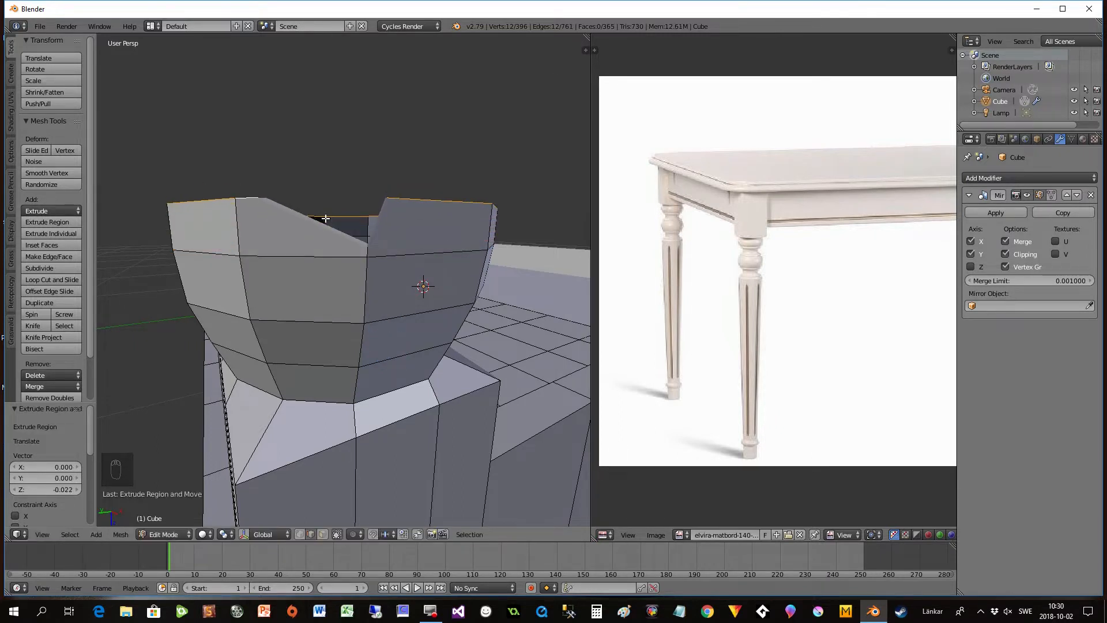
middle_click_drag(319, 218, 355, 249)
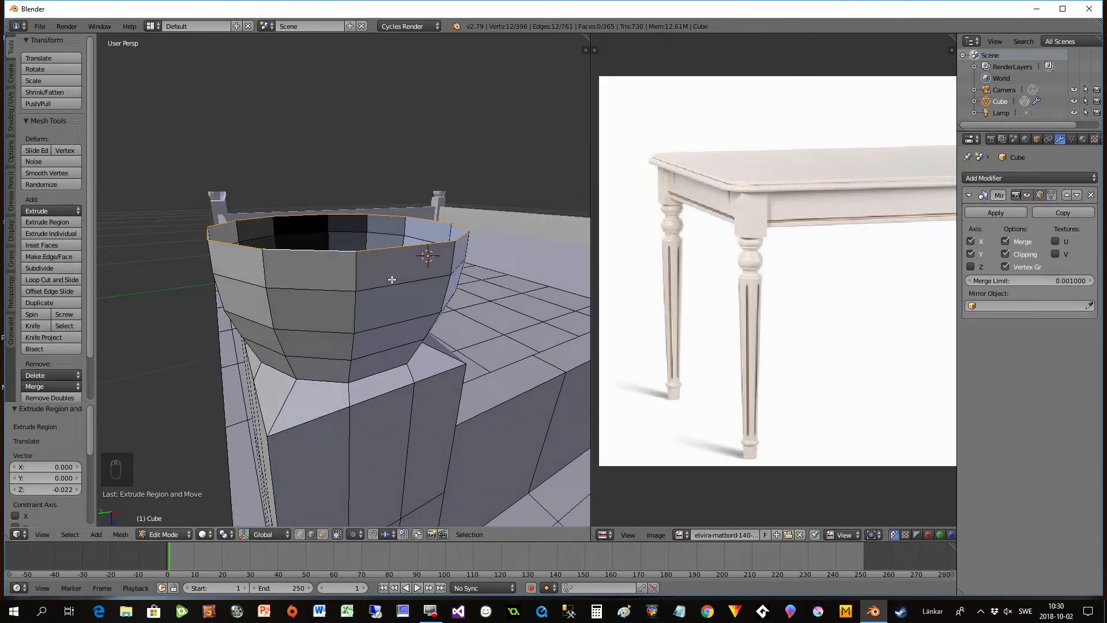
key("s")
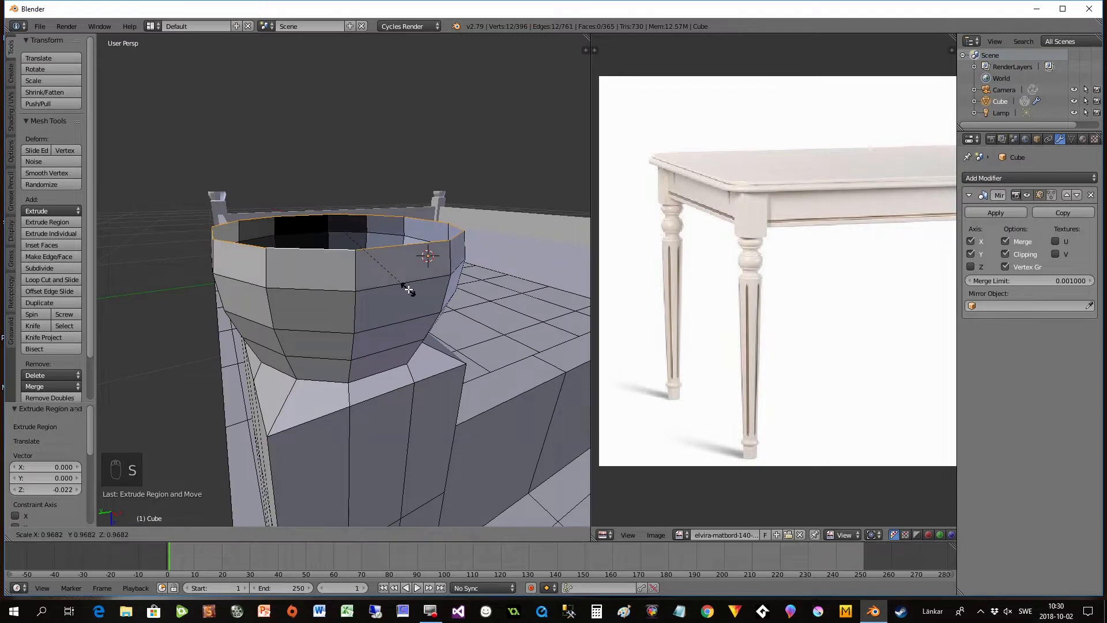
left_click(409, 290)
- Close in the bulge by extruding its end loop along global Z at about 0.852 scale, and extrude a further -0.008 units
key("e")
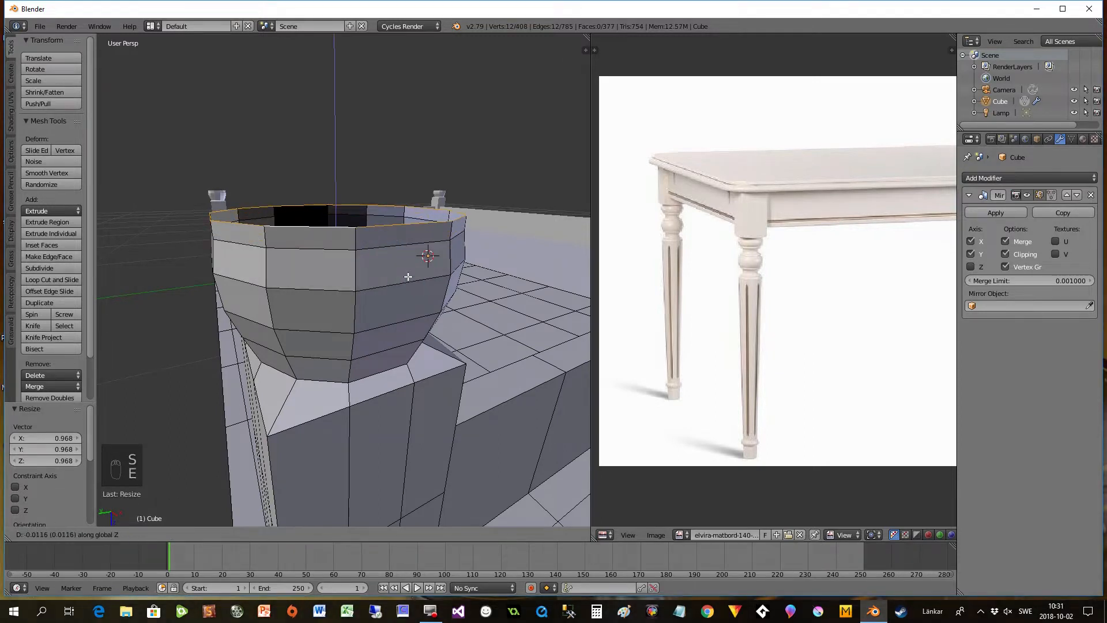
left_click(407, 285)
key("s")
left_click(397, 271)
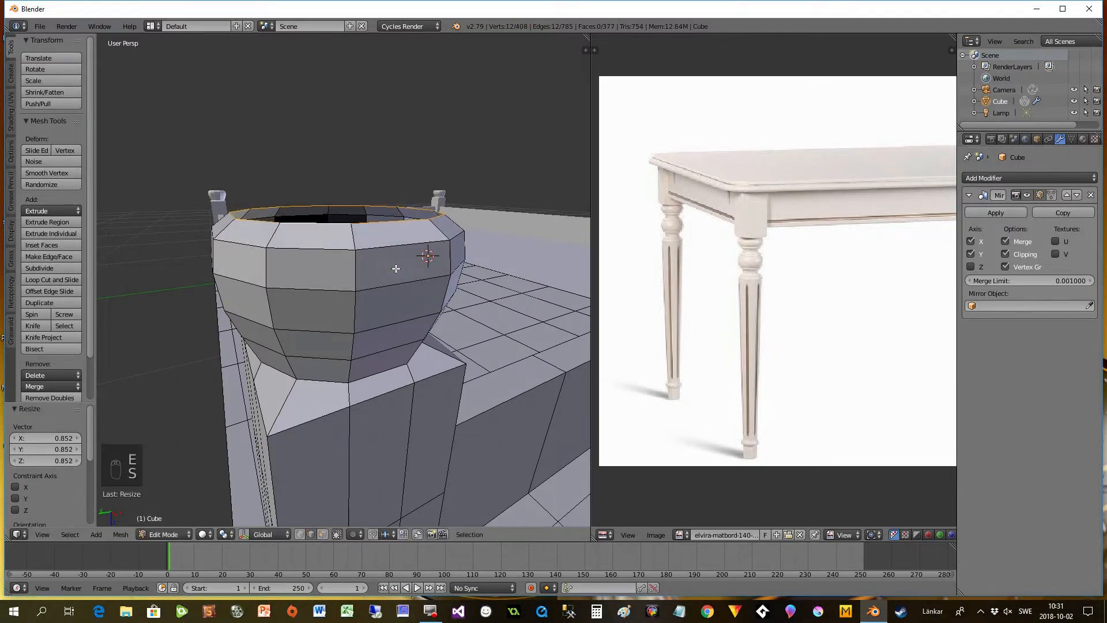
key("e")
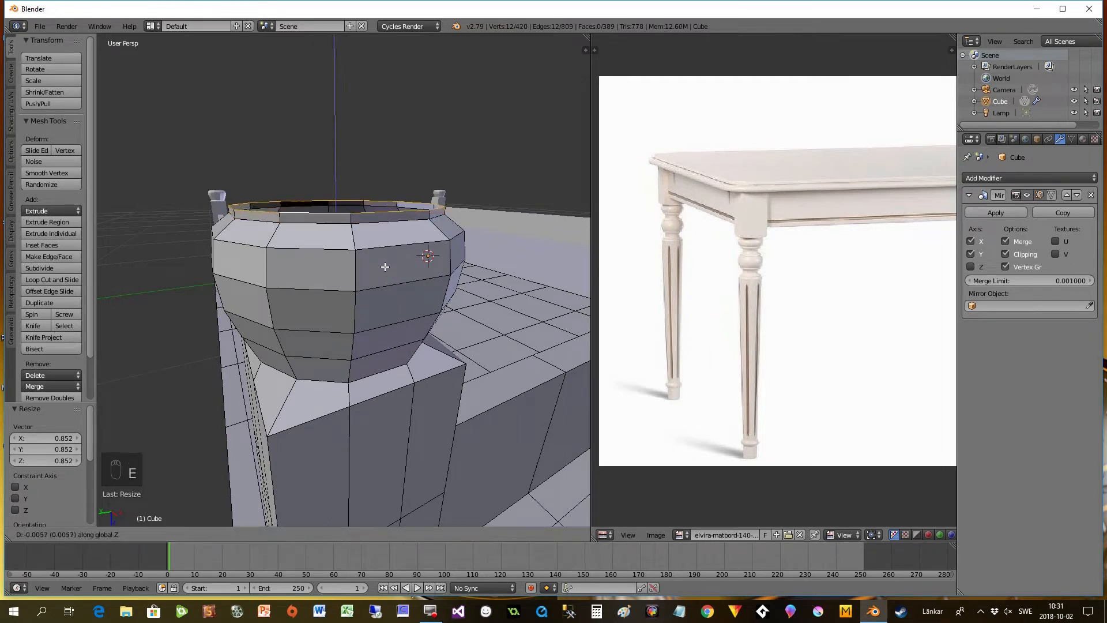
left_click(384, 265)
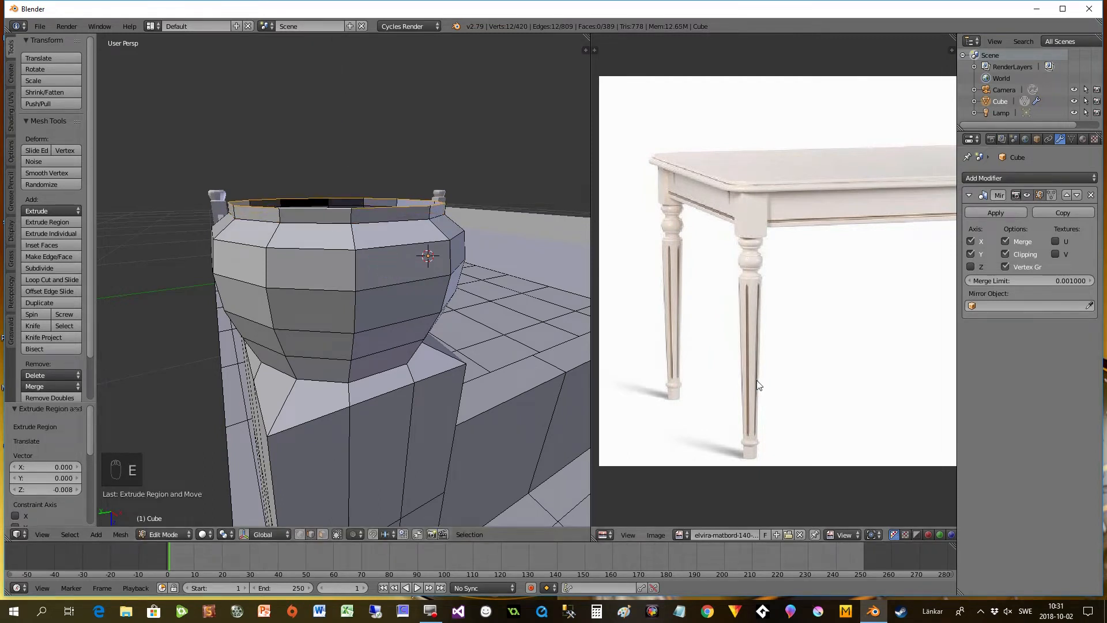
- Extrude the leg's end loop, flare it to a scale of 1.180, and extrude a further -0.031 units along global Z
scroll(444, 355, "down", 1)
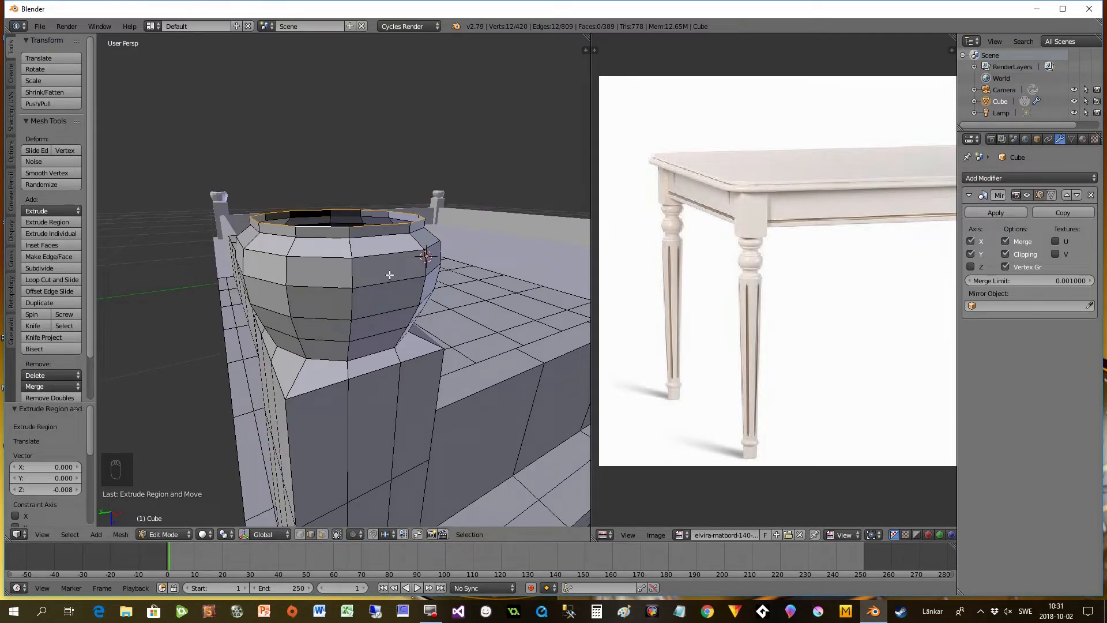
key("e")
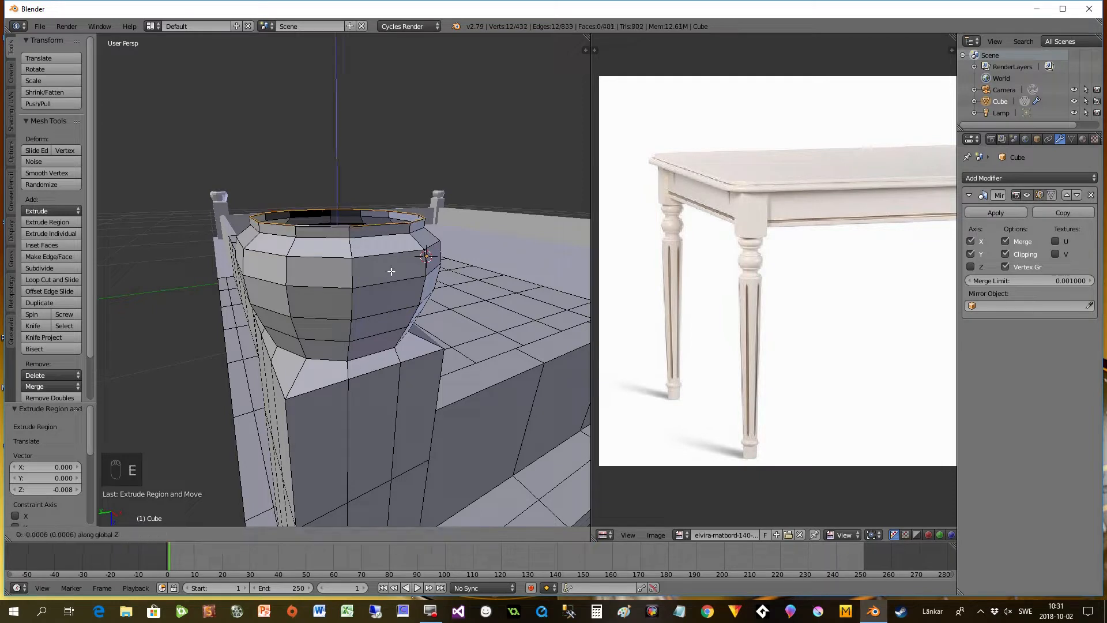
left_click(393, 268)
key("s")
left_click(408, 275)
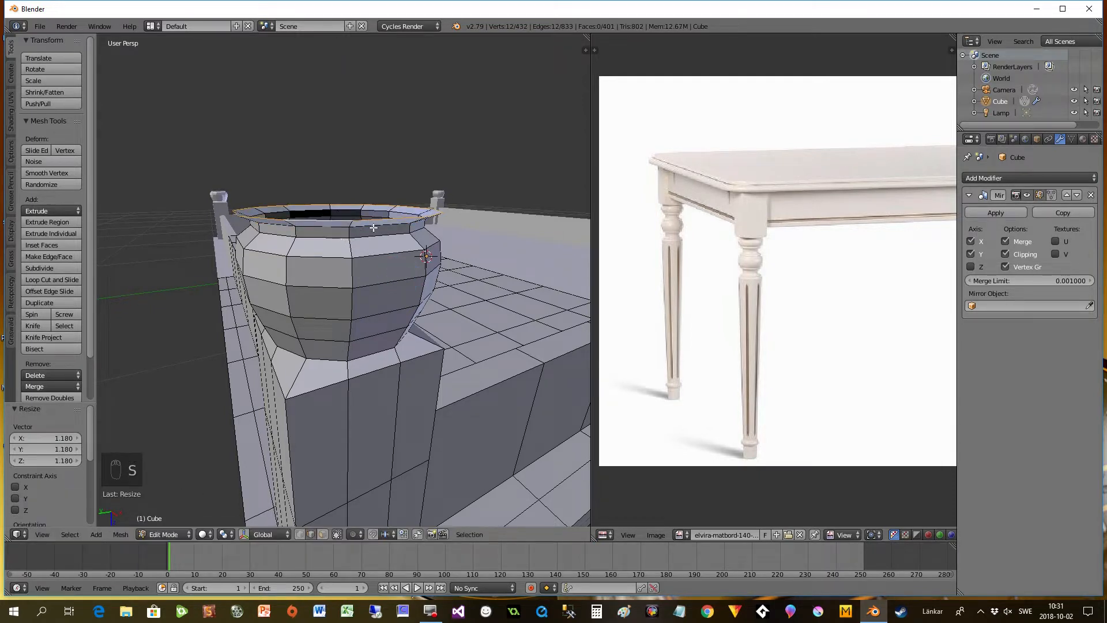
key("e")
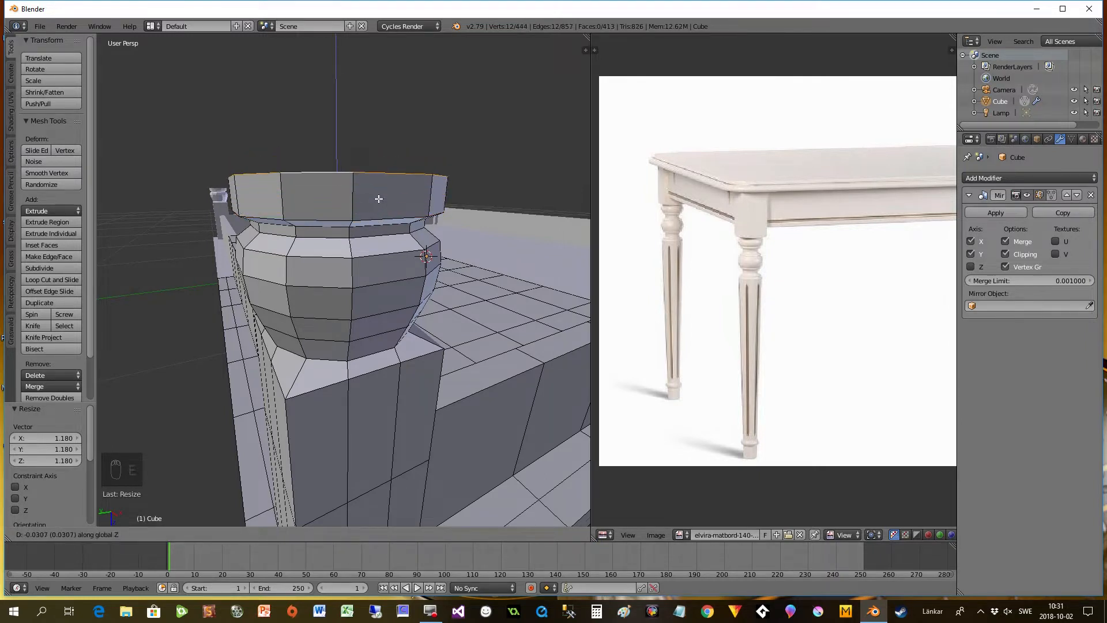
left_click(378, 199)
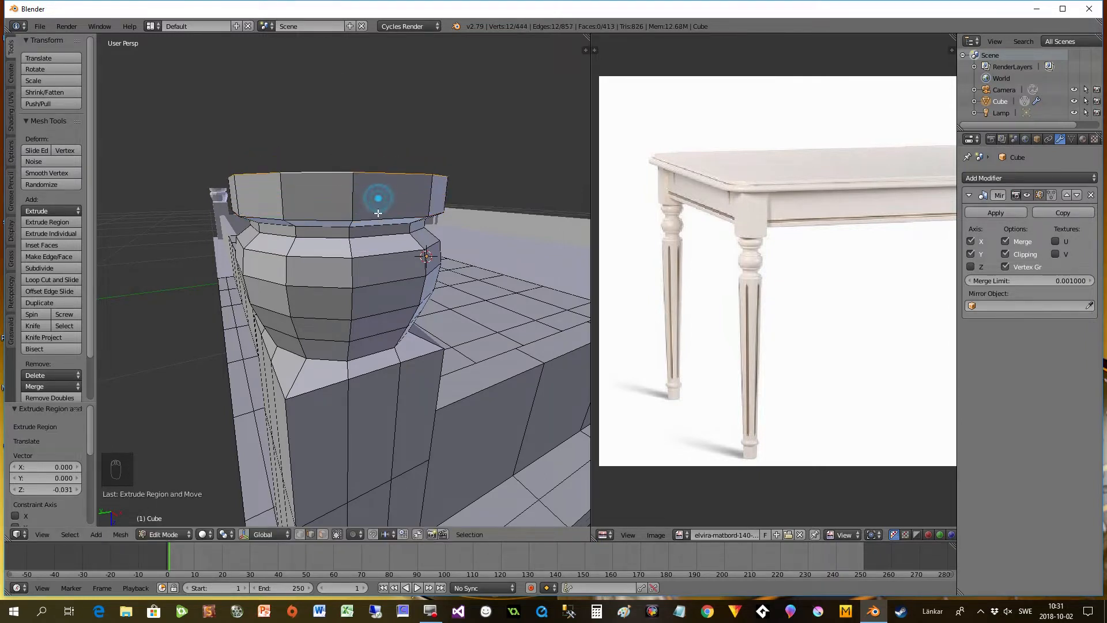
- Add a Subdivision Surface modifier to the table with its view subdivisions set to 2
left_click(990, 178)
left_click(888, 370)
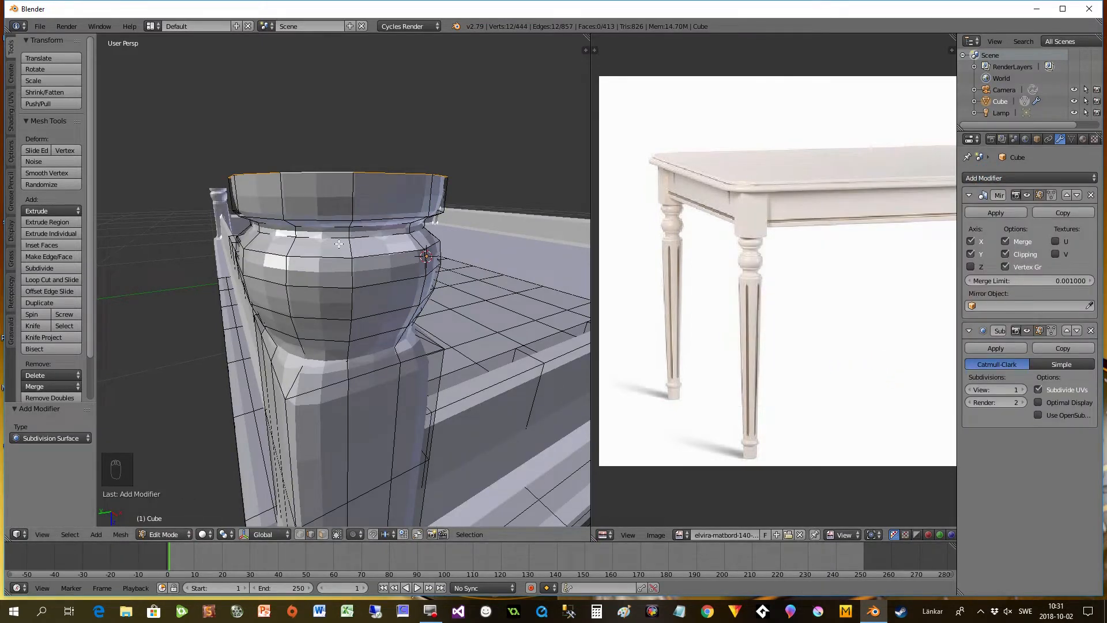
middle_click_drag(364, 362, 260, 342)
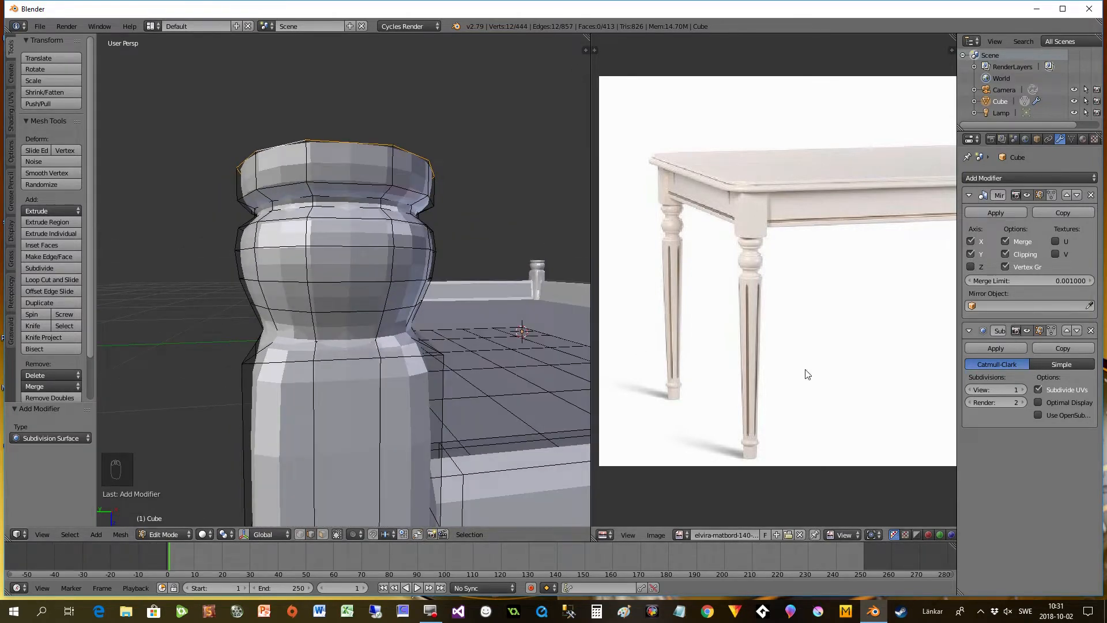
left_click(1023, 387)
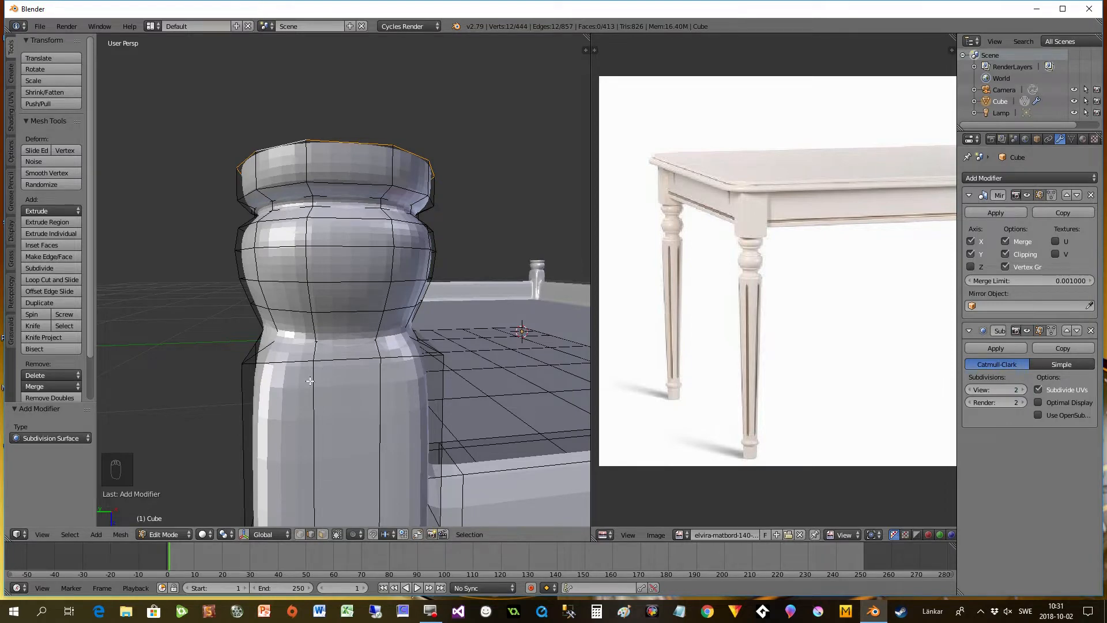
- Extrude the leg's end loop about -0.021 units along global Z, scale it to 0.789, and shift it about 0.015 units back along Z
middle_click_drag(316, 289, 318, 238)
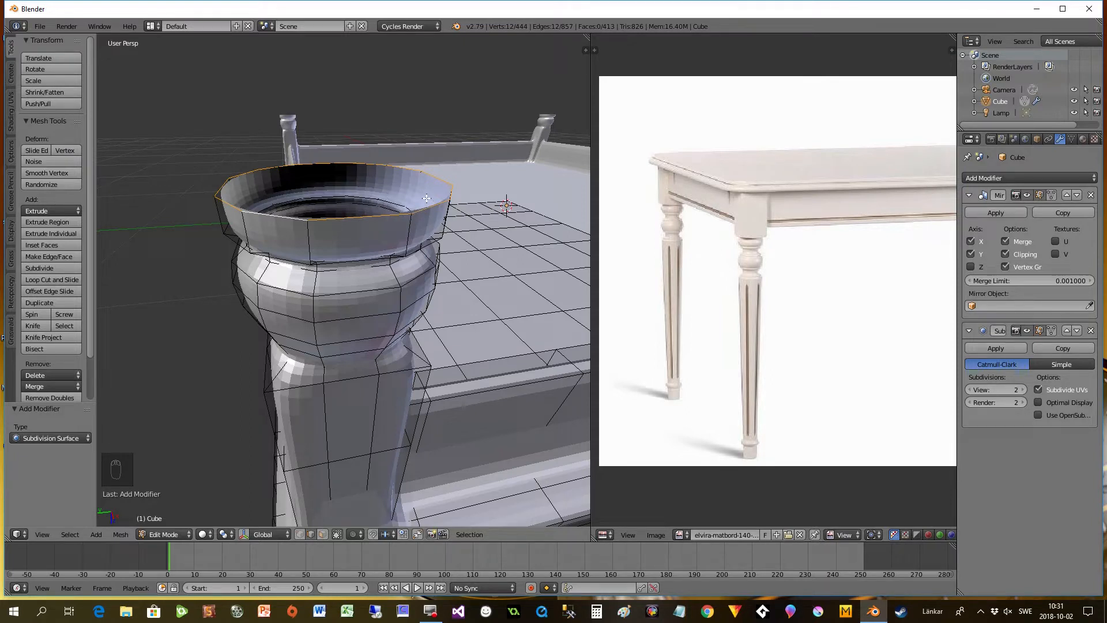
scroll(413, 225, "down", 1)
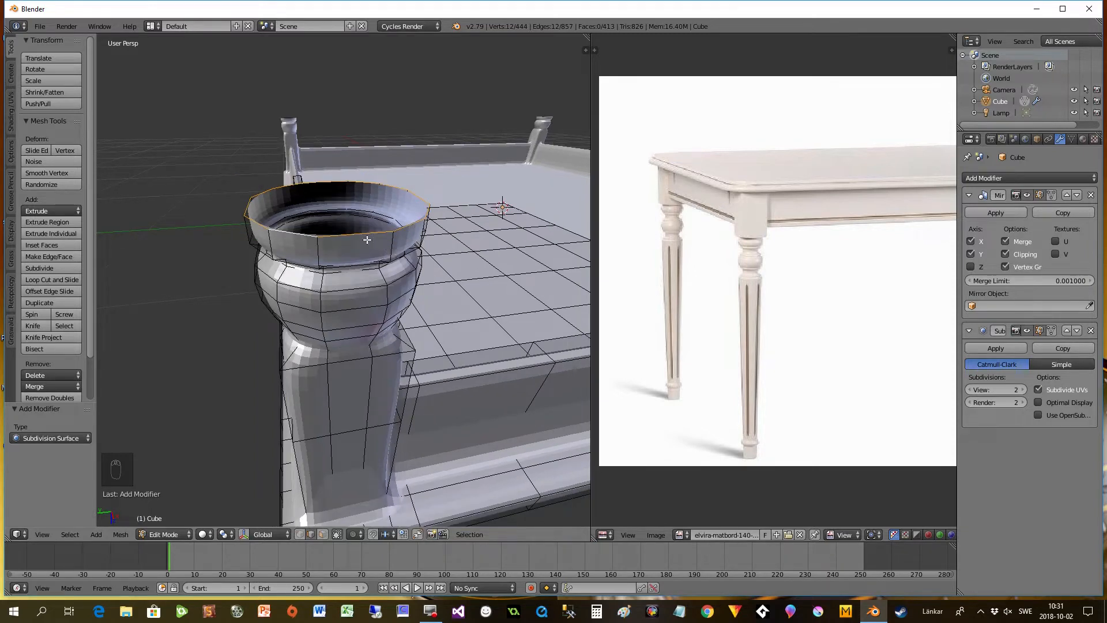
scroll(373, 243, "down", 1)
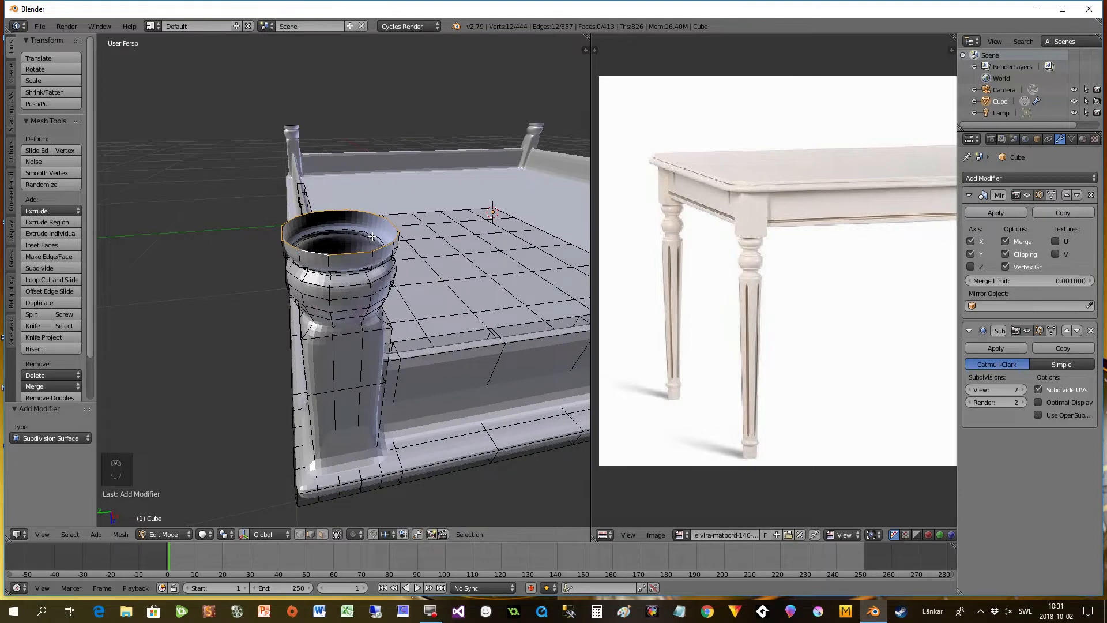
key("e")
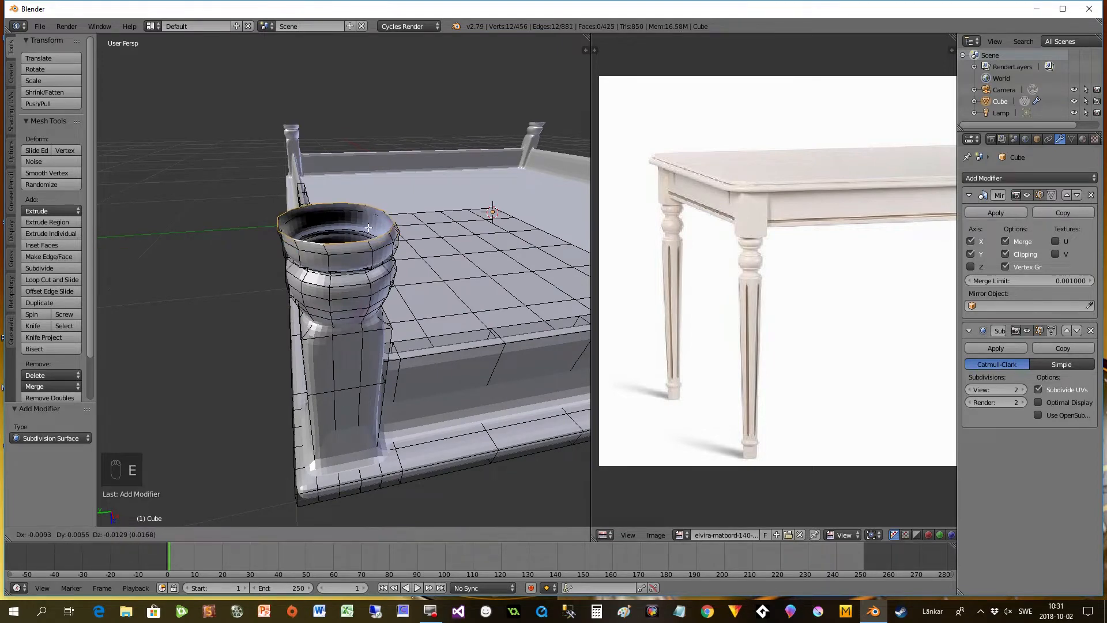
left_click(369, 229)
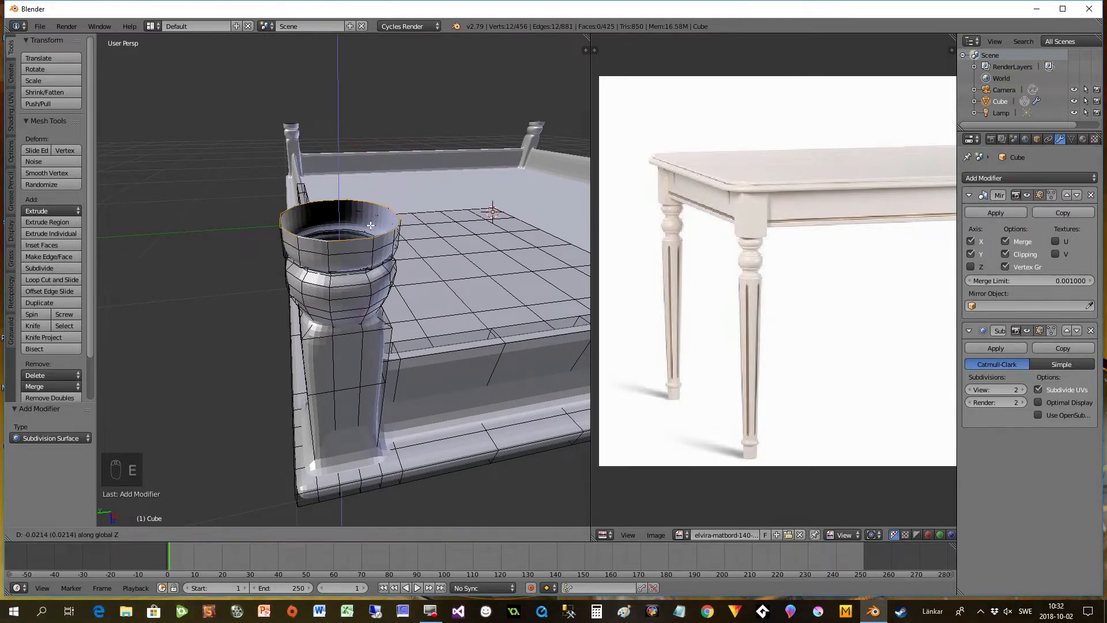
key("s")
left_click(424, 255)
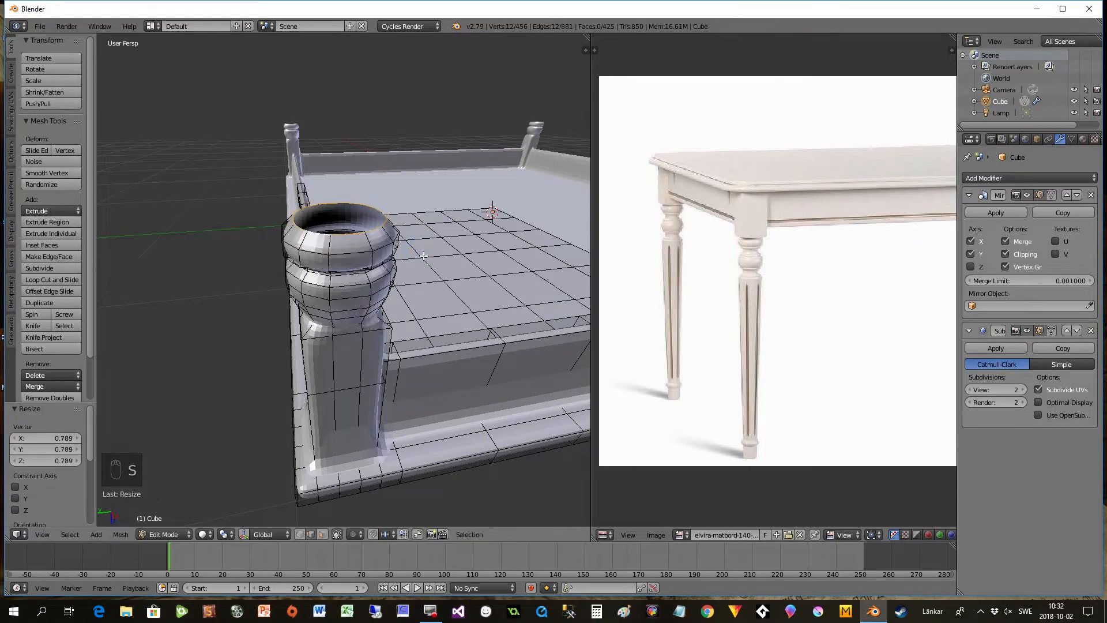
key("g")
key("z")
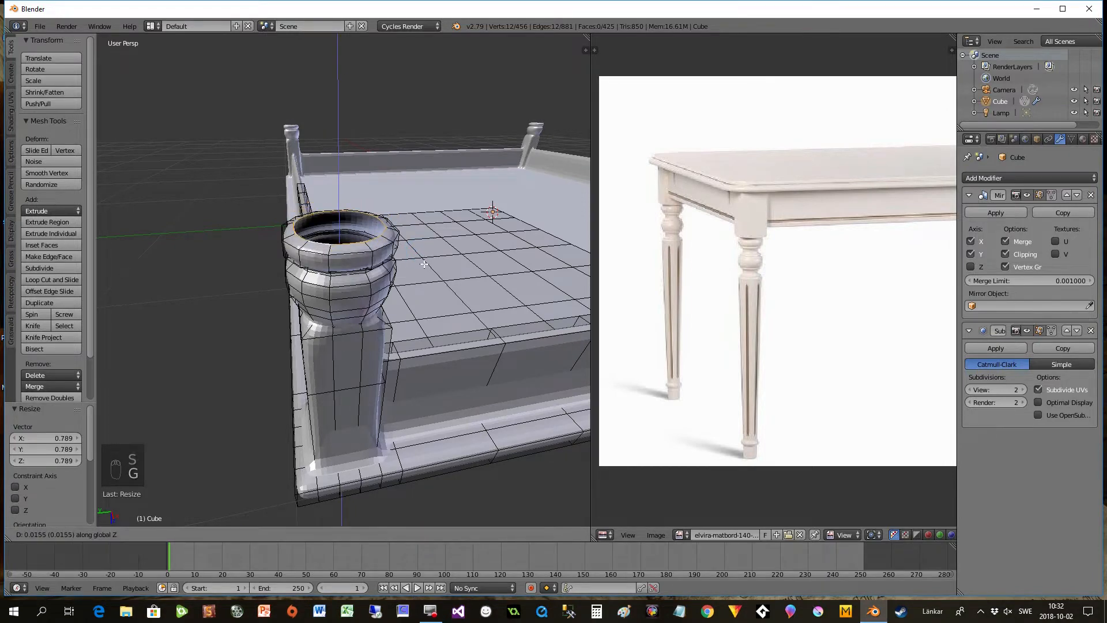
left_click(420, 264)
- Extrude the leg's end loop -0.015 units along global Z and widen it to a scale of 1.172
key("e")
left_click(395, 257)
key("s")
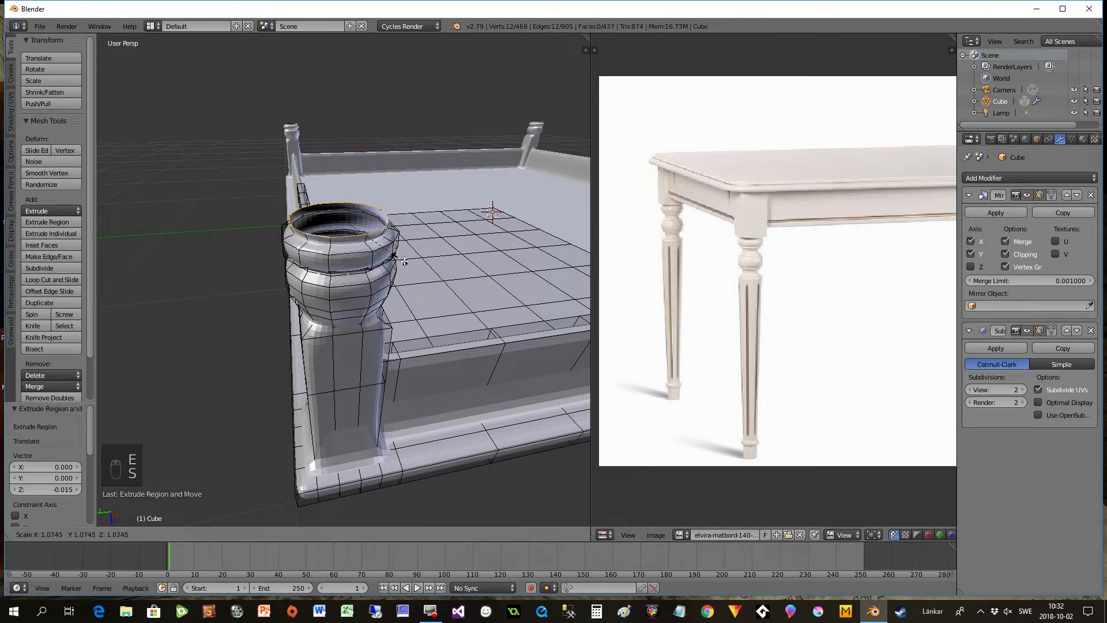
left_click(407, 261)
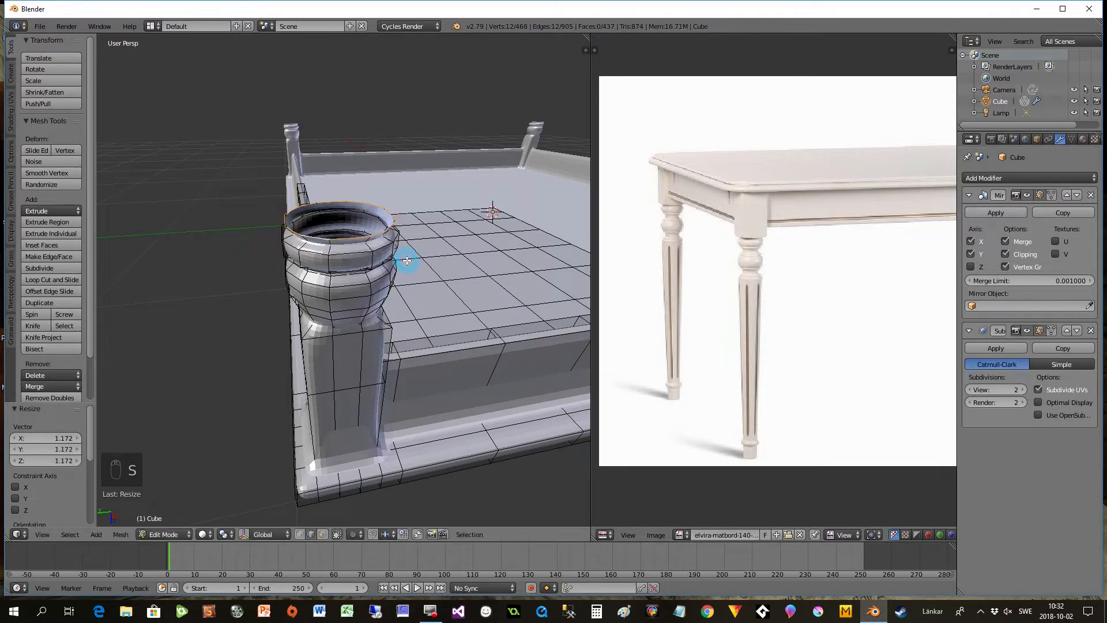
key("e")
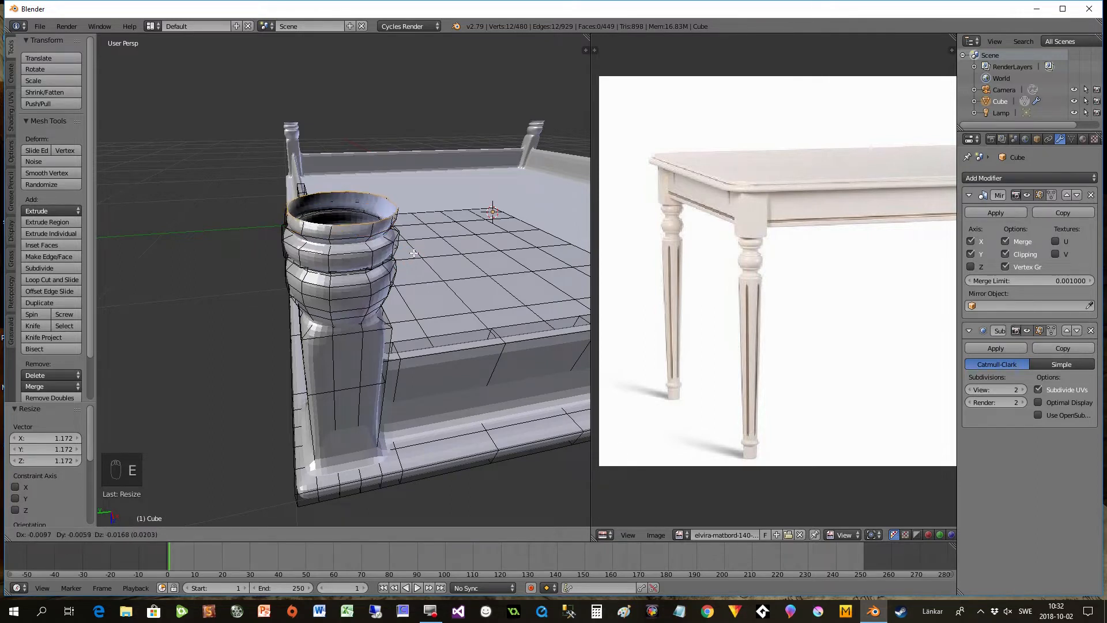
key("z")
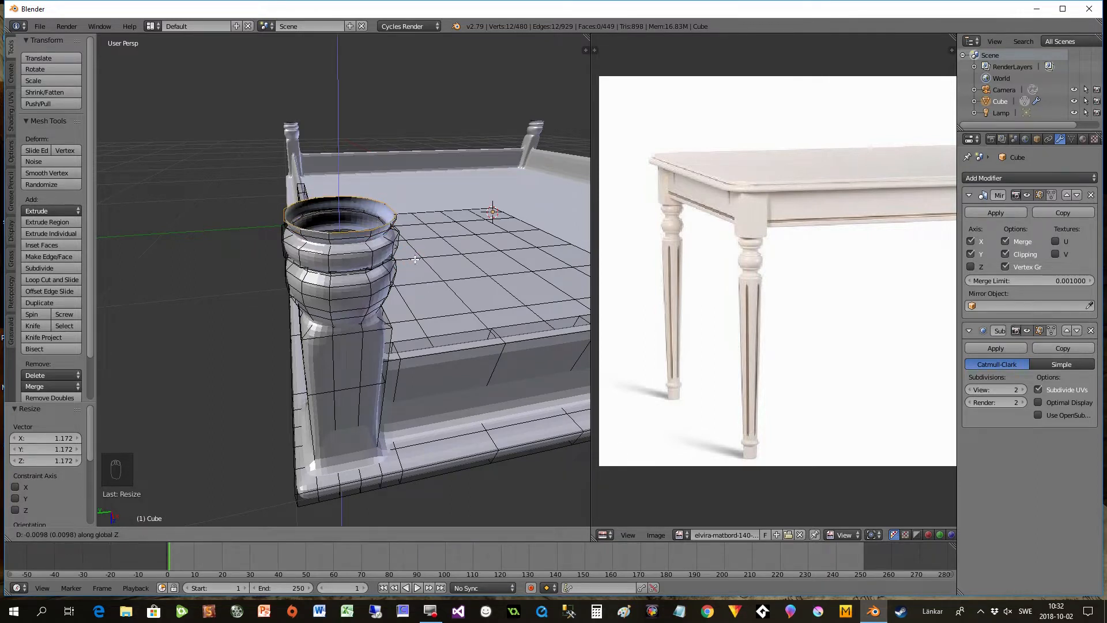
key("s")
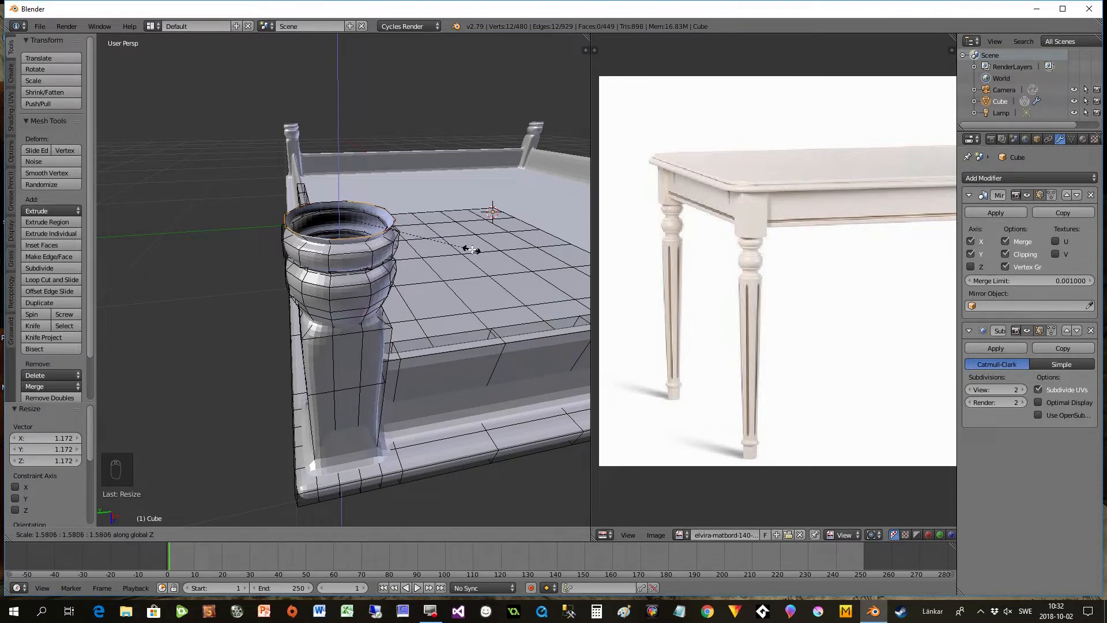
right_click(460, 242)
right_click(462, 247)
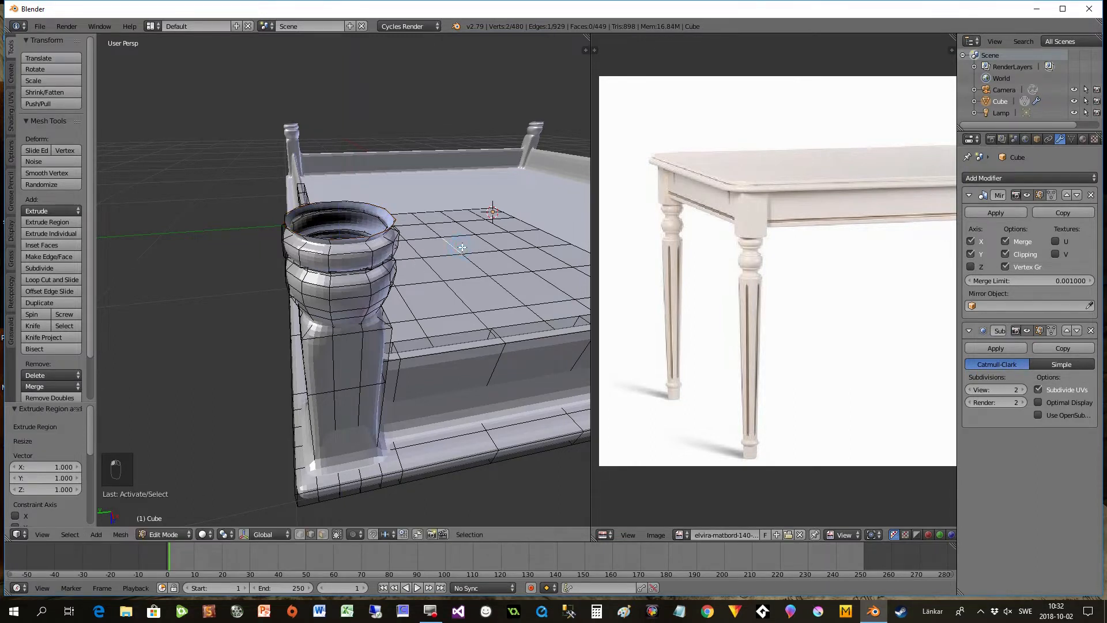
key("e")
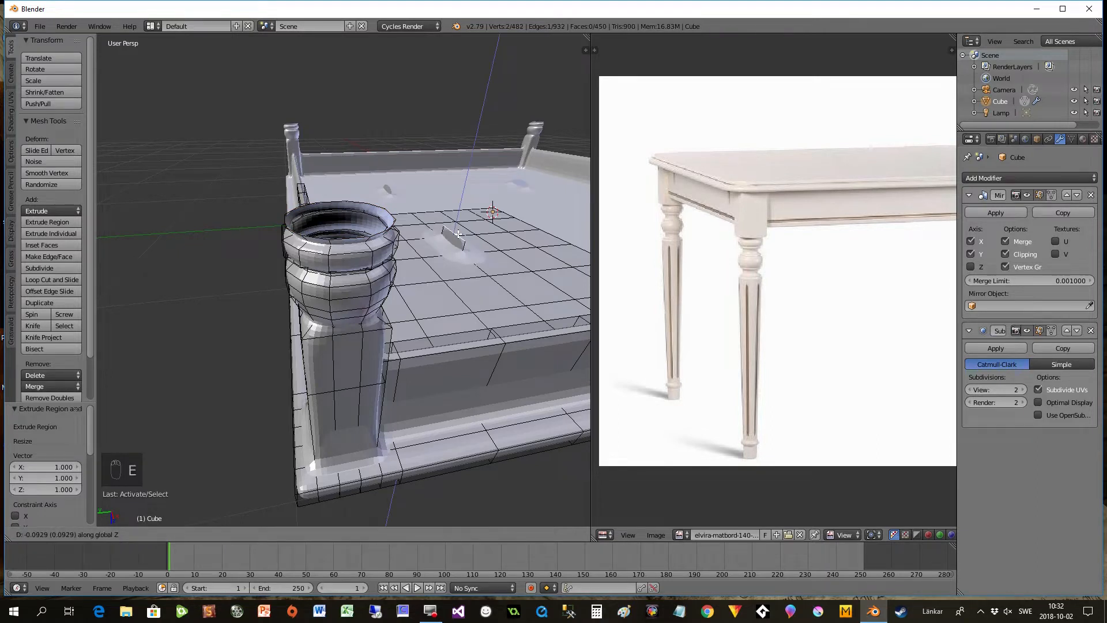
key("z")
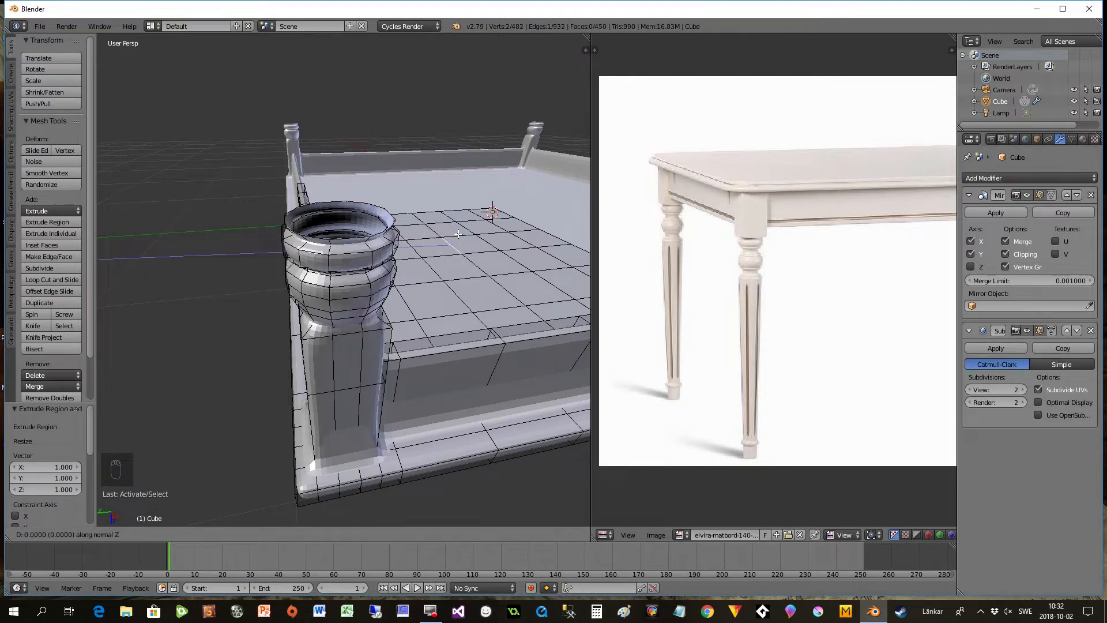
right_click(376, 250)
key("ctrl+z")
key("ctrl+z")
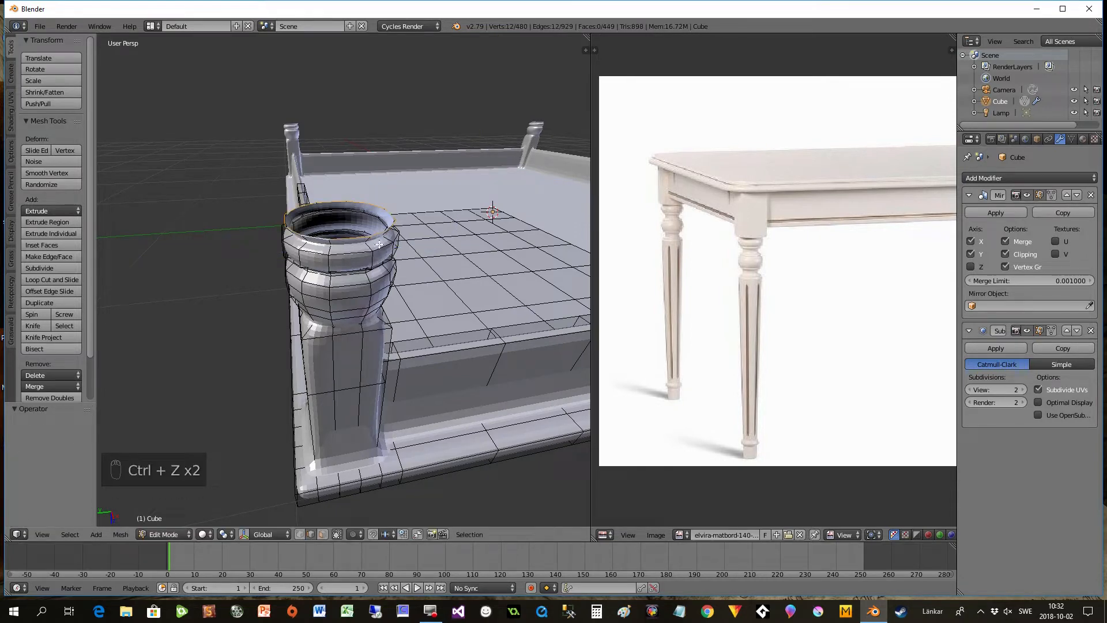
- Extrude the leg's end loop -0.021 units along global Z and flare it to a scale of 1.207
key("e")
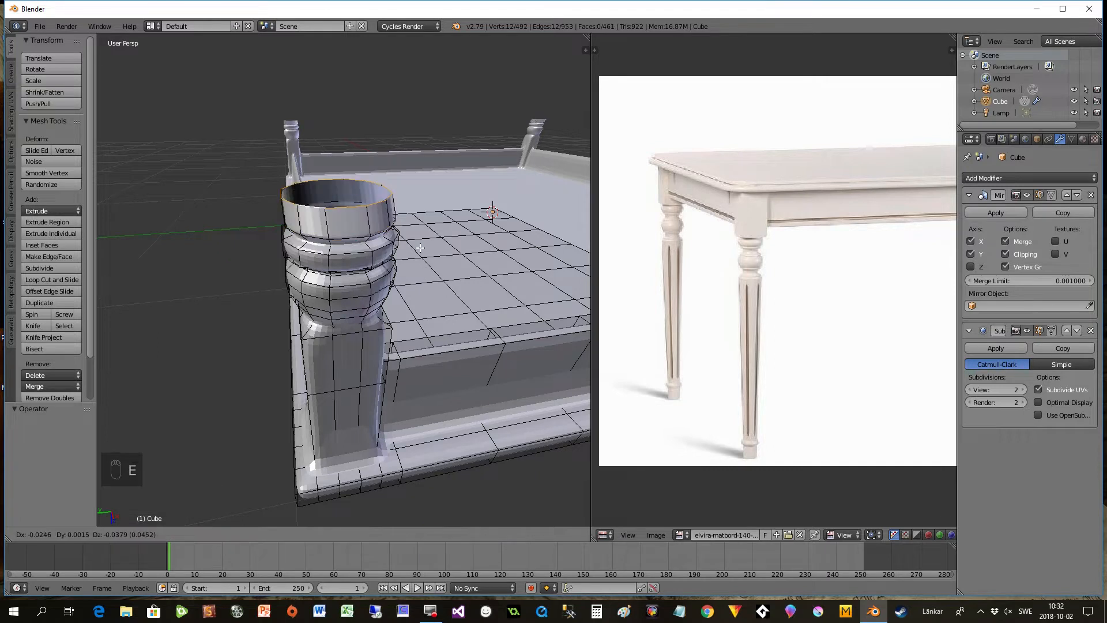
key("z")
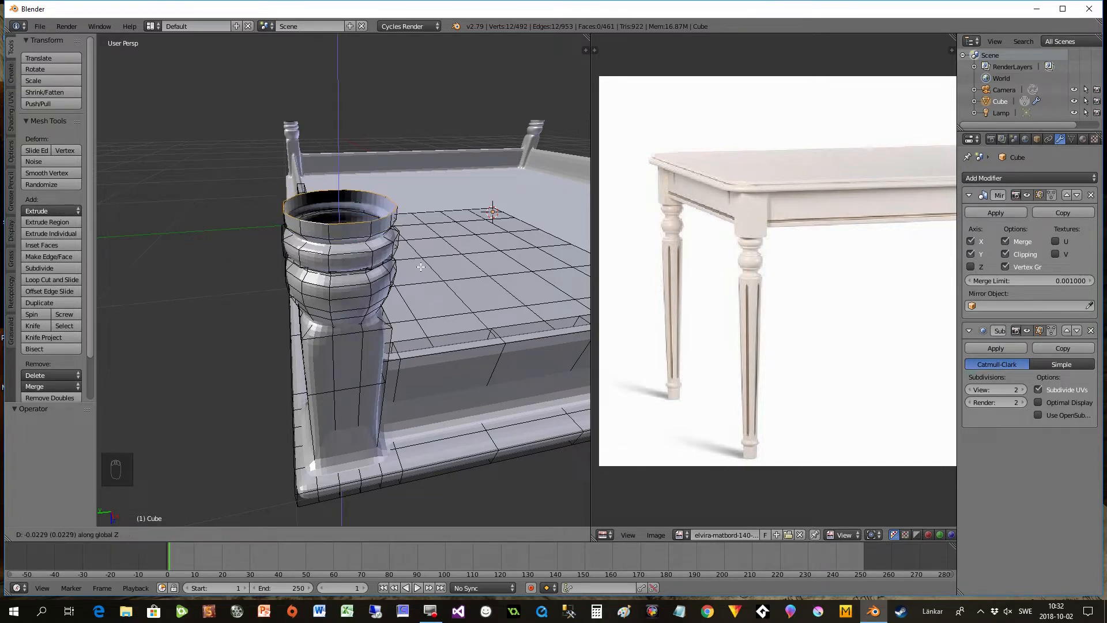
left_click(420, 262)
key("s")
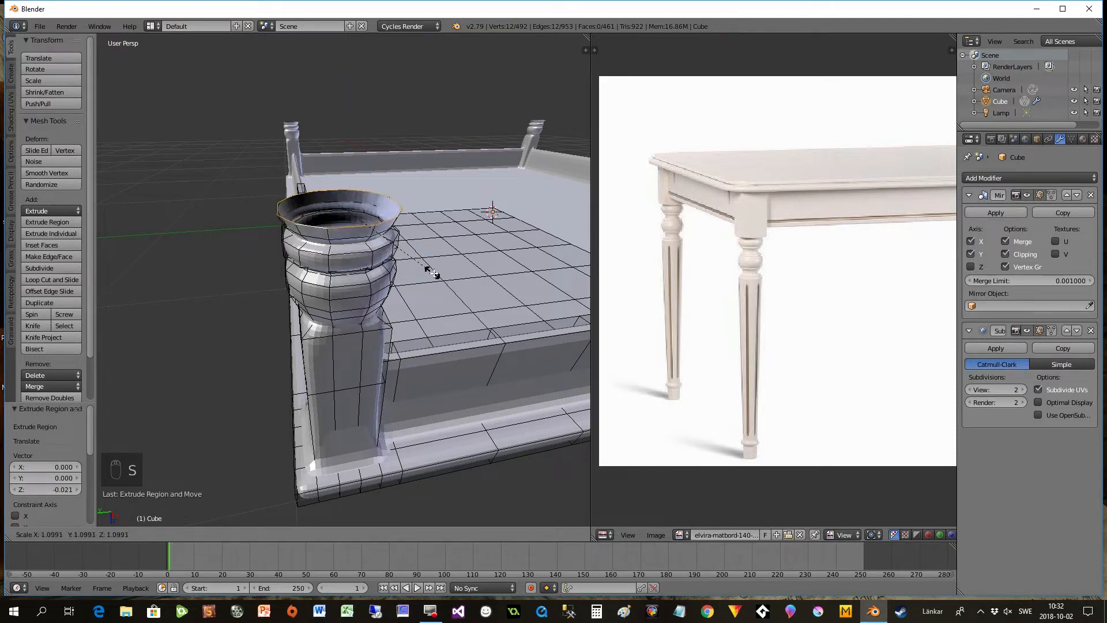
left_click(439, 279)
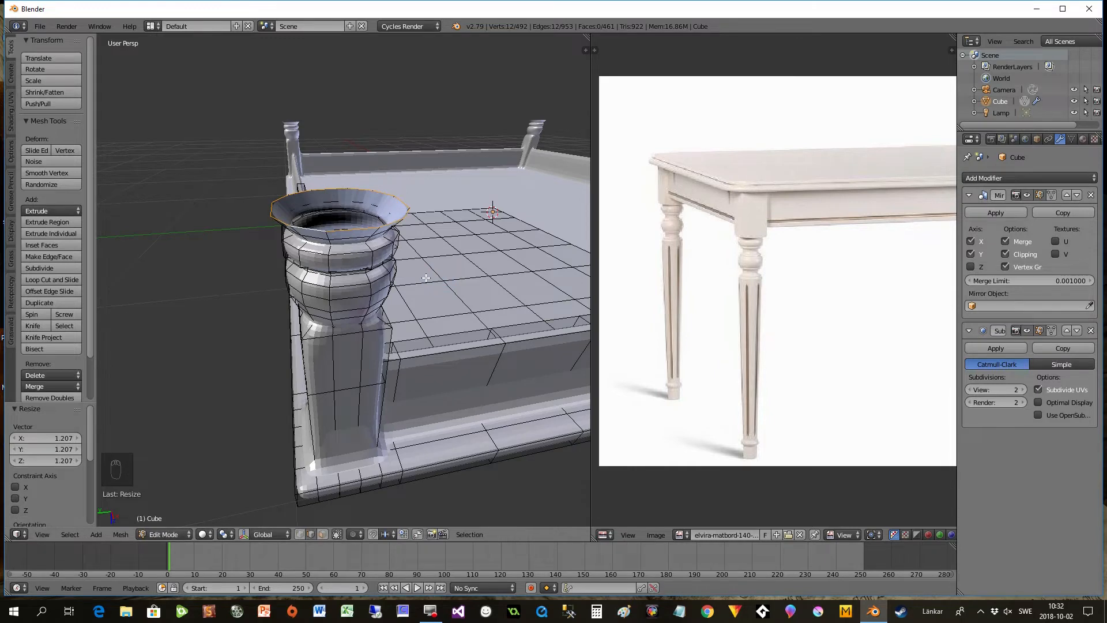
- Extrude the leg's long shaft -1.135 units along global Z and taper its end loop to a scale of 0.352
scroll(425, 278, "down", 4)
middle_click_drag(426, 270, 433, 226)
scroll(349, 293, "down", 3)
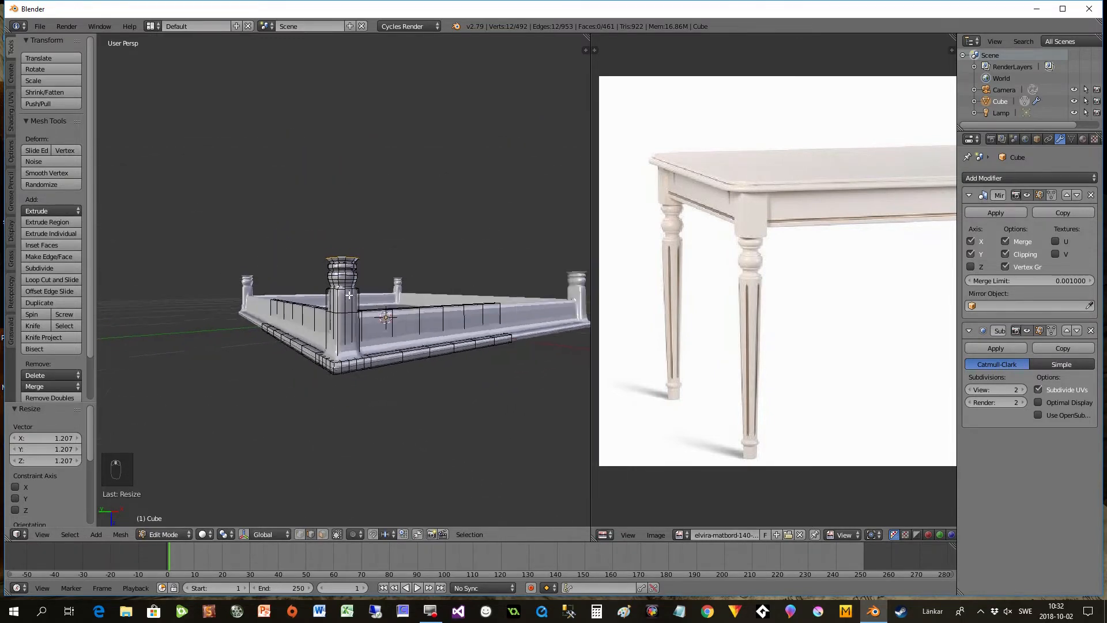
key("e")
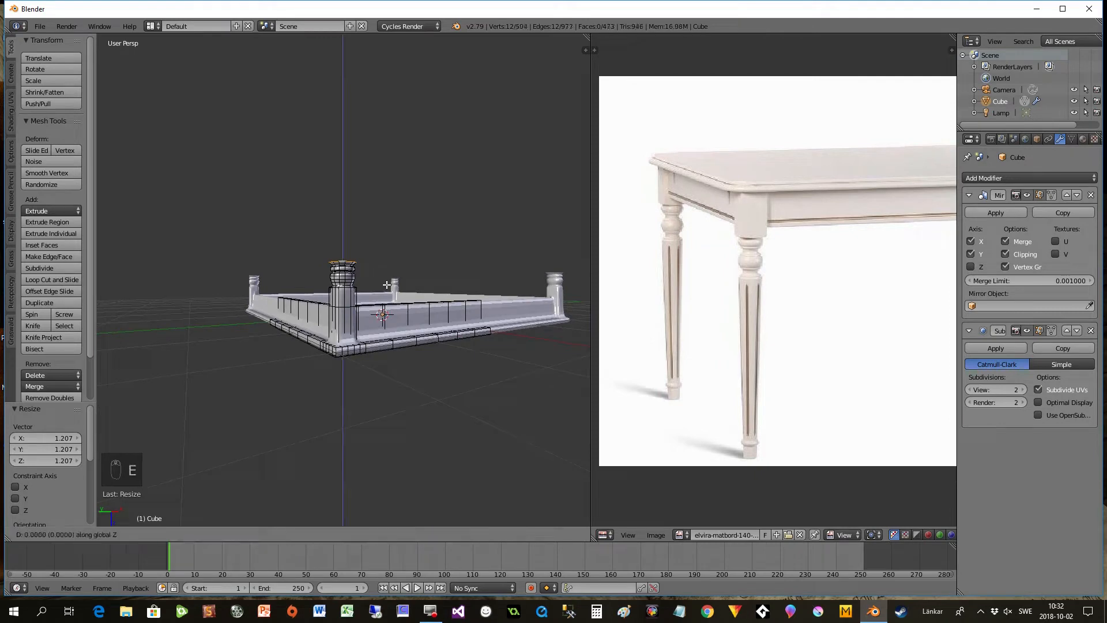
left_click(387, 159)
middle_click_drag(408, 173, 413, 198)
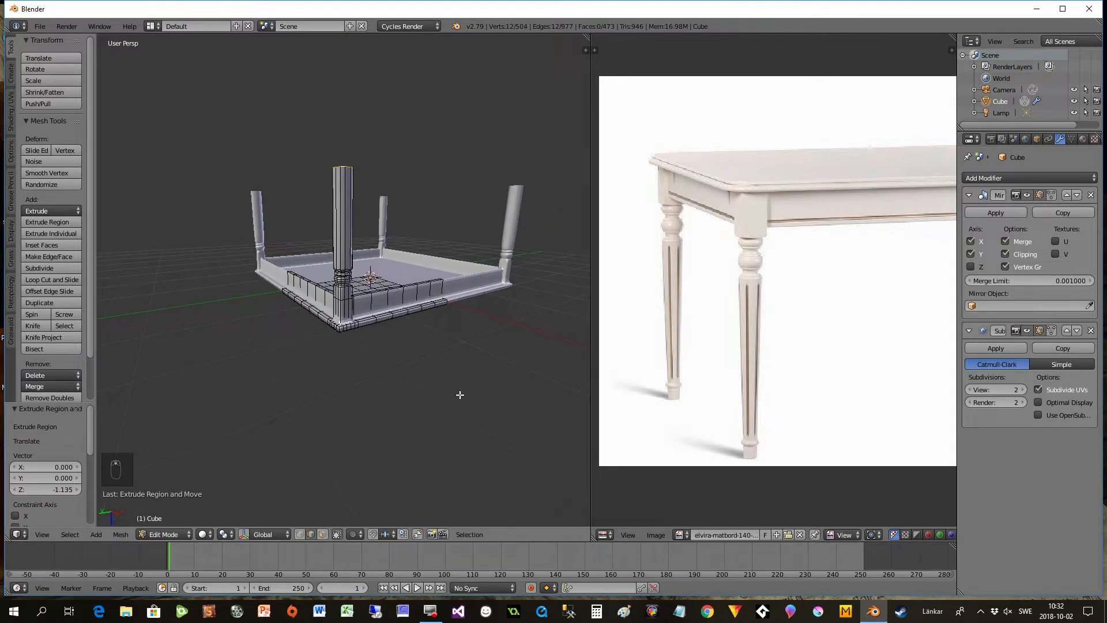
key("s")
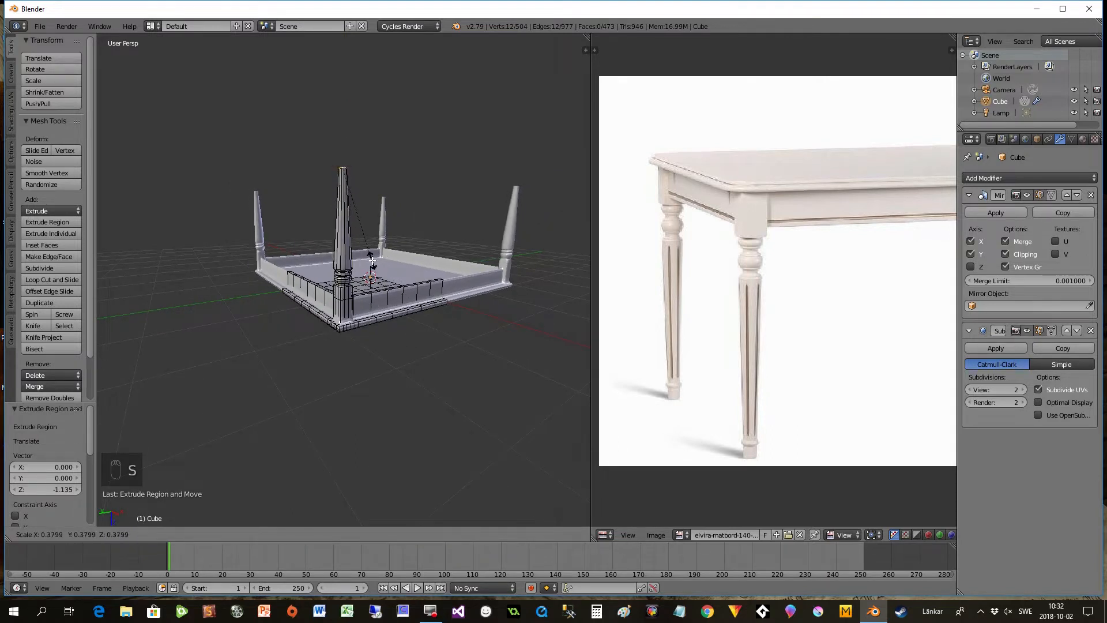
left_click(373, 253)
- Lengthen the tapered leg by moving its end loop about -0.511 units along global Z
middle_click_drag(372, 253, 322, 386)
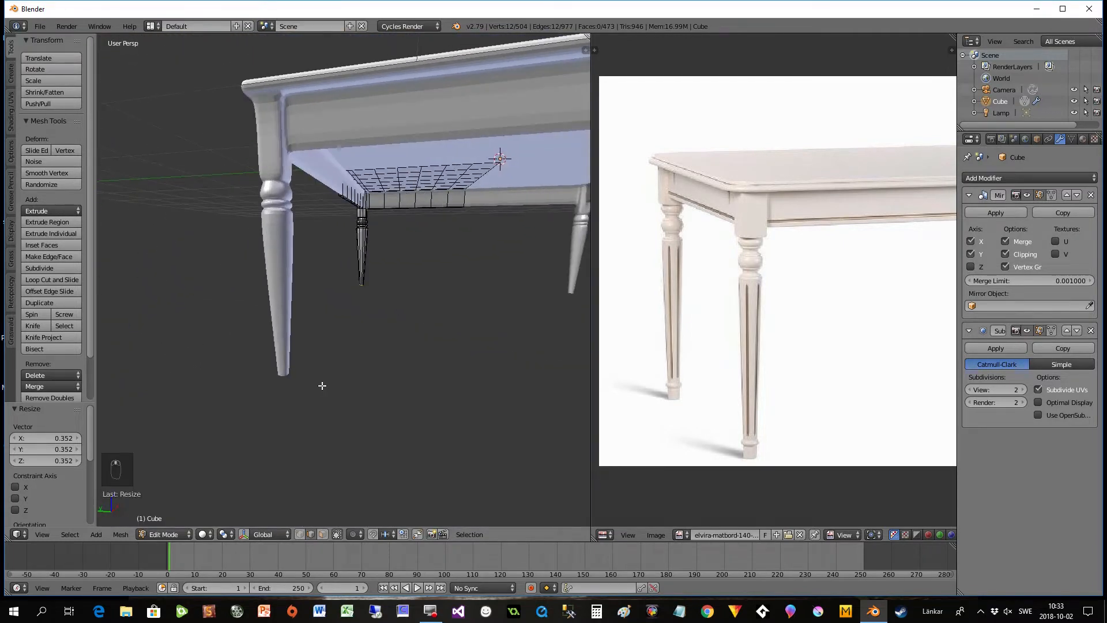
key("g")
key("z")
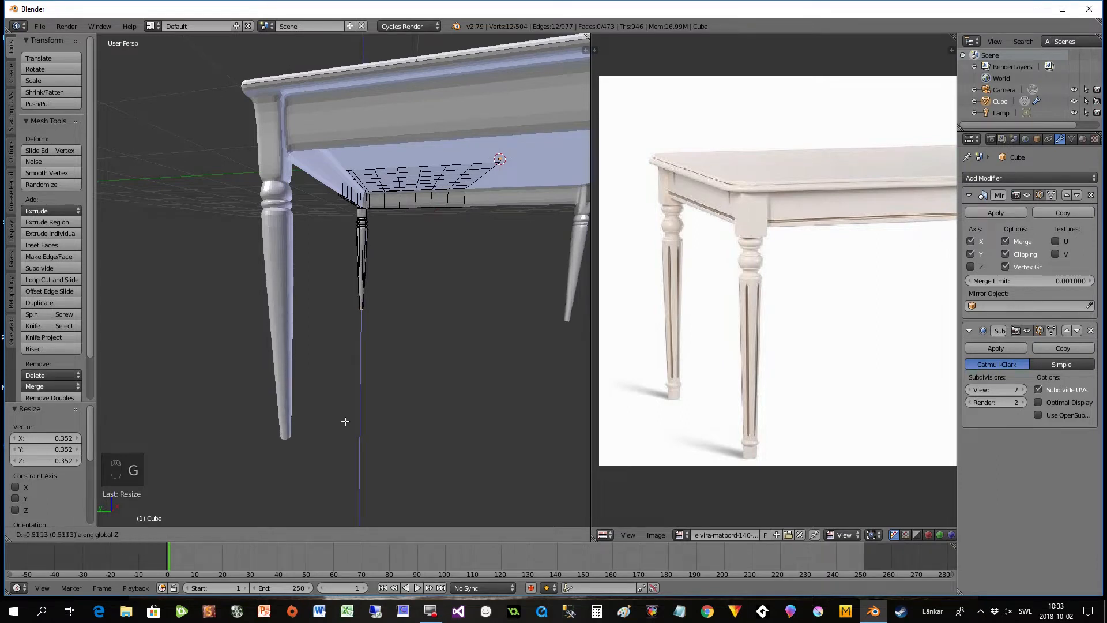
left_click(344, 422)
- Frame the leg's end loop, extrude it -0.007 units along global Z and widen it to a scale of 1.082
scroll(348, 405, "down", 4)
middle_click_drag(348, 405, 369, 369)
scroll(371, 411, "down", 3)
scroll(398, 385, "up", 5)
left_click(43, 534)
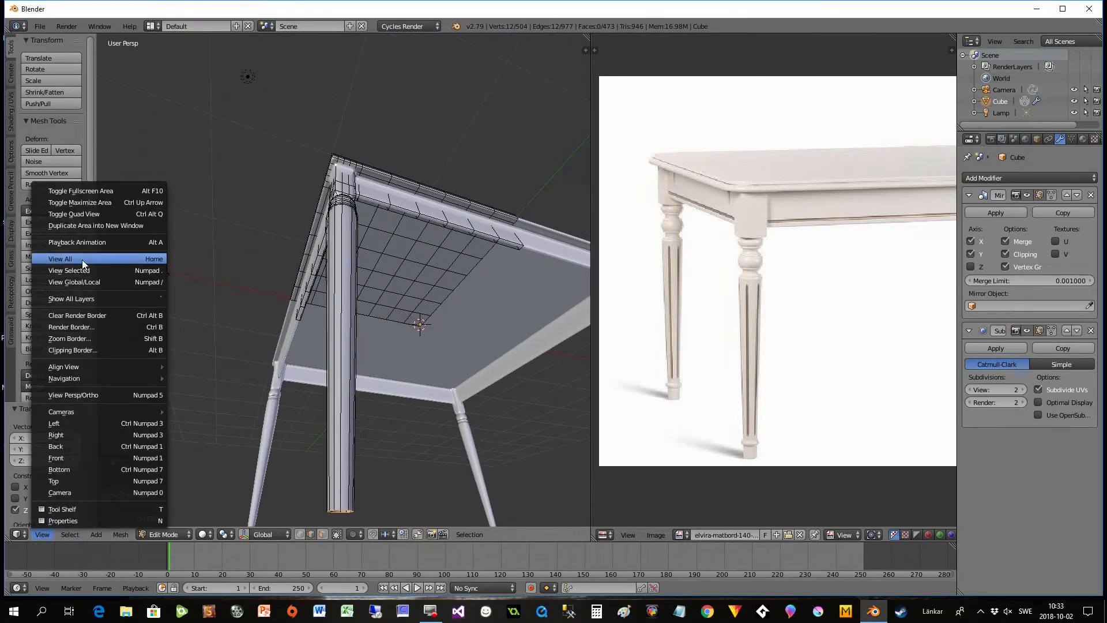
left_click(68, 268)
middle_click_drag(363, 326, 390, 153)
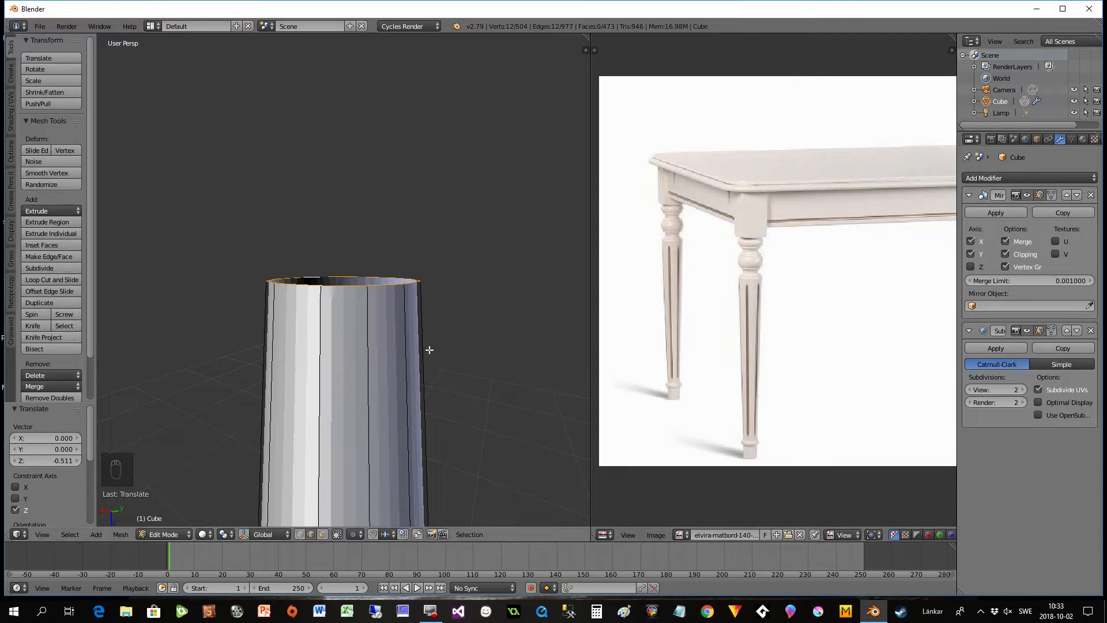
key("e")
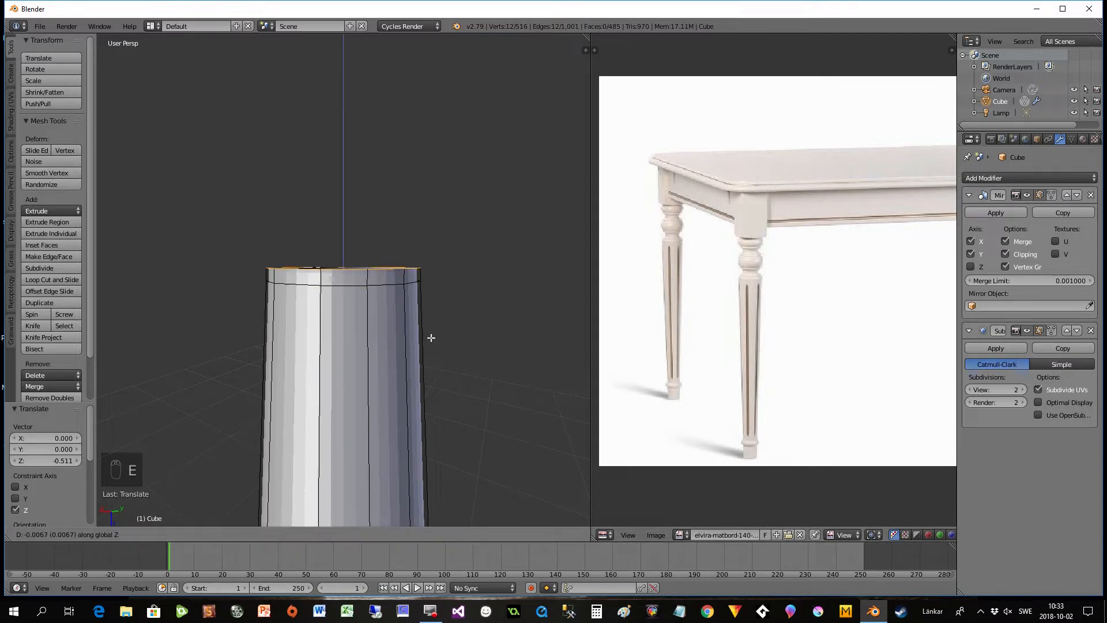
left_click(431, 338)
key("s")
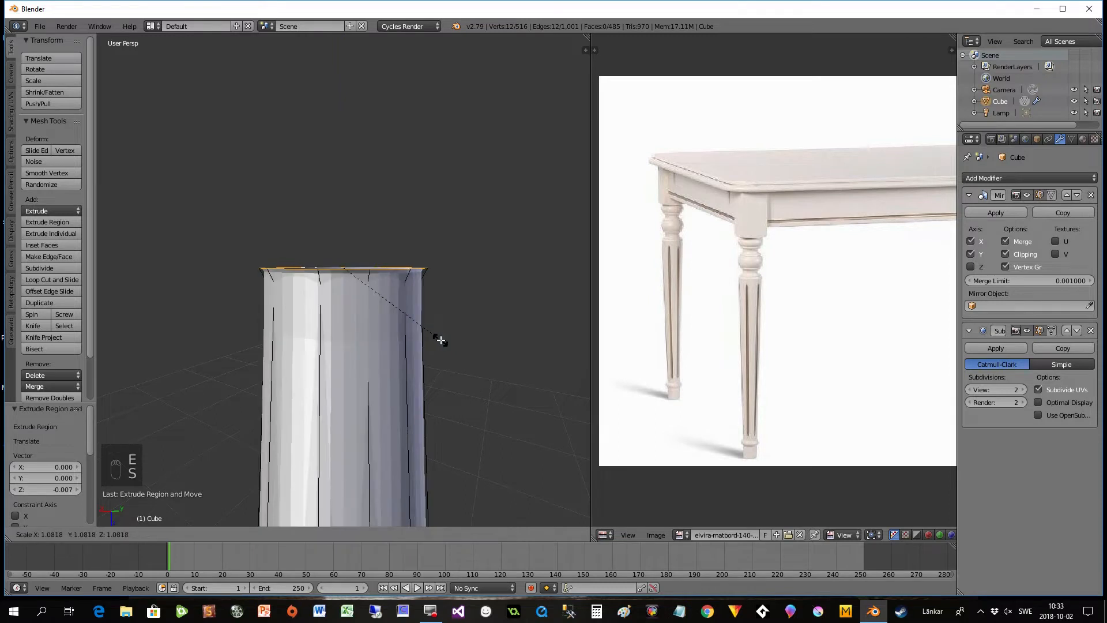
left_click(440, 341)
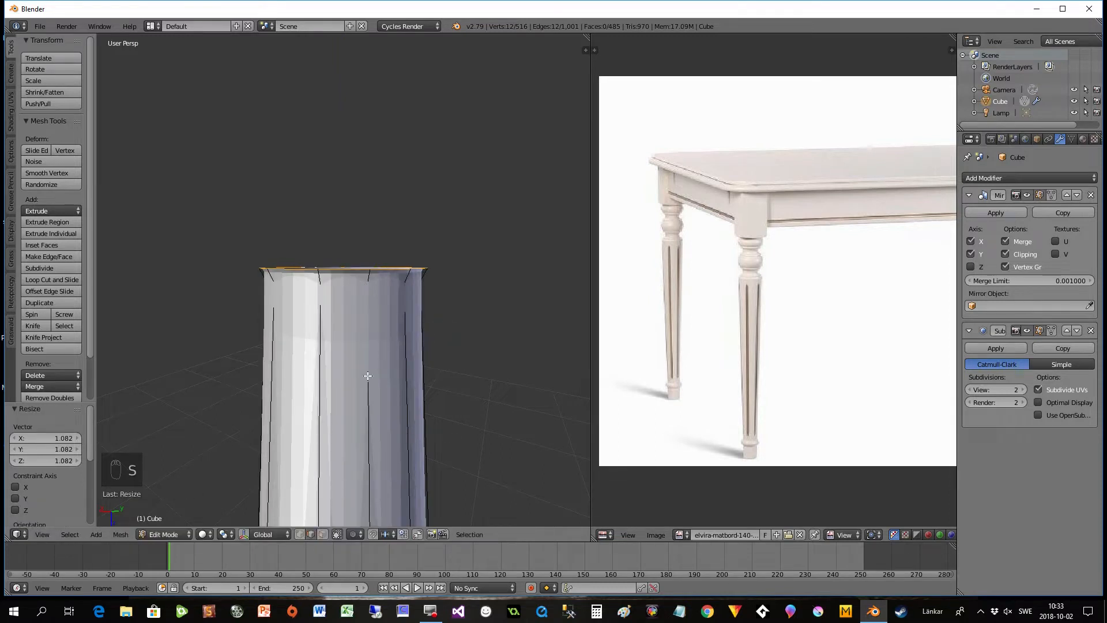
- Extrude the leg's end loop -0.010 units along global Z and flare it to a scale of about 1.076
key("e")
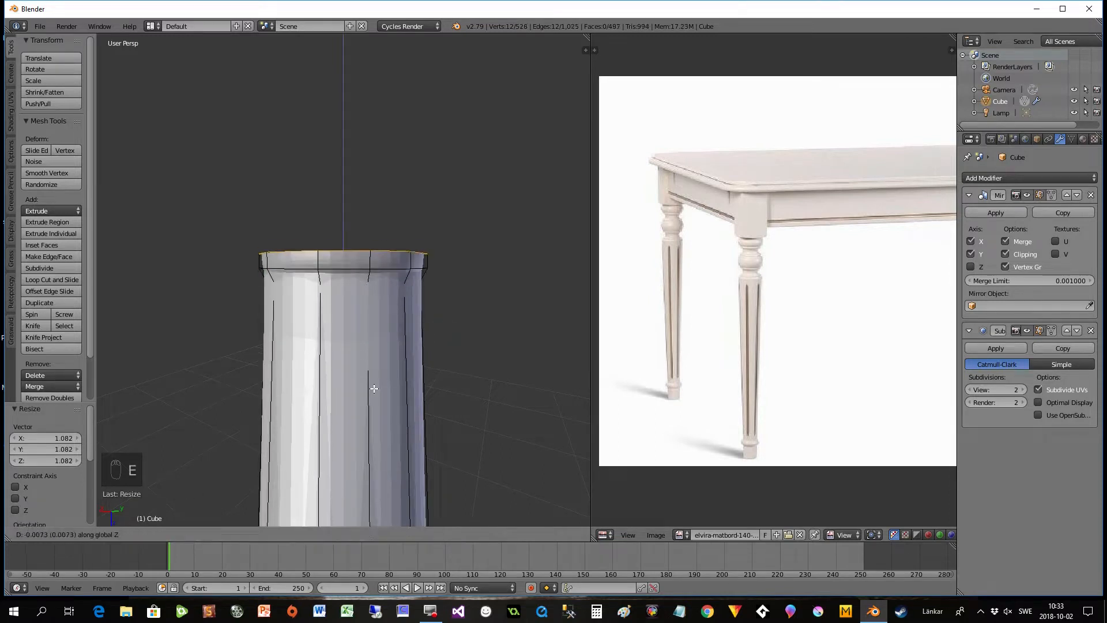
left_click(374, 387)
key("s")
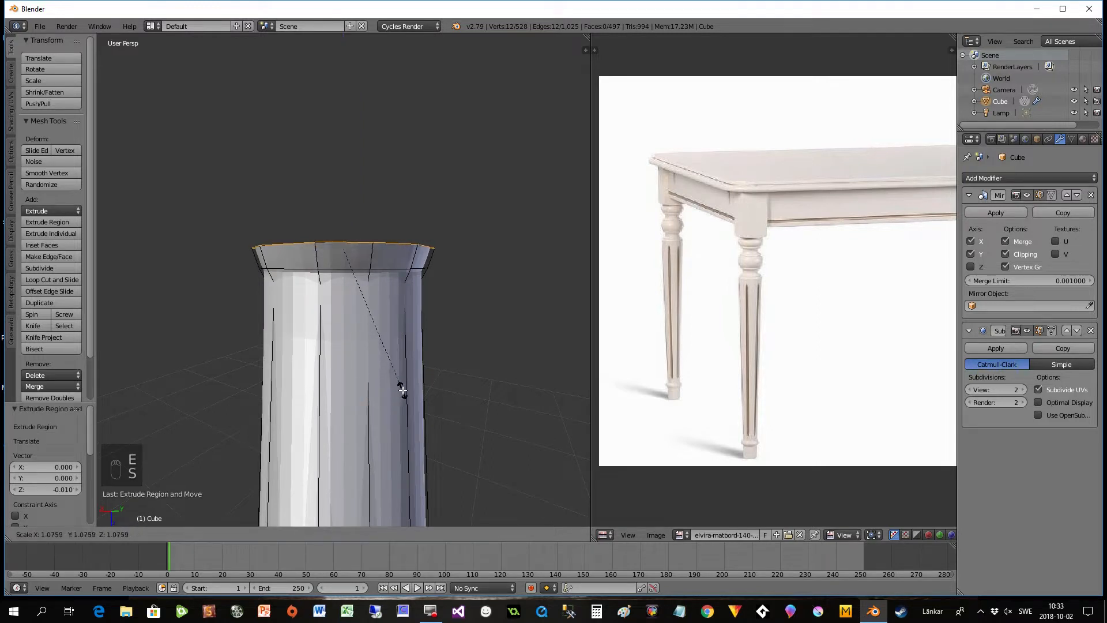
left_click(403, 388)
- Extrude the leg's end loop -0.008 units along global Z, and extrude again with the new loop narrowed to a scale of 0.862
key("e")
left_click(405, 377)
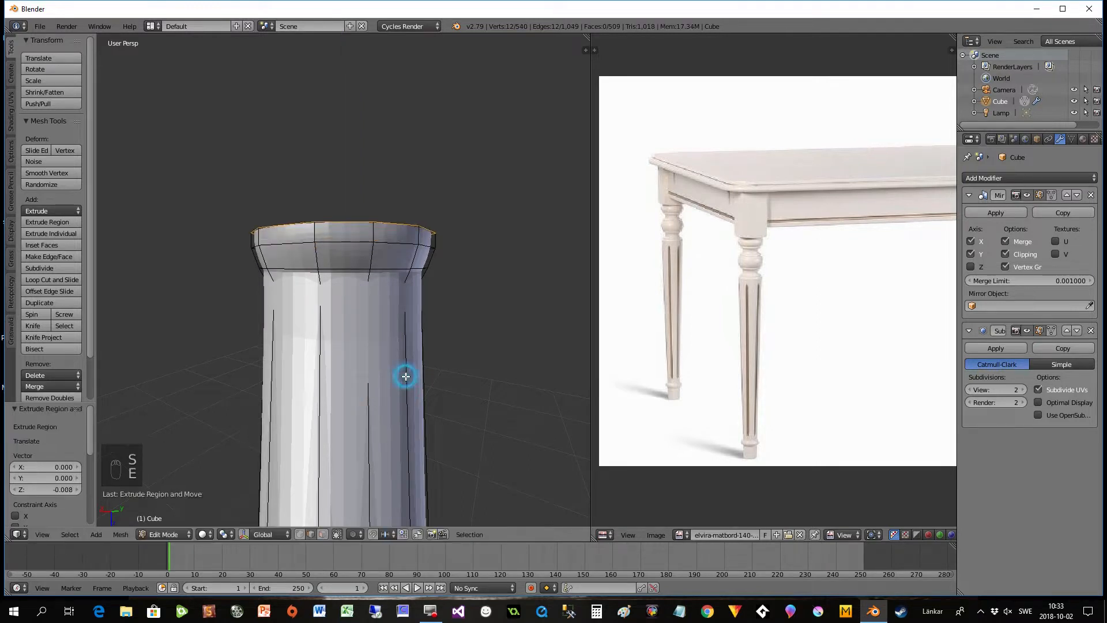
key("e")
left_click(407, 369)
key("s")
left_click(392, 348)
- Extrude the end loop twice by -0.004 units along global Z, scaling the first loop to 0.942 and the second to 1.102
key("e")
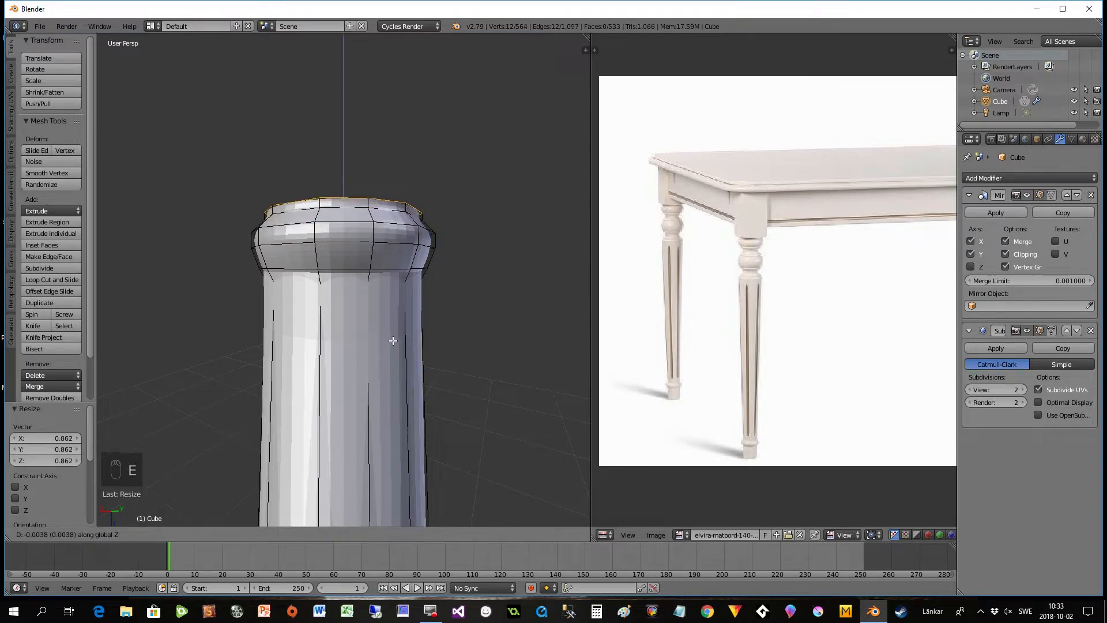
left_click(394, 340)
key("s")
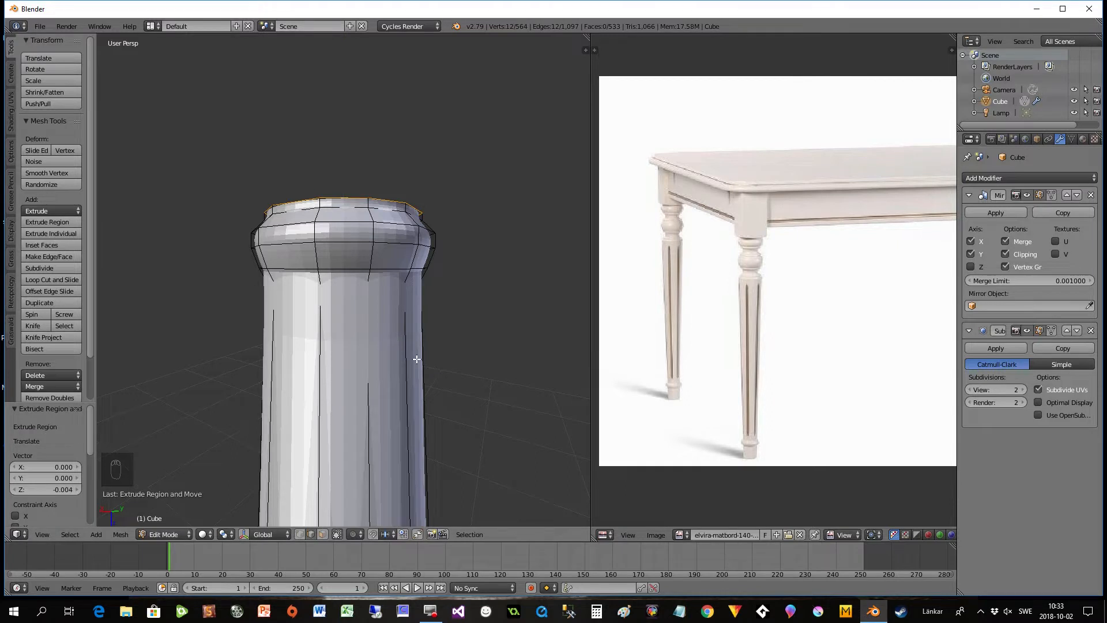
left_click(408, 352)
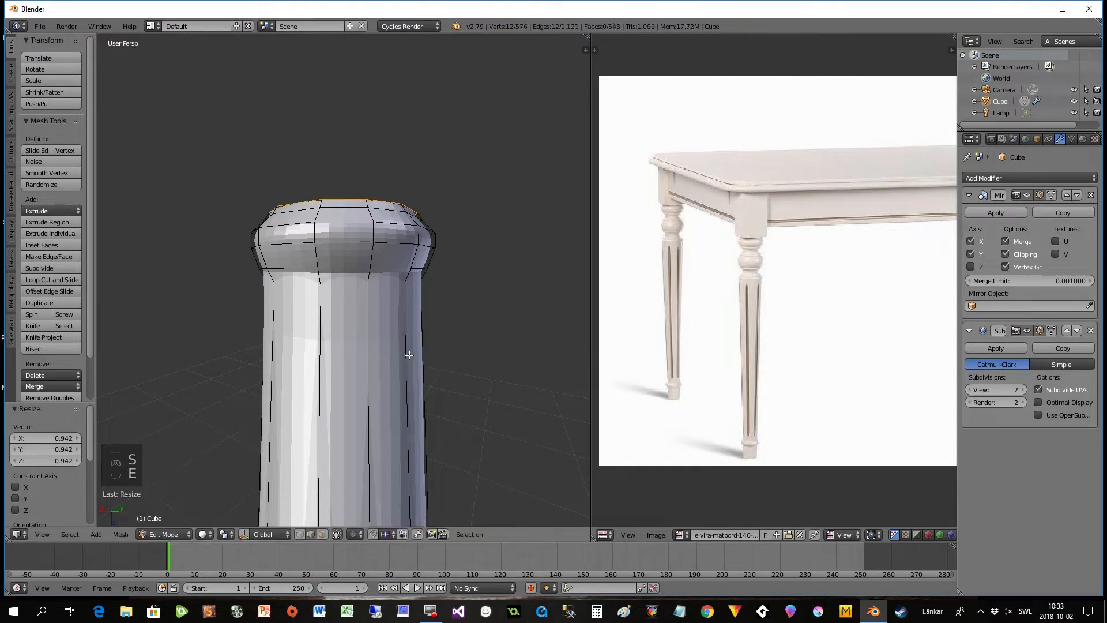
key("e")
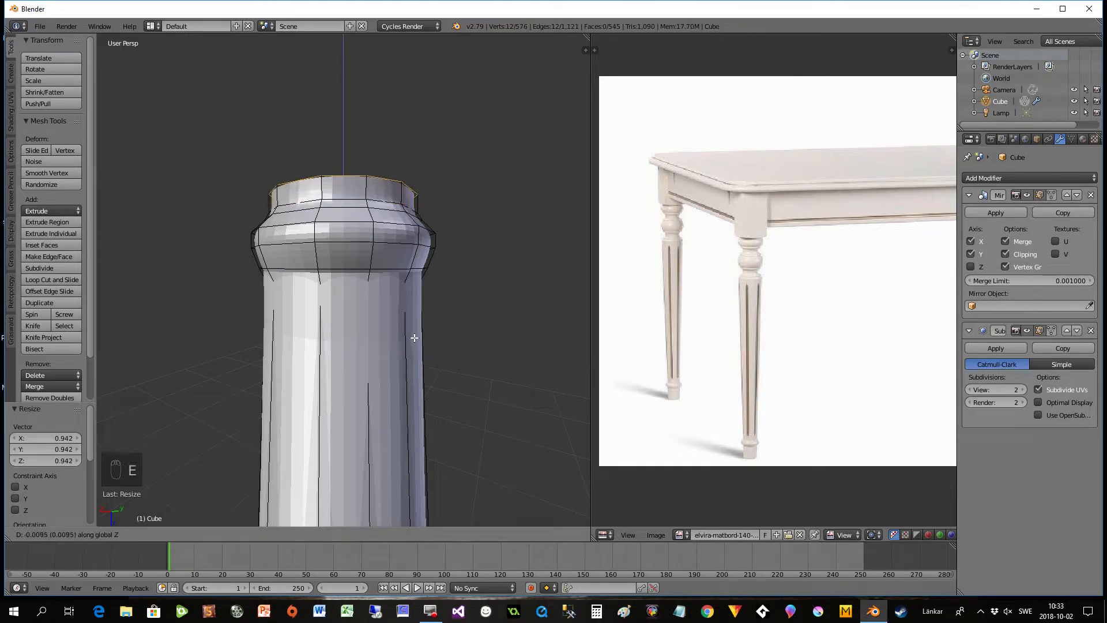
left_click(416, 345)
key("s")
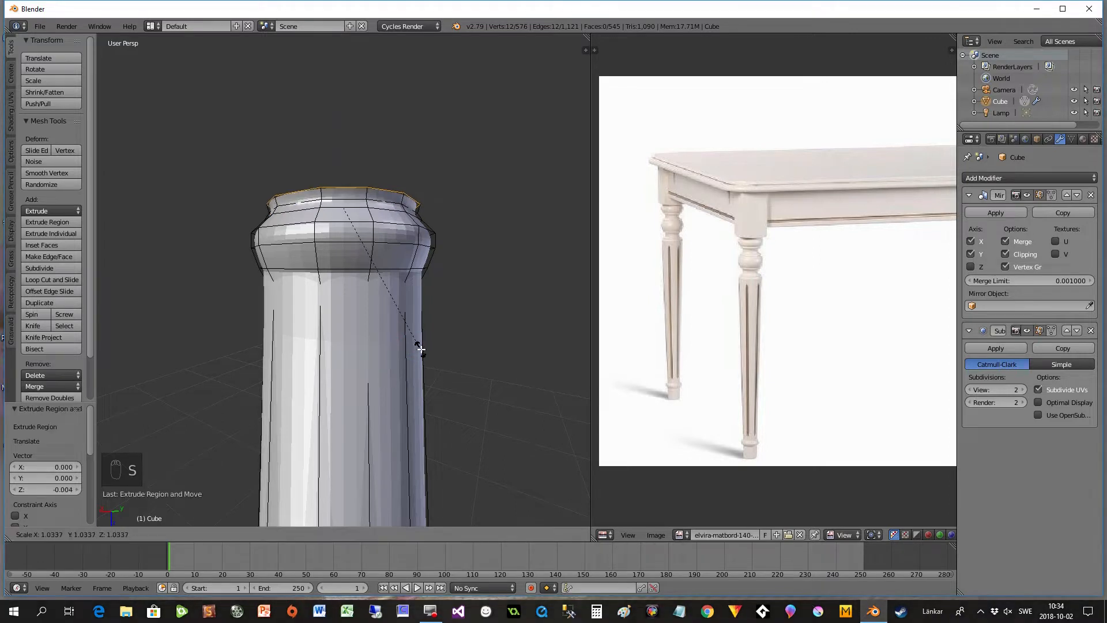
left_click(436, 346)
- Extrude the leg's foot -0.079 units along global Z from the end loop below the ring
middle_click_drag(425, 334, 429, 414, "shift")
key("e")
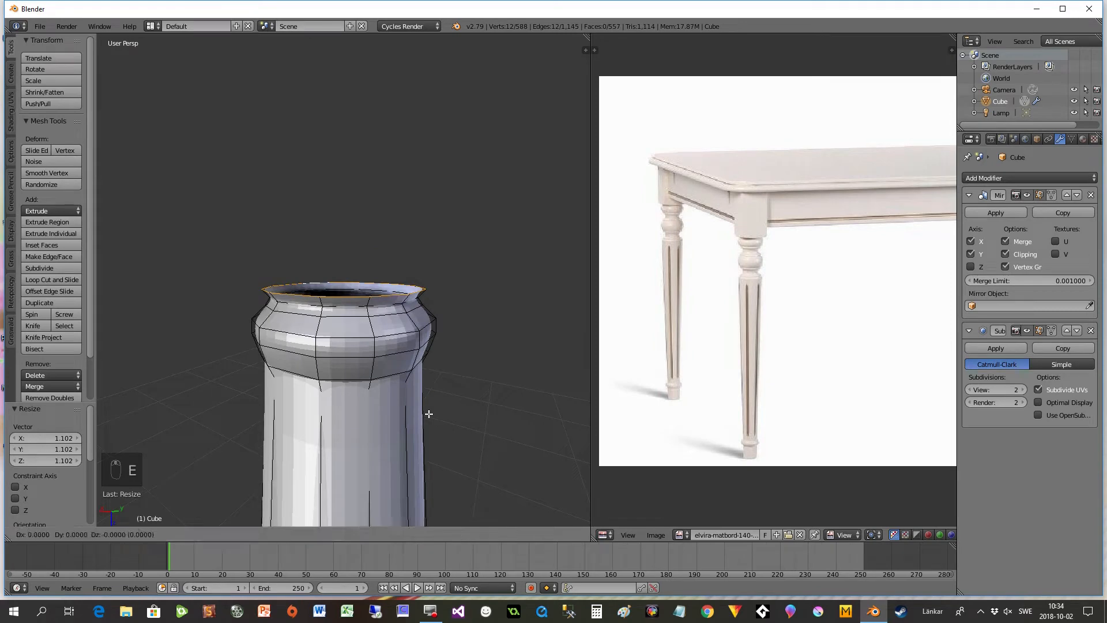
key("z")
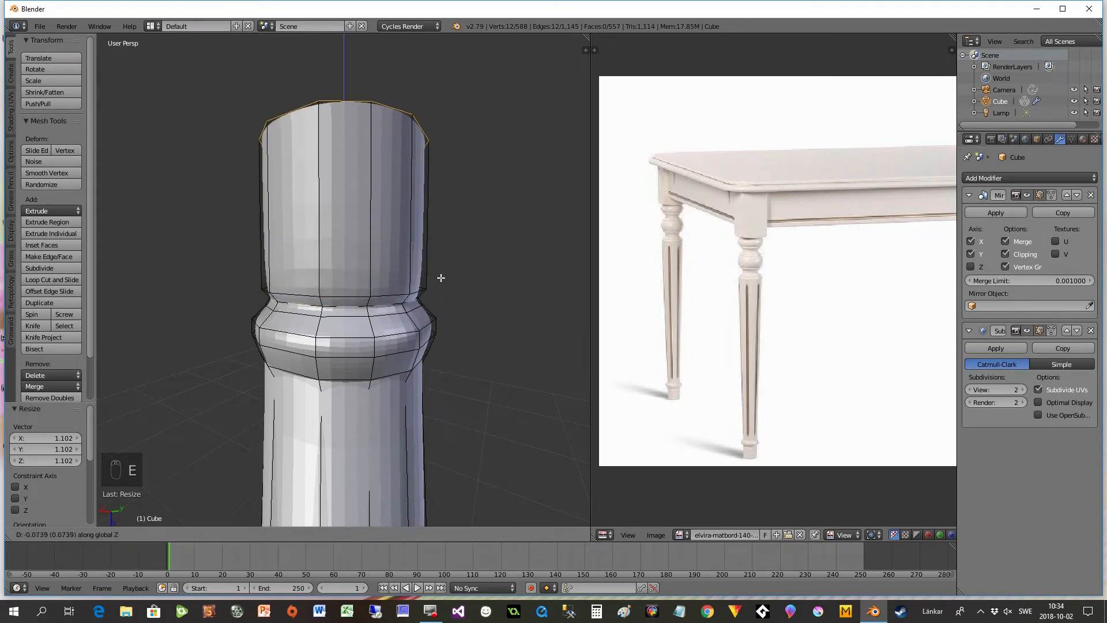
left_click(441, 274)
- Fill the open end of the foot with a face and inset it by 0.01
middle_click_drag(437, 279, 398, 348)
scroll(398, 347, "down", 2)
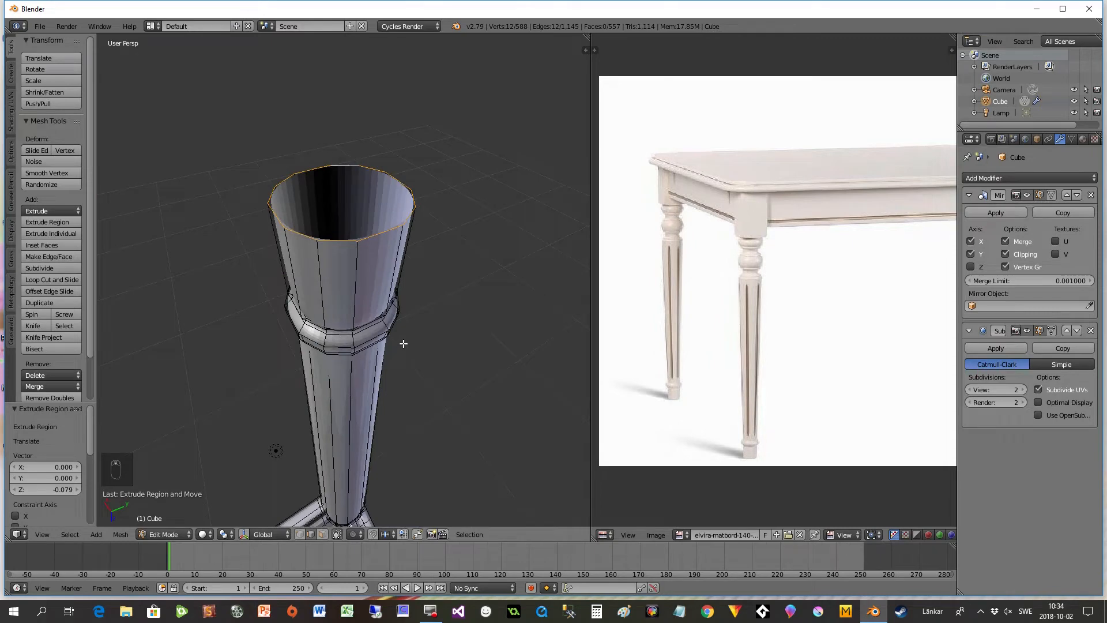
key("f")
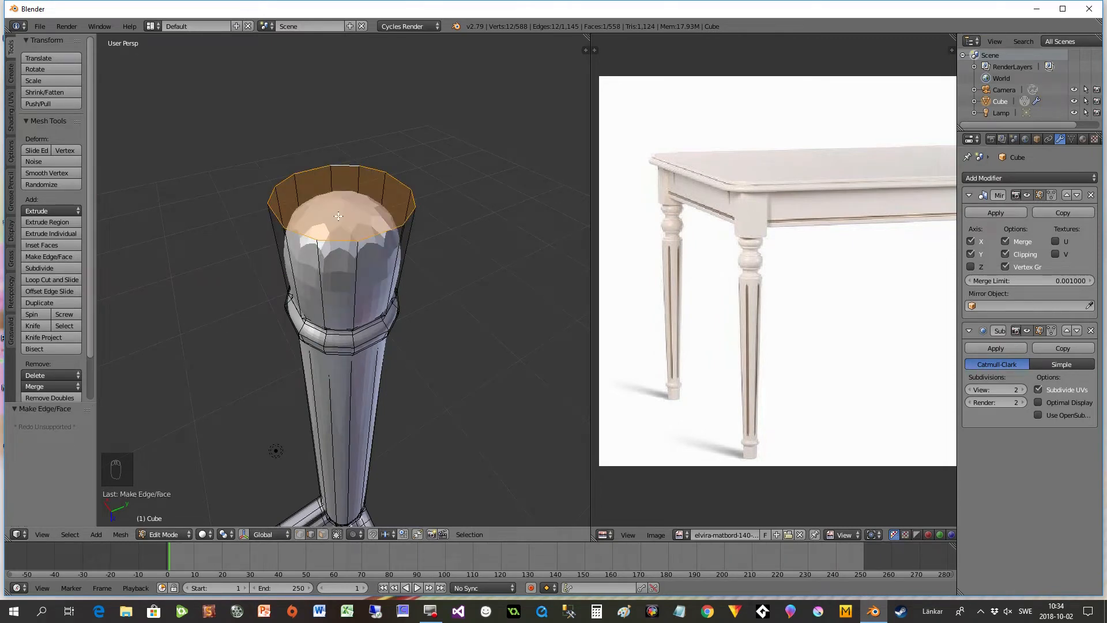
key("i")
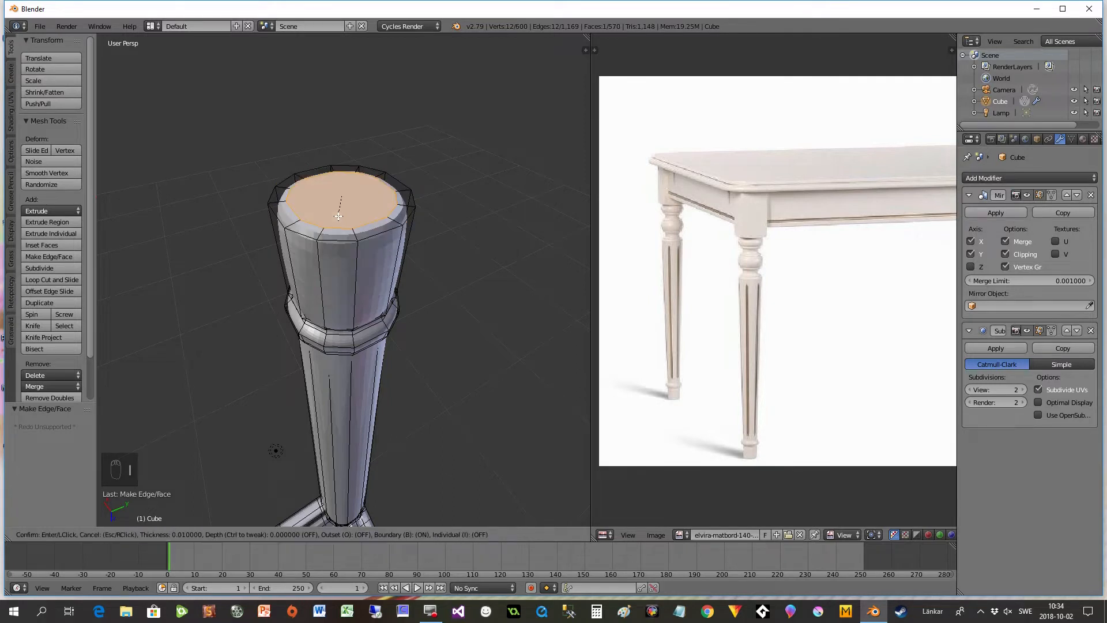
left_click(338, 215)
- Compare the shape of the modelled foot with the foot of the leg in the reference photo
middle_click_drag(373, 283, 338, 341)
scroll(710, 388, "up", 3)
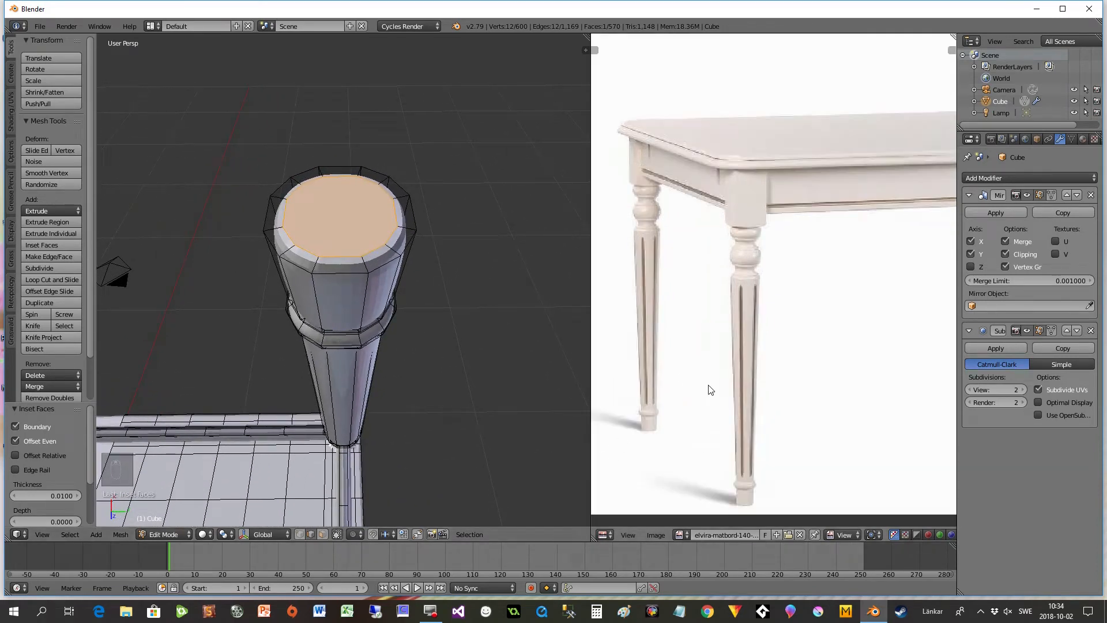
scroll(699, 285, "up", 4)
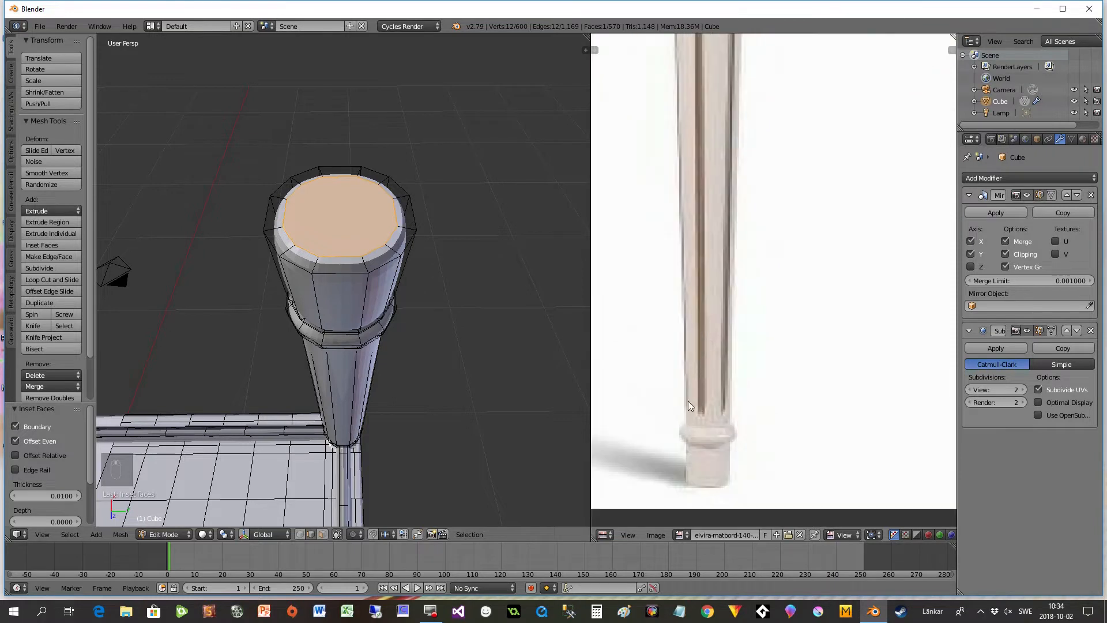
scroll(704, 455, "down", 1)
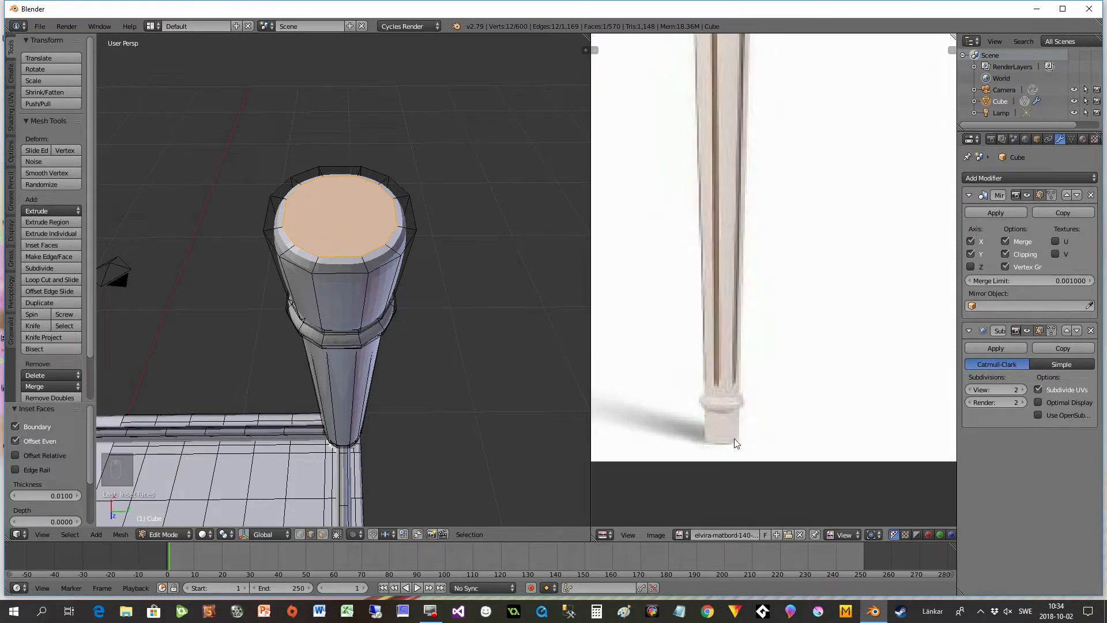
scroll(415, 341, "down", 1)
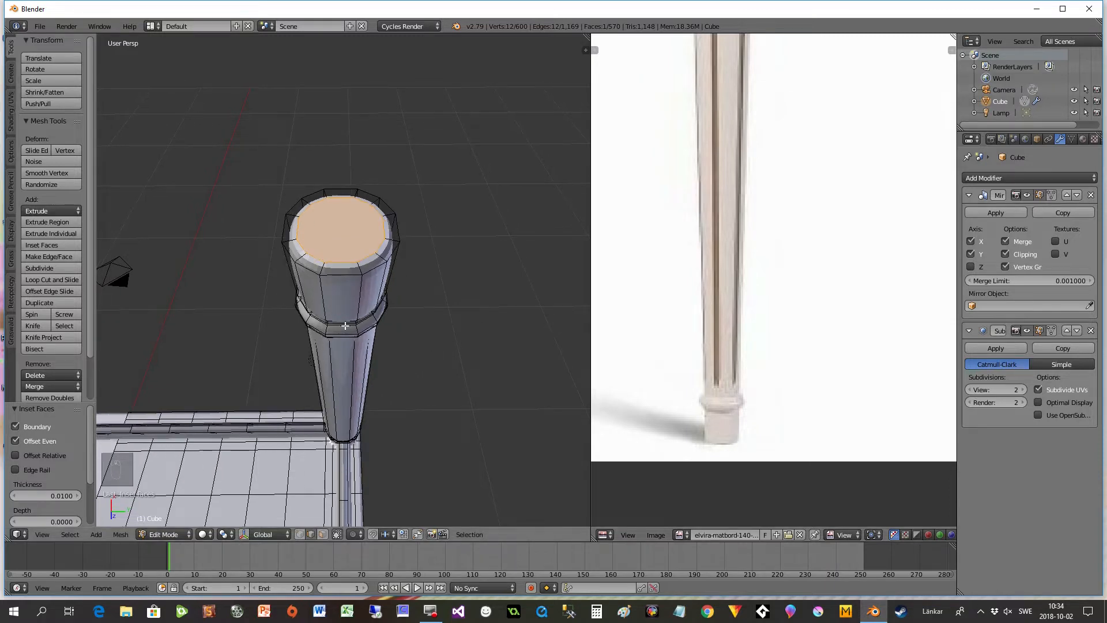
middle_click_drag(347, 292, 349, 419)
scroll(351, 376, "down", 3)
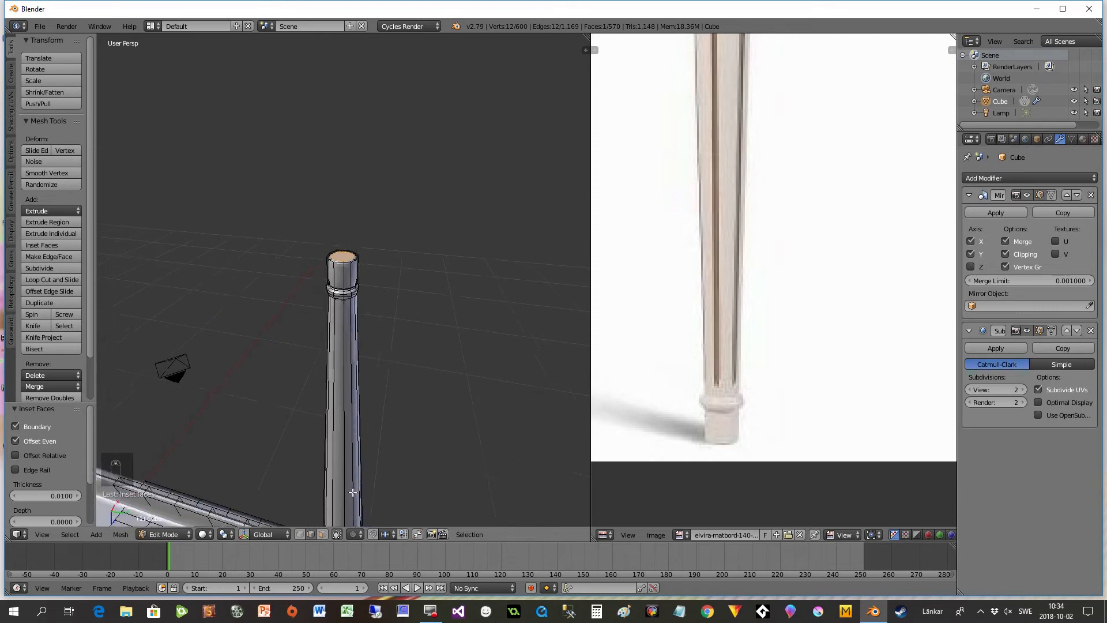
scroll(350, 415, "up", 4)
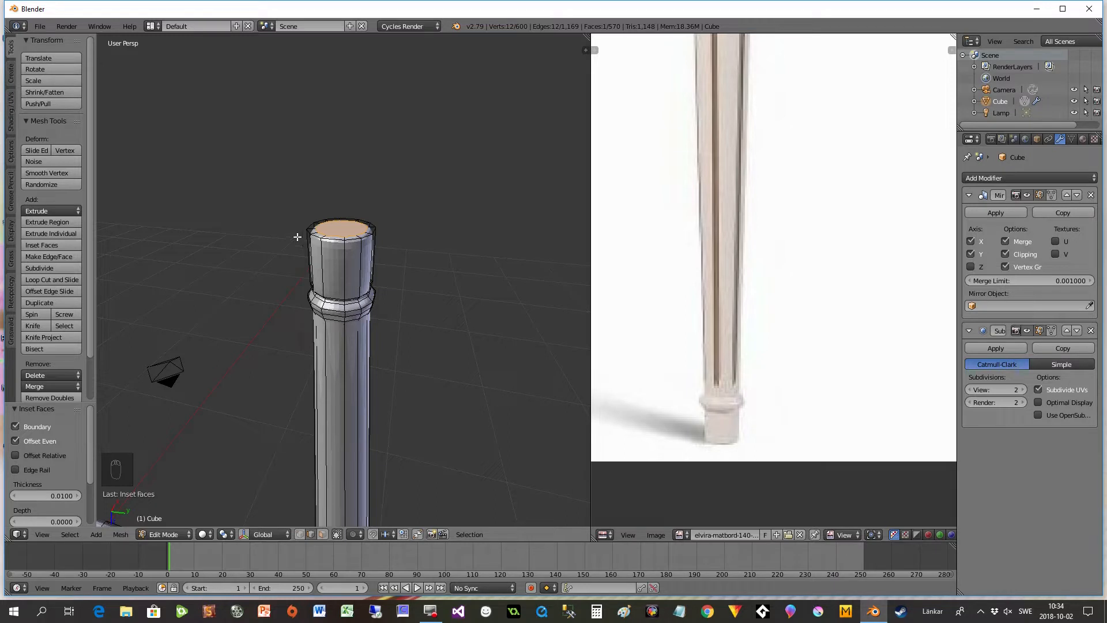
- Check the LoopTools add-on in the user preferences by searching the add-ons for "loop"
left_click(39, 27)
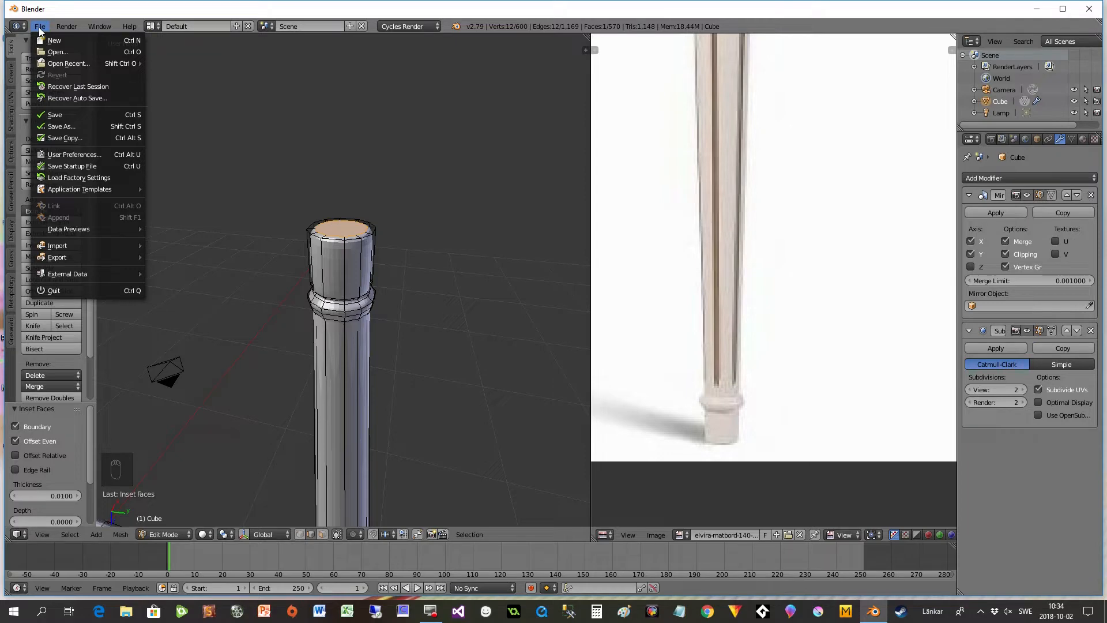
left_click(63, 155)
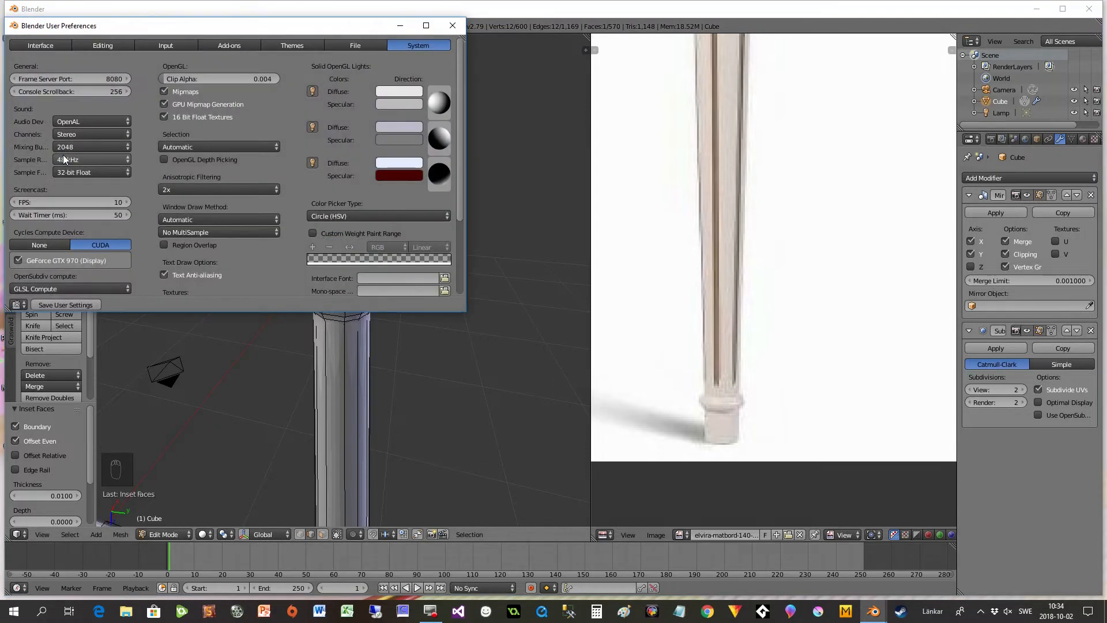
left_click(221, 41)
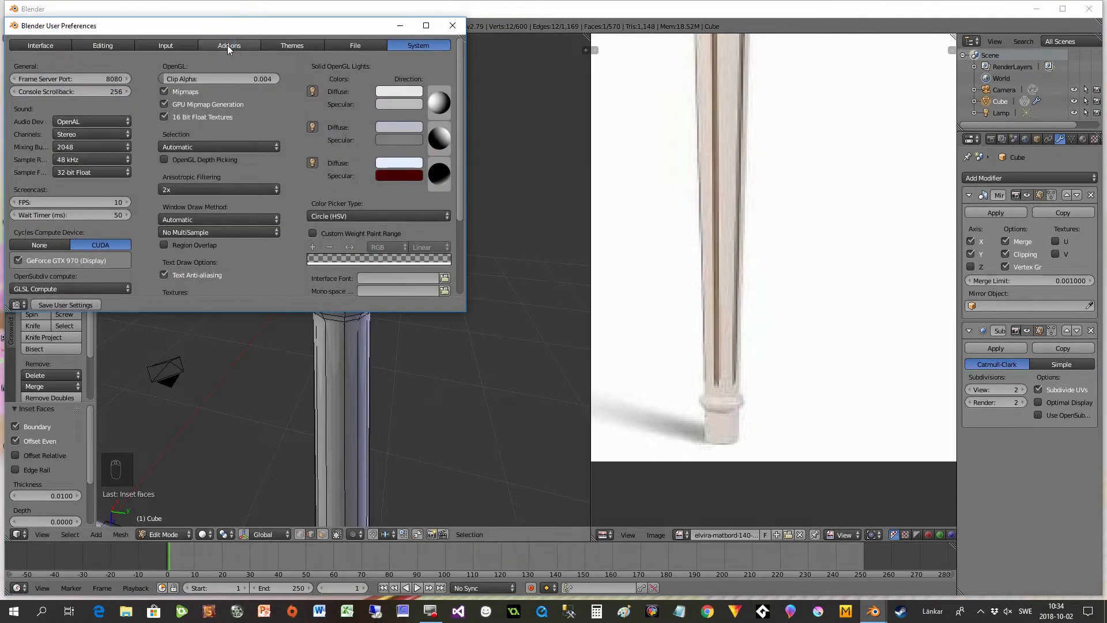
left_click(31, 63)
type("loop")
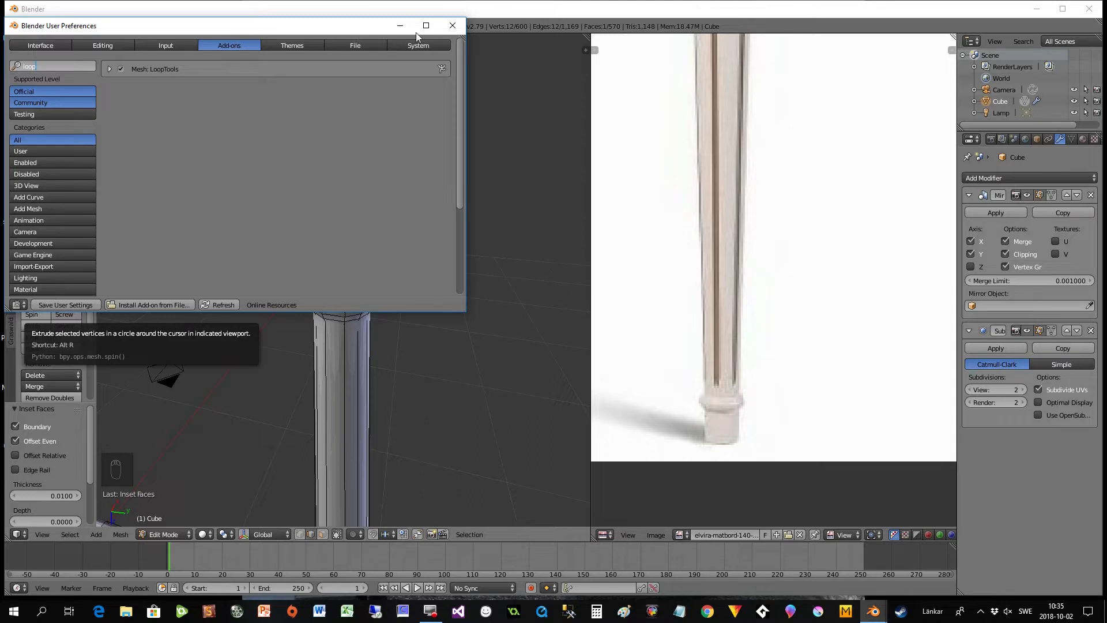
left_click(453, 26)
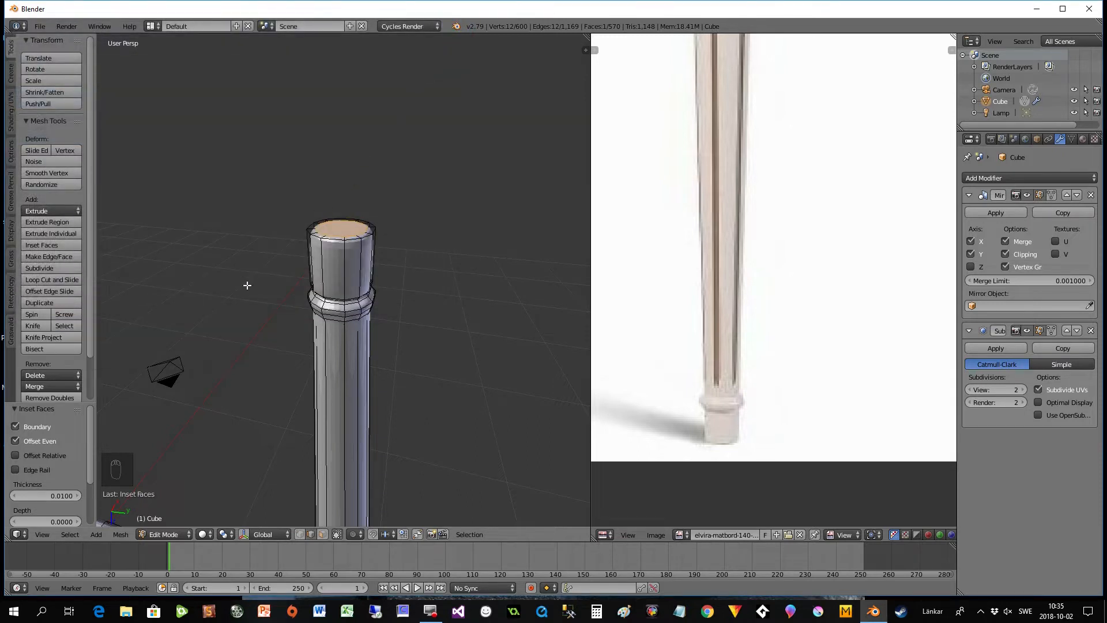
- Expand the LoopTools commands among the mesh editing tools
left_click_drag(92, 335, 88, 385)
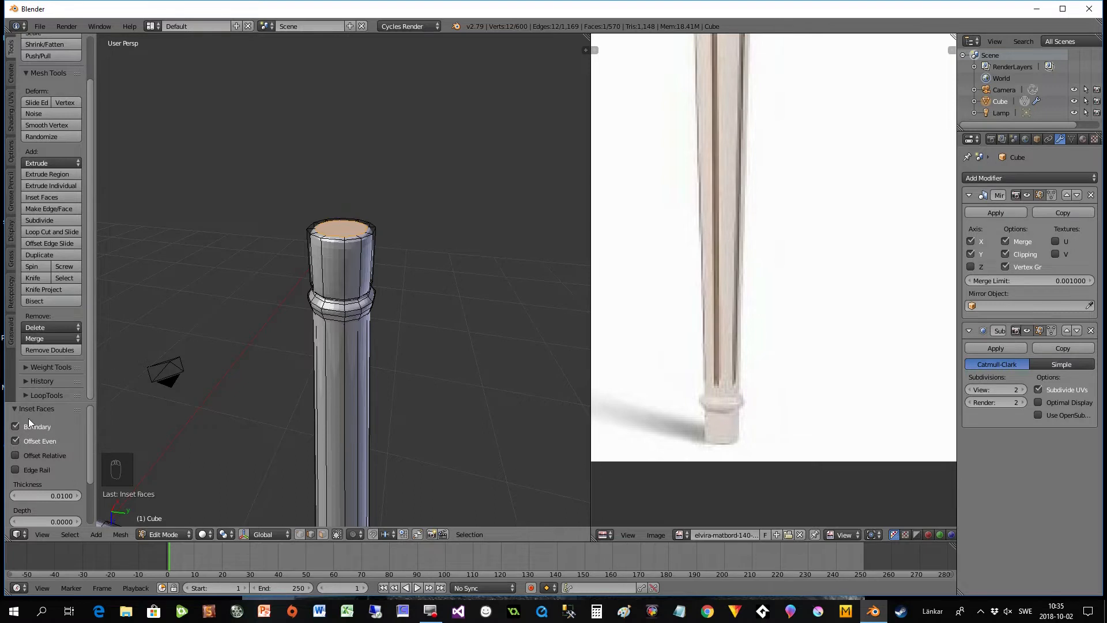
left_click(24, 396)
left_click_drag(91, 323, 96, 400)
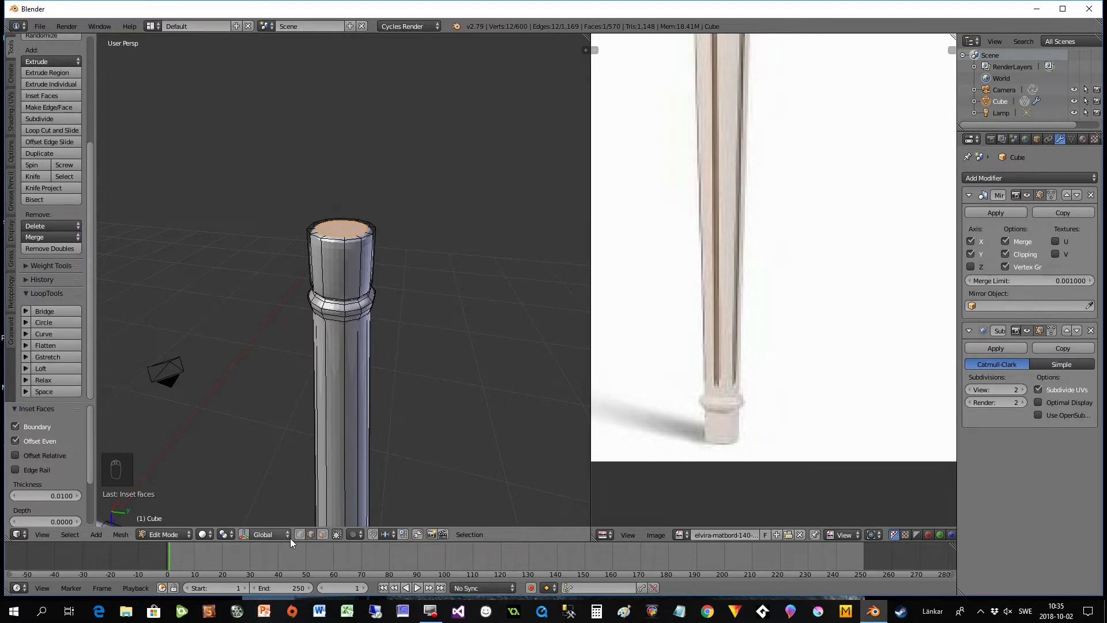
- Select the foot's side faces except for three of them, and flatten them with LoopTools Flatten using the Best fit plane
left_click(323, 535)
middle_click_drag(366, 376, 326, 389)
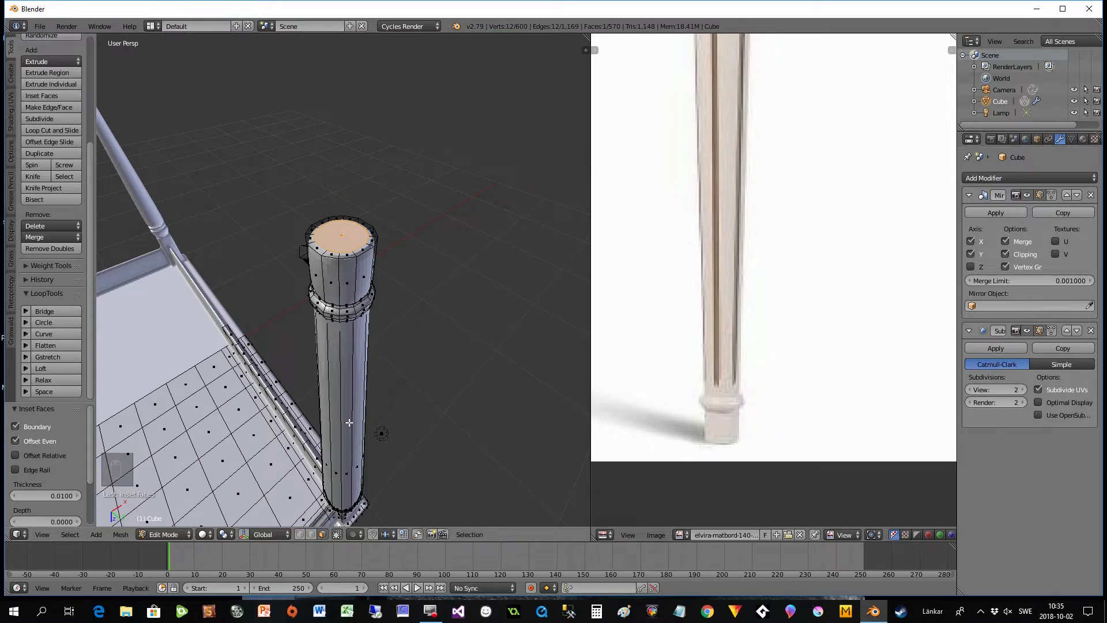
right_click(336, 282, "alt")
middle_click_drag(337, 282, 378, 266)
right_click(333, 266, "shift")
middle_click_drag(287, 322, 235, 296)
right_click(357, 272, "shift")
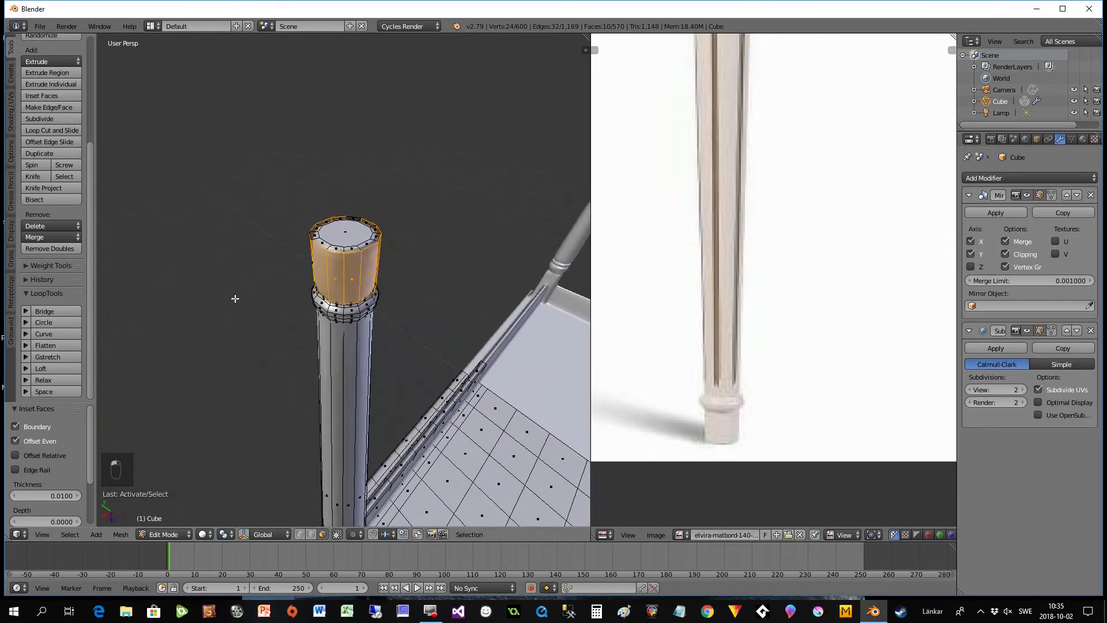
middle_click_drag(366, 285, 265, 298)
right_click(355, 278, "shift")
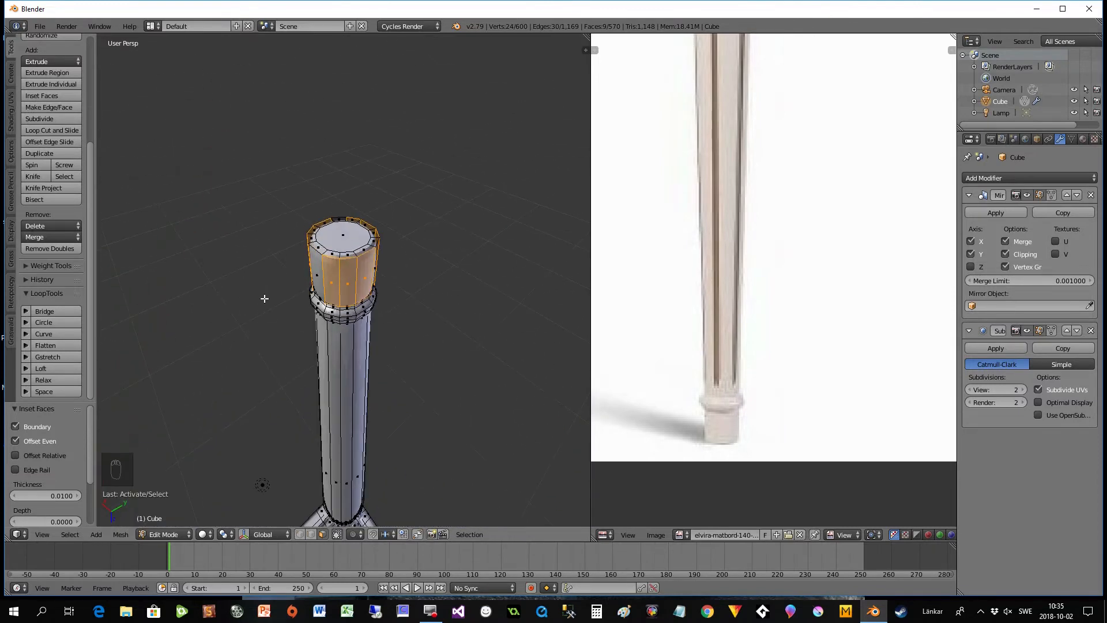
left_click(24, 345)
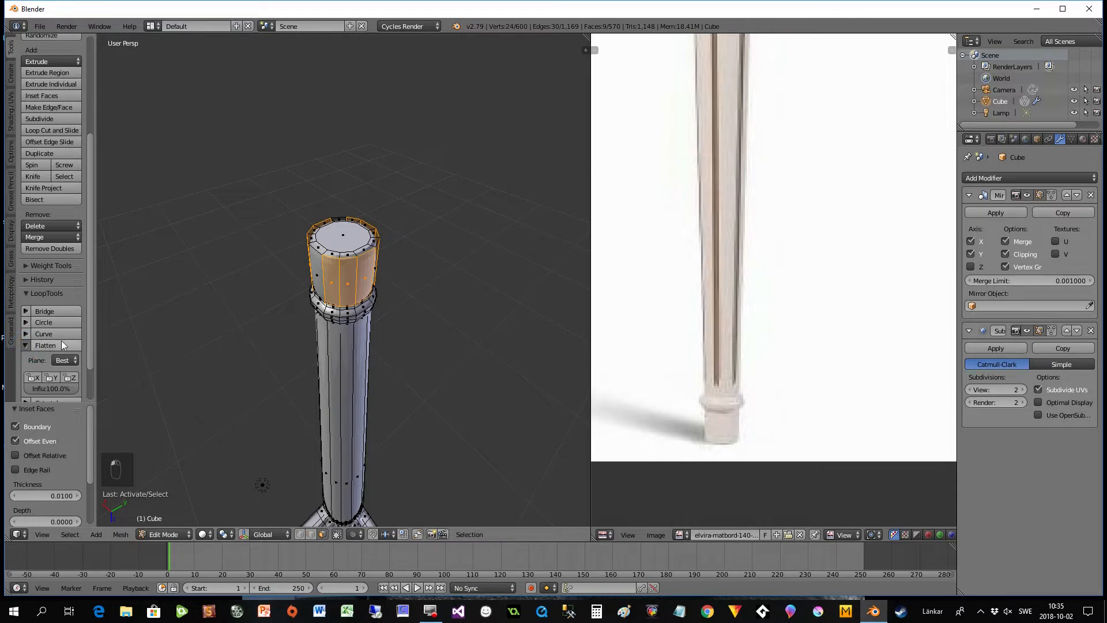
scroll(88, 327, "down", 2)
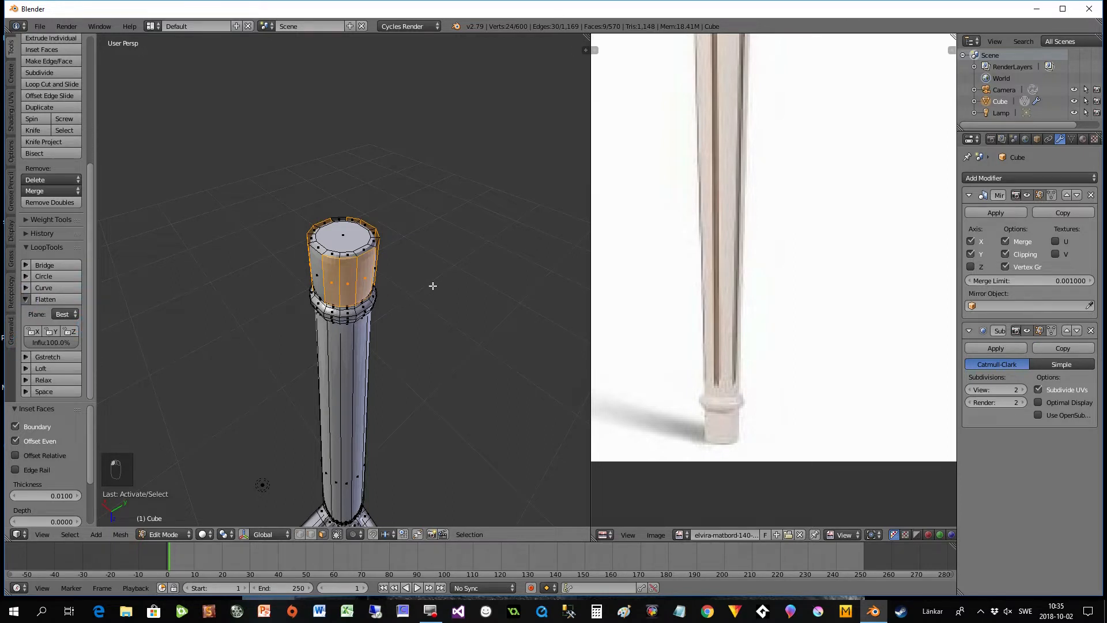
middle_click_drag(414, 353, 347, 269)
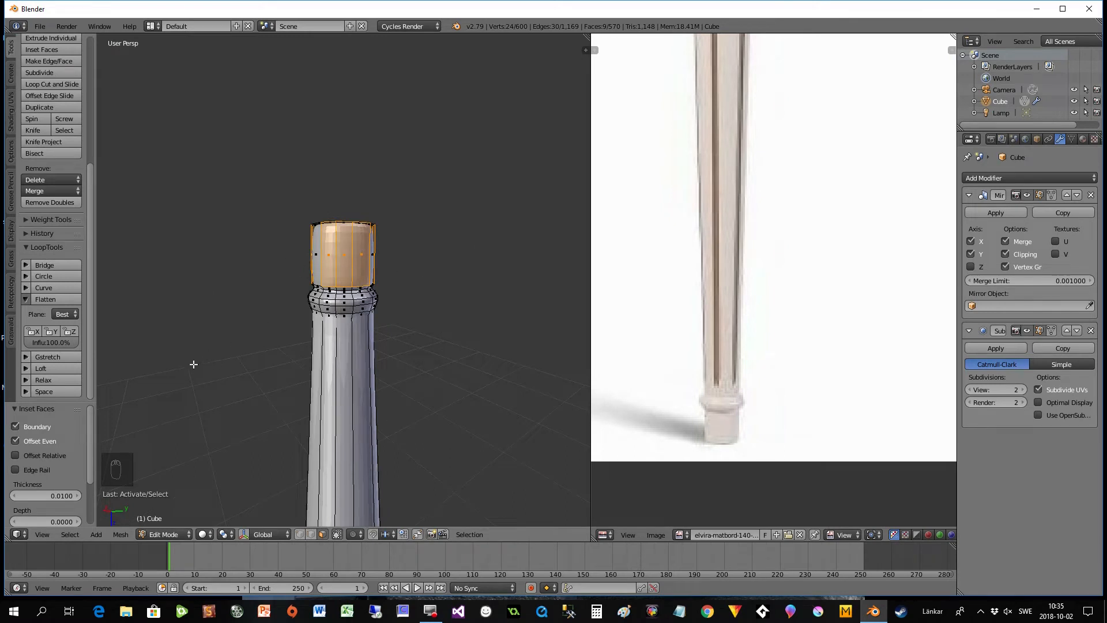
middle_click_drag(167, 332, 116, 356)
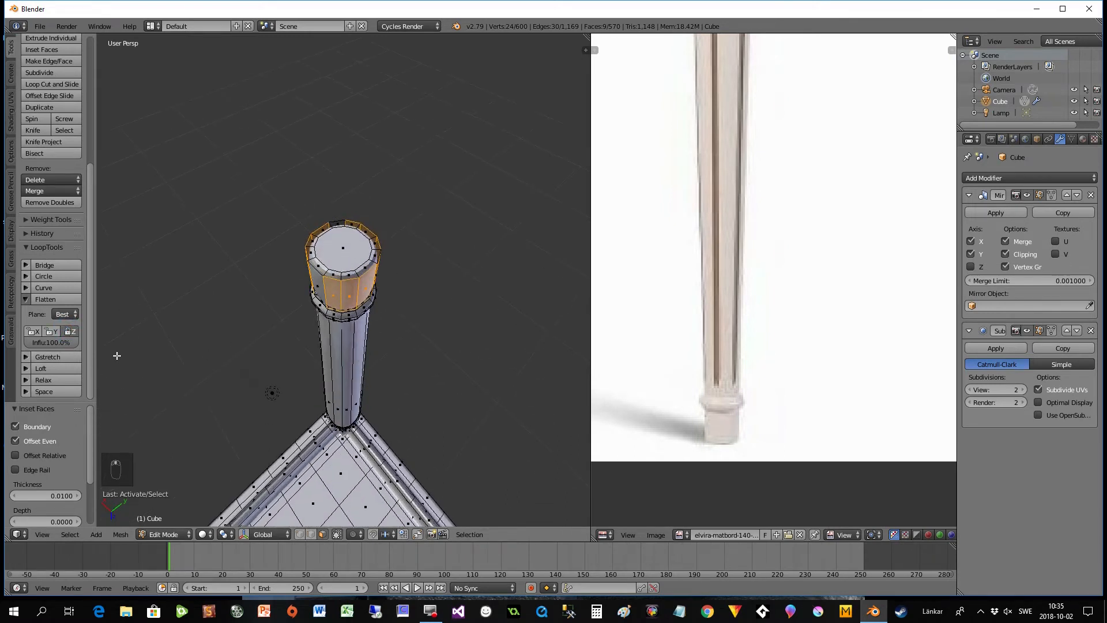
left_click(47, 300)
middle_click_drag(302, 317, 406, 300)
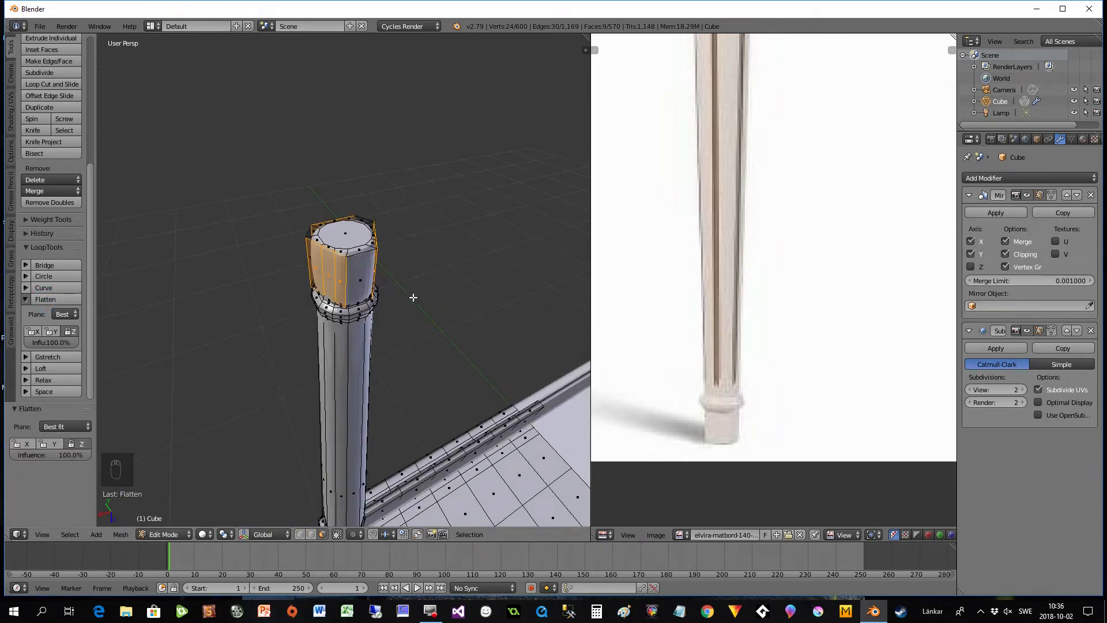
- Inspect the smoothed foot in Object Mode and compare the leg, square block and apron corner with the reference photo
key("Tab")
middle_click_drag(386, 292, 447, 475)
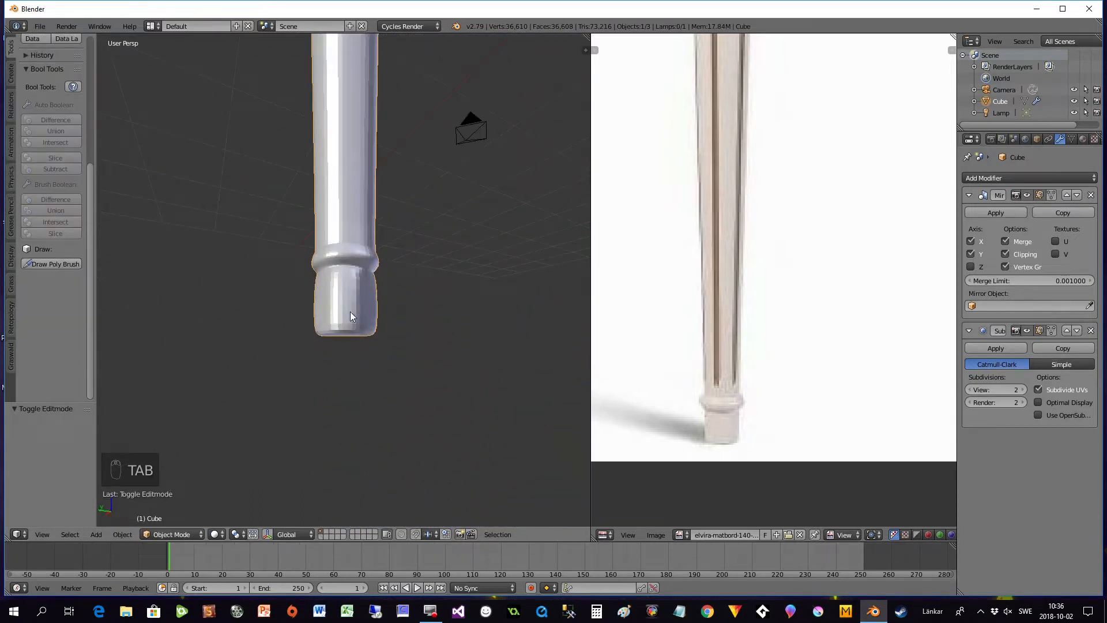
middle_click_drag(375, 300, 354, 342)
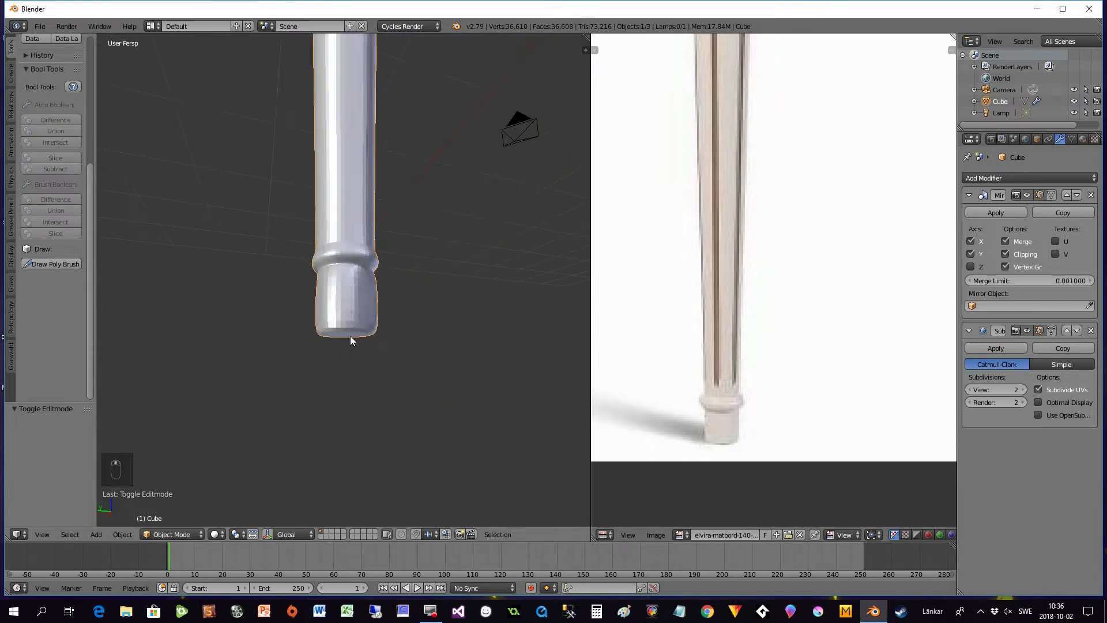
middle_click_drag(338, 174, 291, 246)
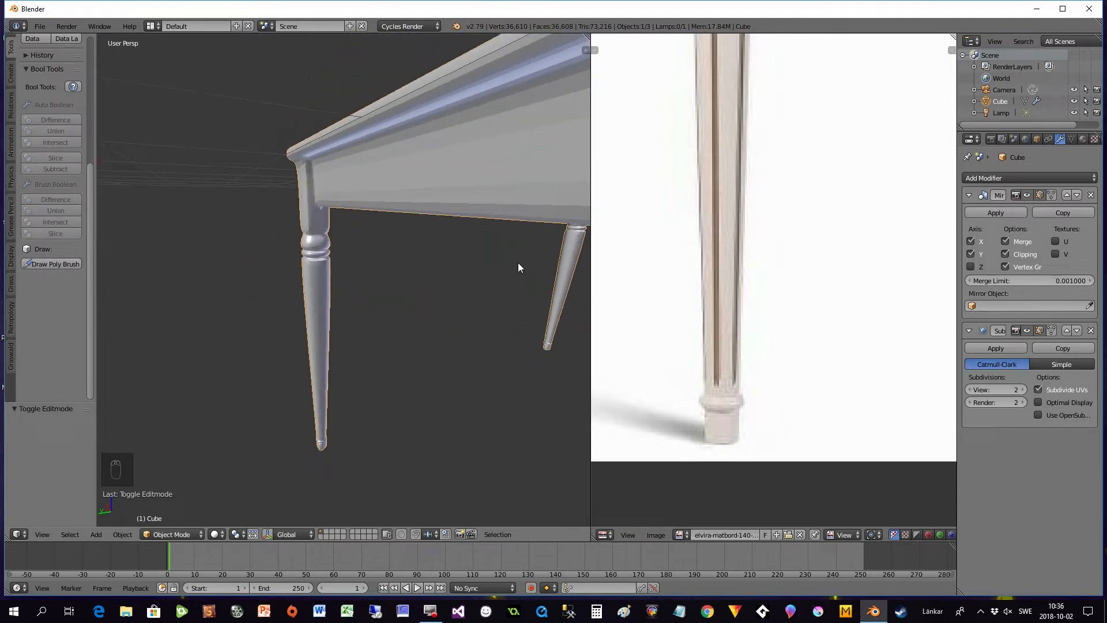
scroll(689, 213, "down", 3)
middle_click_drag(733, 134, 722, 301)
scroll(749, 276, "up", 1)
middle_click_drag(438, 263, 466, 258)
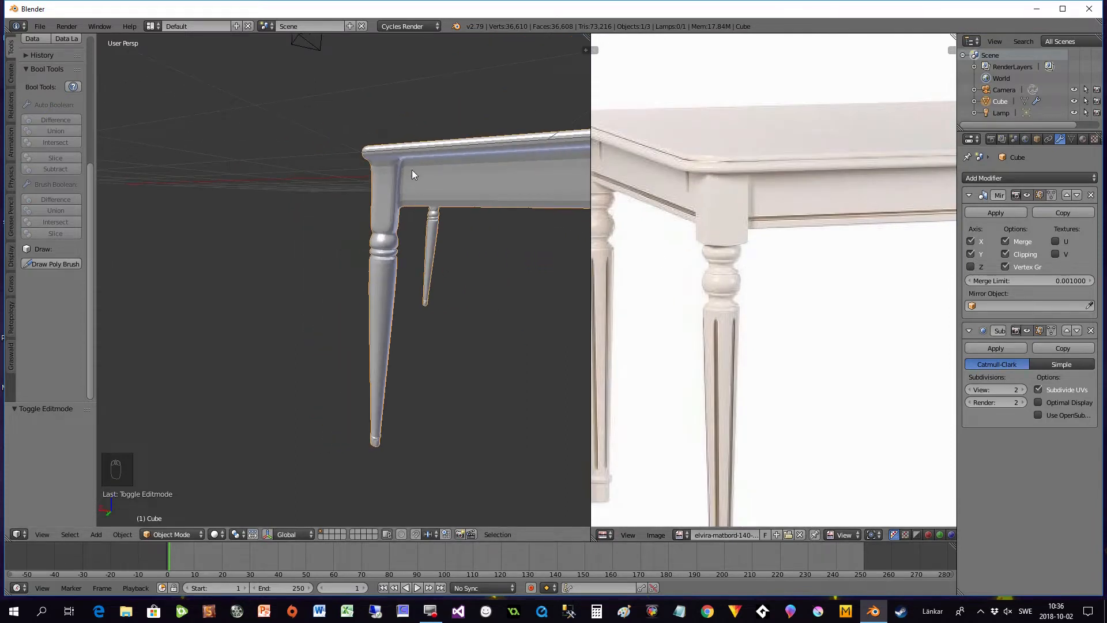
scroll(410, 190, "up", 2)
middle_click_drag(462, 108, 437, 179)
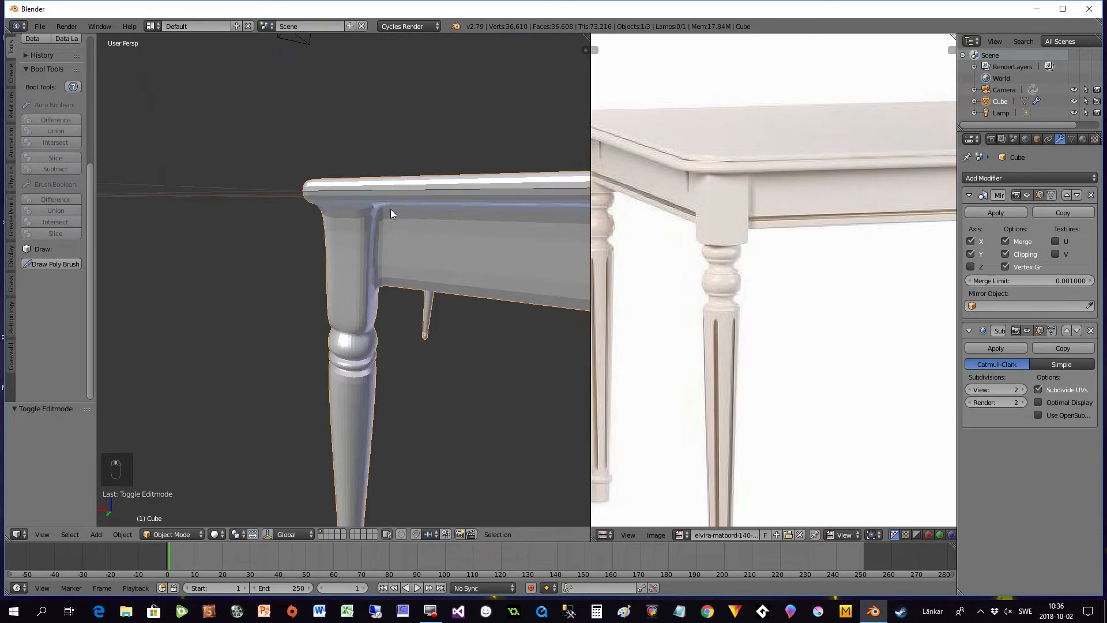
scroll(397, 353, "down", 3)
middle_click_drag(398, 353, 397, 334)
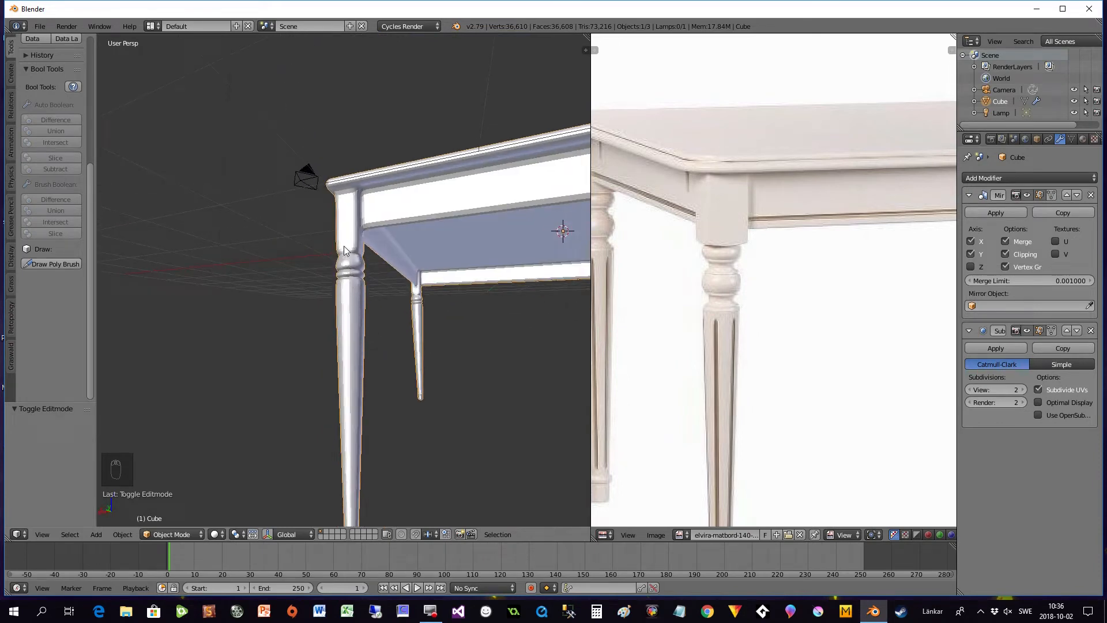
middle_click_drag(391, 401, 392, 345)
middle_click_drag(461, 196, 390, 331)
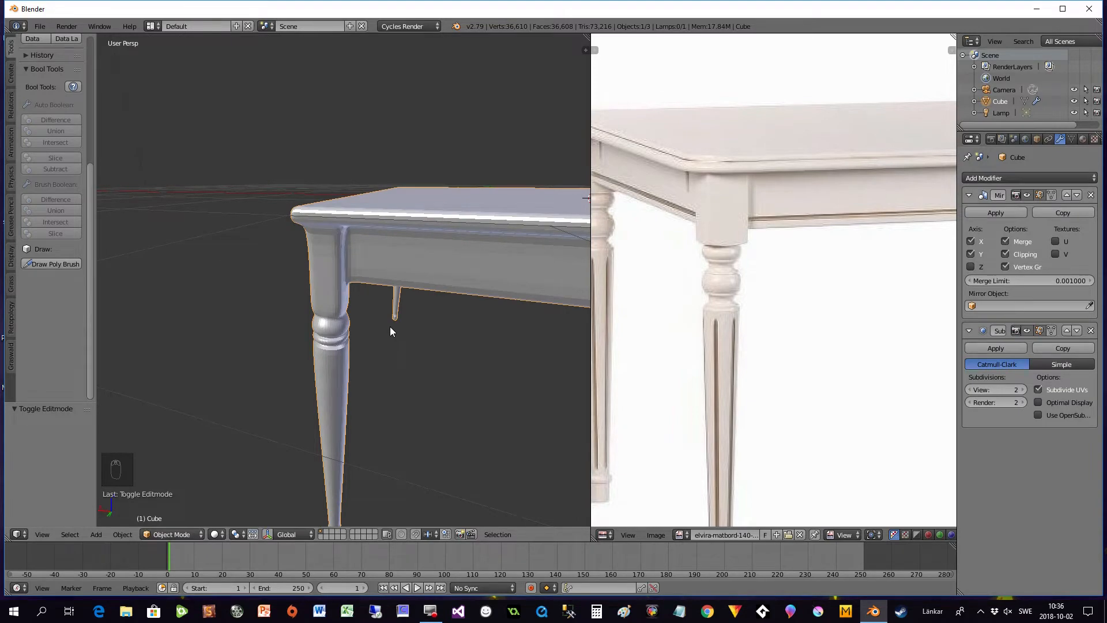
- Add one loop cut through the narrow strip where the leg's square block meets the apron, slid close to the corner
key("Tab")
middle_click_drag(378, 354, 398, 339)
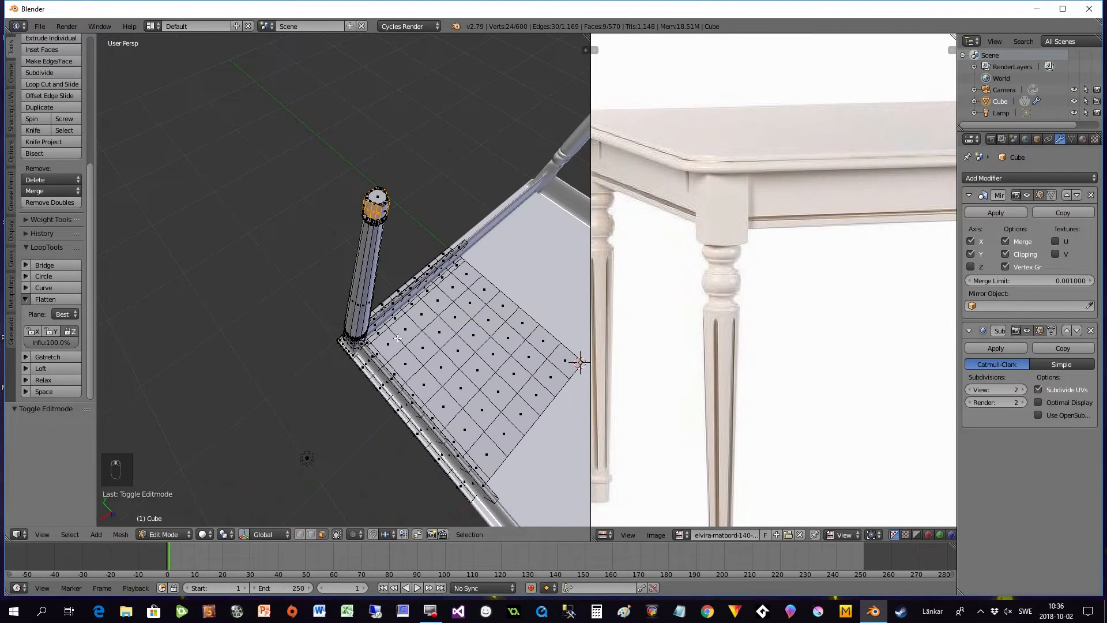
scroll(411, 369, "up", 3)
middle_click_drag(410, 403, 352, 281, "shift")
scroll(398, 295, "up", 2)
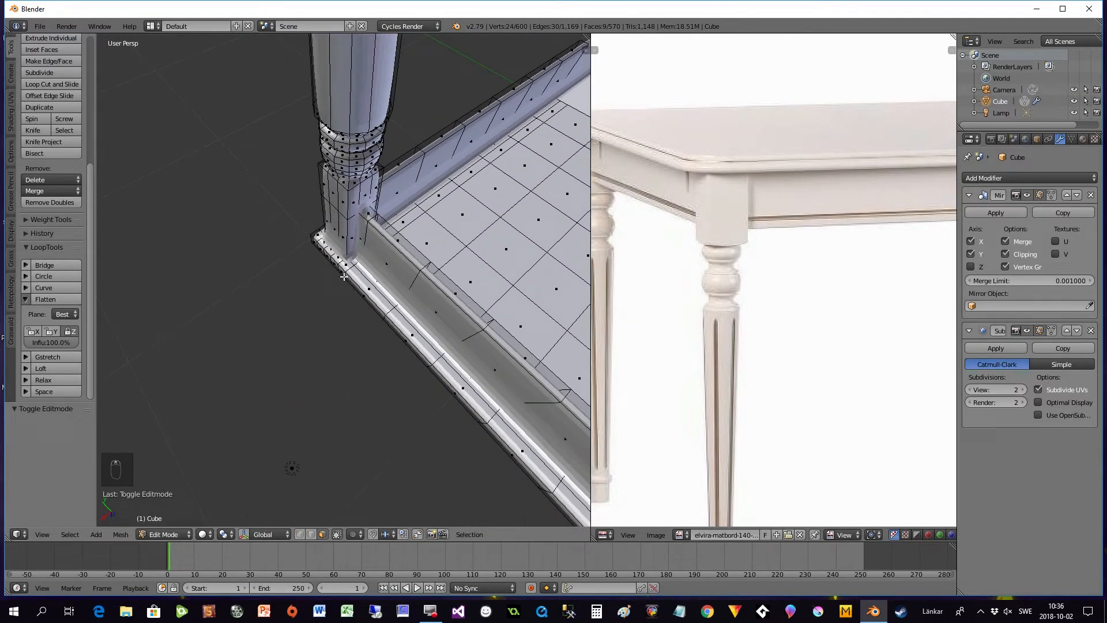
key("ctrl+r")
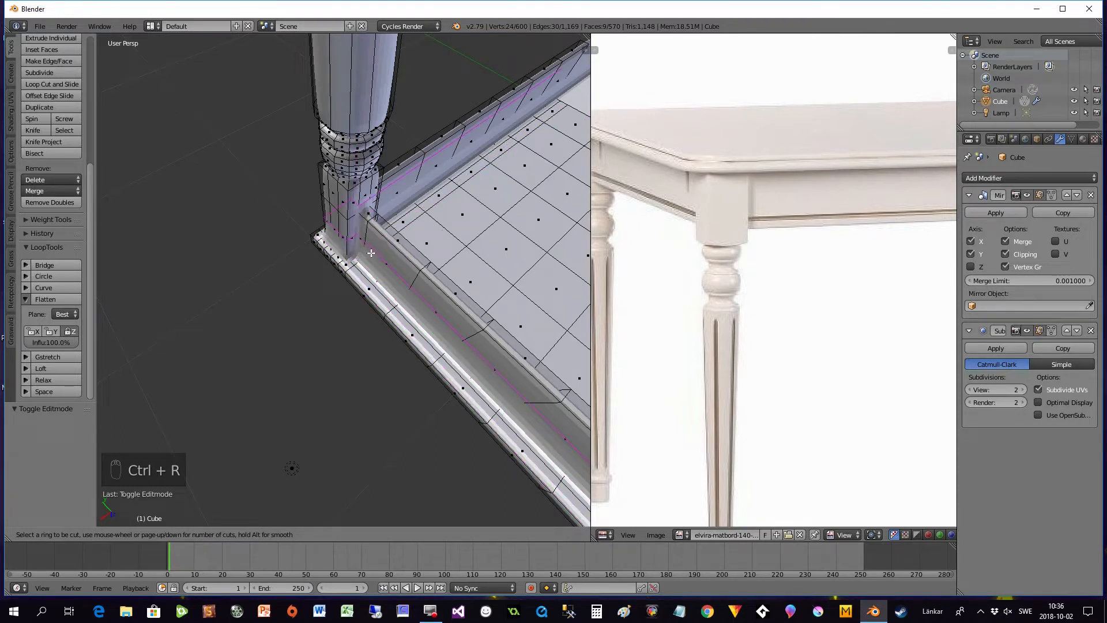
left_click(372, 209)
left_click(356, 198)
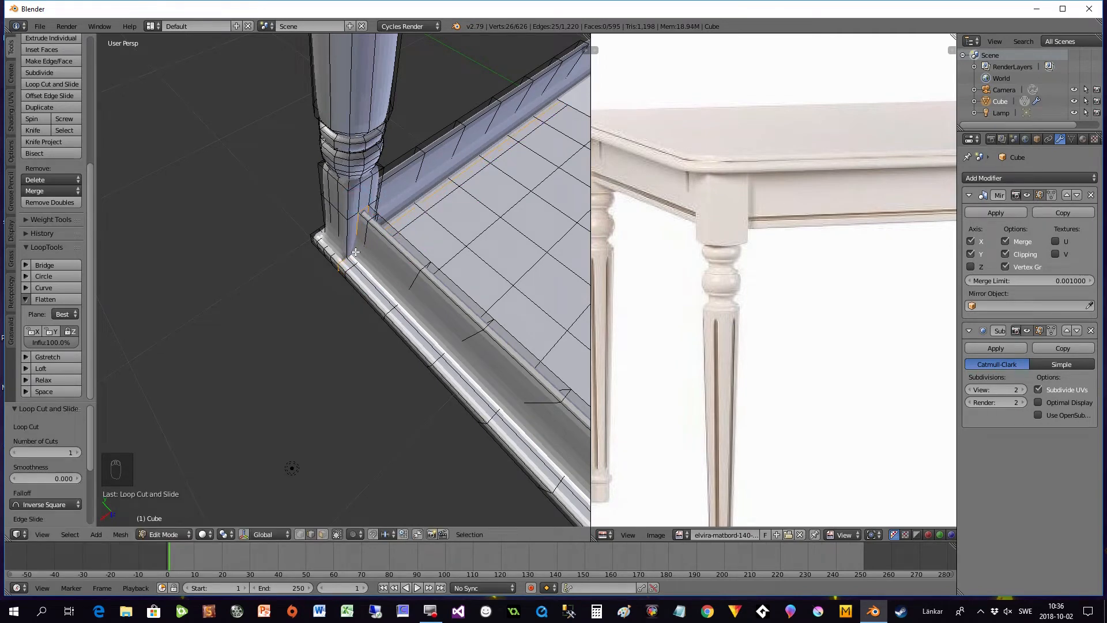
- Add a loop cut around the leg block and apron and slide it fully against the tabletop moulding
key("ctrl+r")
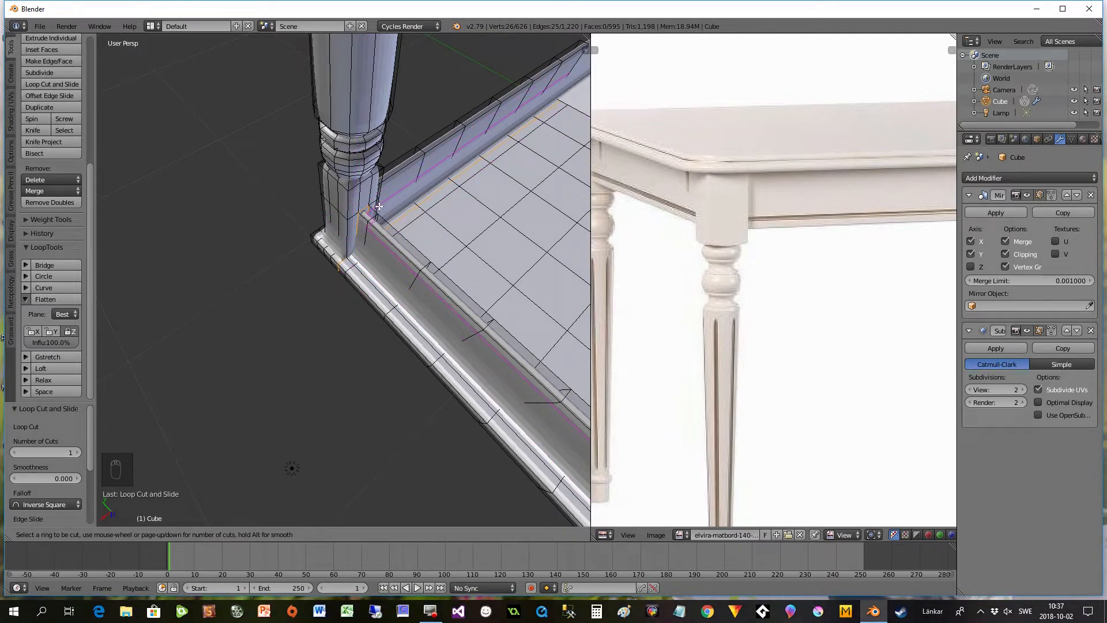
left_click(359, 243)
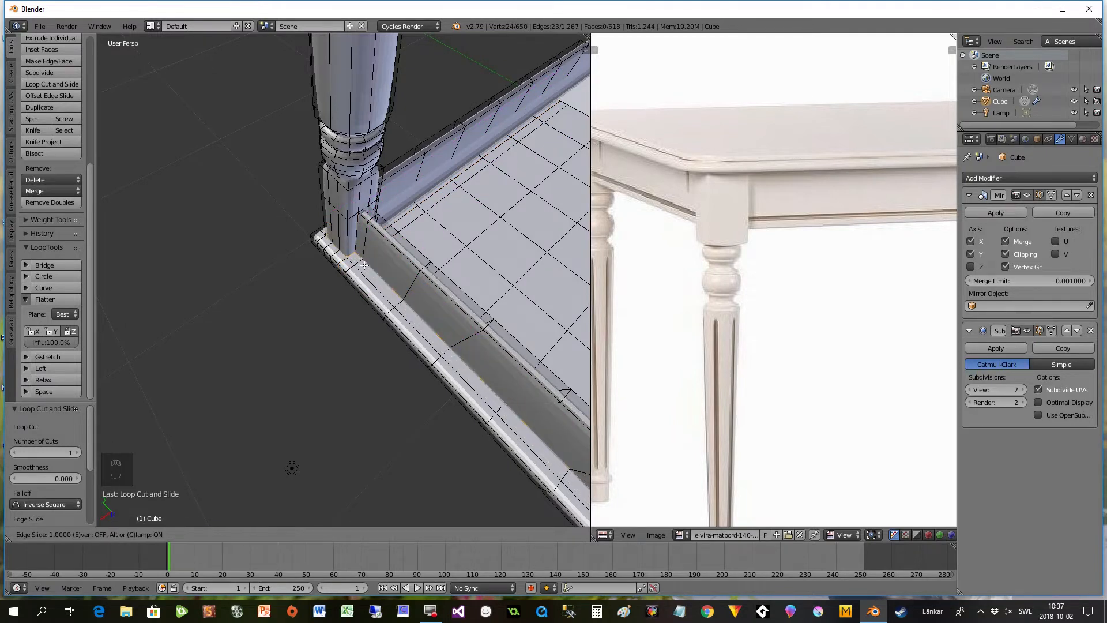
left_click(364, 265)
- Add a loop cut beside the adjacent side of the leg block, running along the tabletop underside, and slide it towards the leg
middle_click_drag(394, 280, 305, 369)
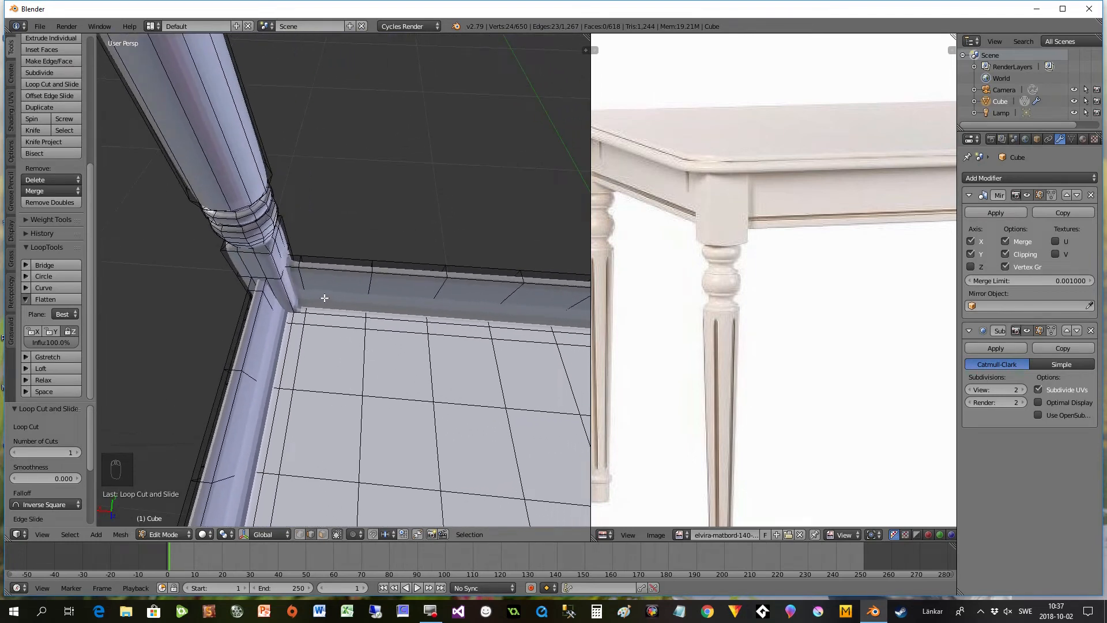
key("ctrl+r")
left_click(293, 269)
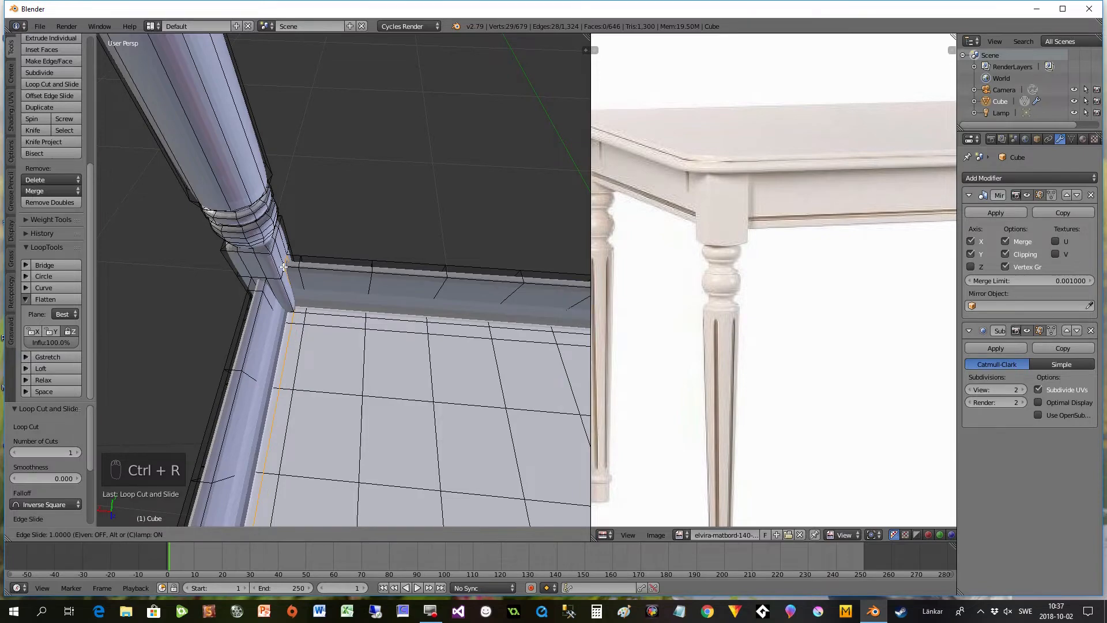
left_click(270, 361)
- Add a horizontal loop cut around the leg block and apron, slid close to the apron's lower edge
middle_click_drag(269, 361, 357, 407)
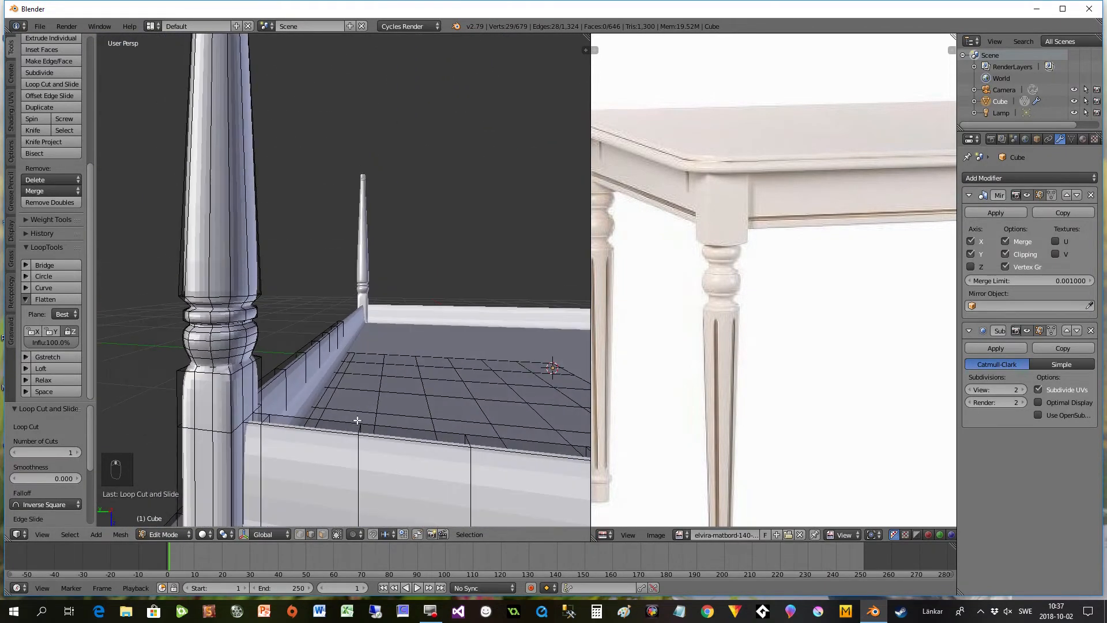
middle_click_drag(301, 476, 334, 384)
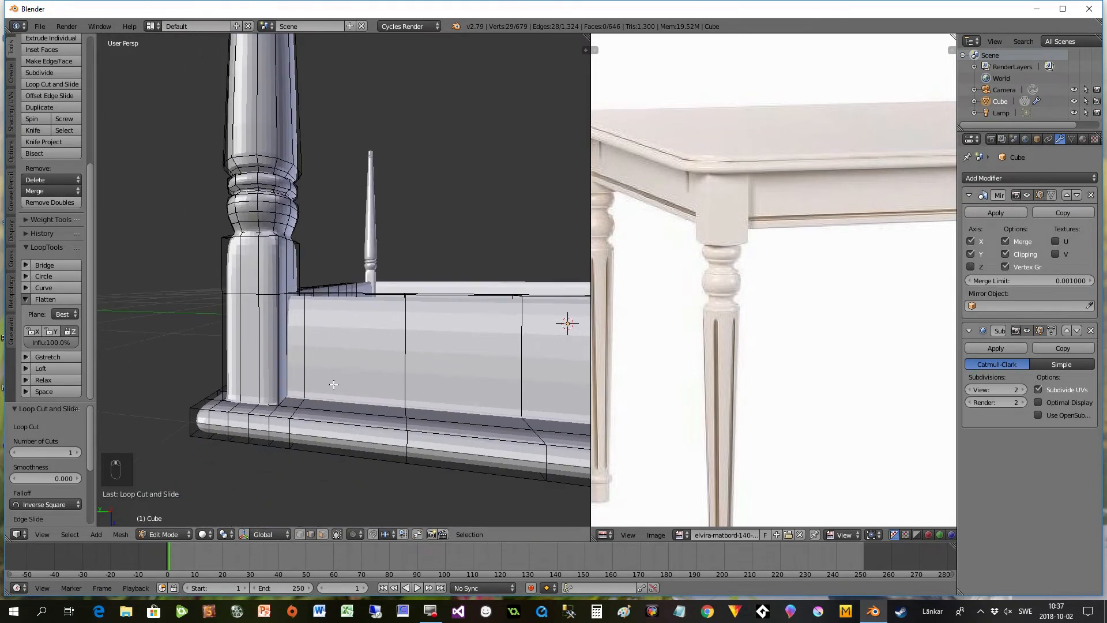
key("ctrl+r")
left_click(254, 353)
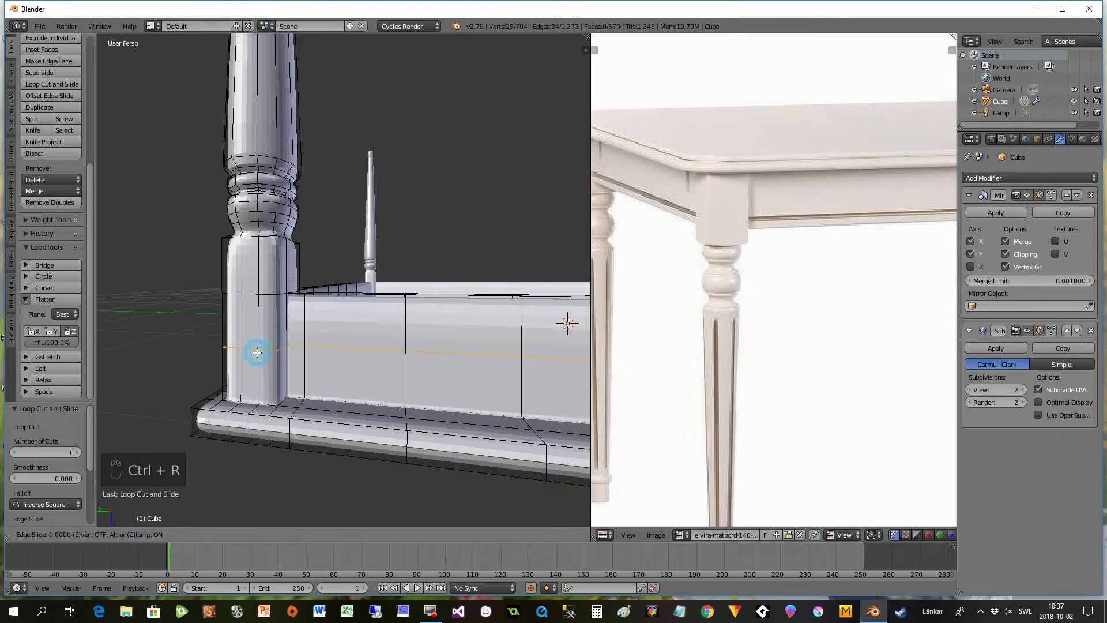
left_click(256, 301)
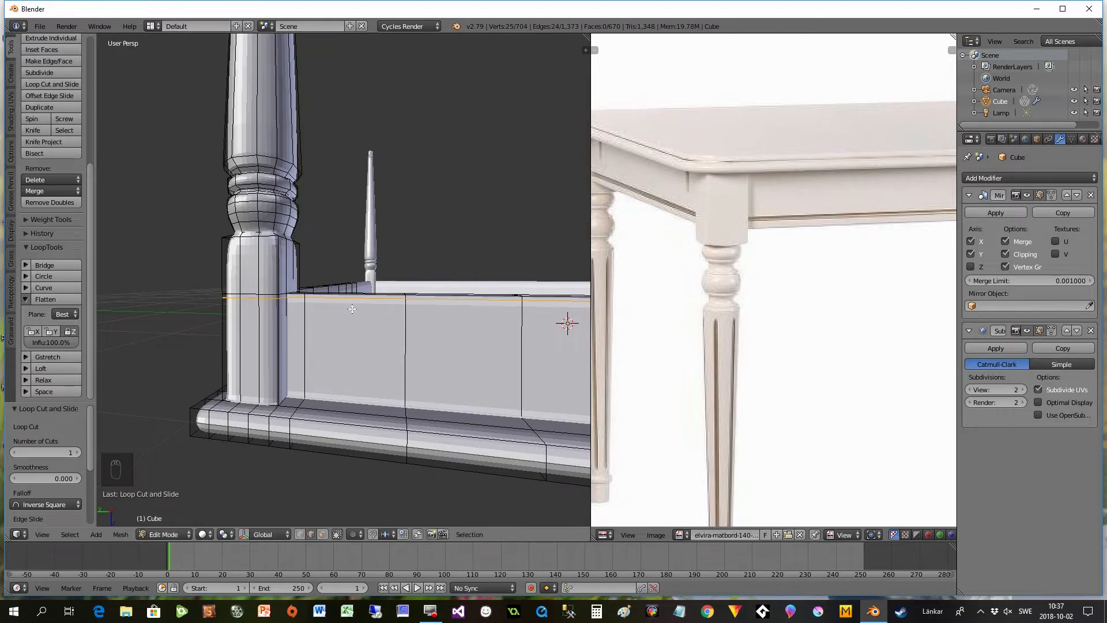
- Add a loop cut around the leg's square block, slid close to its end beside the turned section
middle_click_drag(383, 295, 299, 312)
scroll(299, 311, "up", 2)
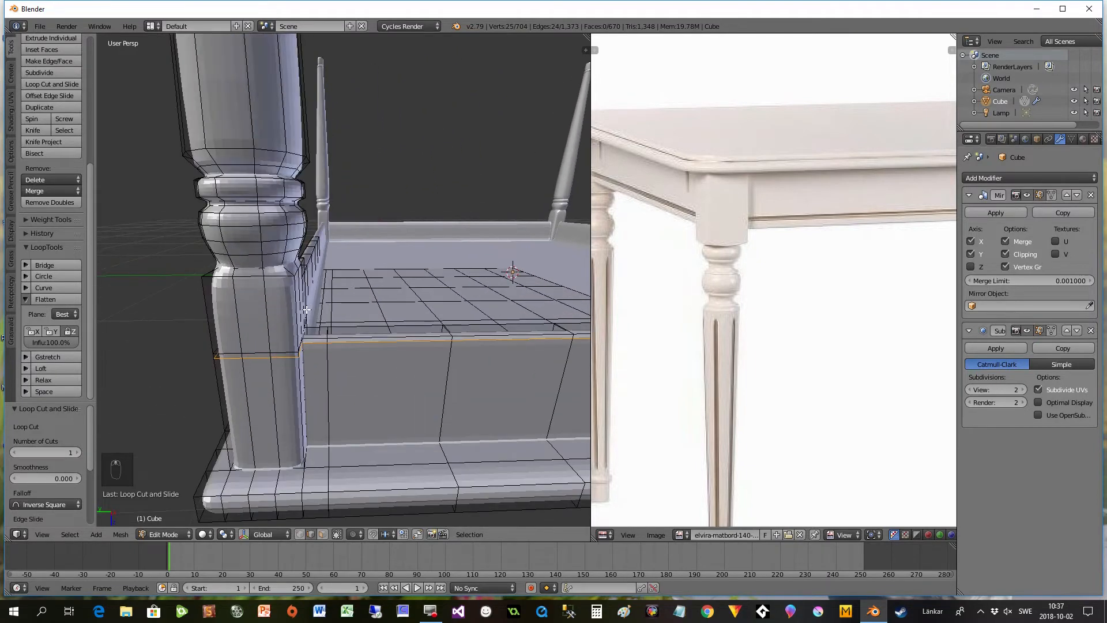
key("ctrl+r")
left_click(220, 298)
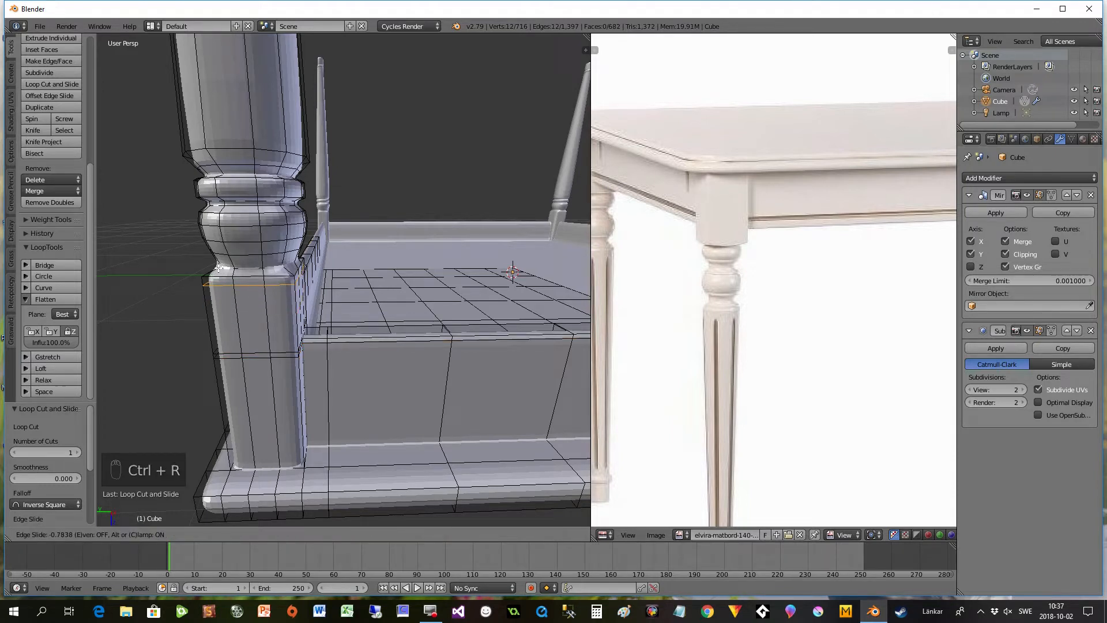
left_click(219, 266)
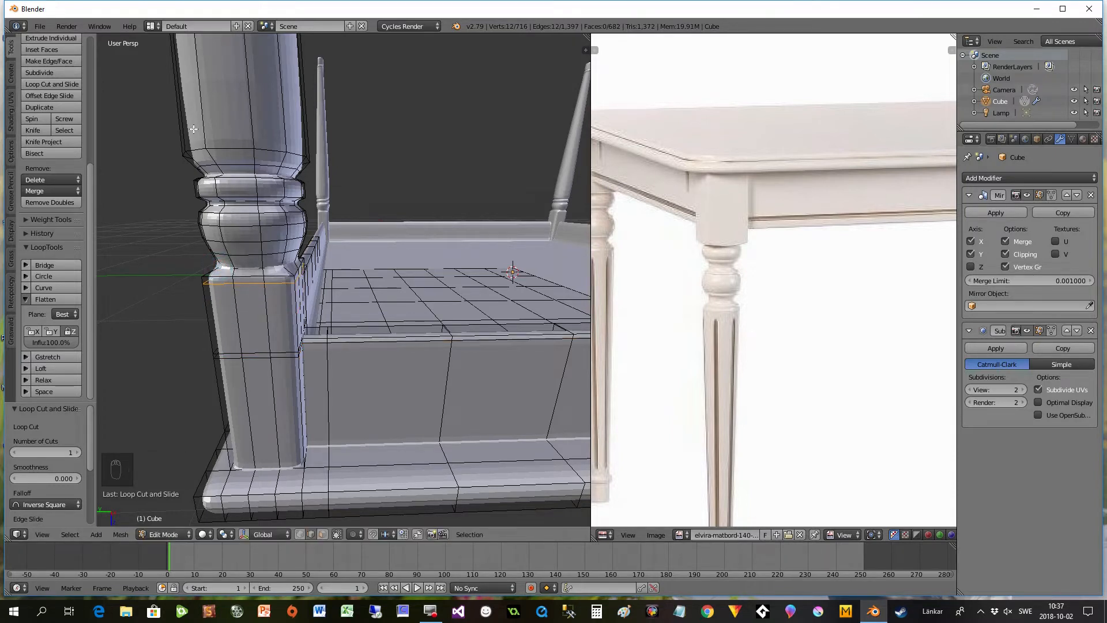
- Add a loop cut around the tapered leg shaft, slid close to its wide end beside the turned rings, and fine-tune it with Edge Slide
key("ctrl+r")
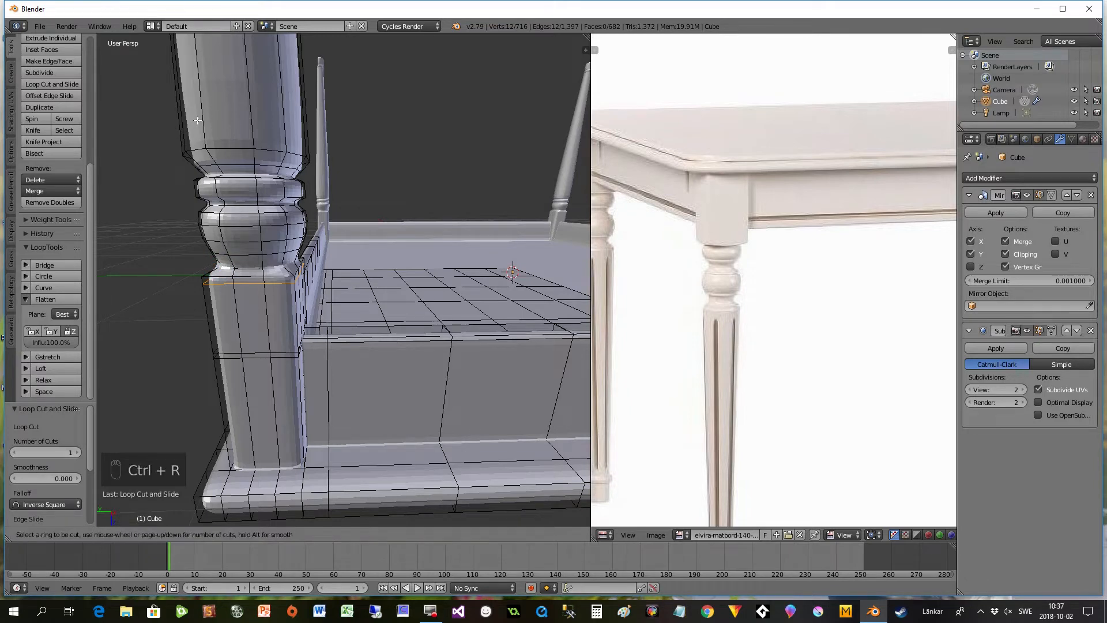
scroll(197, 122, "down", 6)
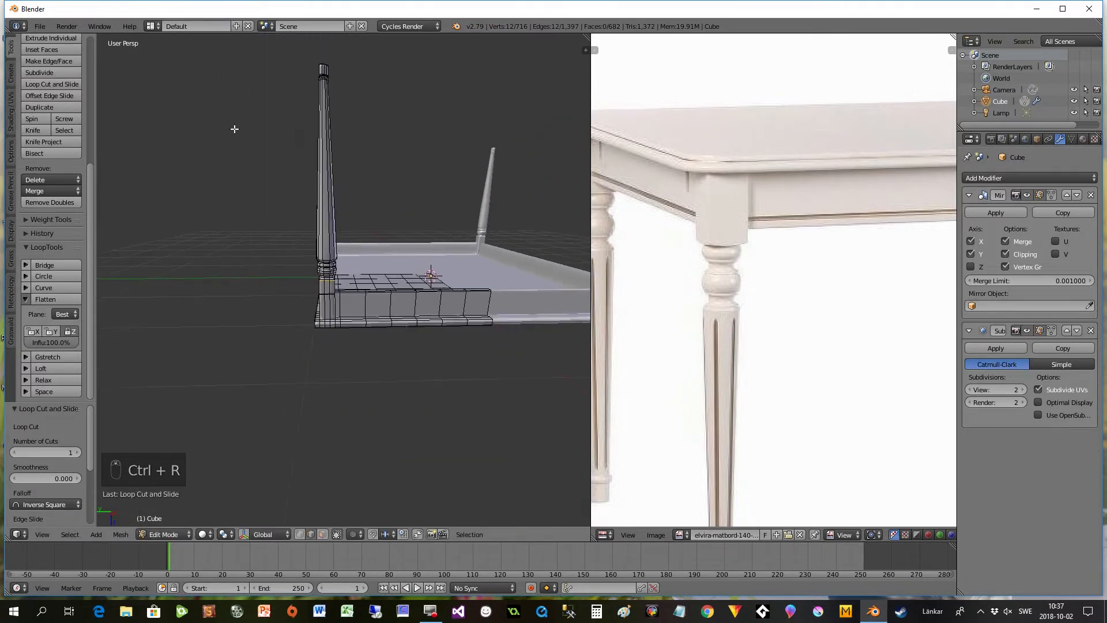
key("ctrl+r")
left_click(327, 180)
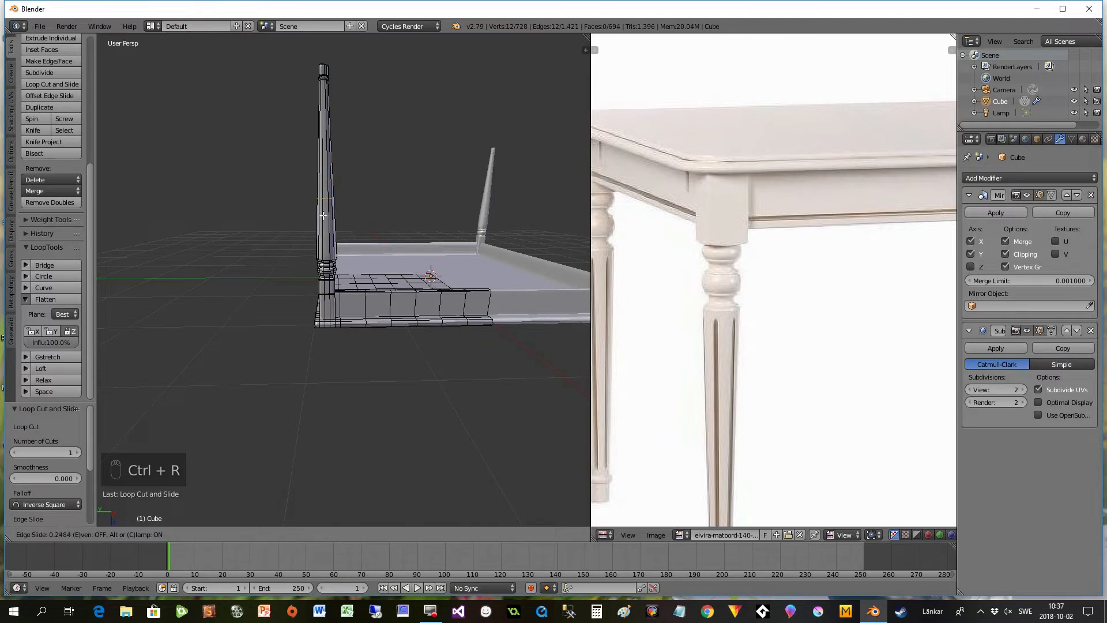
left_click(328, 267)
scroll(346, 261, "up", 5)
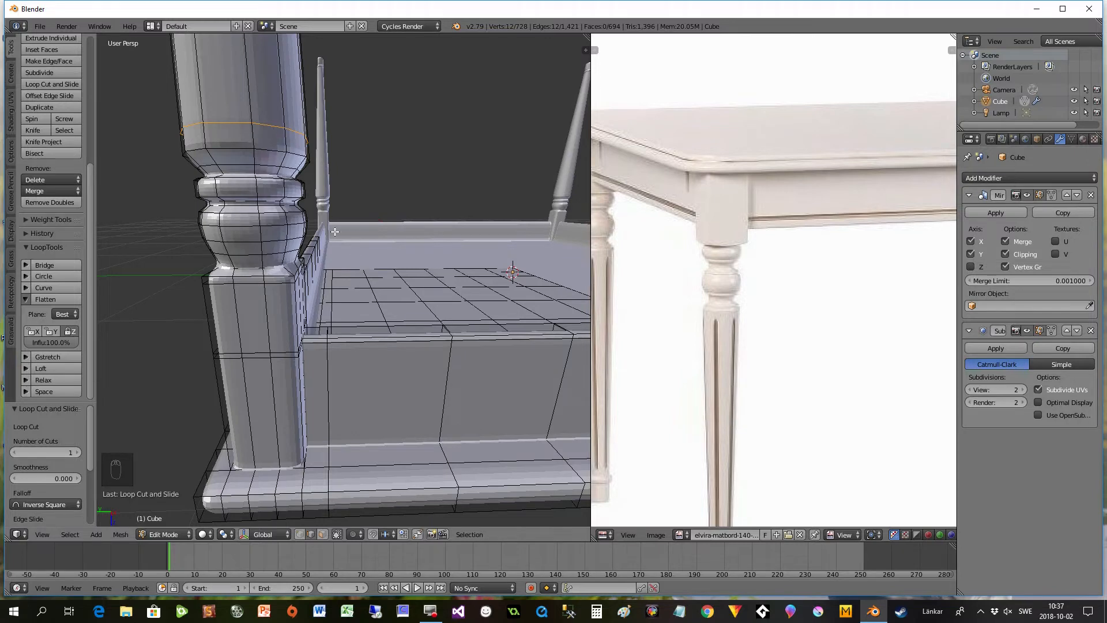
key("g")
key("g")
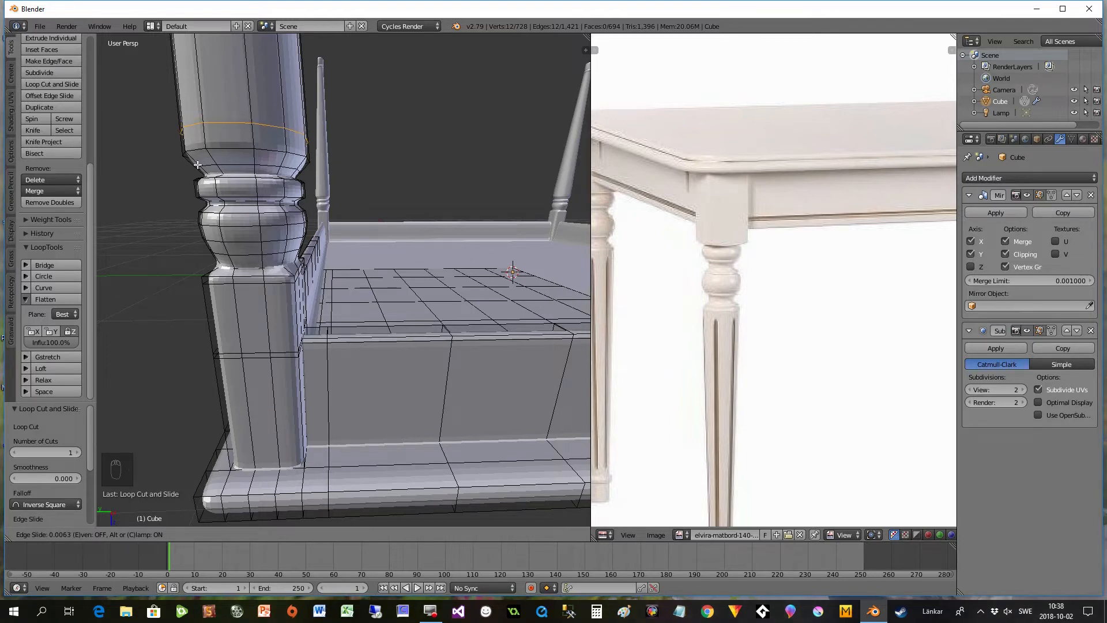
left_click(203, 155)
- Examine the table's legs, apron and top from several angles, comparing them with the reference photo
middle_click_drag(216, 236, 357, 317)
scroll(358, 317, "up", 10)
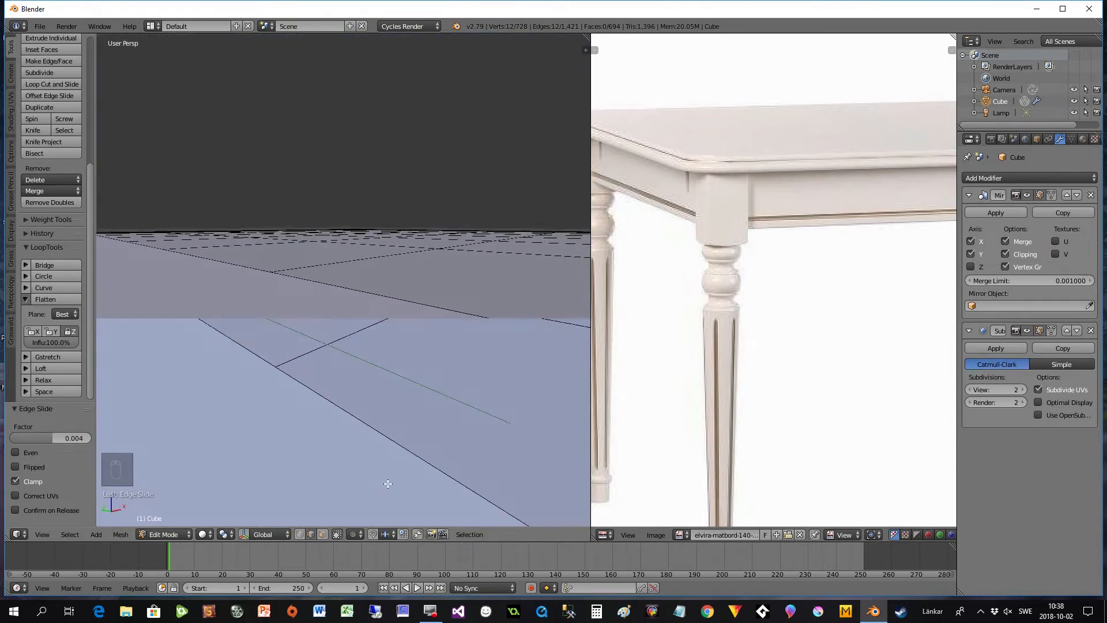
scroll(387, 483, "down", 10)
middle_click_drag(398, 459, 421, 411)
scroll(511, 401, "up", 3)
scroll(425, 421, "up", 1)
scroll(427, 409, "down", 3)
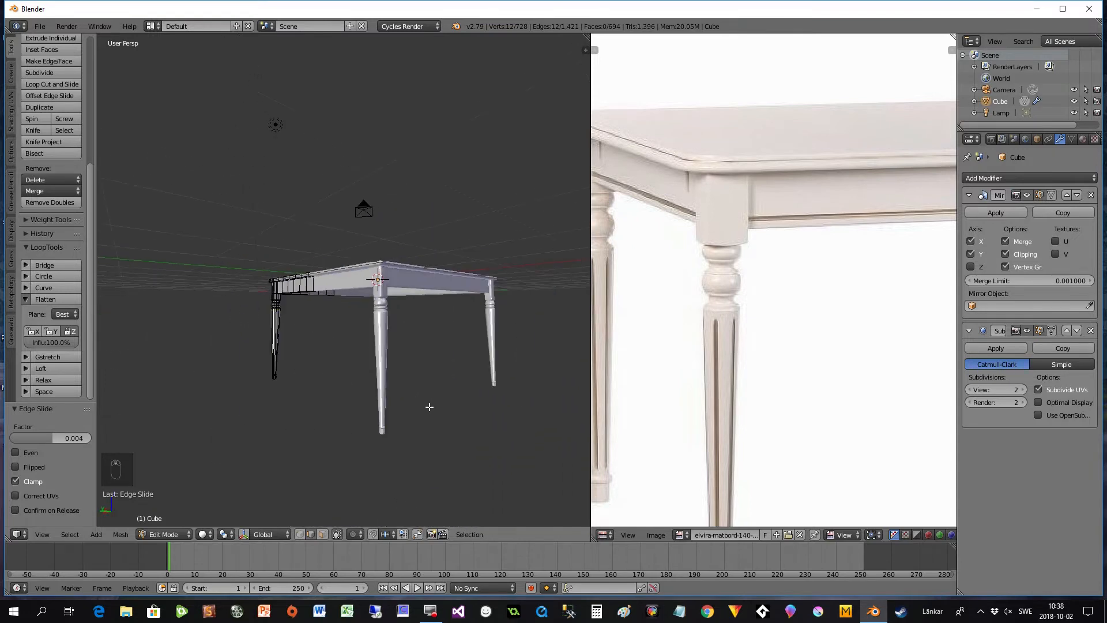
middle_click_drag(321, 384, 403, 393)
scroll(397, 391, "up", 4)
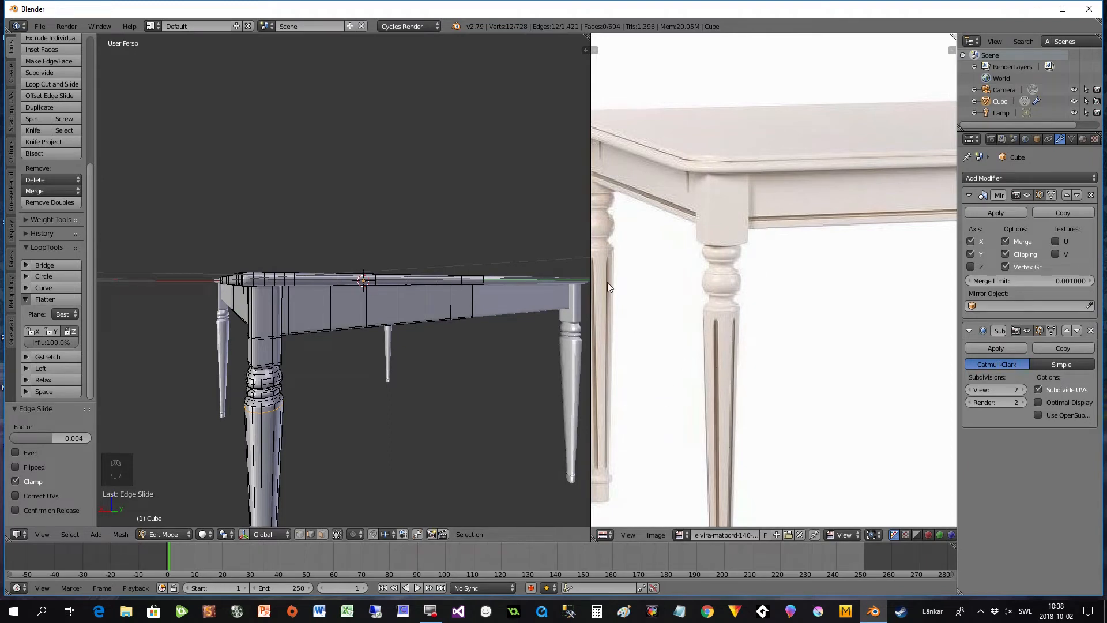
- In face mode, select the ring of long faces around the tapered leg shaft and reduce it to alternate faces with Checker Deselect
middle_click_drag(367, 444, 385, 321)
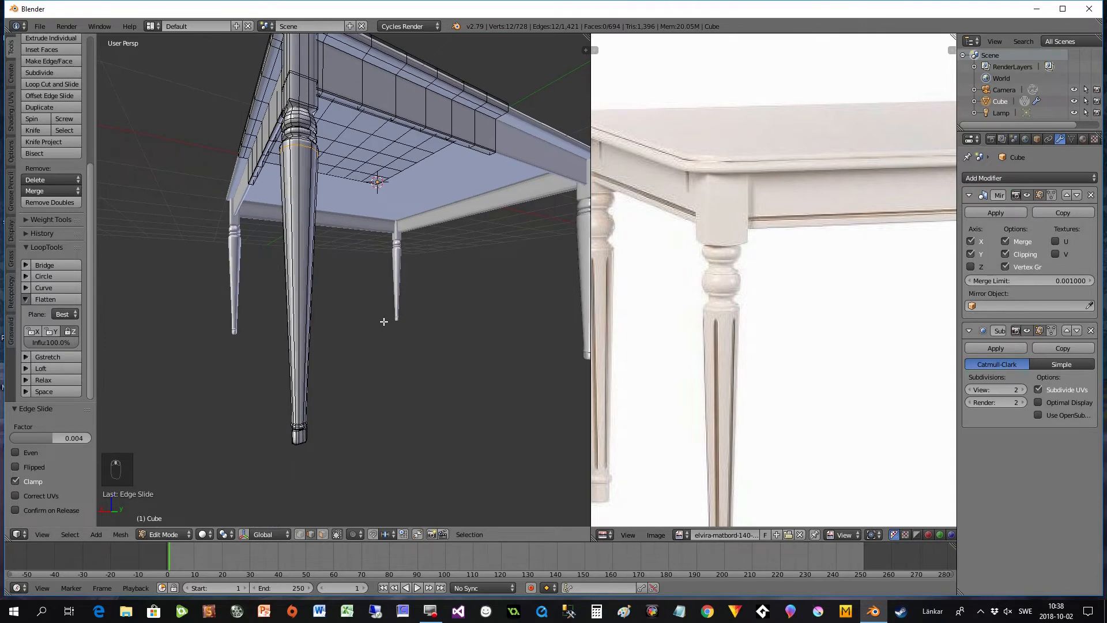
left_click(322, 534)
middle_click_drag(297, 310, 290, 308)
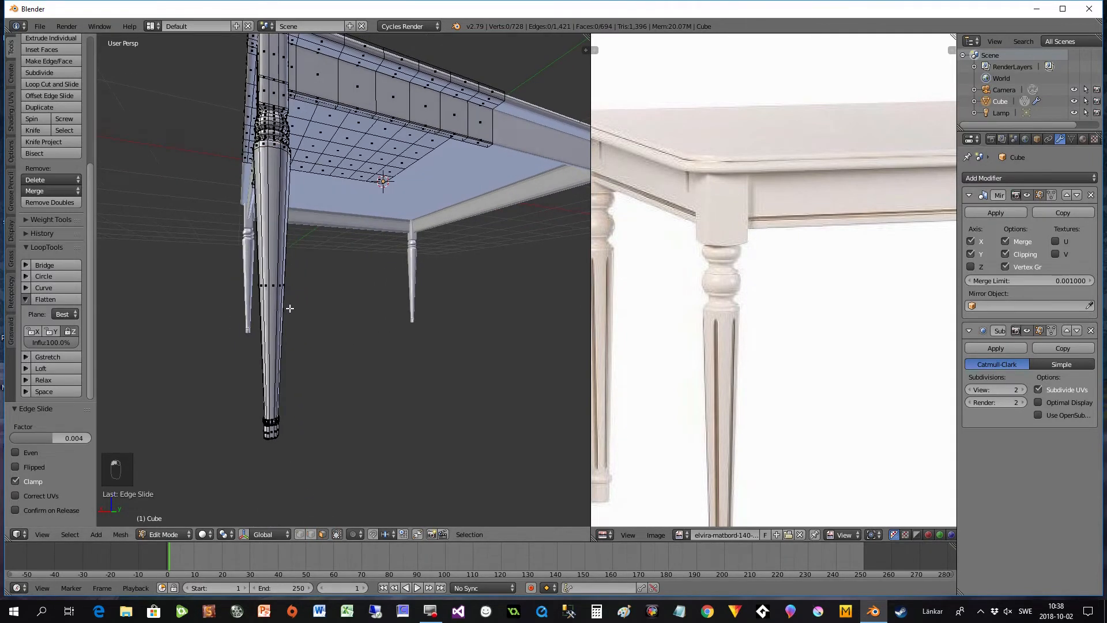
right_click(275, 286, "alt")
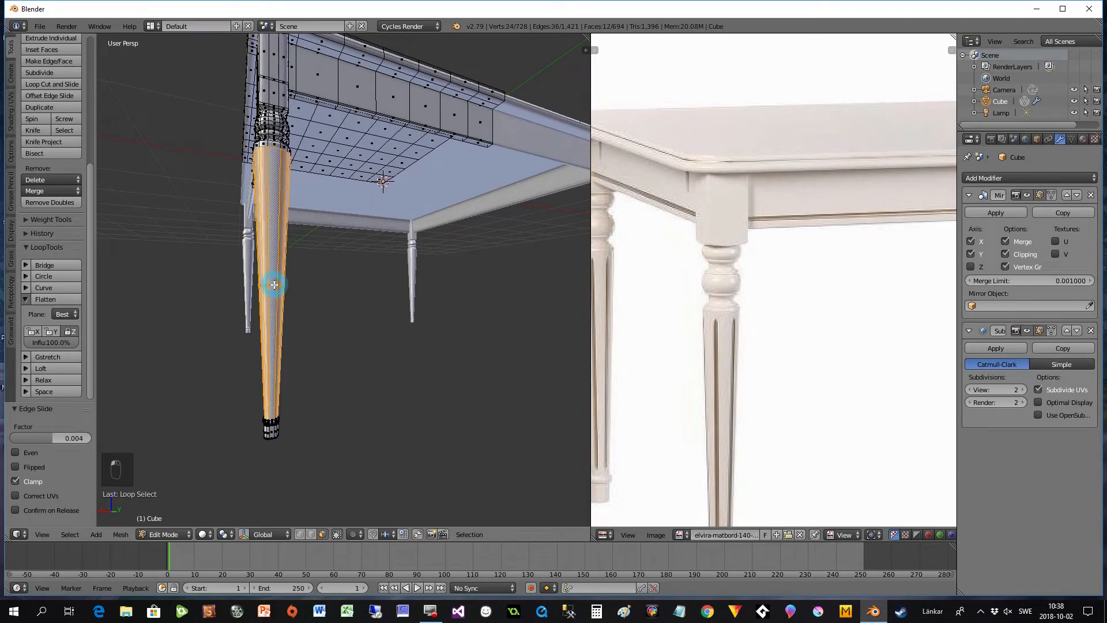
mouse_move(309, 303)
middle_mouse_down()
mouse_move(349, 317)
mouse_move(312, 319)
middle_mouse_up()
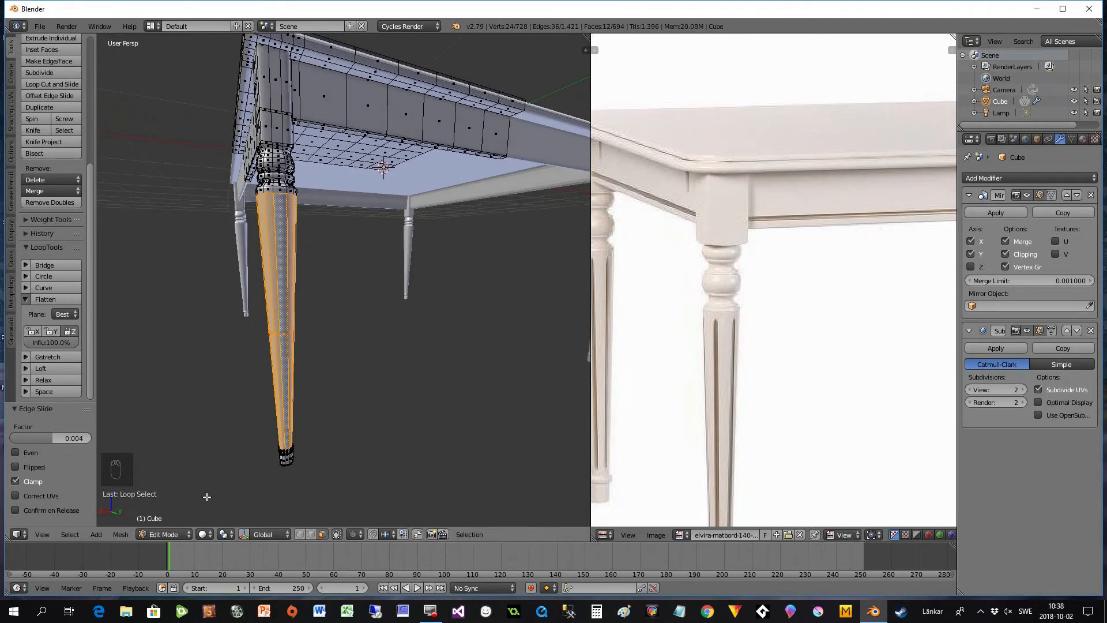
left_click(70, 535)
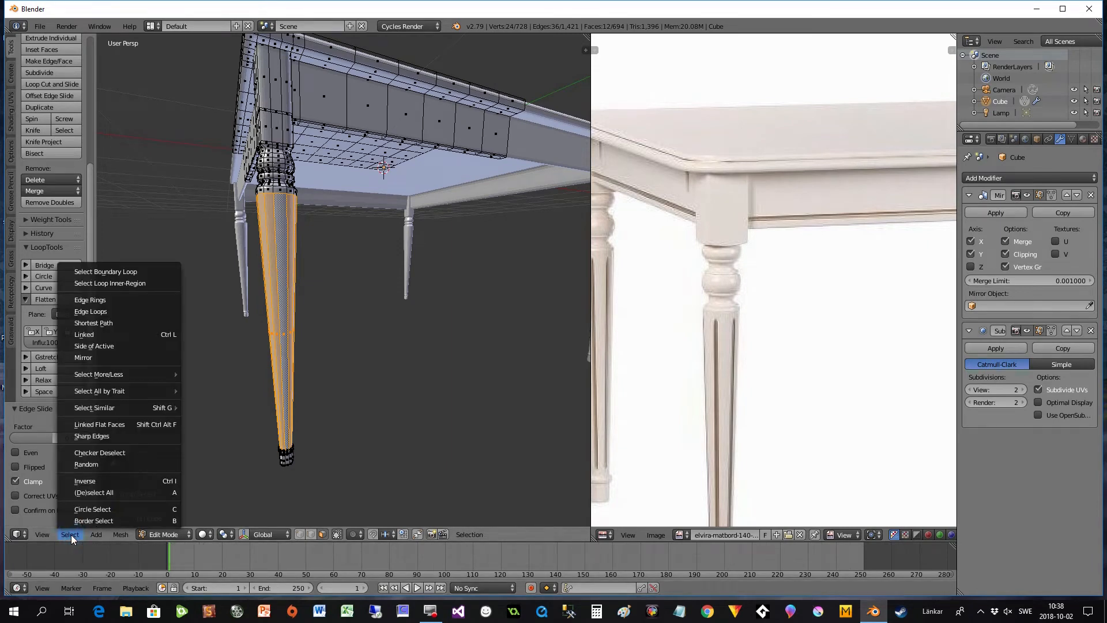
left_click(106, 453)
middle_click_drag(265, 404, 323, 325)
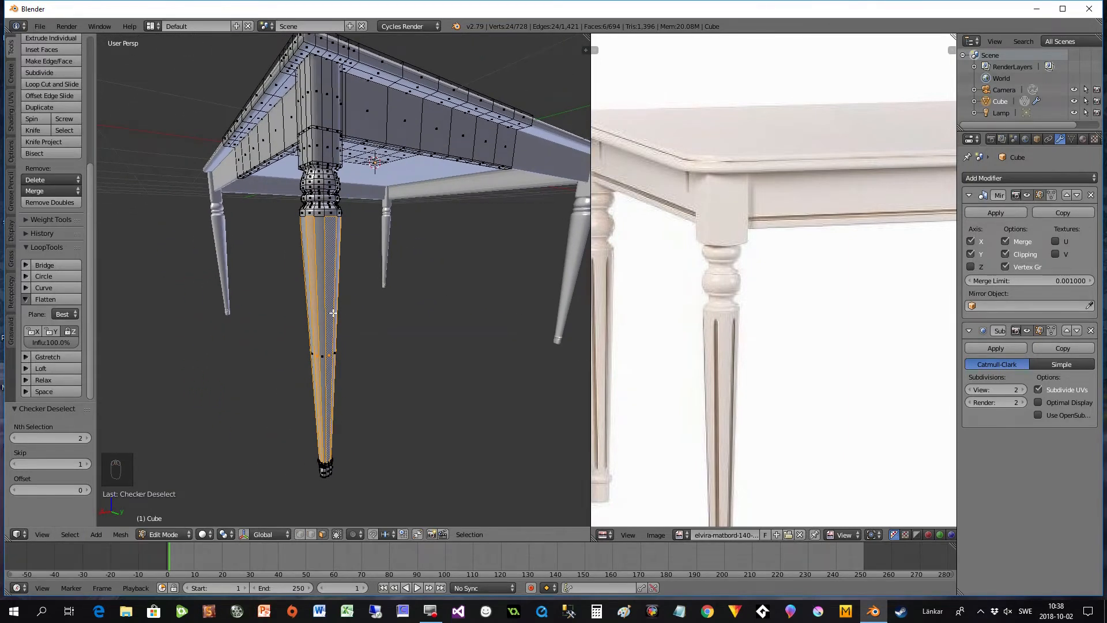
scroll(337, 311, "up", 2)
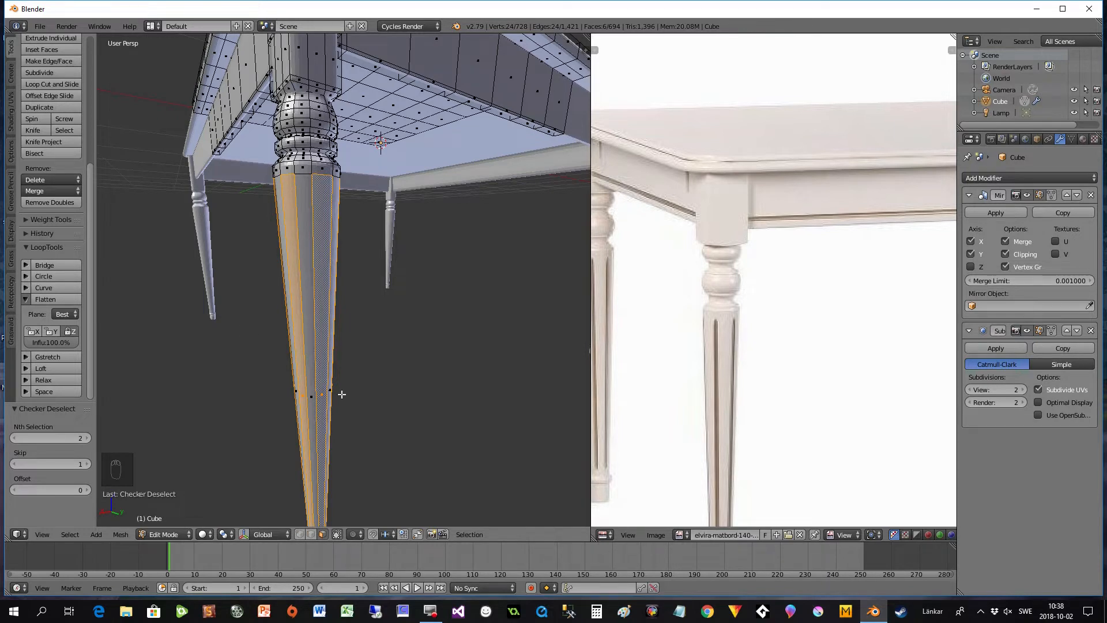
scroll(394, 360, "down", 2)
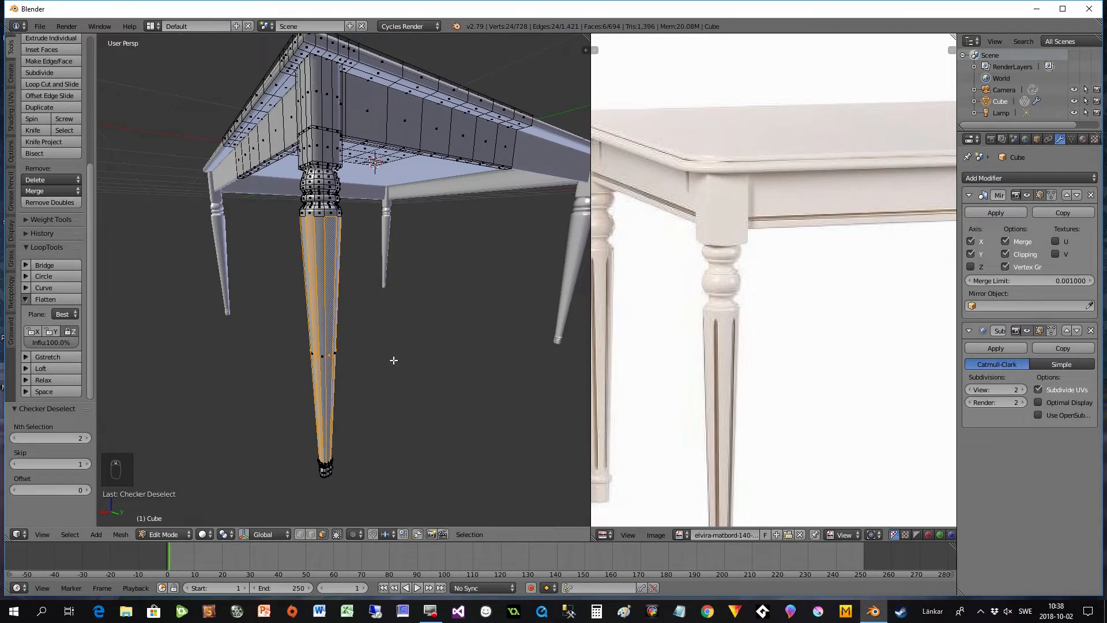
scroll(394, 359, "up", 2)
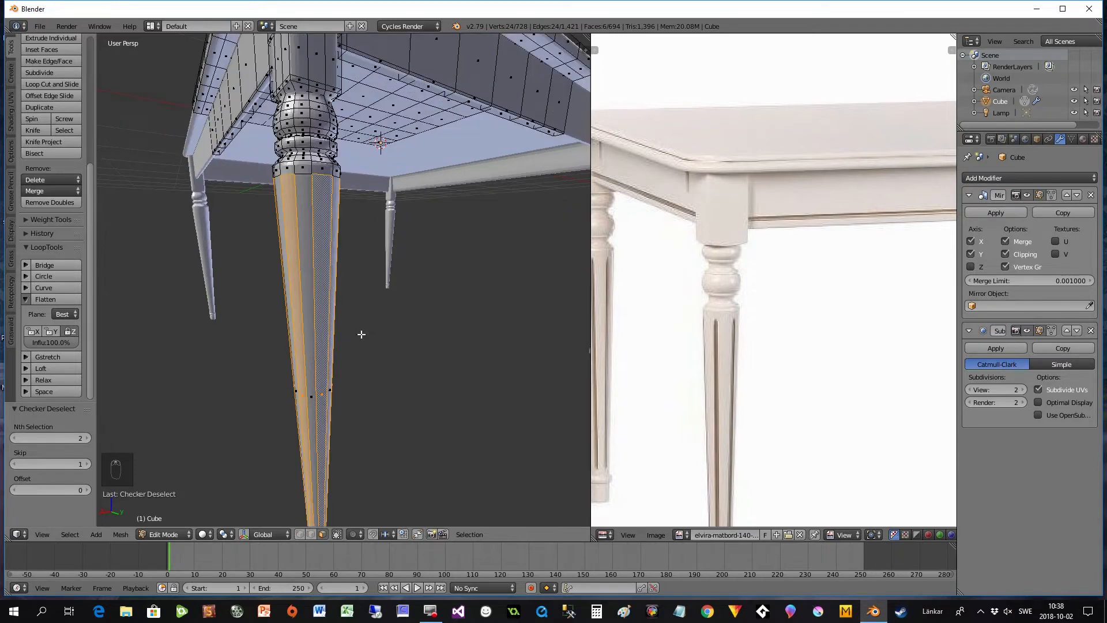
- Set the transform orientation to Normal and the pivot point to Individual Origins
left_click(271, 535)
left_click(270, 495)
left_click(225, 535)
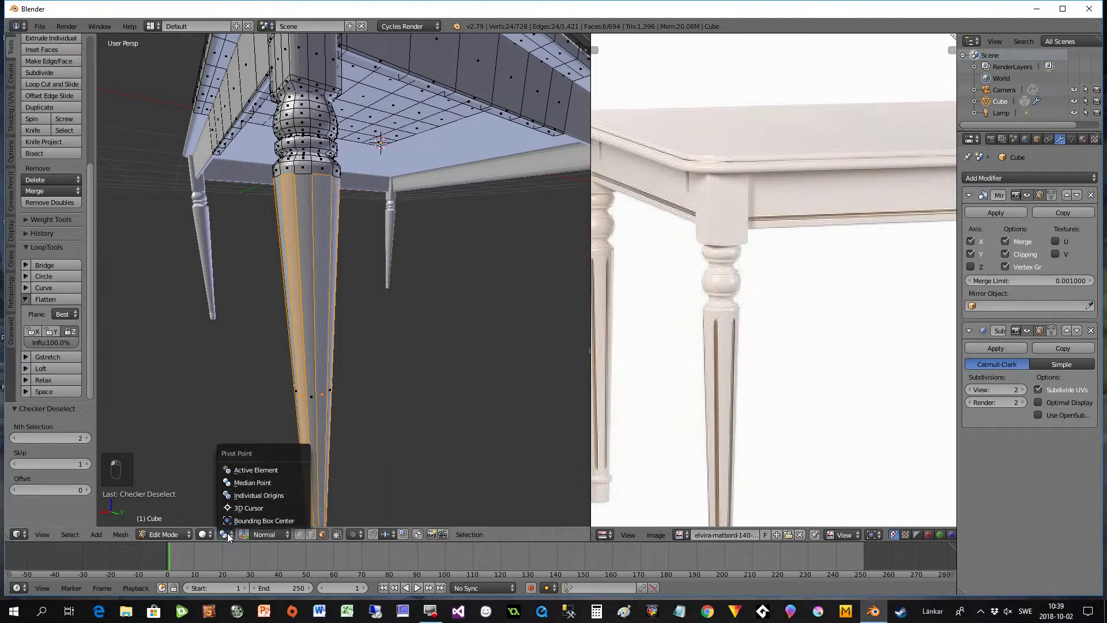
left_click(229, 497)
scroll(256, 392, "down", 2)
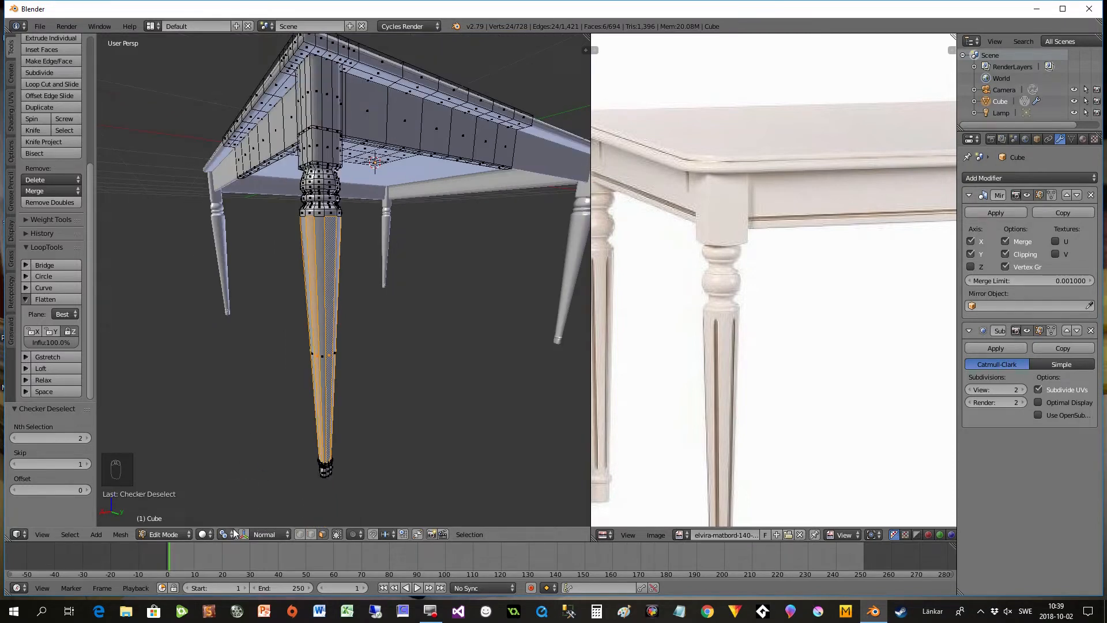
scroll(386, 369, "up", 2)
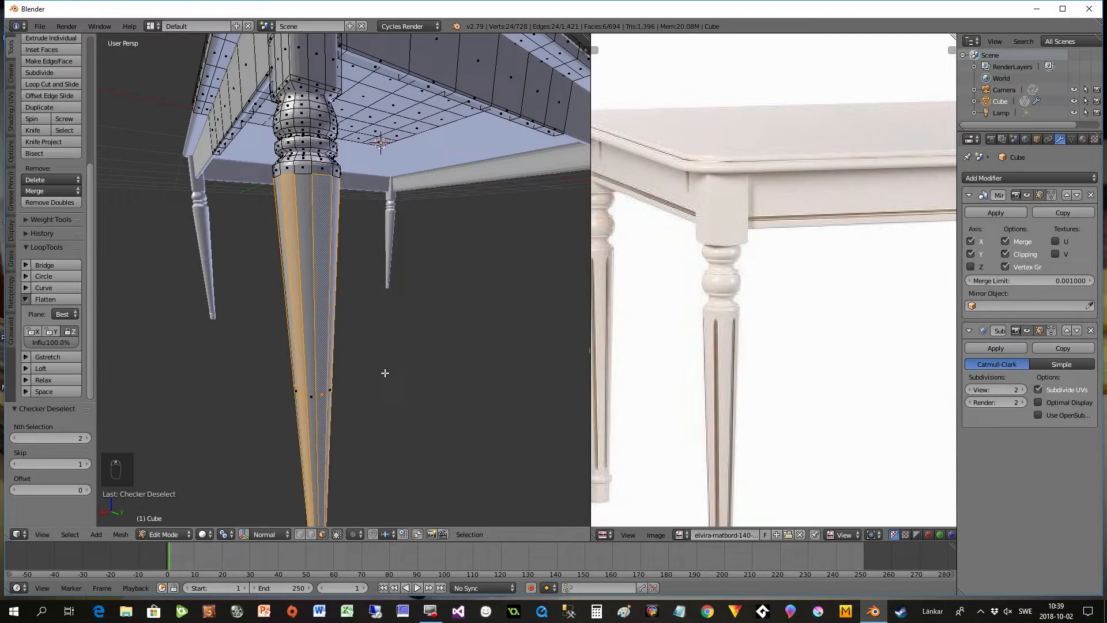
- Inset the alternate long faces of the tapered leg shaft with a thickness of about 0.0065
key("i")
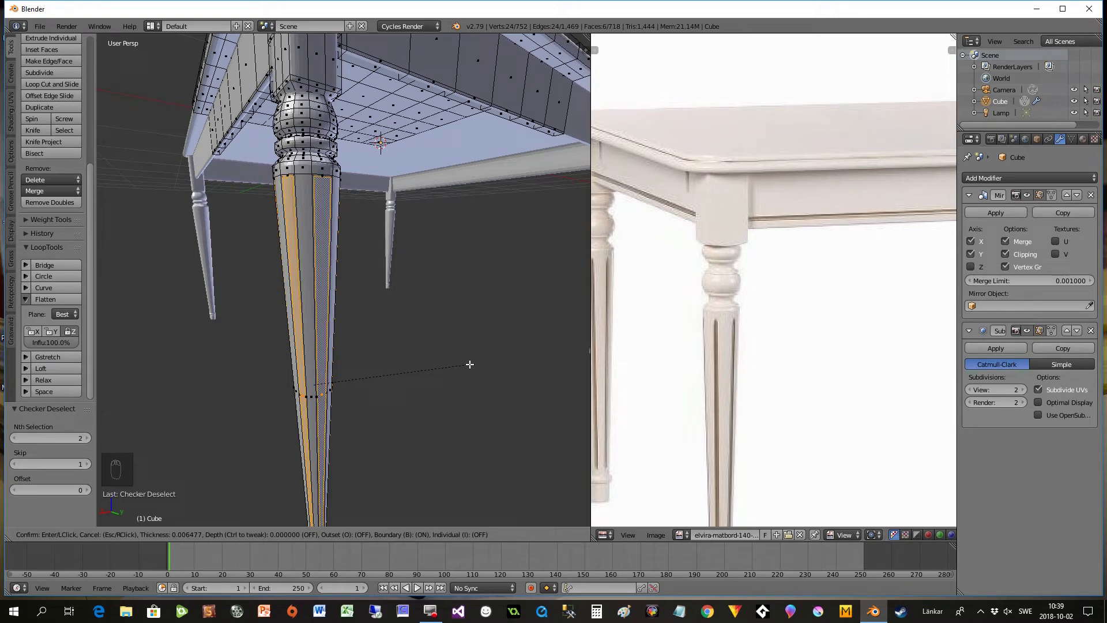
left_click(470, 365)
scroll(363, 326, "up", 3)
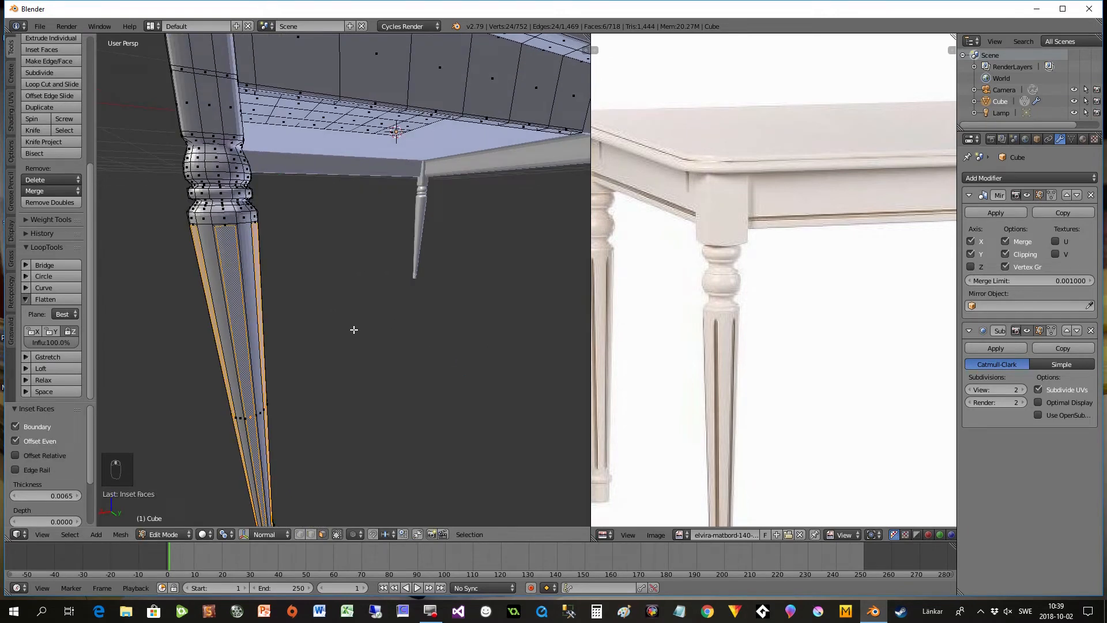
scroll(287, 292, "down", 3)
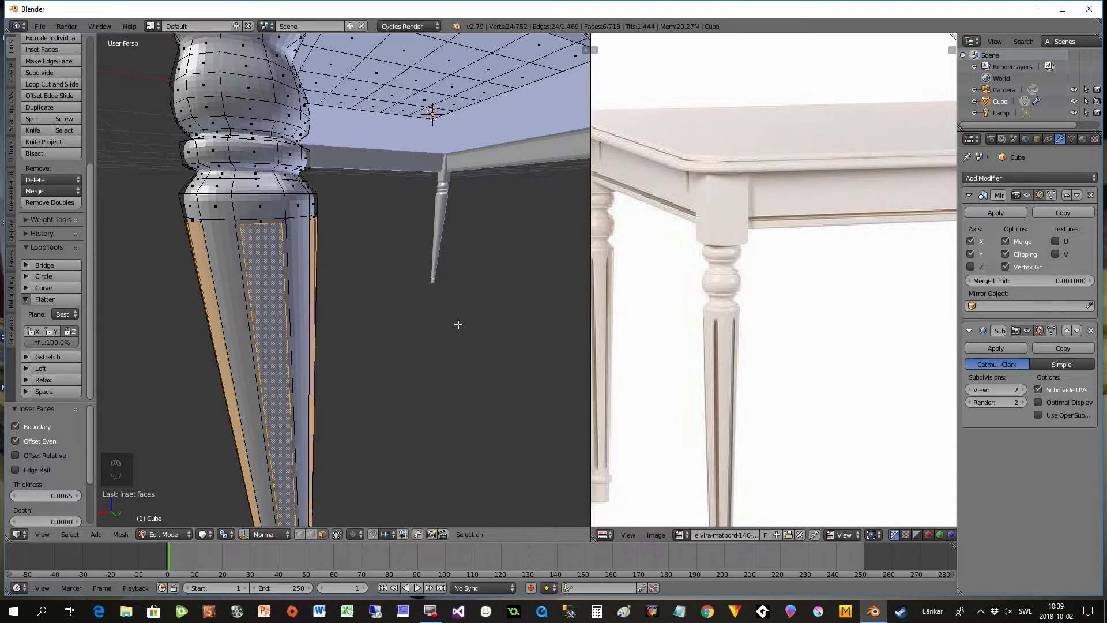
- Inset the selected alternate leg shaft faces a second time with a thickness of about 0.0025
key("i")
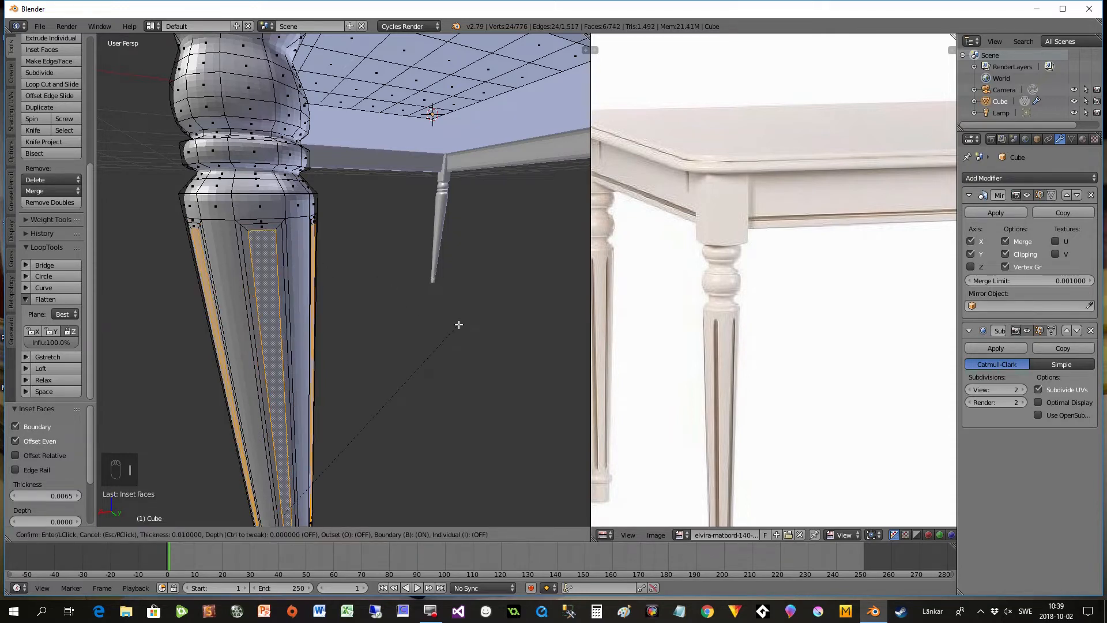
type("0.002517")
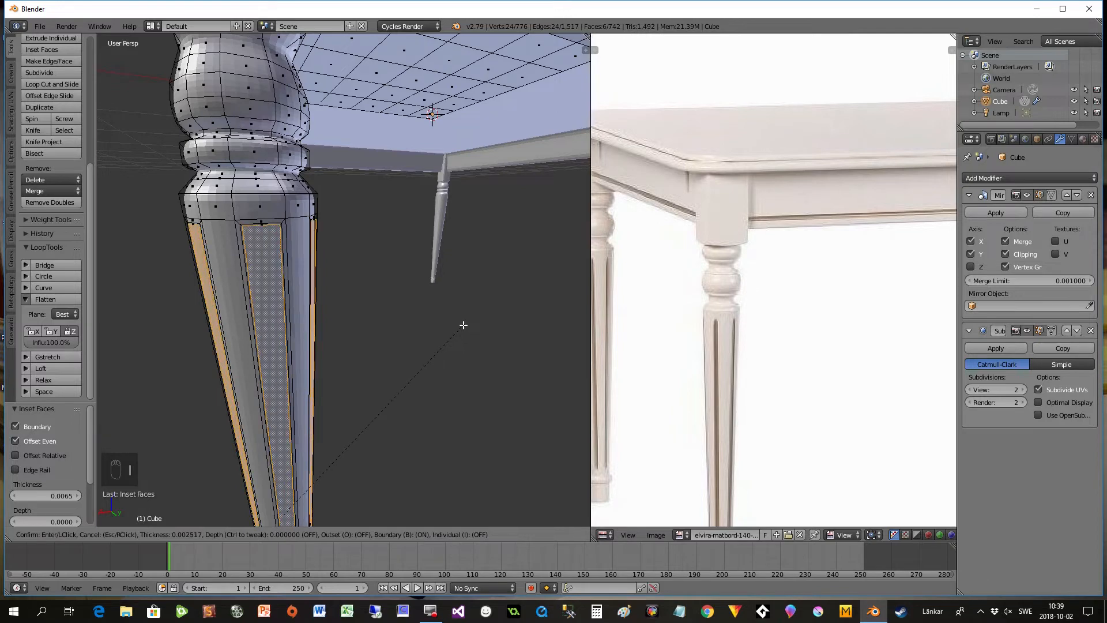
key("Return")
scroll(282, 235, "up", 3)
scroll(277, 238, "down", 3)
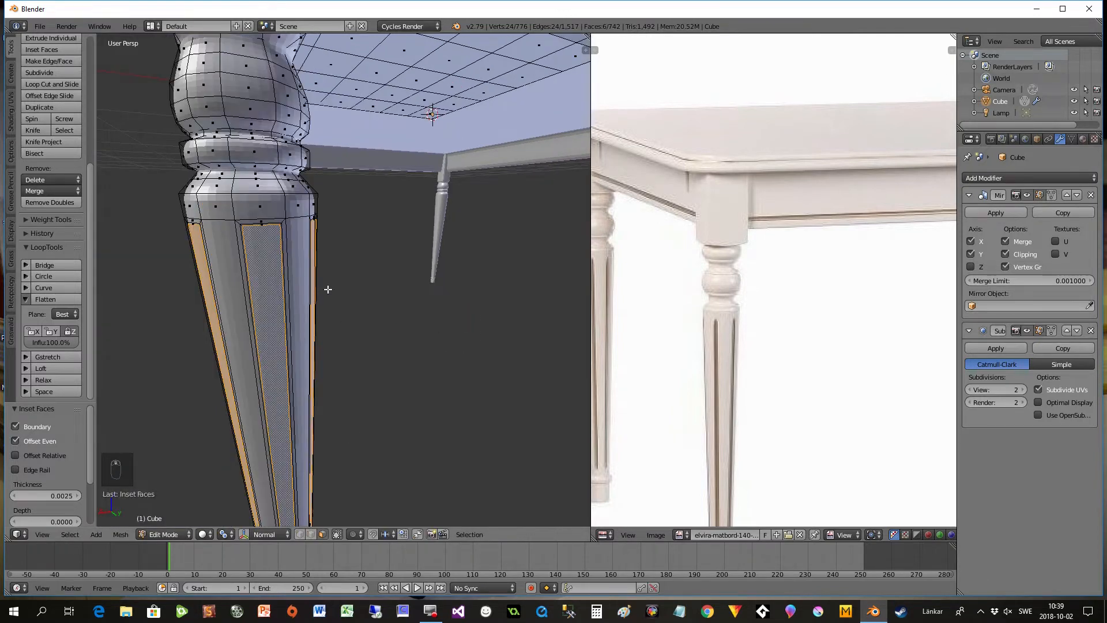
scroll(396, 329, "down", 3)
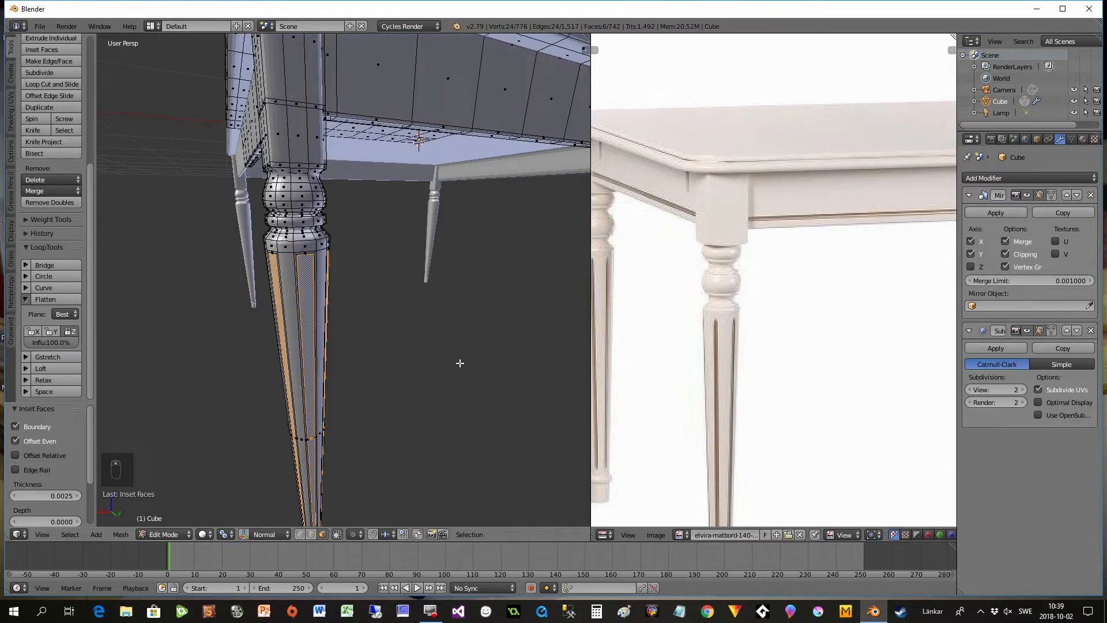
- Move the inset shaft faces inward along their normal Z axis by about 0.023 to form flutes, and check the leg in Object Mode
key("g")
key("z")
key("z")
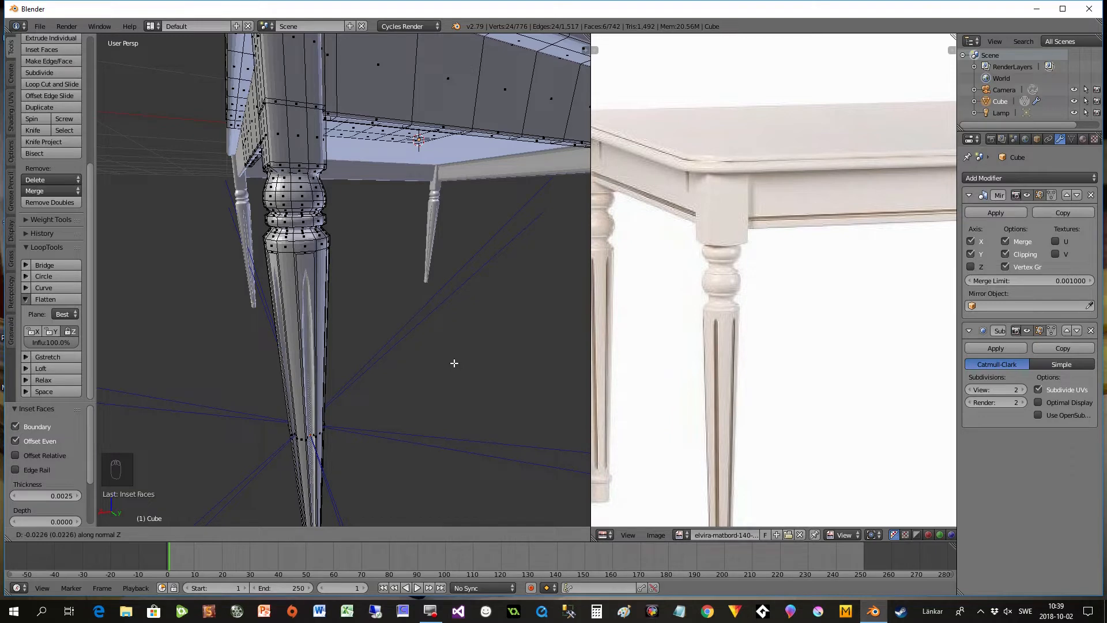
left_click(453, 362)
middle_click_drag(453, 362, 422, 388)
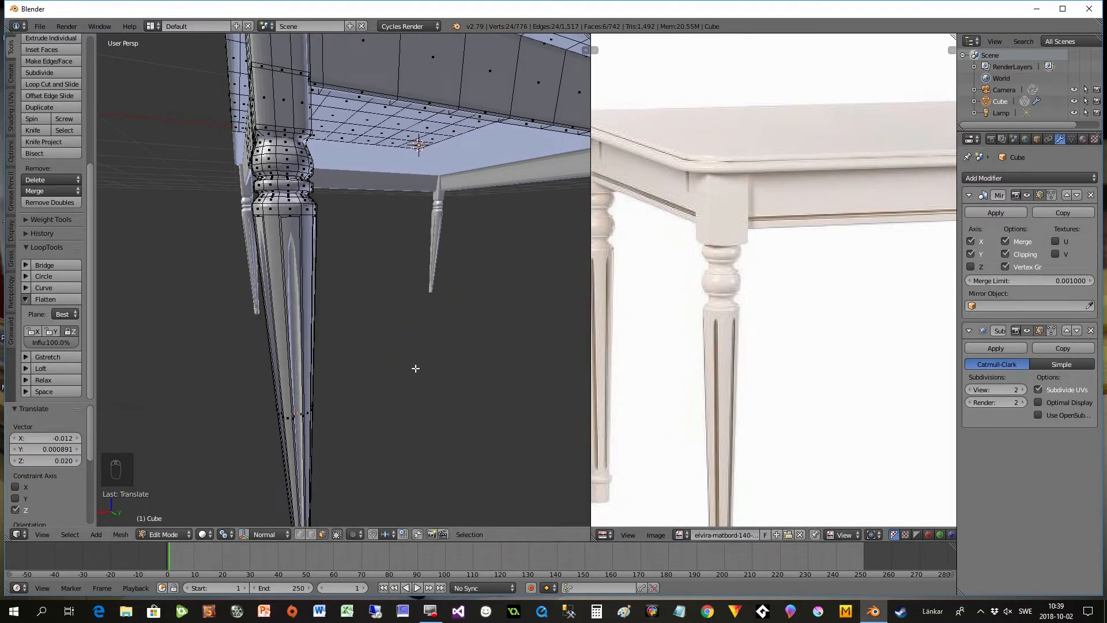
key("Tab")
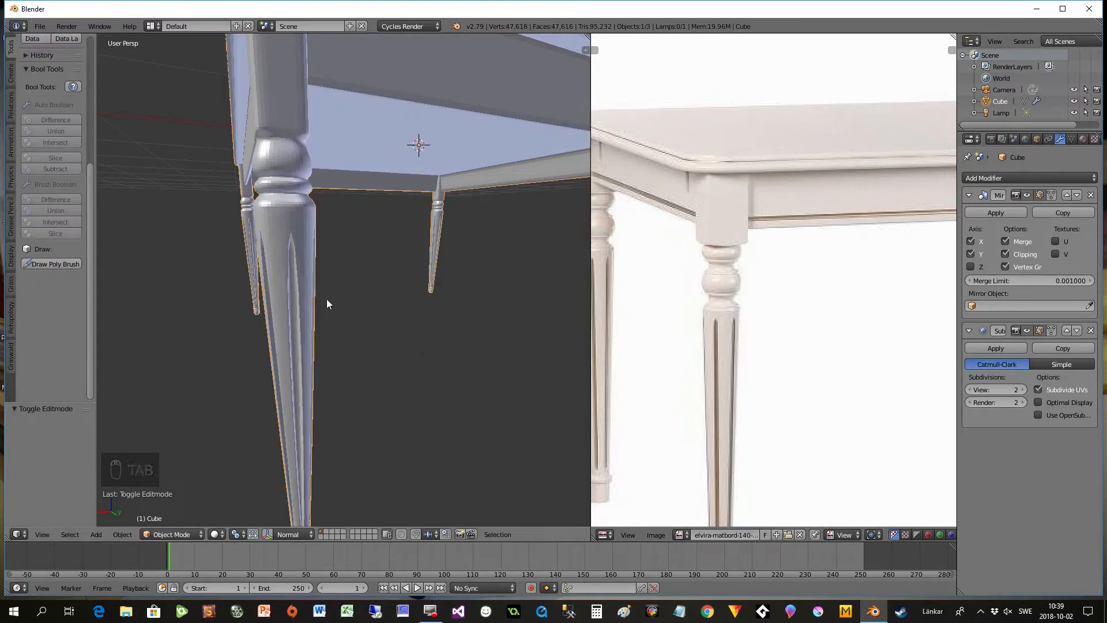
key("Tab")
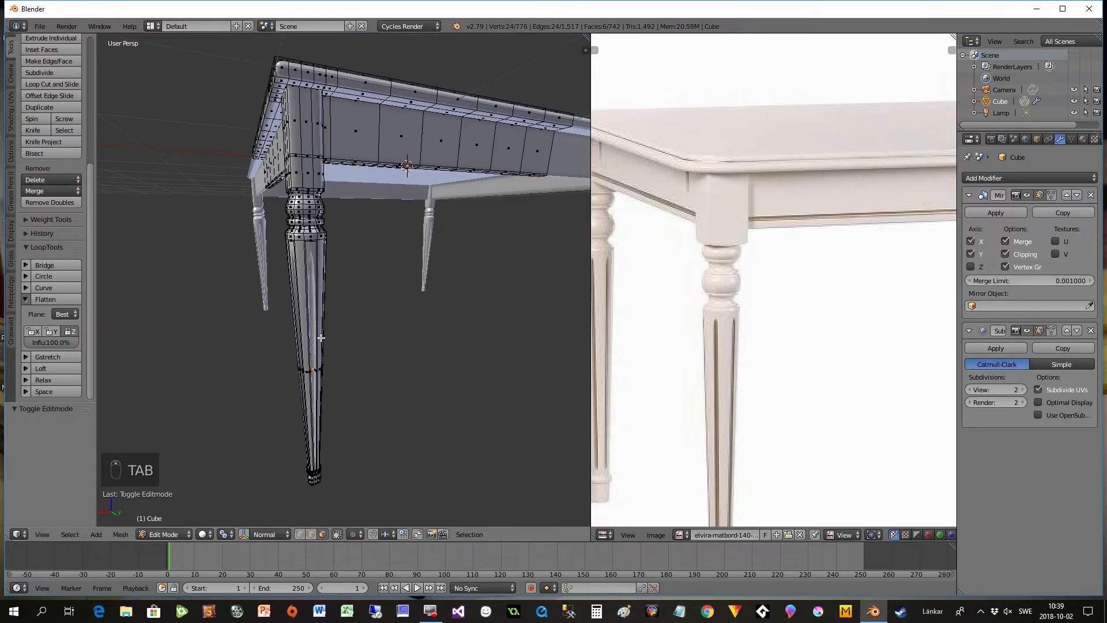
- Add a loop cut around the fluted leg shaft and slide it up close to the flutes' upper ends
scroll(325, 350, "up", 2)
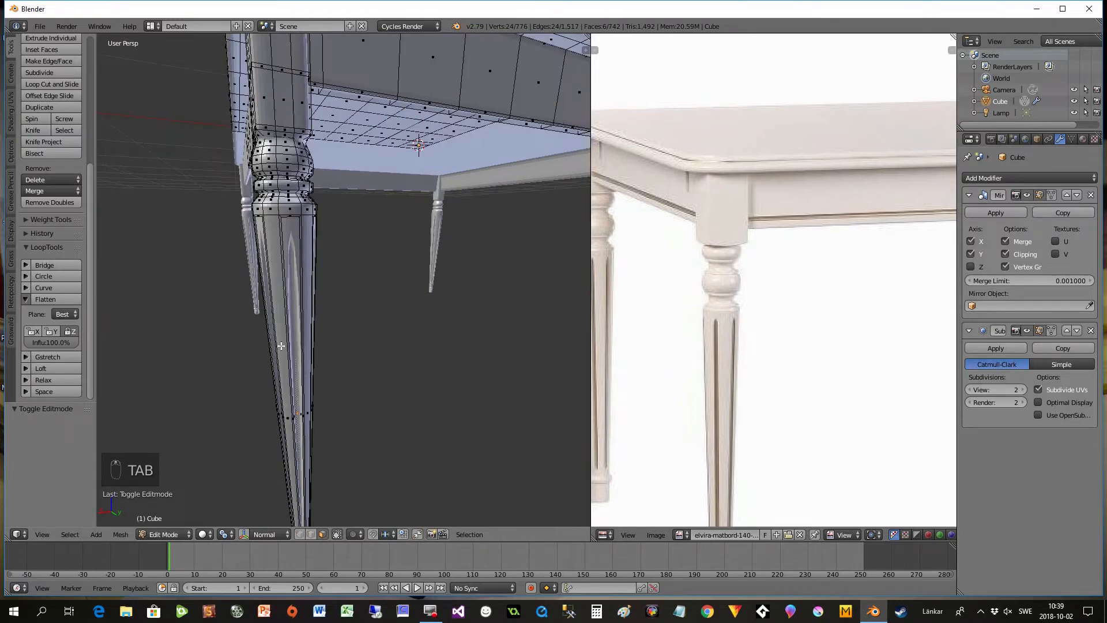
key("ctrl+r")
left_click(282, 374)
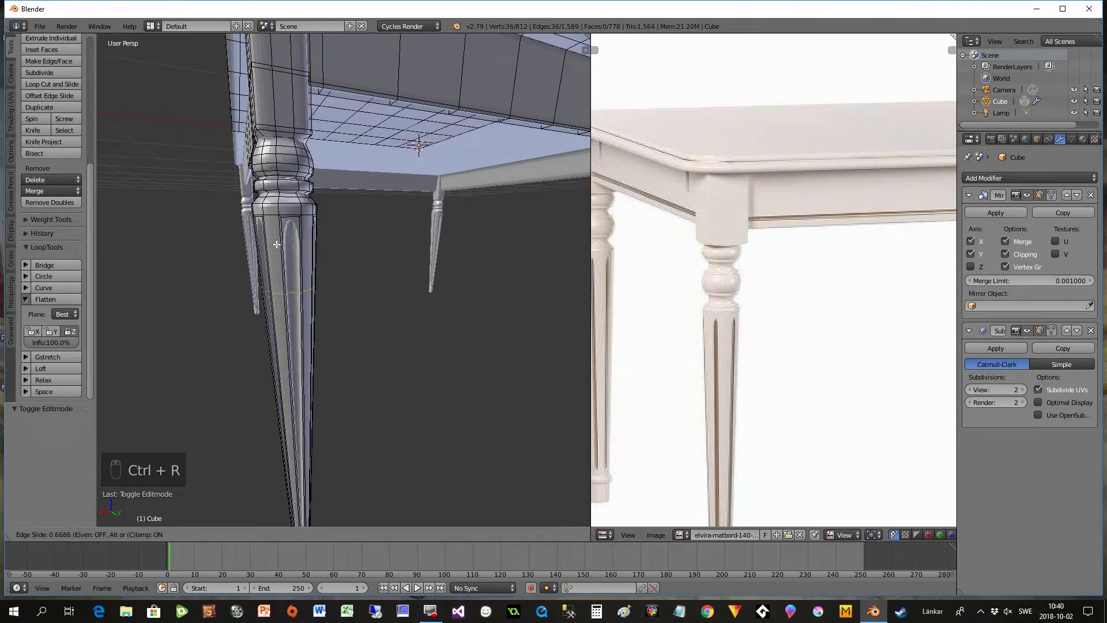
left_click(278, 210)
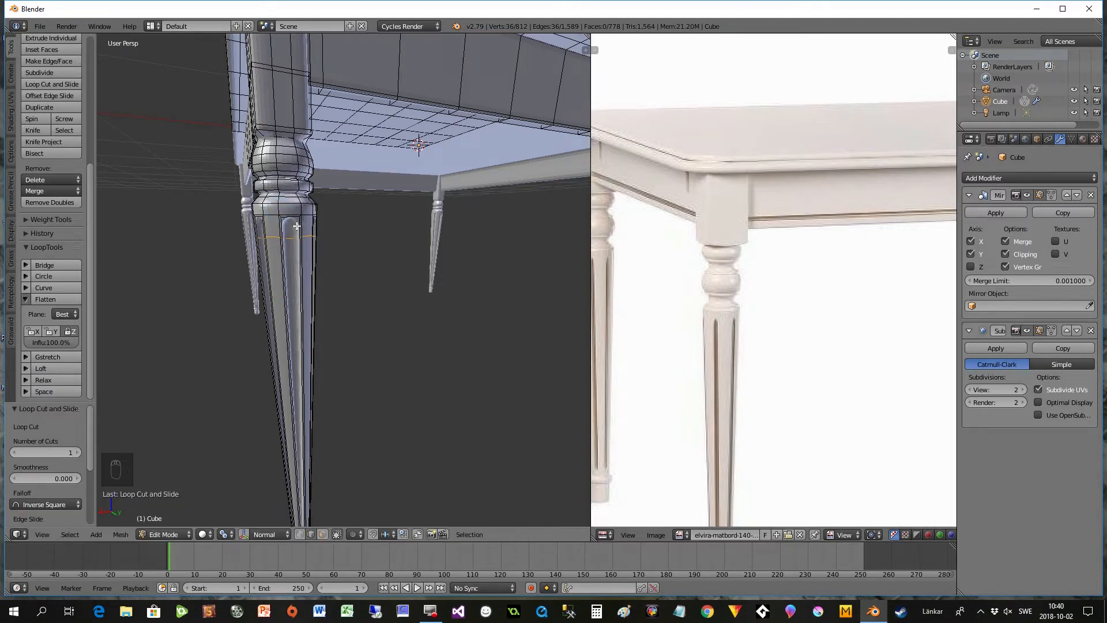
- Add another loop cut around the leg shaft and slide it down close to the flutes' lower ends above the foot
middle_click_drag(365, 434, 361, 366)
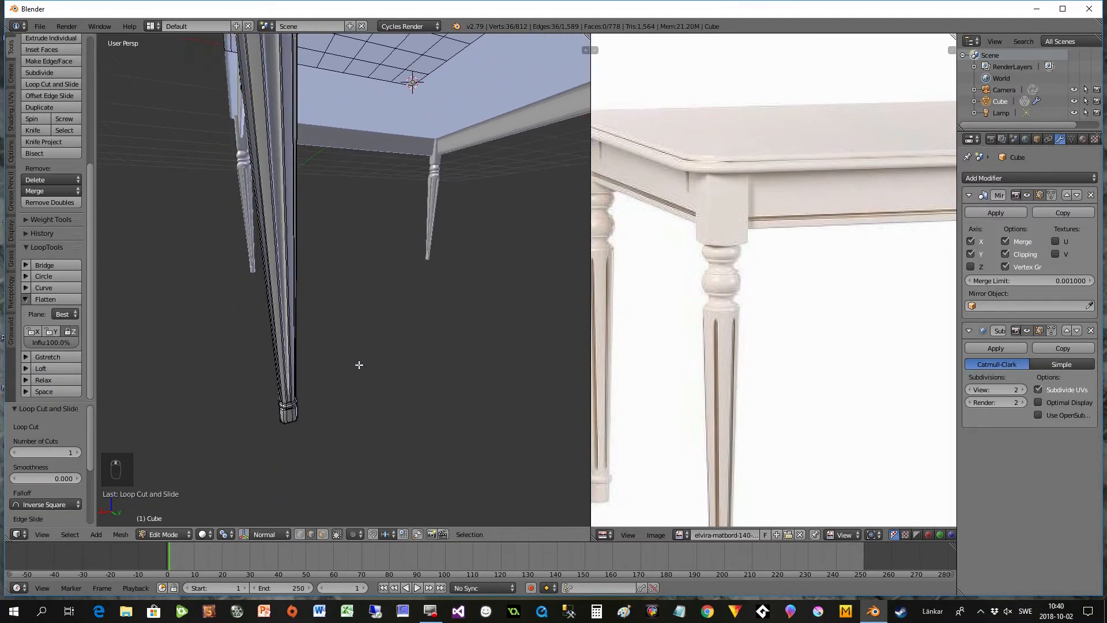
scroll(272, 388, "up", 4)
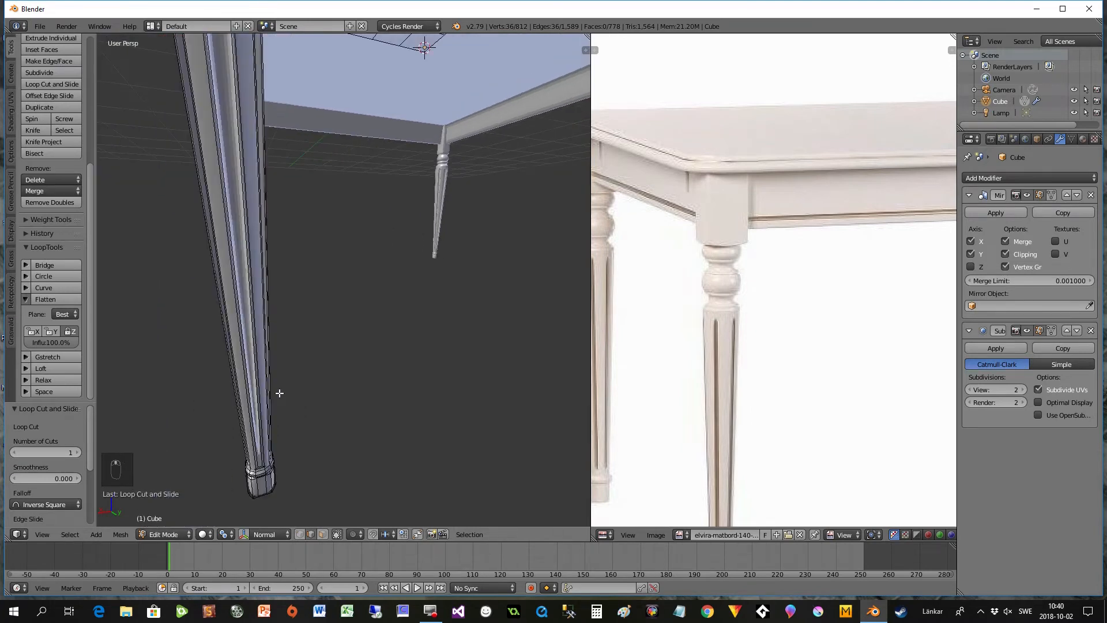
mouse_move(279, 393)
middle_mouse_down()
mouse_move(294, 393)
mouse_move(285, 374)
middle_mouse_up()
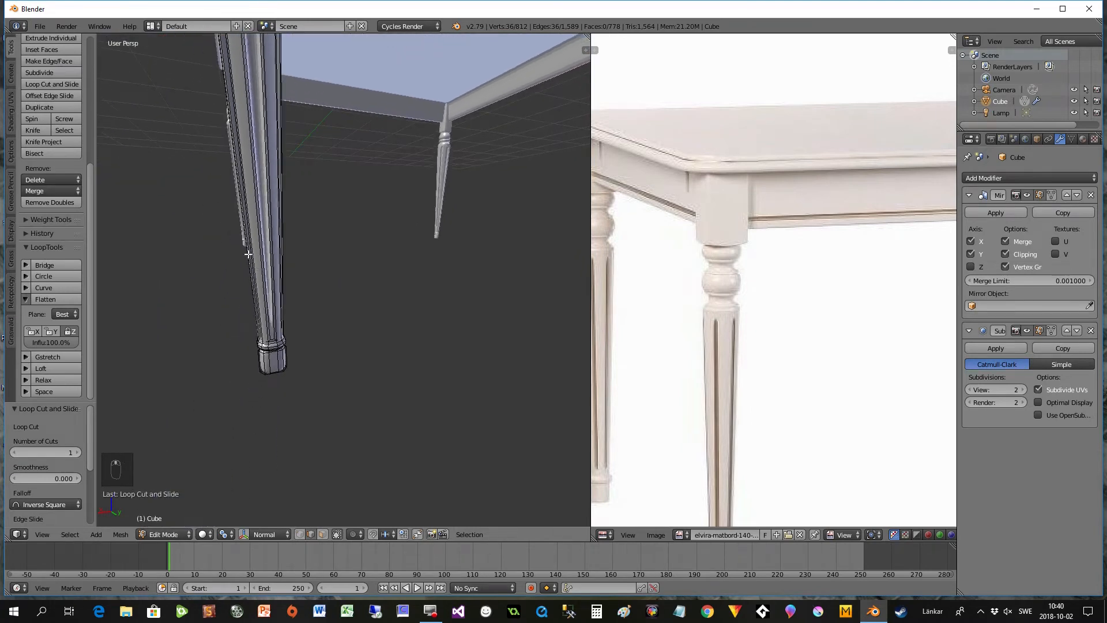
key("ctrl+r")
left_click(227, 165)
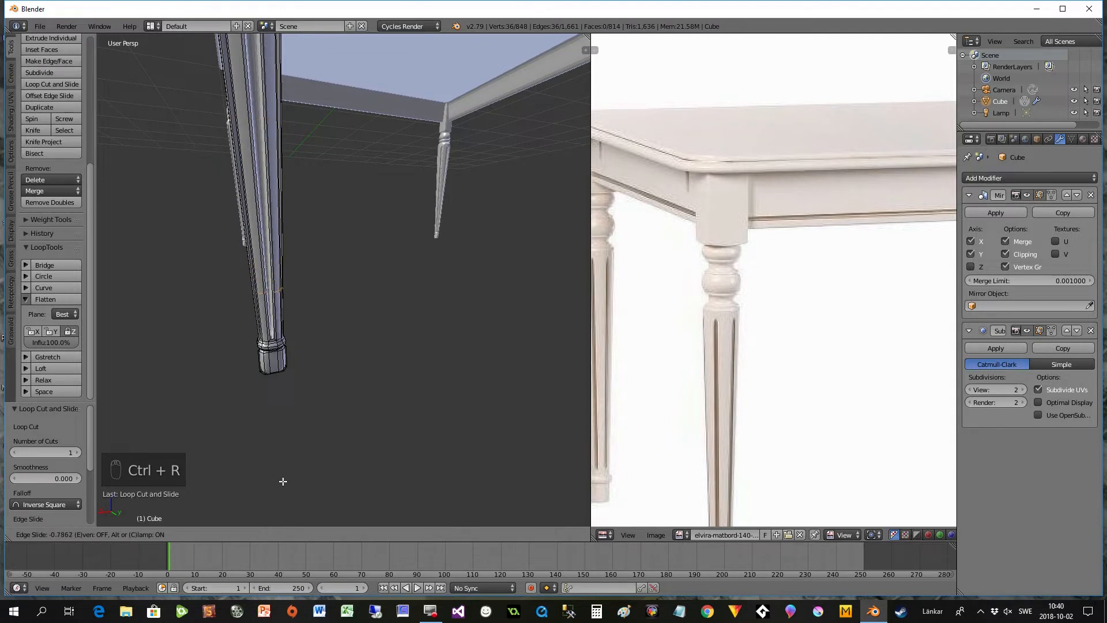
left_click(303, 46)
- Check the leg's flutes, return to Object Mode and apply smooth shading to the table
middle_click_drag(341, 124, 349, 182)
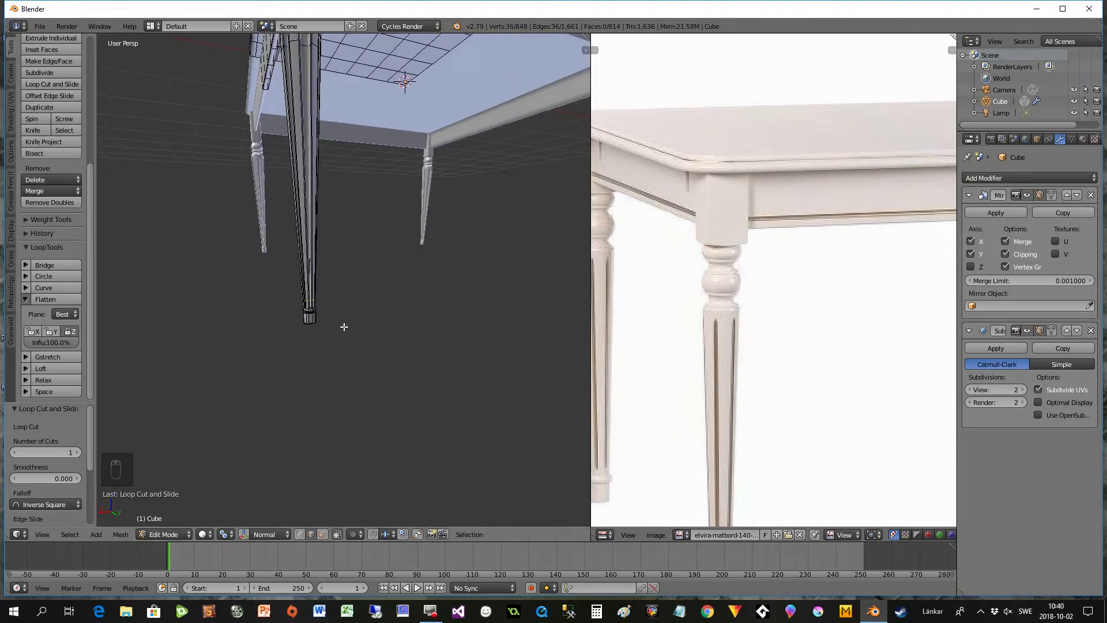
scroll(321, 320, "up", 2)
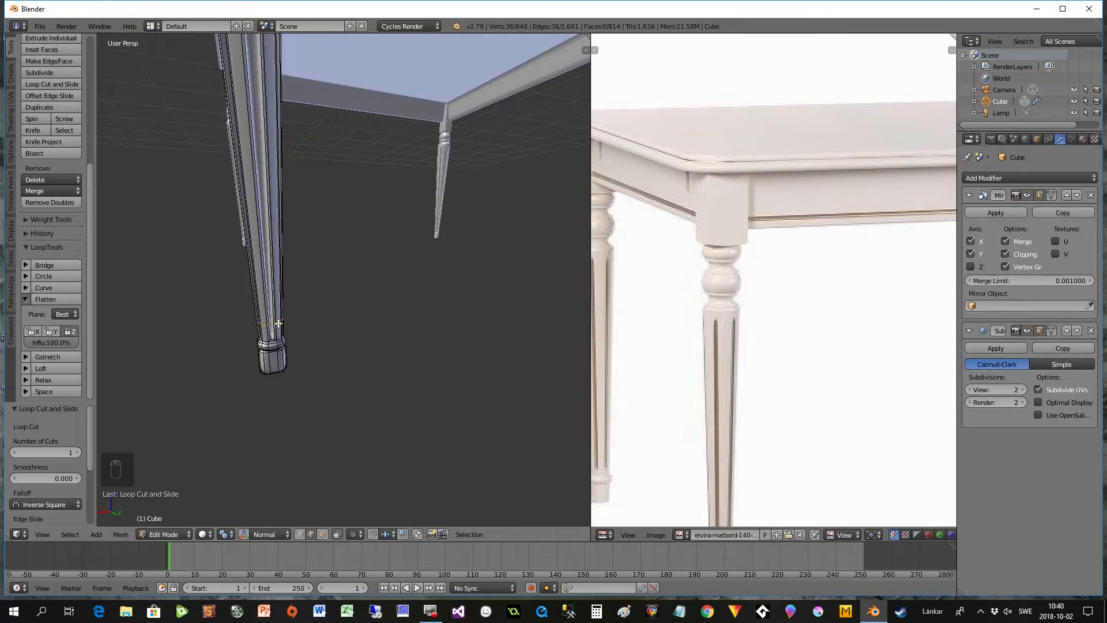
scroll(267, 214, "down", 2)
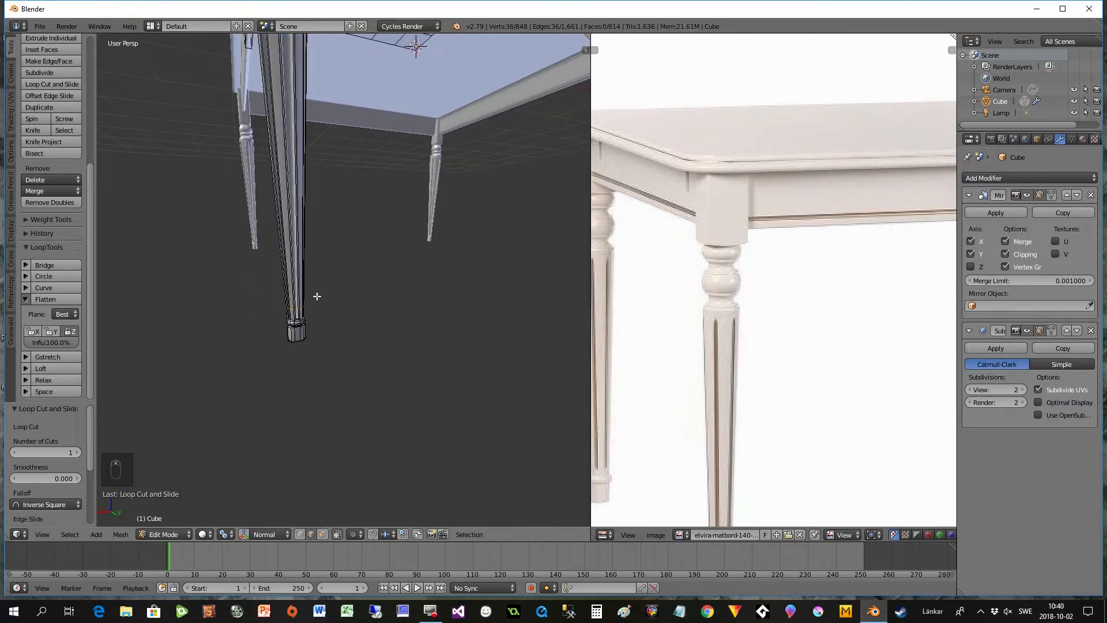
scroll(317, 299, "down", 1)
middle_click_drag(345, 280, 348, 318, "shift")
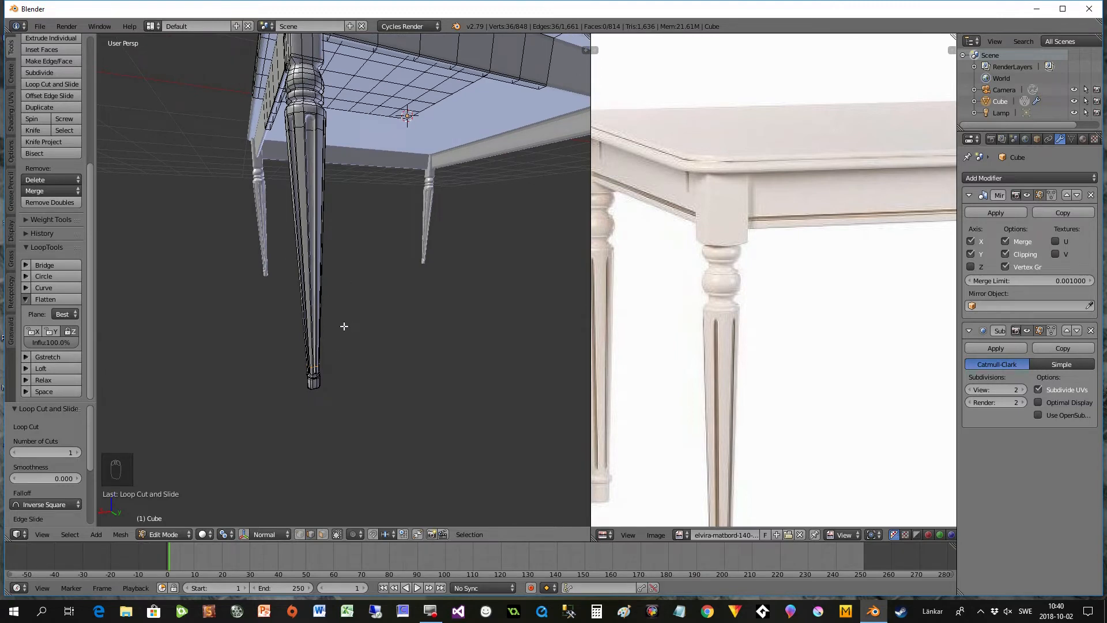
key("Tab")
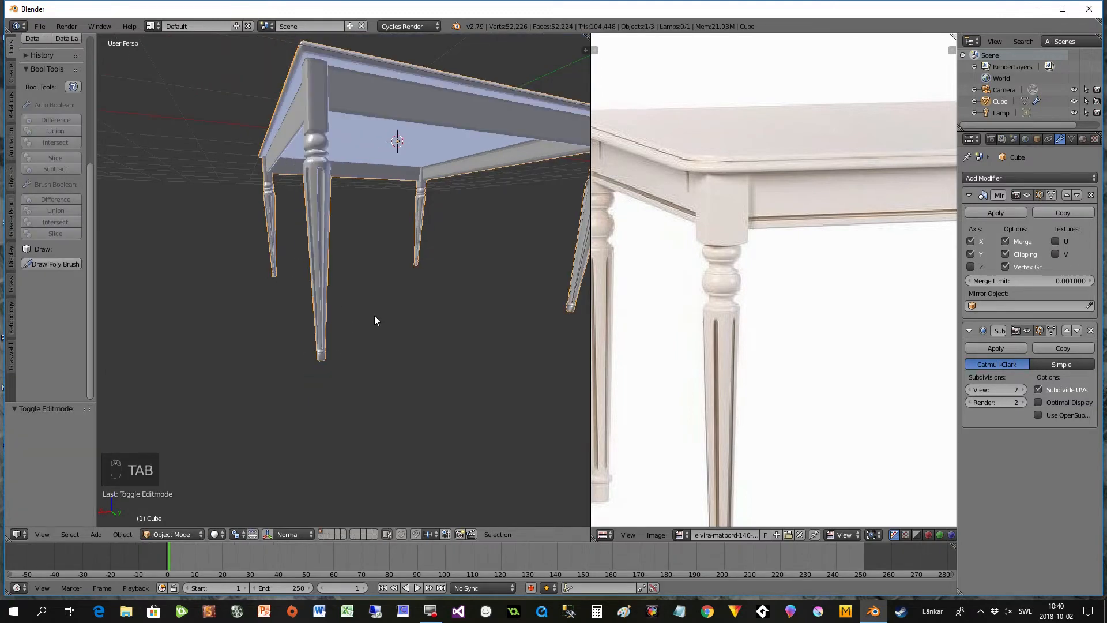
mouse_move(367, 276)
middle_mouse_down()
mouse_move(331, 276)
mouse_move(355, 281)
middle_mouse_up()
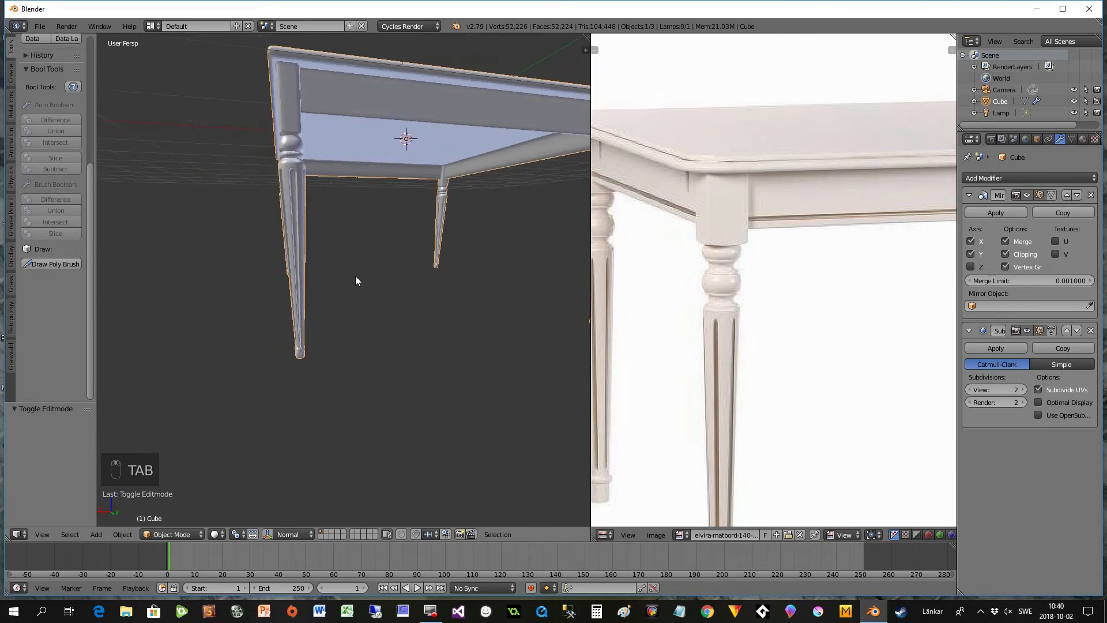
scroll(91, 145, "up", 8)
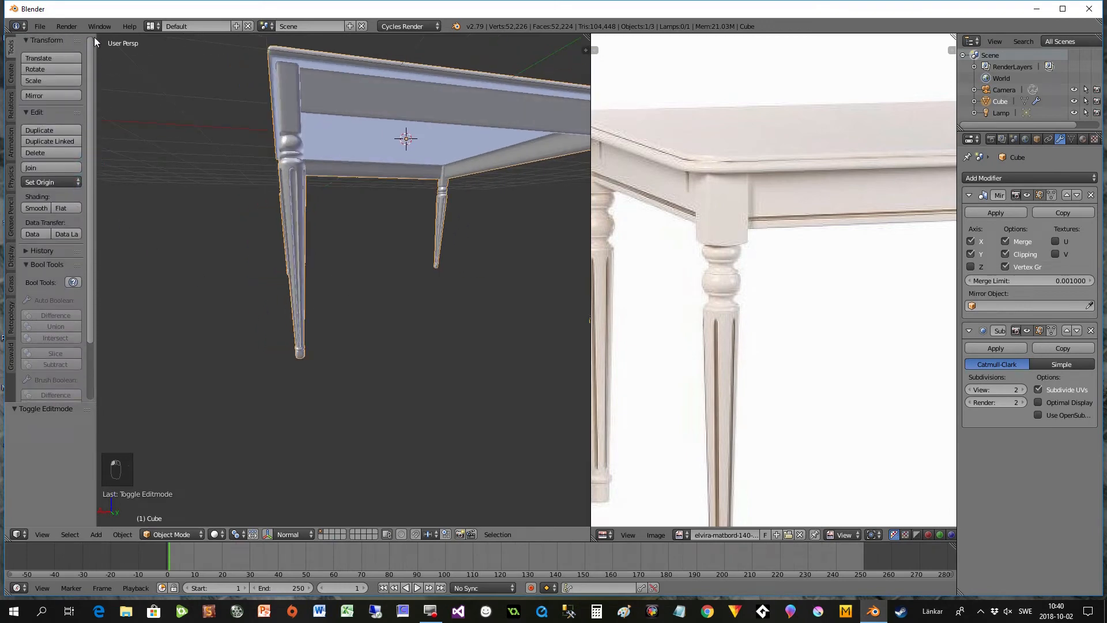
left_click(36, 208)
- In Edit Mode, add a horizontal loop cut around the apron and slide it slightly below mid-height
middle_click_drag(335, 210, 392, 222)
middle_click_drag(406, 279, 311, 277)
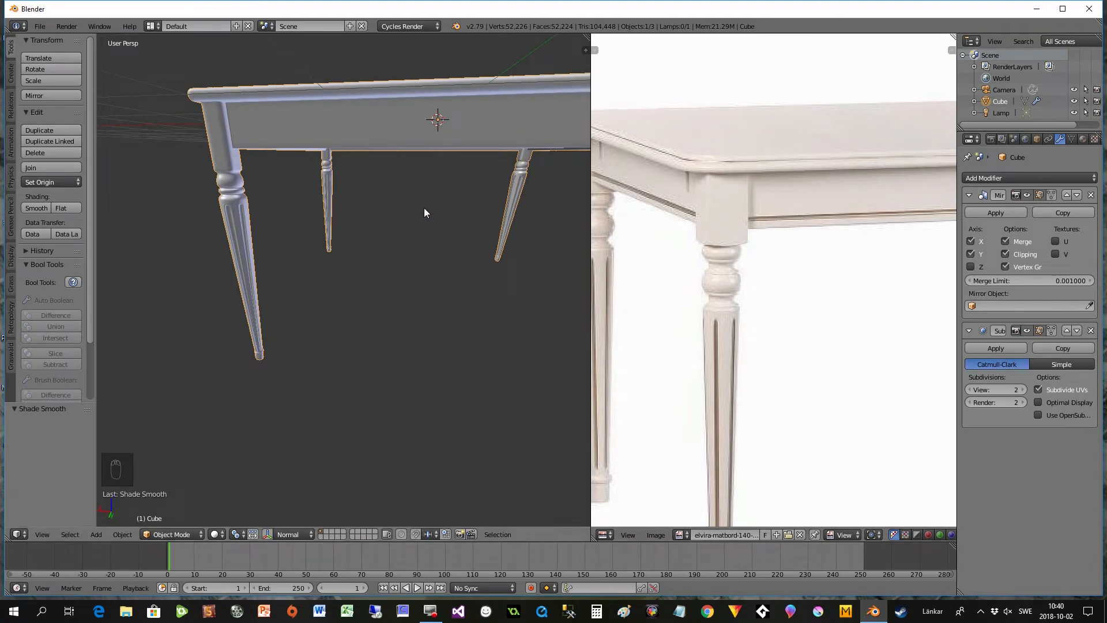
middle_click_drag(412, 207, 267, 232)
key("Tab")
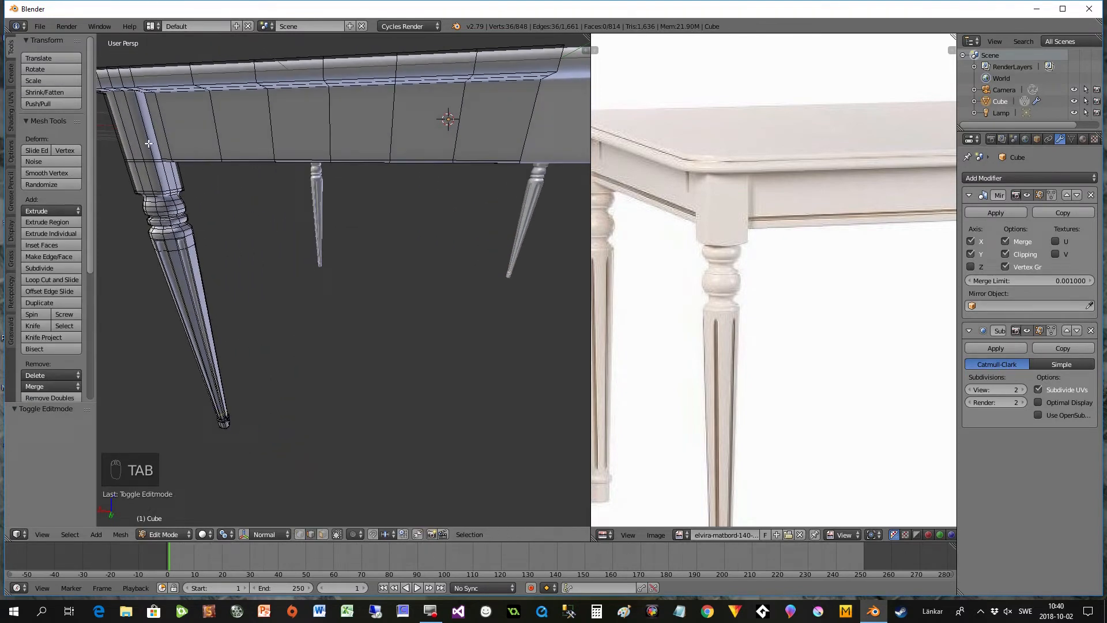
key("ctrl+r")
left_click(131, 124)
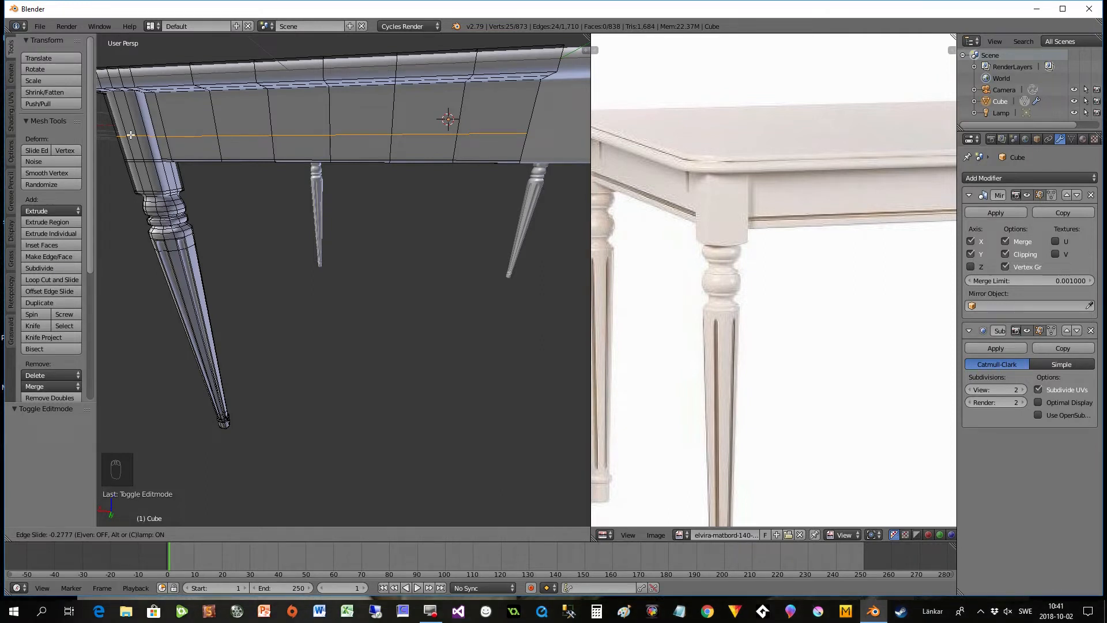
left_click(131, 135)
- Add four evenly spaced loop cuts between the new apron loop and the apron's lower edge, without sliding them
middle_click_drag(211, 171, 229, 169)
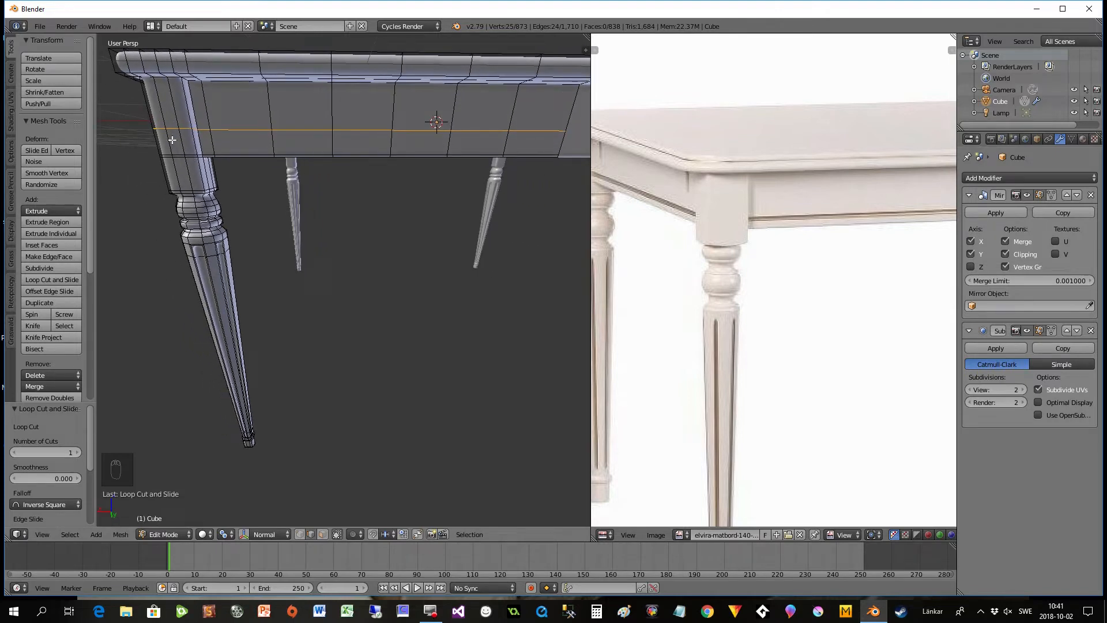
key("ctrl+r")
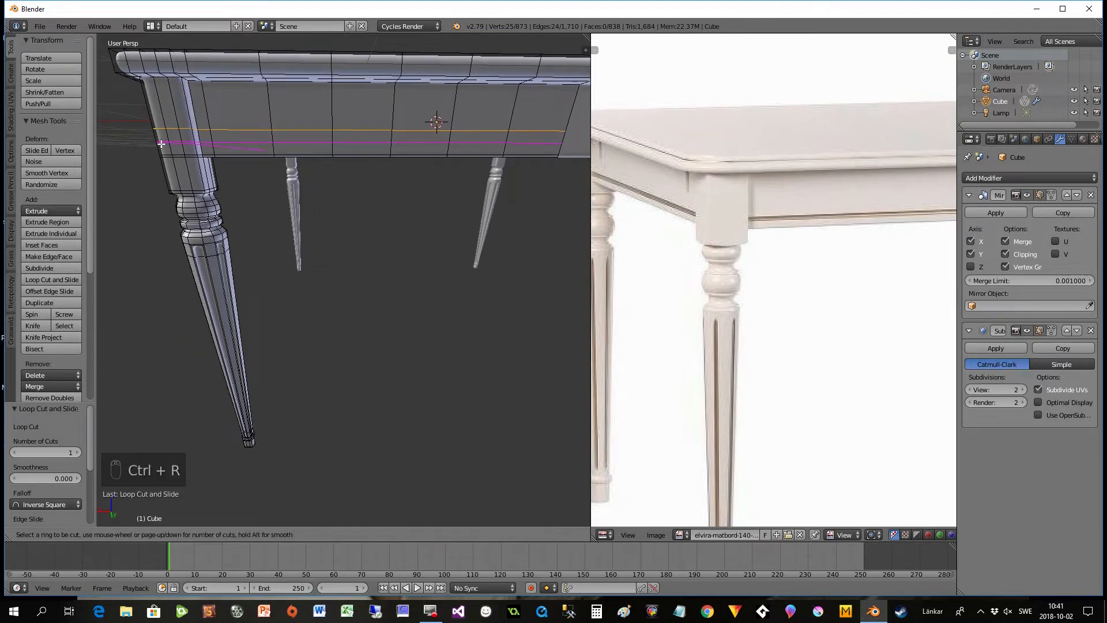
scroll(161, 144, "up", 3)
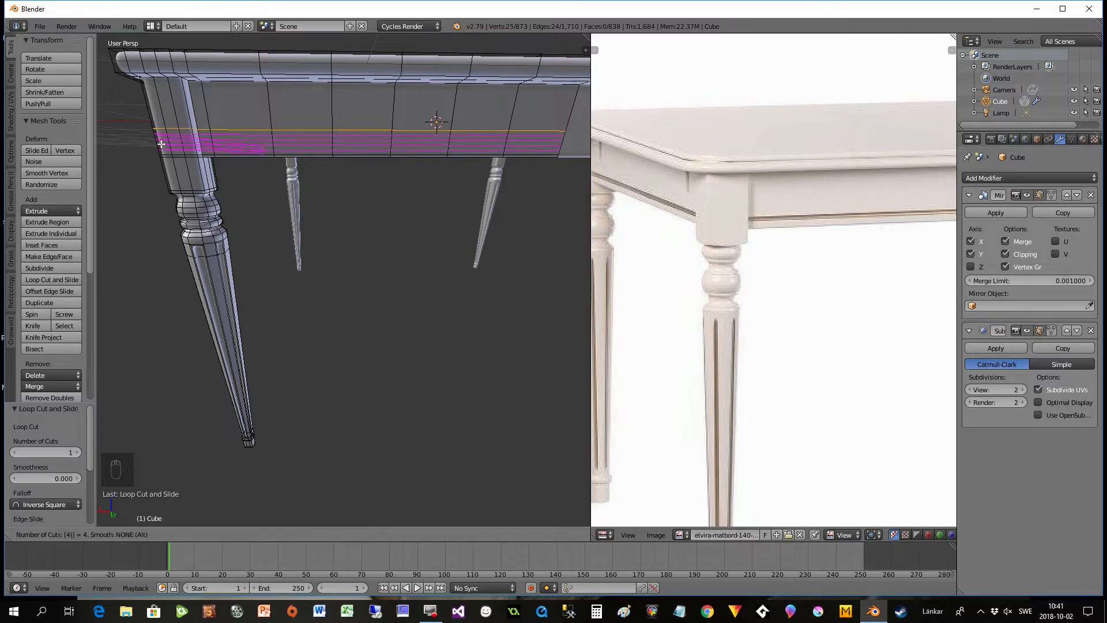
left_click(161, 144)
right_click(162, 144)
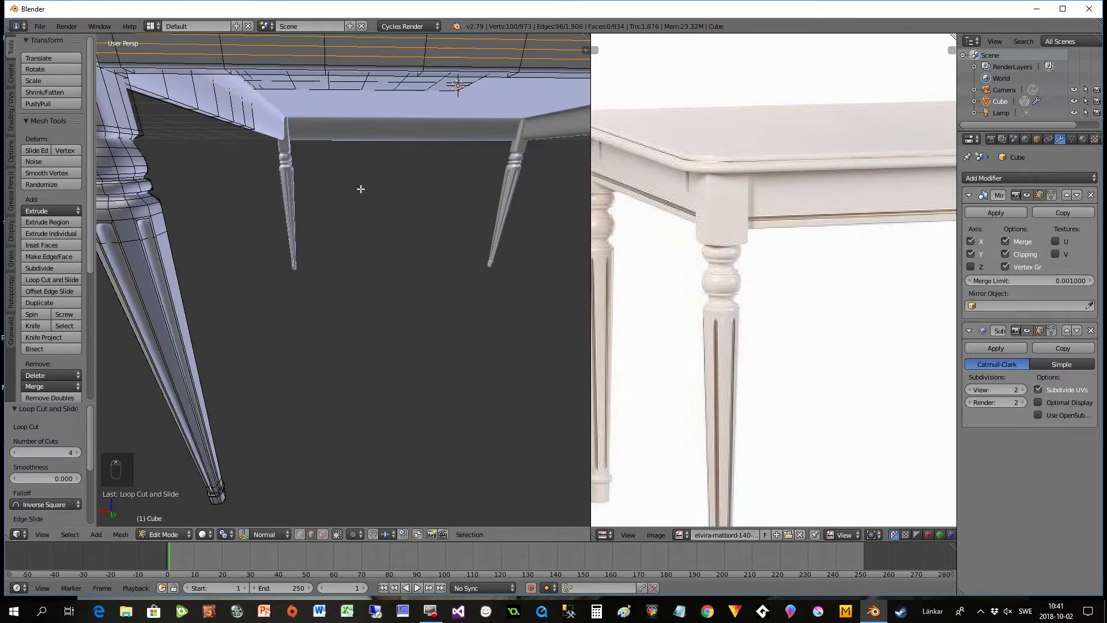
- Select only the uppermost and lowermost of the four newly added edge loops around the apron
scroll(362, 193, "up", 5)
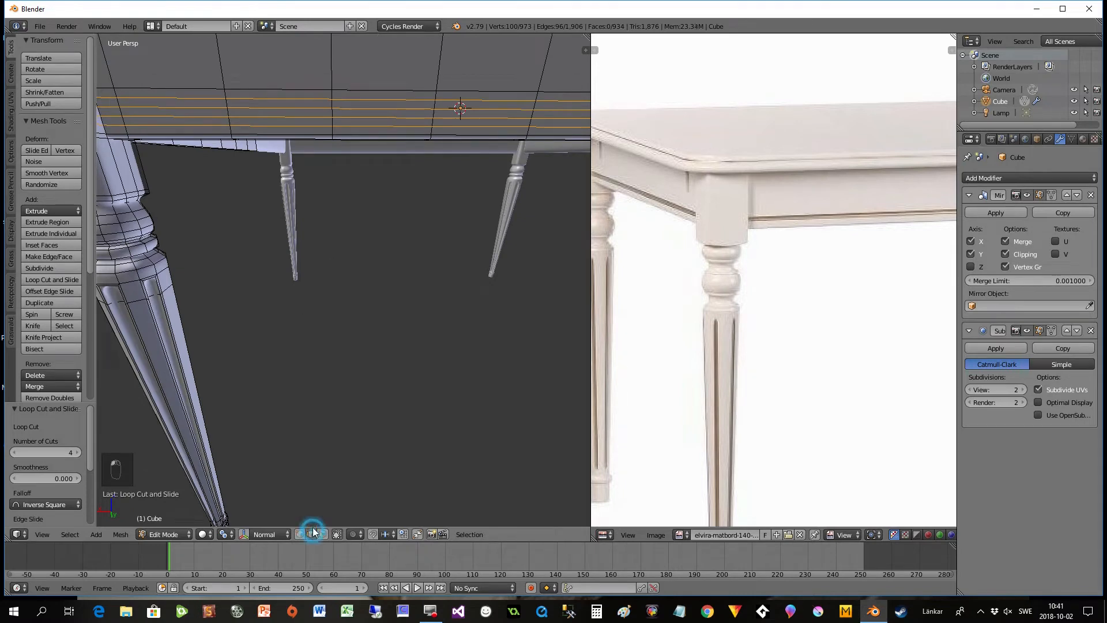
scroll(332, 248, "down", 3)
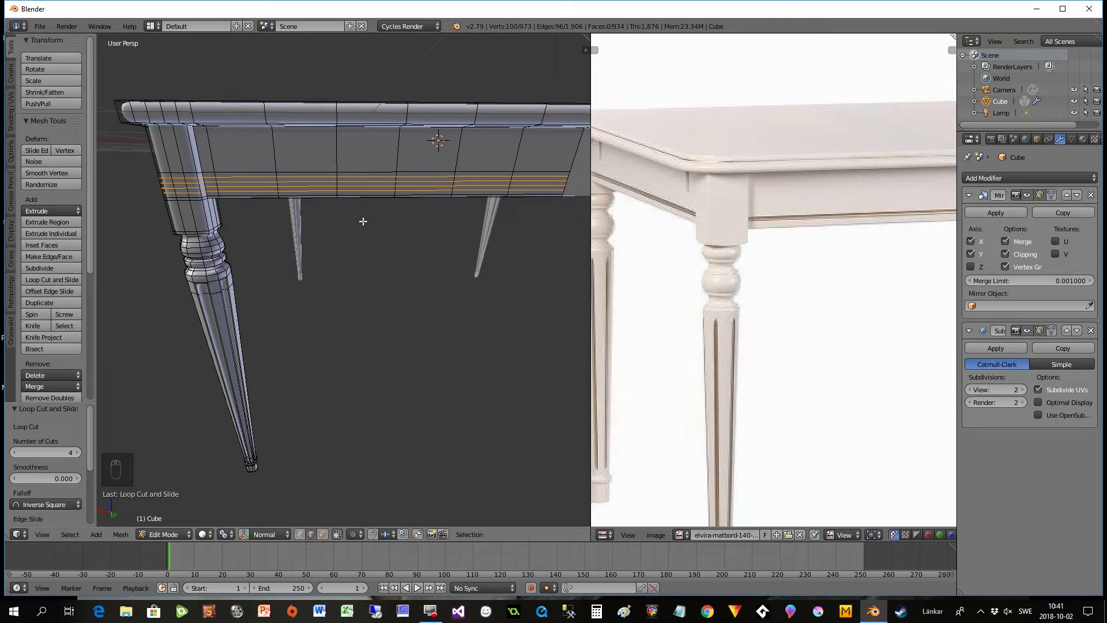
right_click(338, 191, "alt")
right_click(342, 188, "alt")
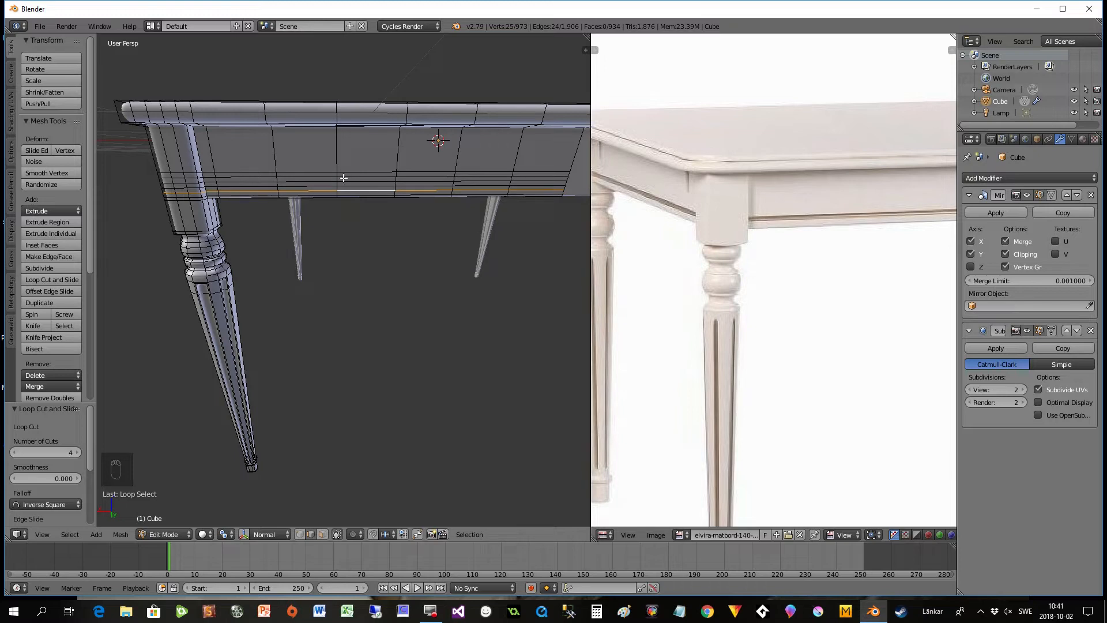
right_click(342, 177, "alt+shift")
scroll(348, 203, "up", 2)
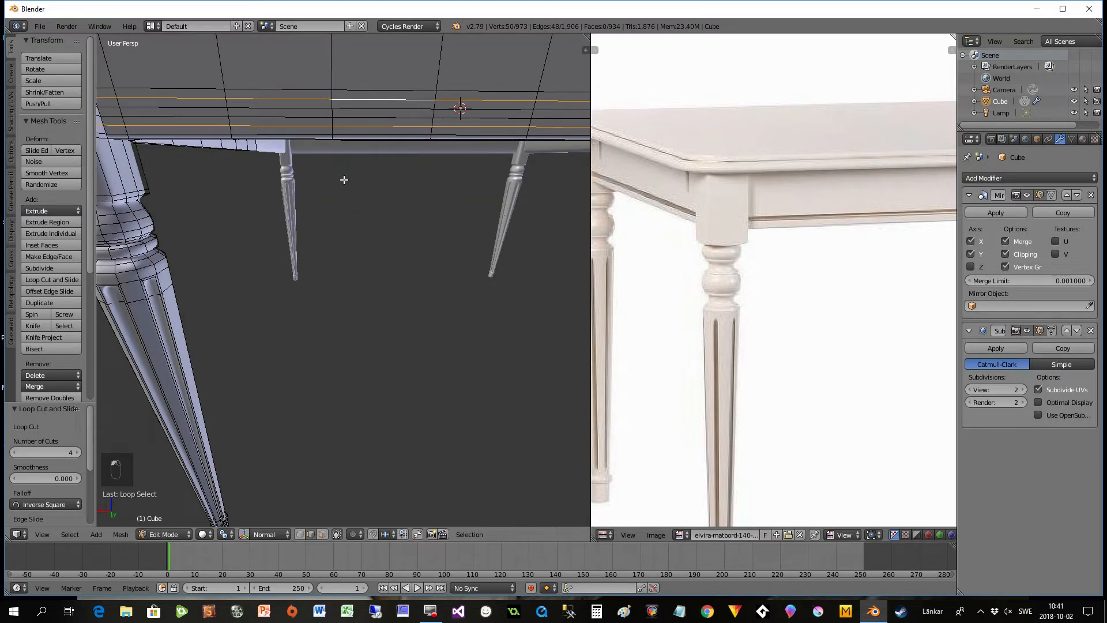
middle_click_drag(346, 191, 351, 200)
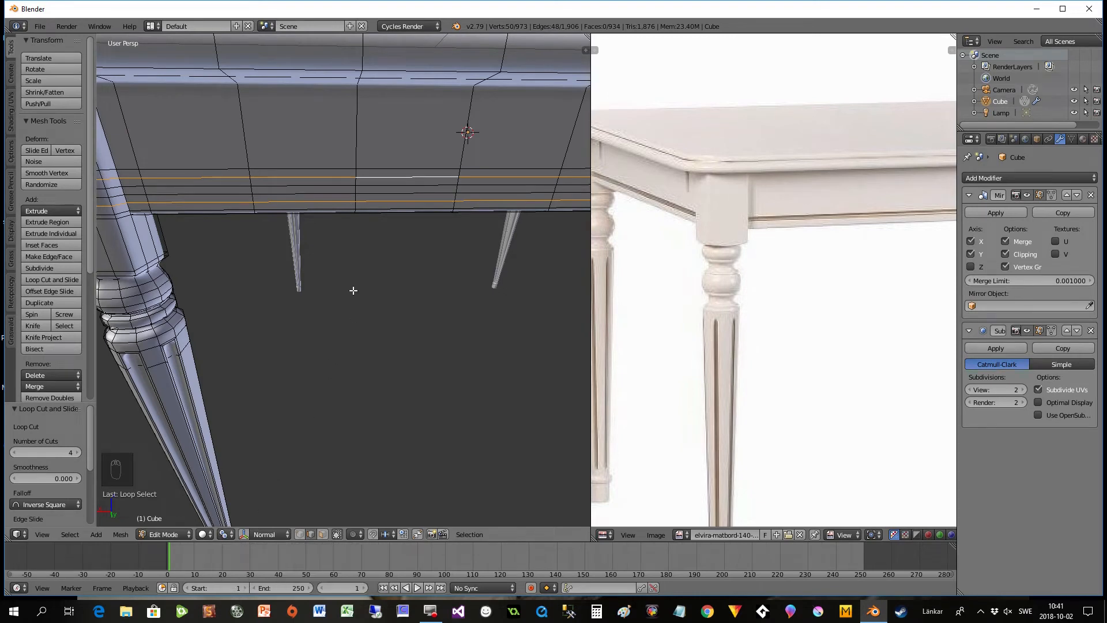
key("s")
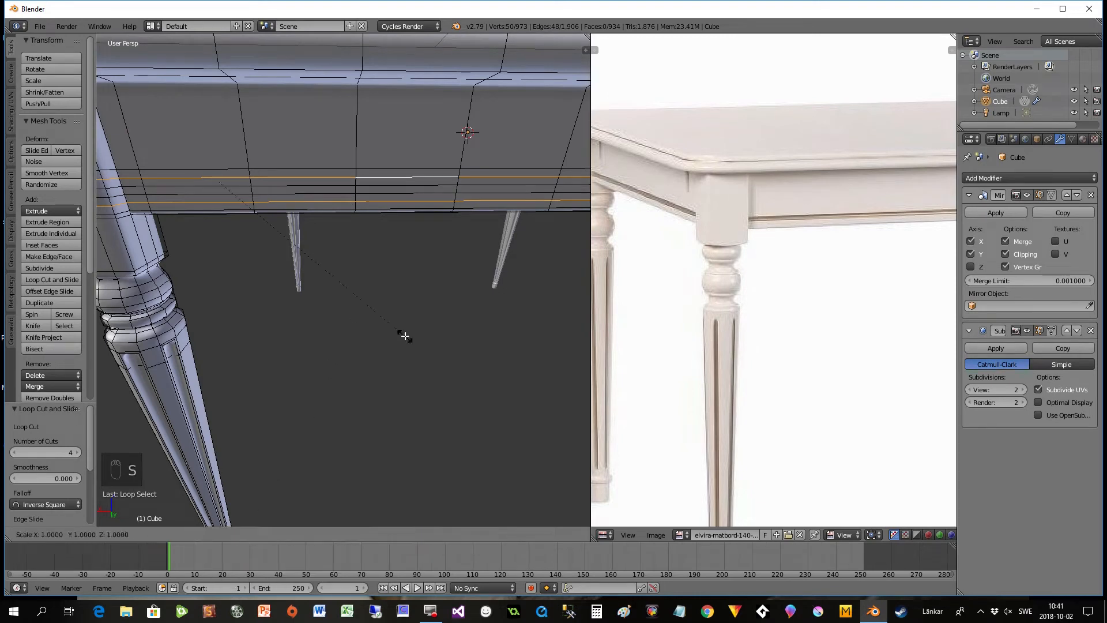
key("z")
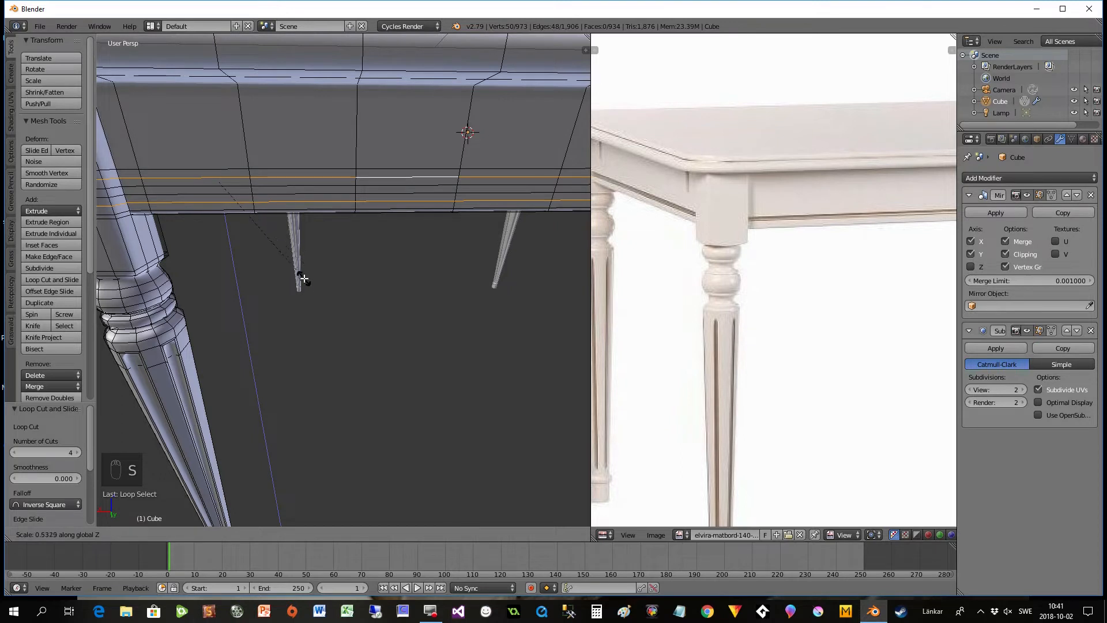
right_click(304, 279)
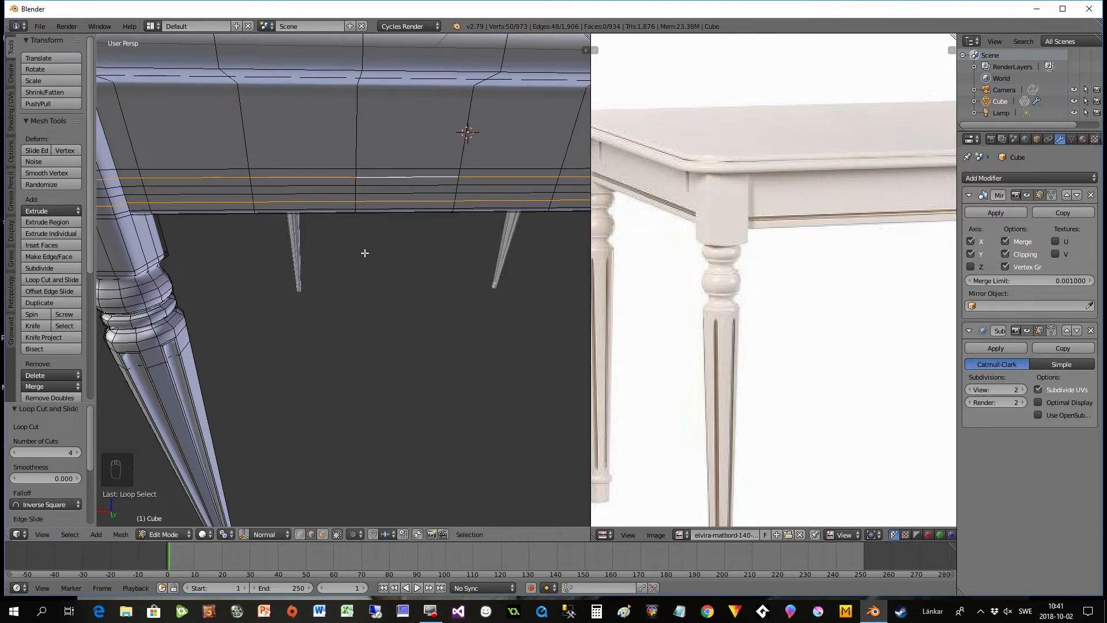
- Set the pivot point to Median Point and scale the two selected apron loops to about 0.496 along Z
left_click(226, 534)
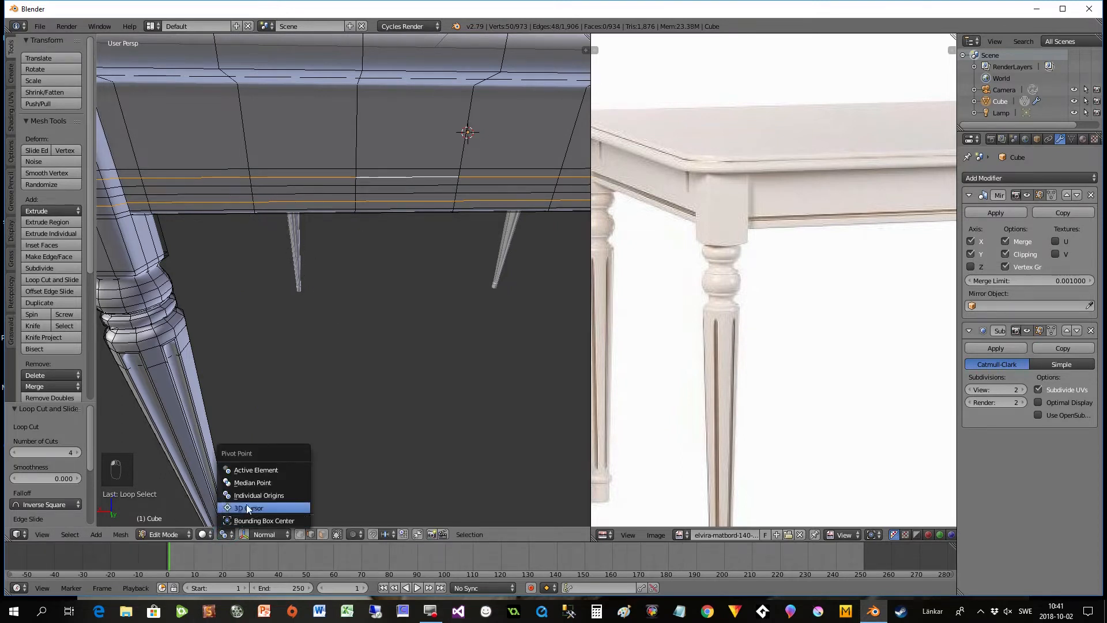
left_click(255, 483)
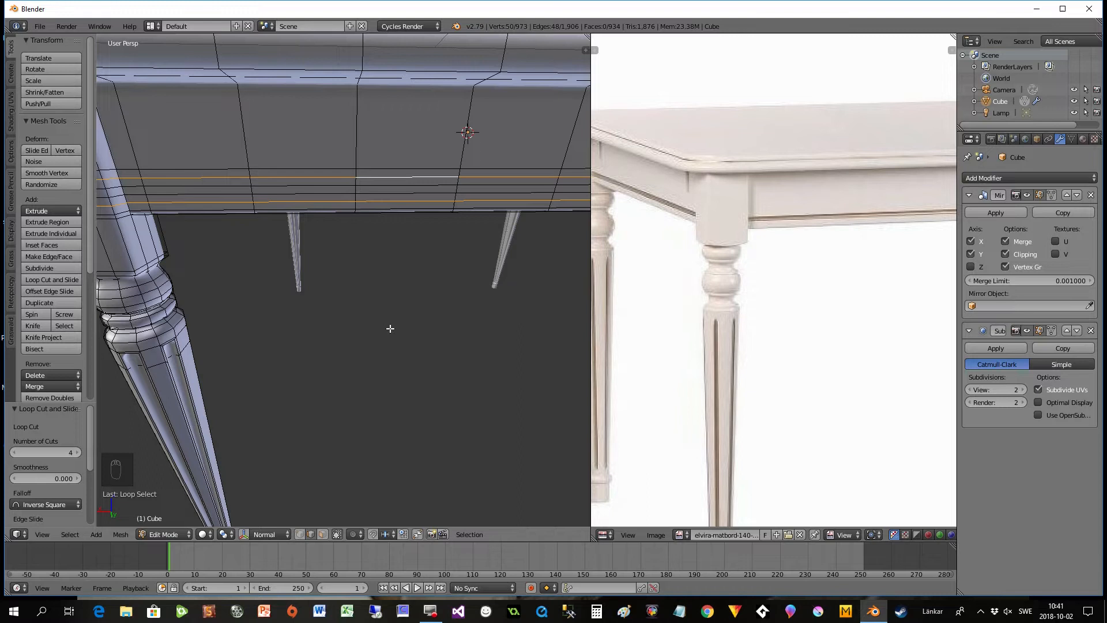
key("s")
key("z")
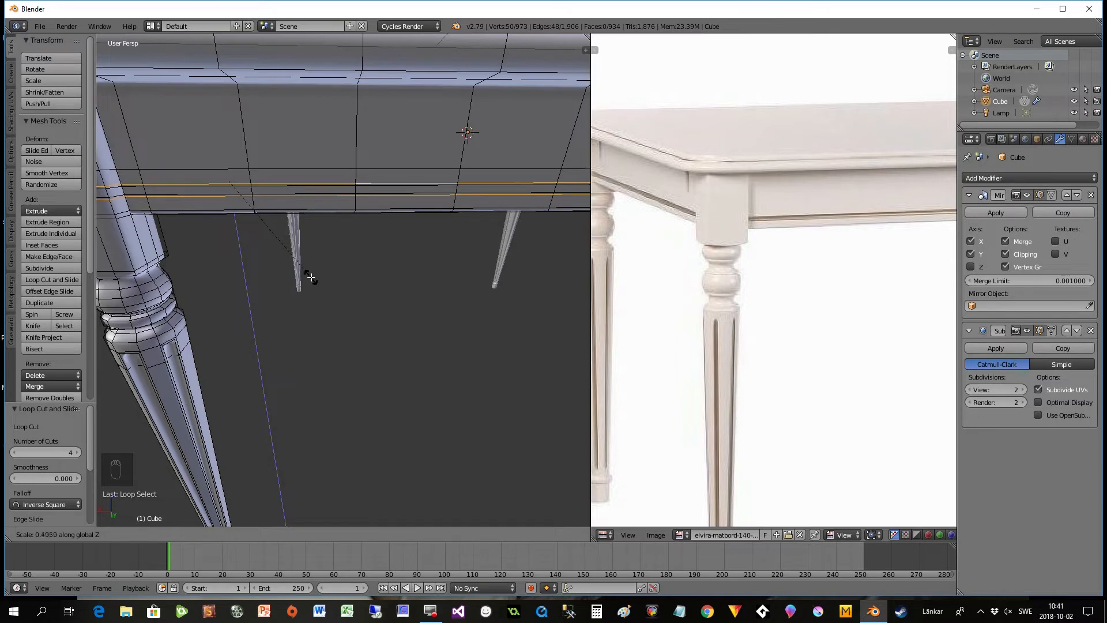
left_click(311, 277)
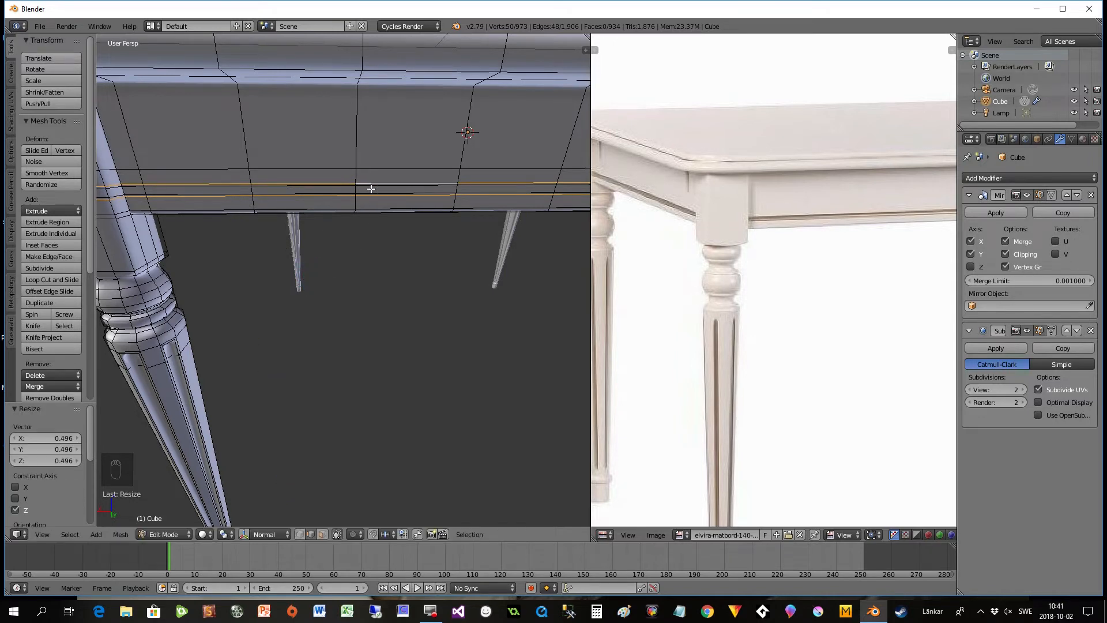
middle_click_drag(353, 200, 352, 202)
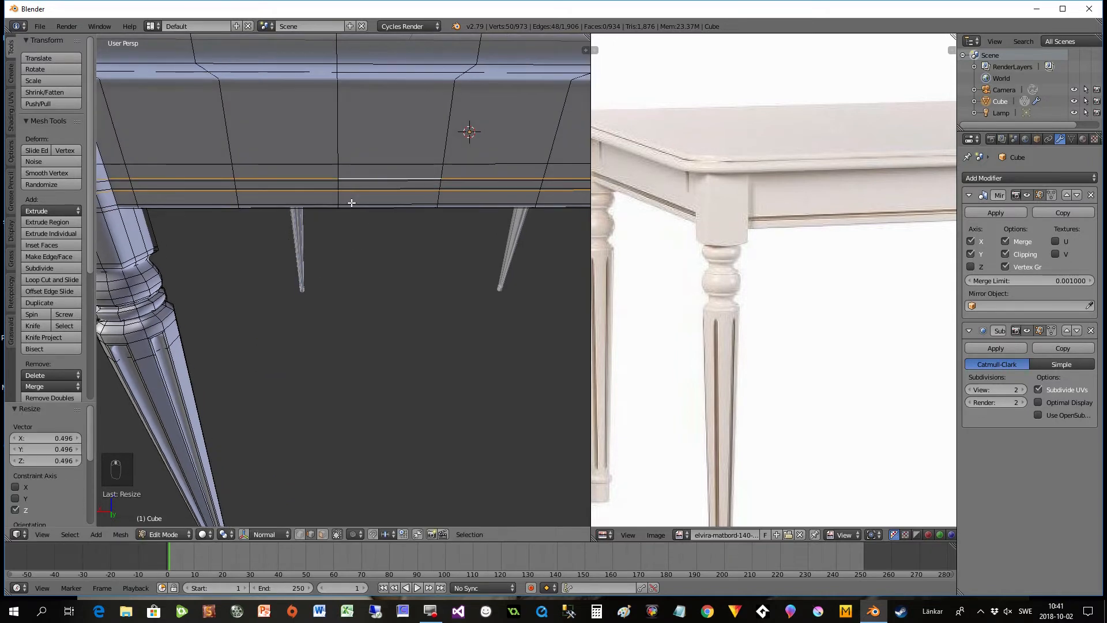
- Clear the selection, switch to face selection and select the thin middle strip of apron faces on one side, from the leg to the mirror line
key("a")
left_click(324, 535)
scroll(181, 218, "down", 3)
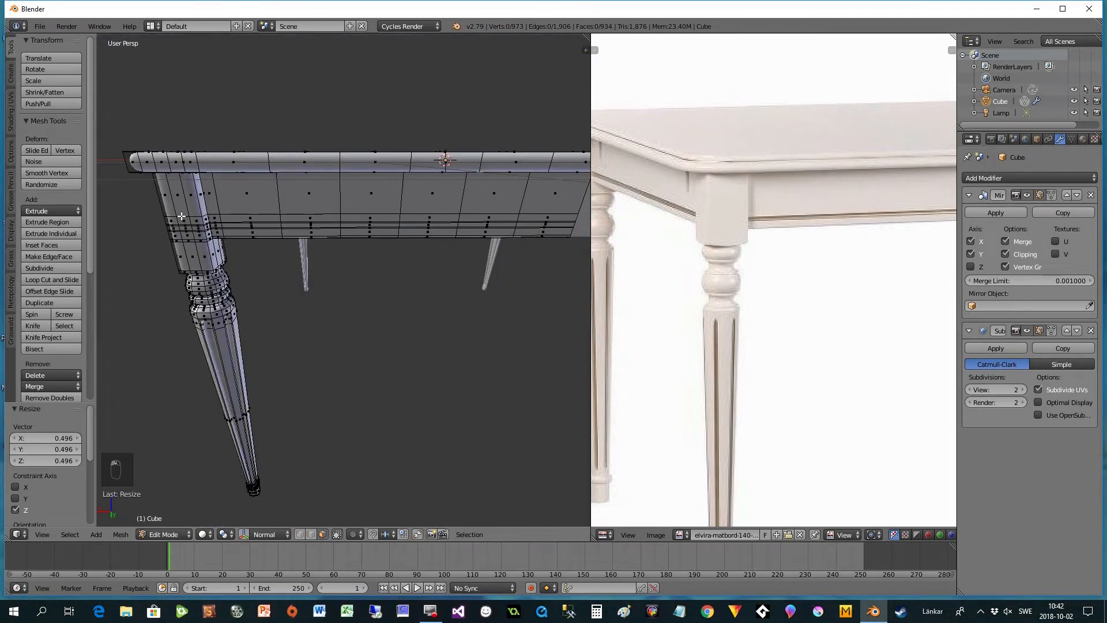
middle_click_drag(228, 232, 245, 224)
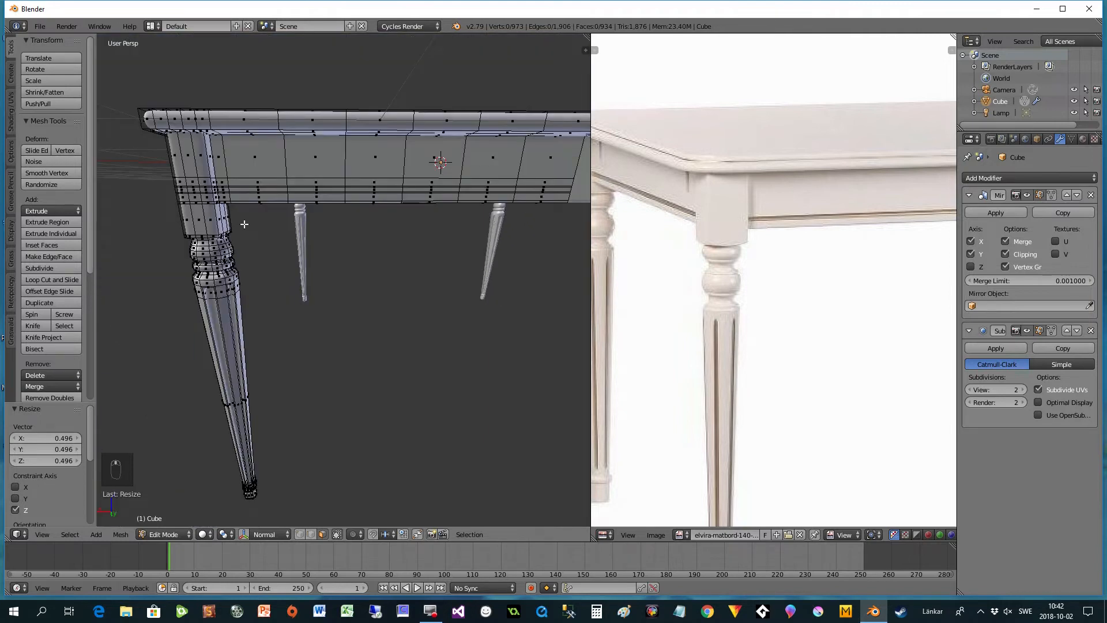
right_click(223, 189)
key("KP_Decimal")
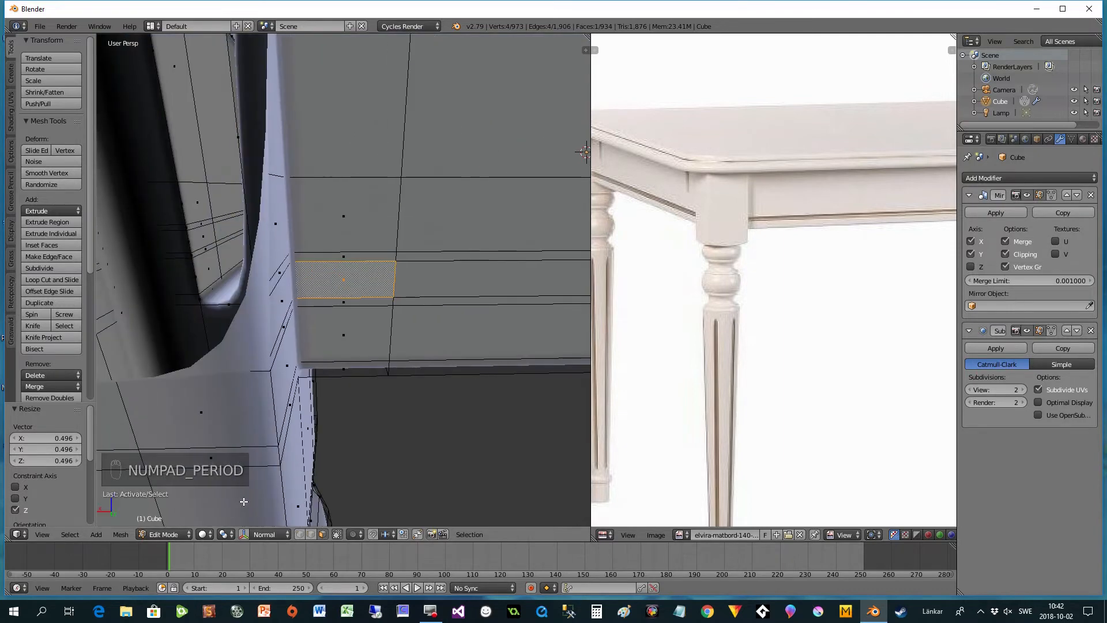
scroll(469, 320, "down", 2)
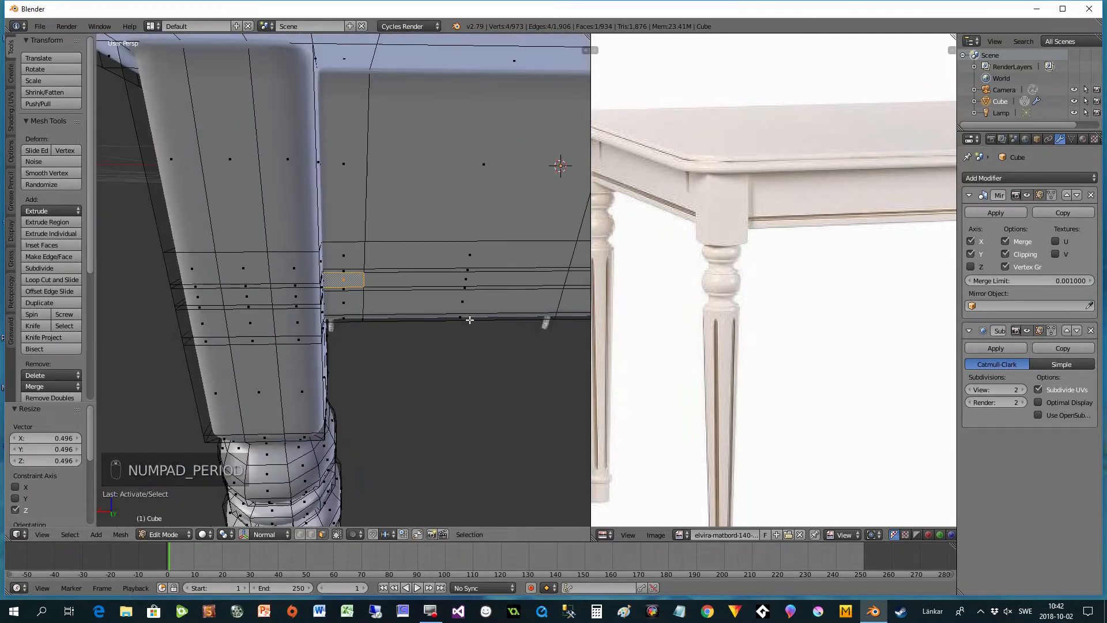
middle_click_drag(474, 343, 365, 337, "shift")
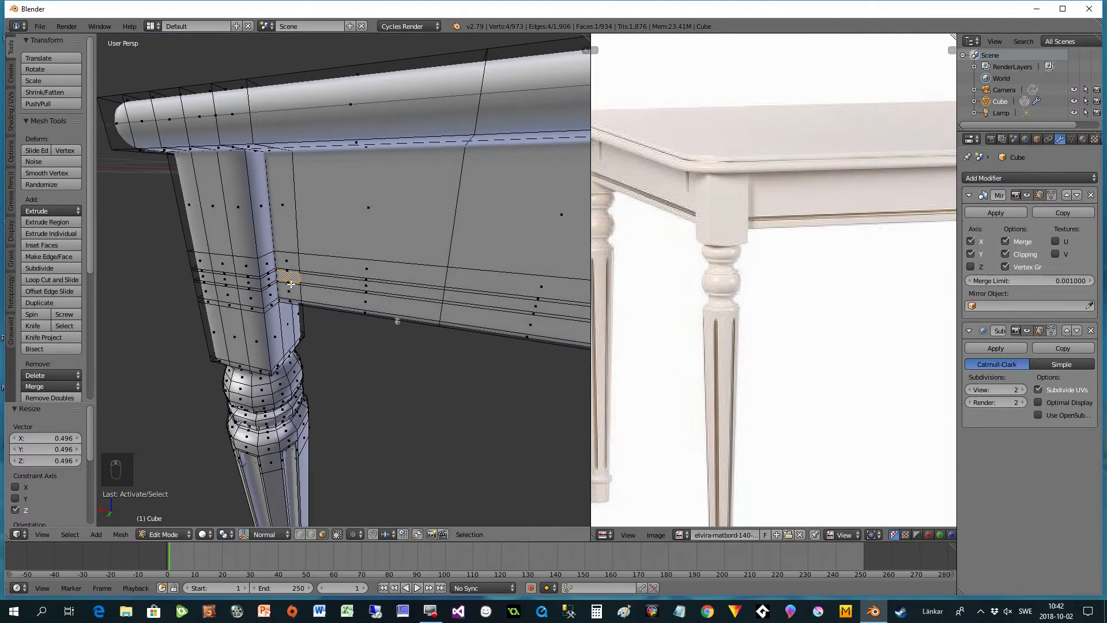
scroll(340, 295, "down", 3)
middle_click_drag(456, 343, 352, 322)
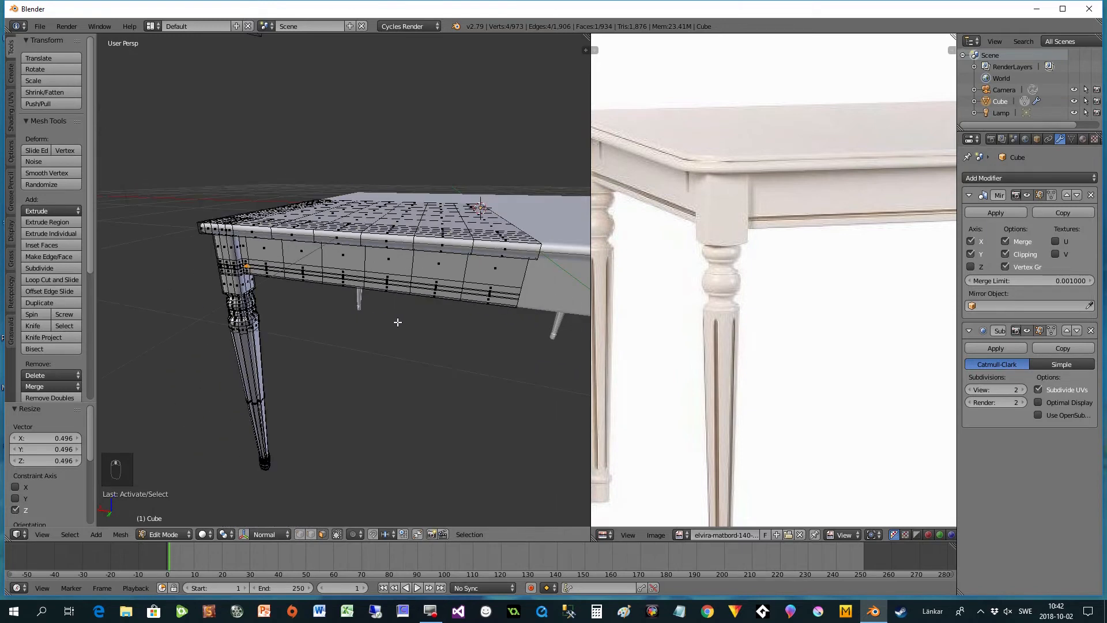
right_click(490, 293, "ctrl")
- Add the matching thin strip of faces on the adjoining apron side to the selection, from the leg to the mirror line
middle_click_drag(310, 308, 286, 291)
scroll(286, 291, "up", 3)
middle_click_drag(205, 281, 334, 336)
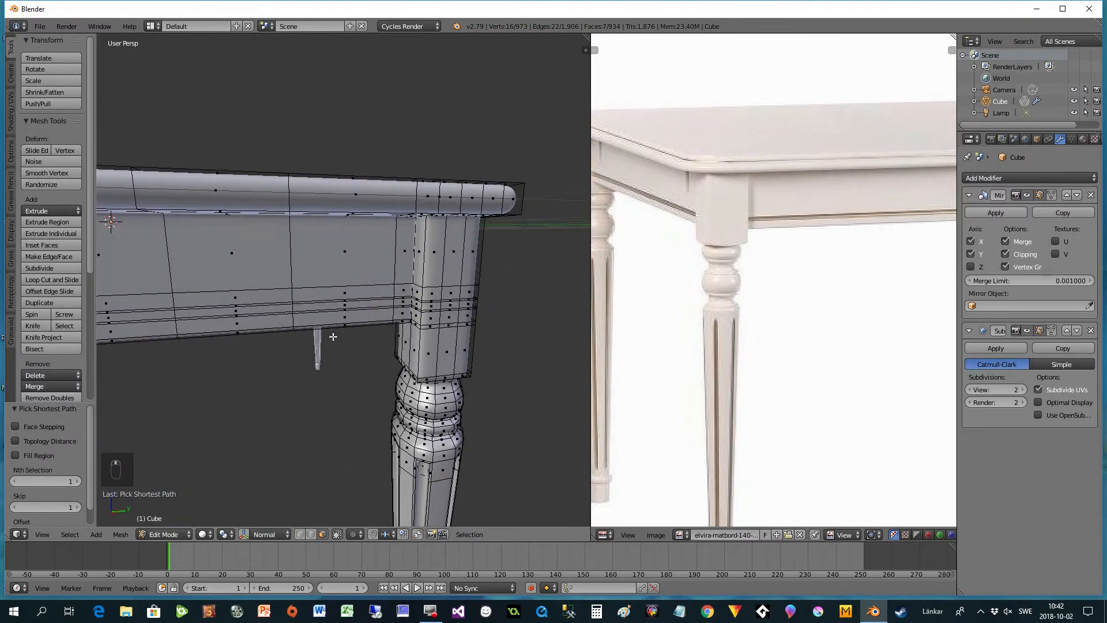
scroll(369, 319, "up", 2)
right_click(434, 312, "shift")
middle_click_drag(419, 330, 459, 367)
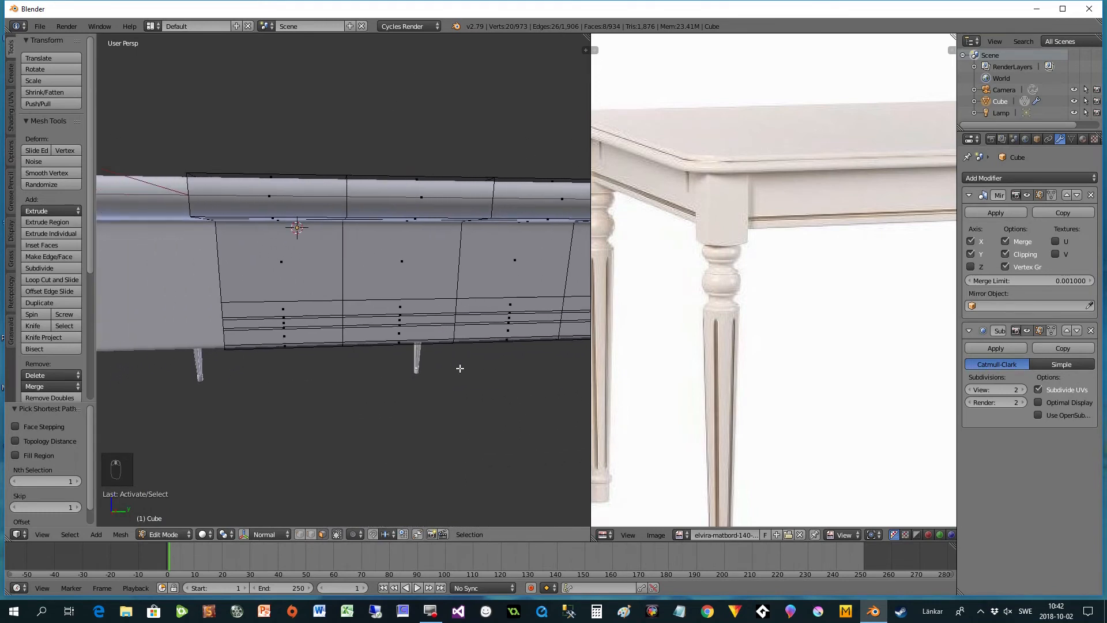
right_click(284, 322, "ctrl")
middle_click_drag(284, 322, 254, 371)
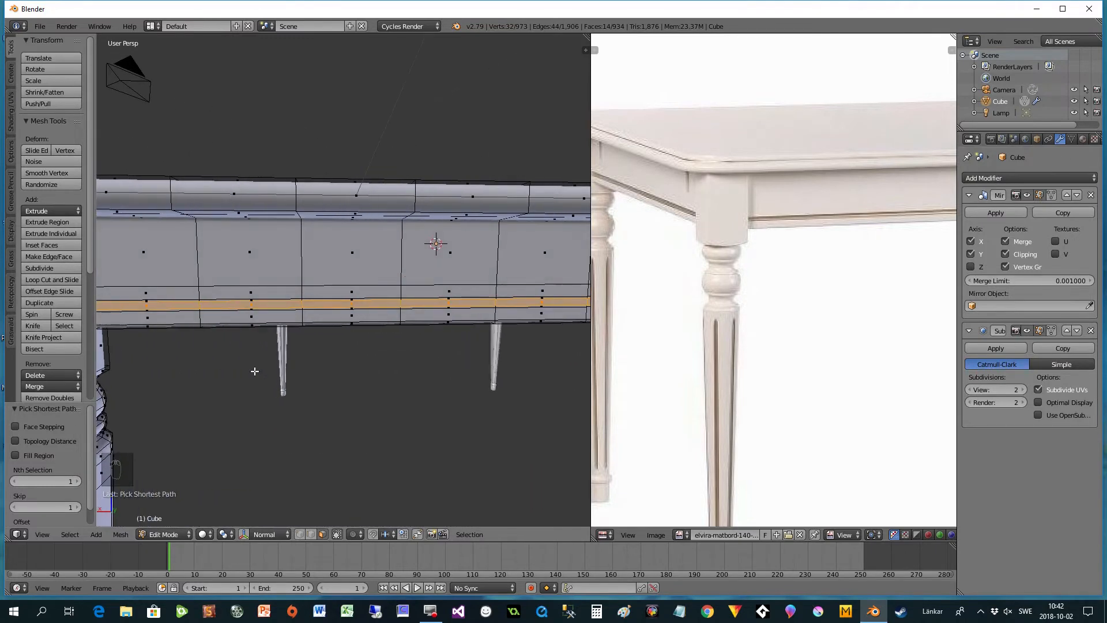
- Set the pivot point to Individual Origins and move both face strips about 0.014 inward along their normal Z to form the groove
left_click(225, 534)
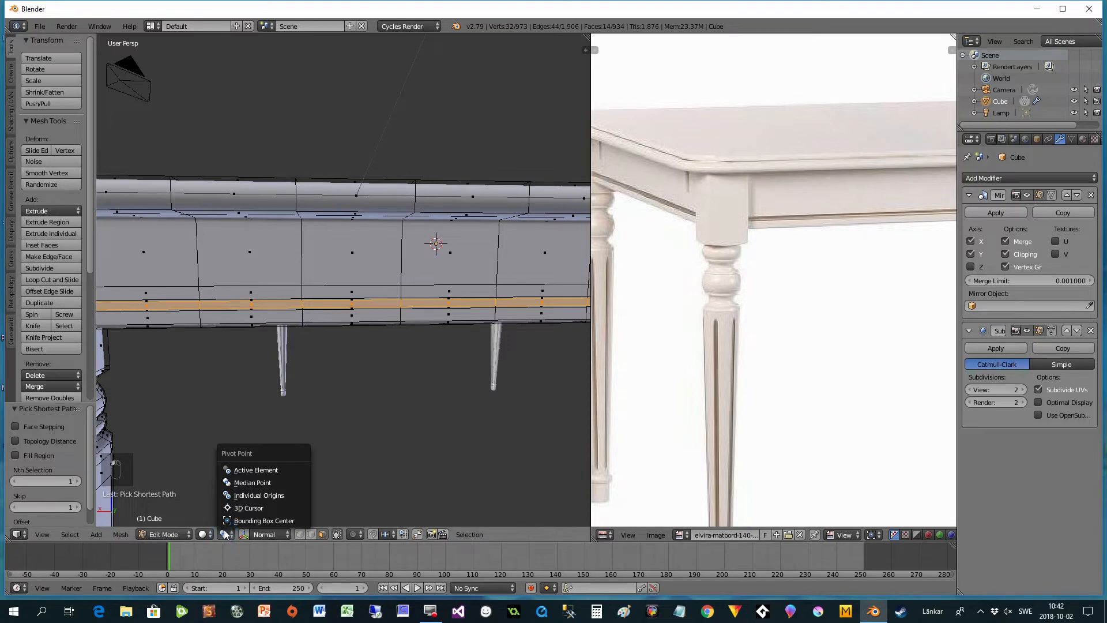
left_click(239, 496)
middle_click_drag(251, 434, 260, 412)
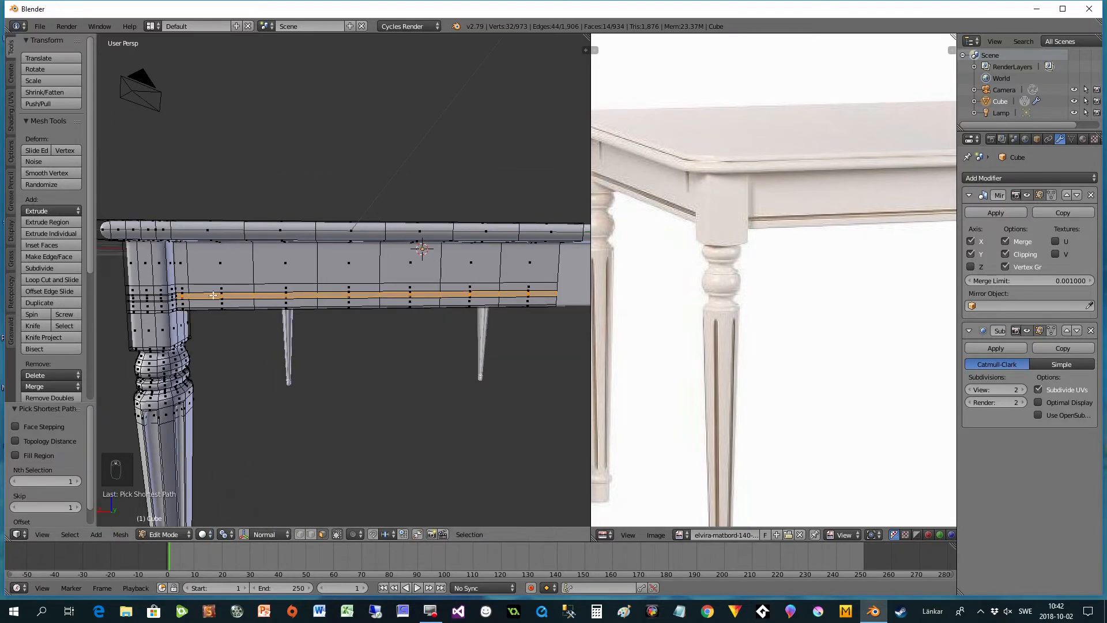
middle_click_drag(247, 363, 299, 375)
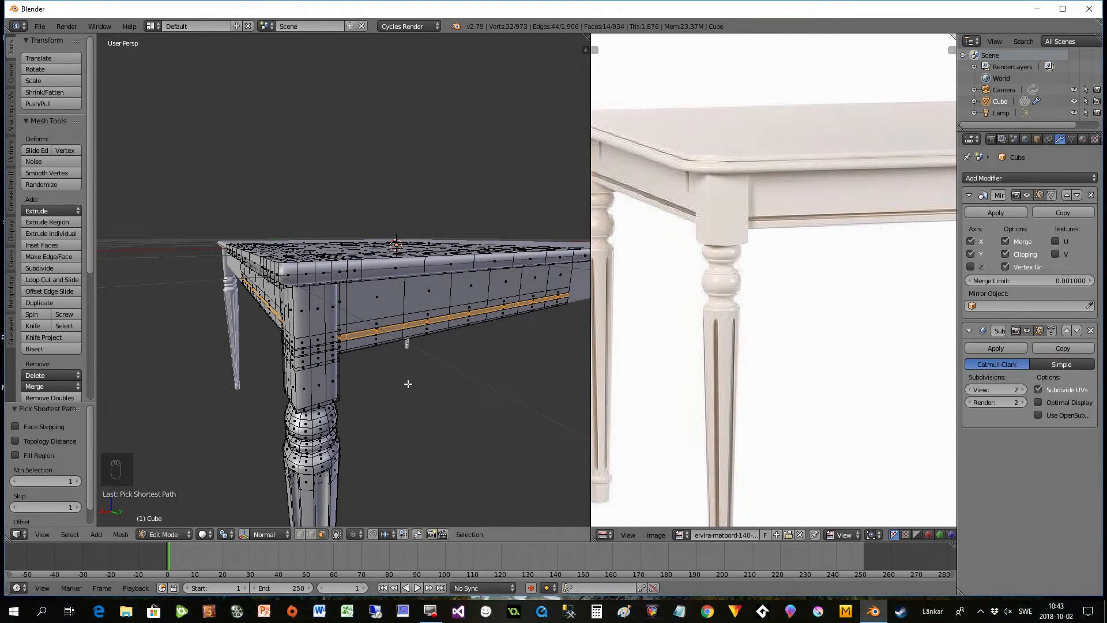
key("g")
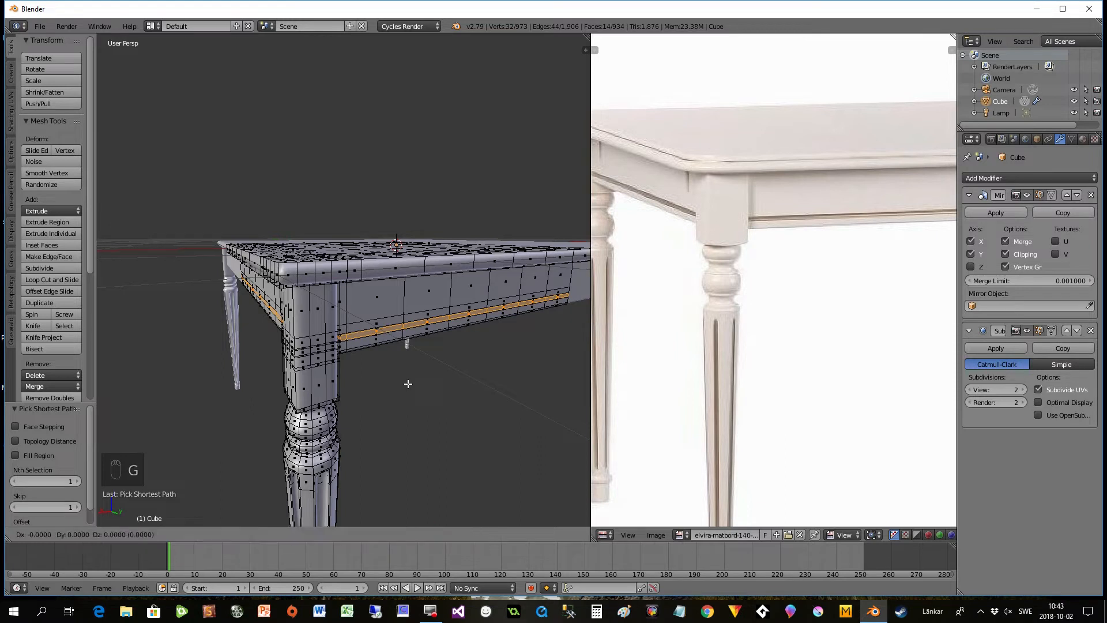
key("z")
key("z")
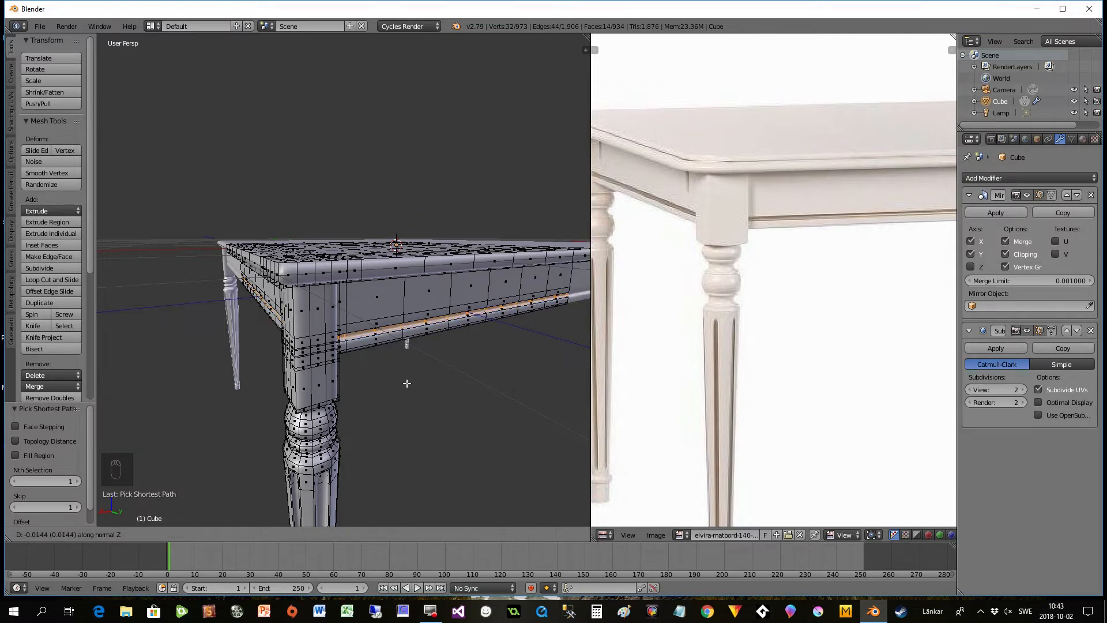
left_click(407, 383)
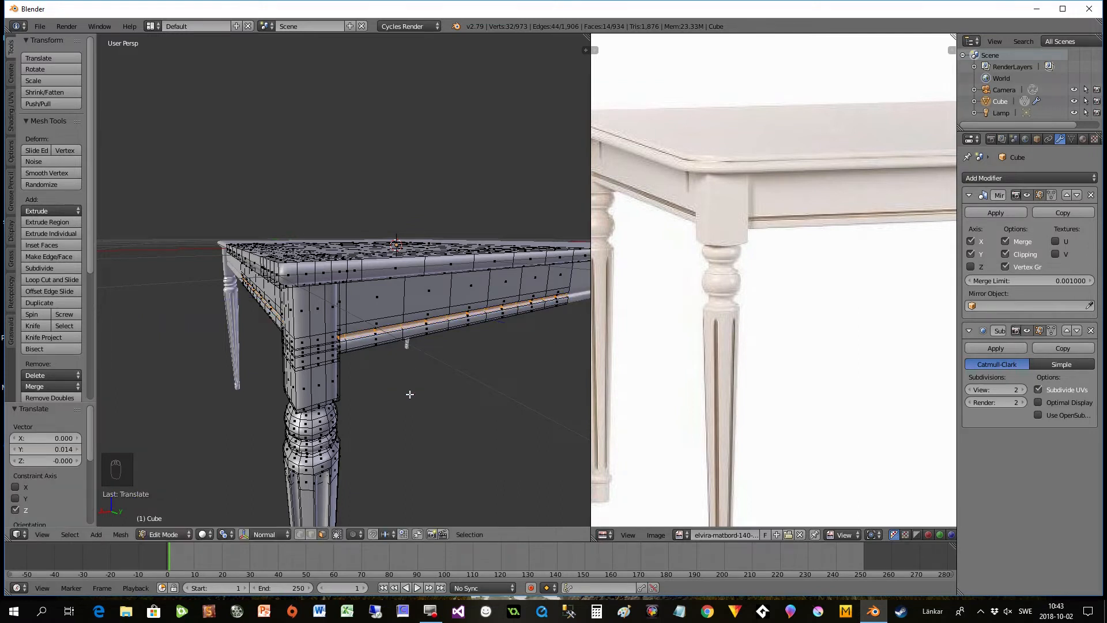
- Return to Object Mode and examine the apron groove and legs from several angles against the reference photo
key("Tab")
mouse_move(410, 402)
middle_mouse_down()
mouse_move(290, 393)
mouse_move(420, 400)
mouse_move(398, 390)
mouse_move(396, 365)
mouse_move(398, 385)
middle_mouse_up()
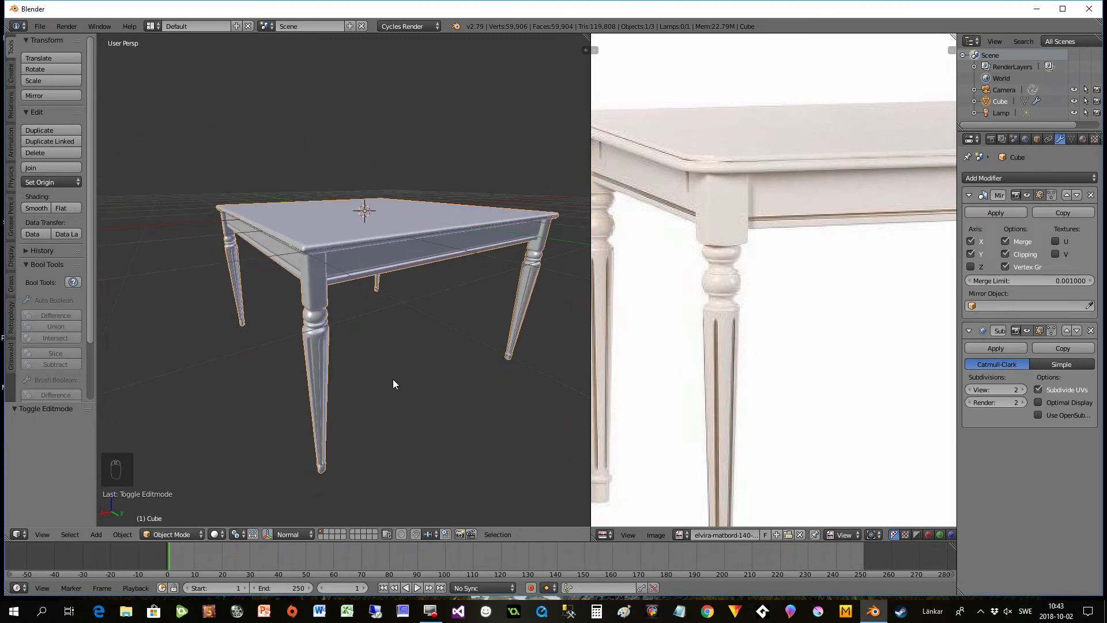
middle_click_drag(377, 365, 369, 345)
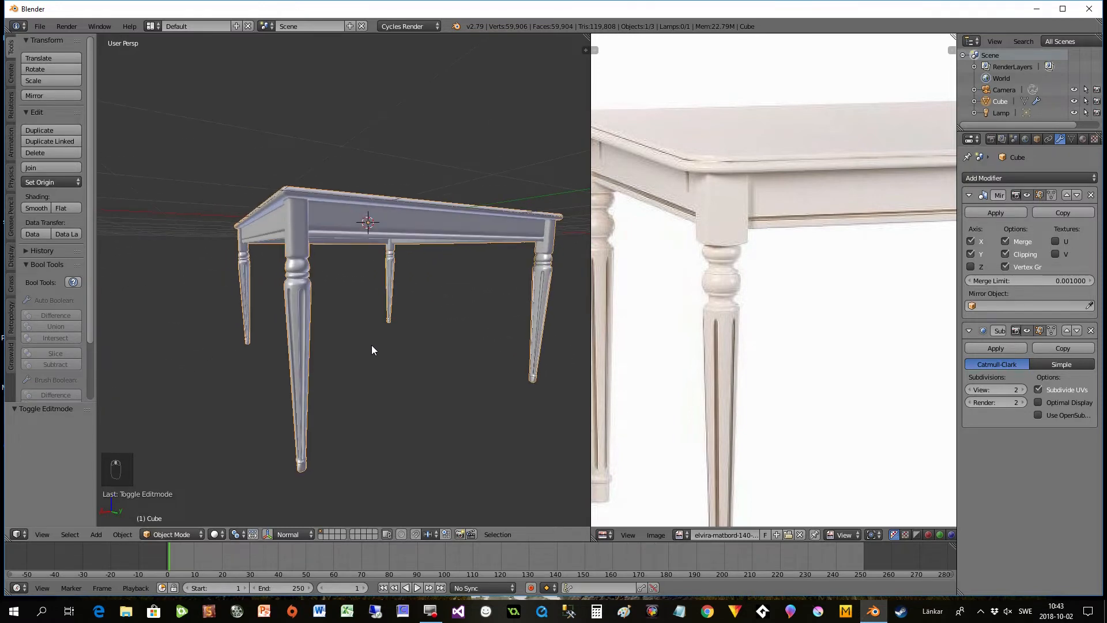
scroll(372, 346, "up", 2)
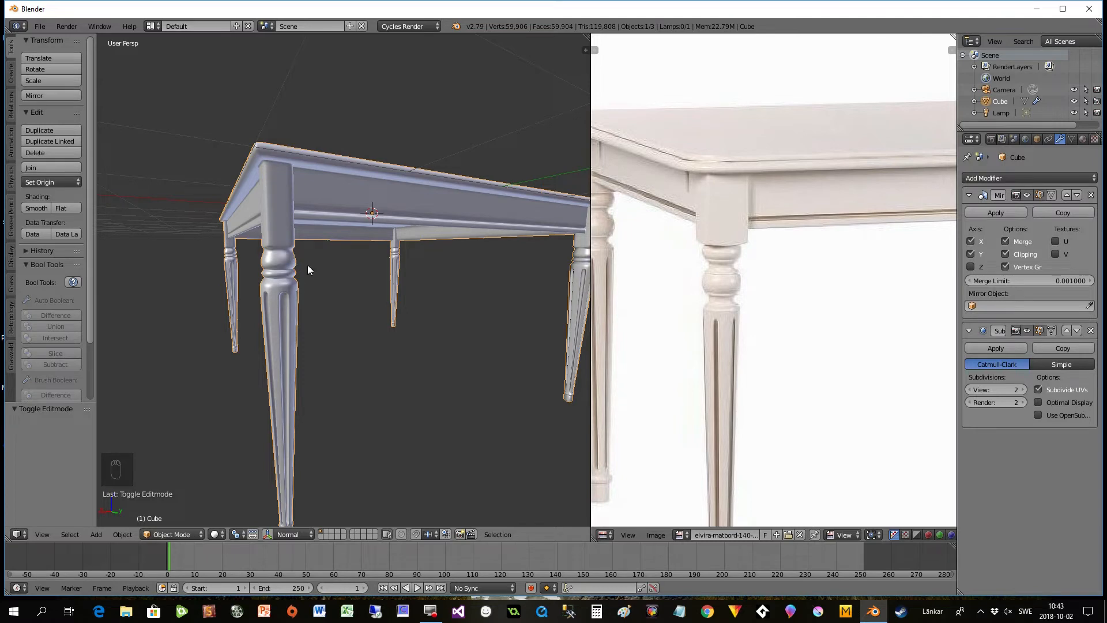
middle_click_drag(314, 317, 375, 314)
- Add two edge loops around the leg's neck just below the square block, sliding them close together to sharpen the transition
key("Tab")
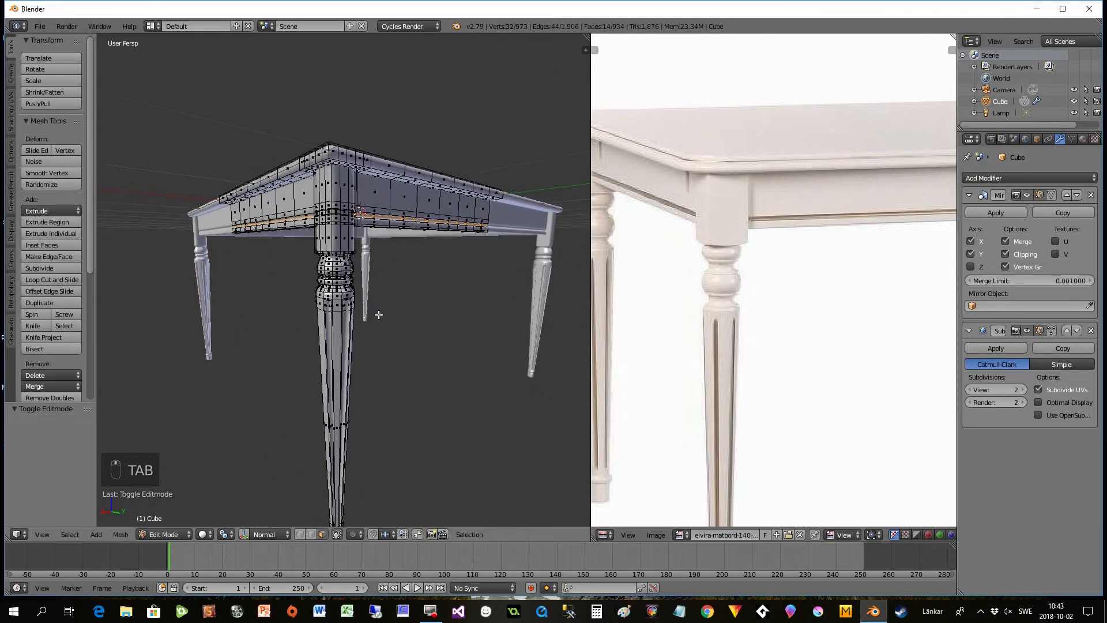
scroll(378, 315, "up", 2)
scroll(381, 315, "up", 2)
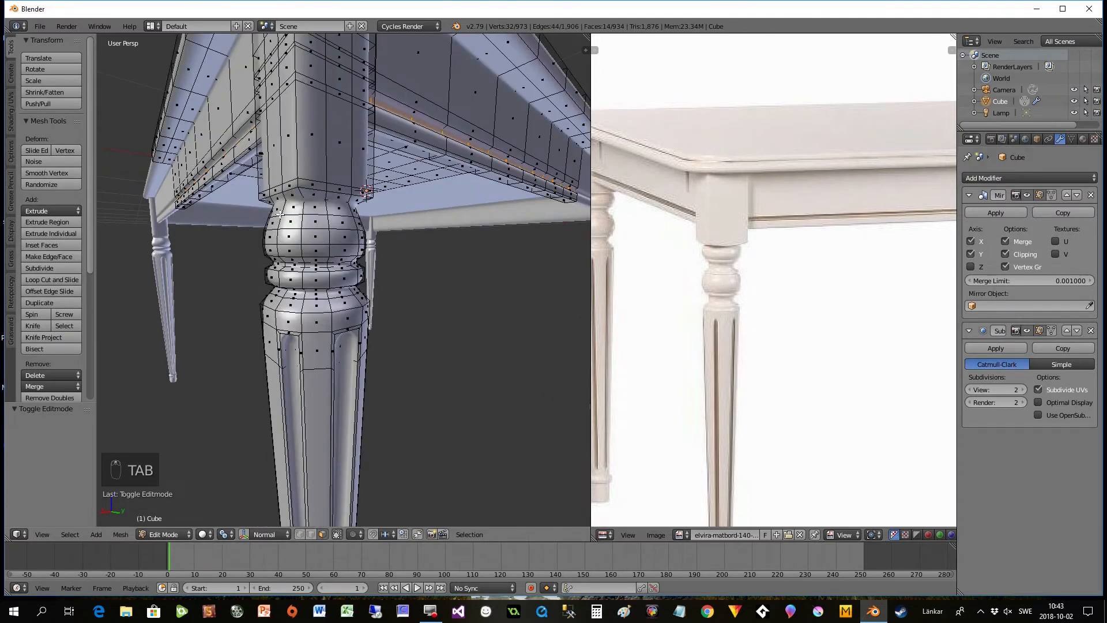
key("ctrl+r")
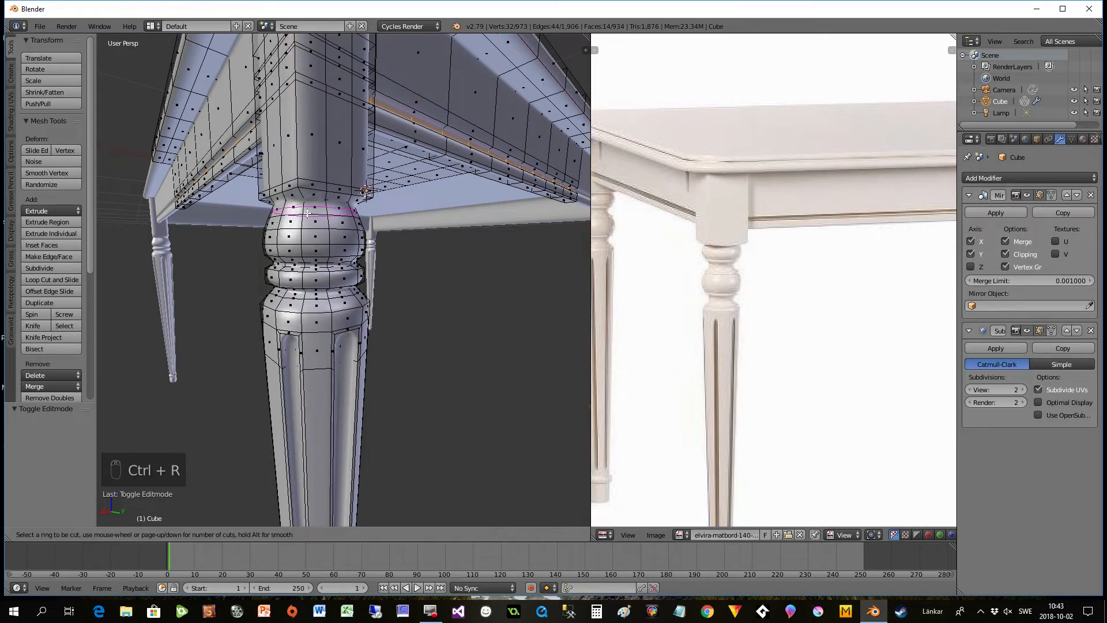
left_click(301, 210)
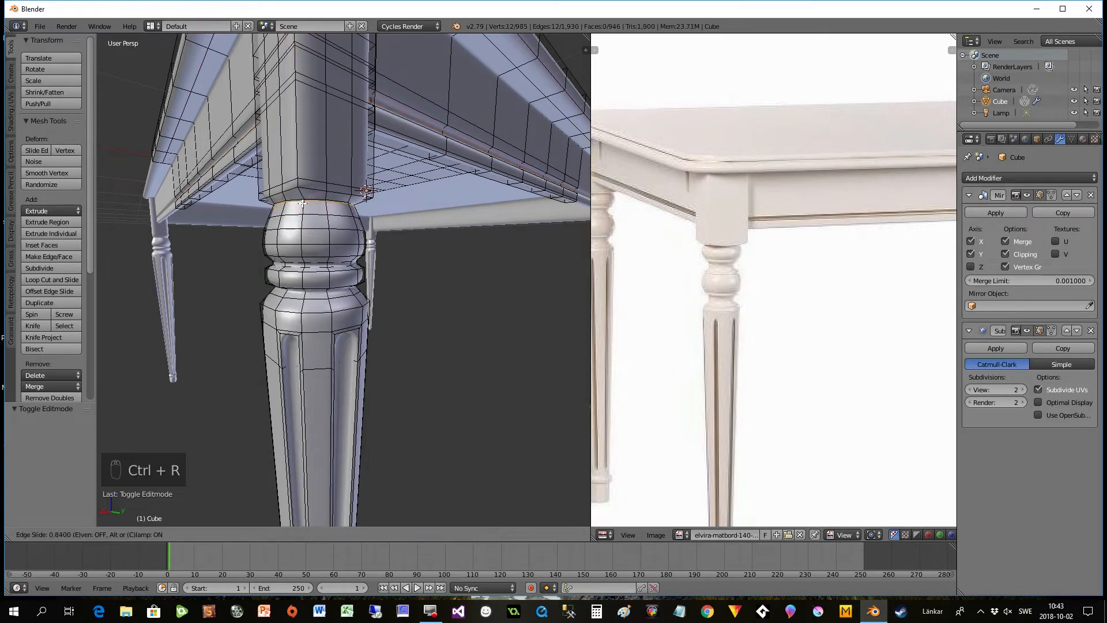
left_click(302, 204)
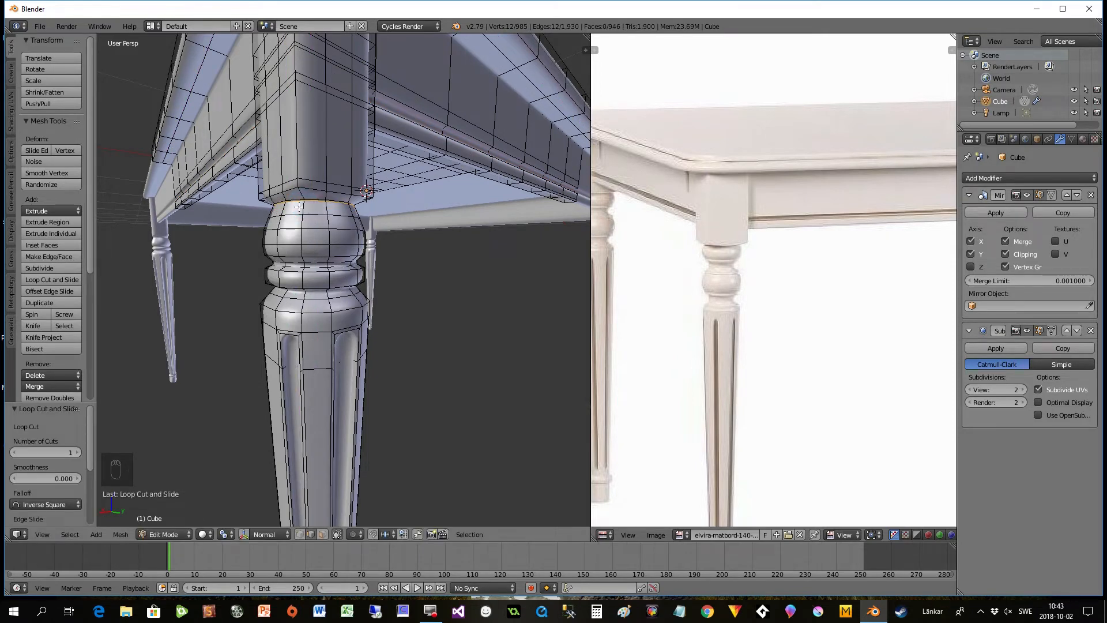
key("ctrl+r")
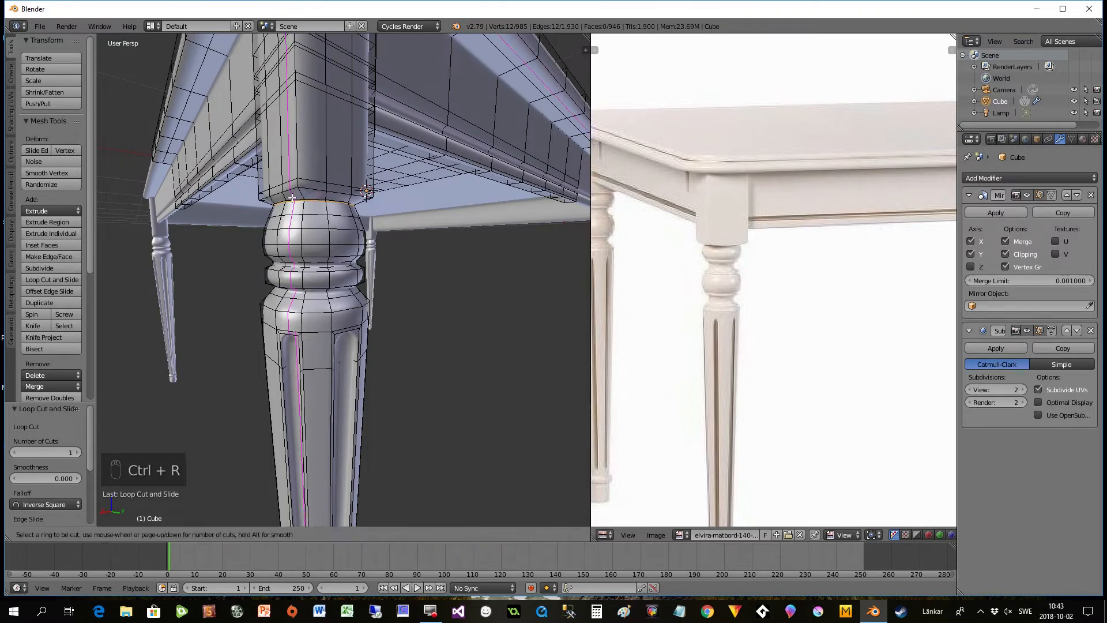
left_click(300, 201)
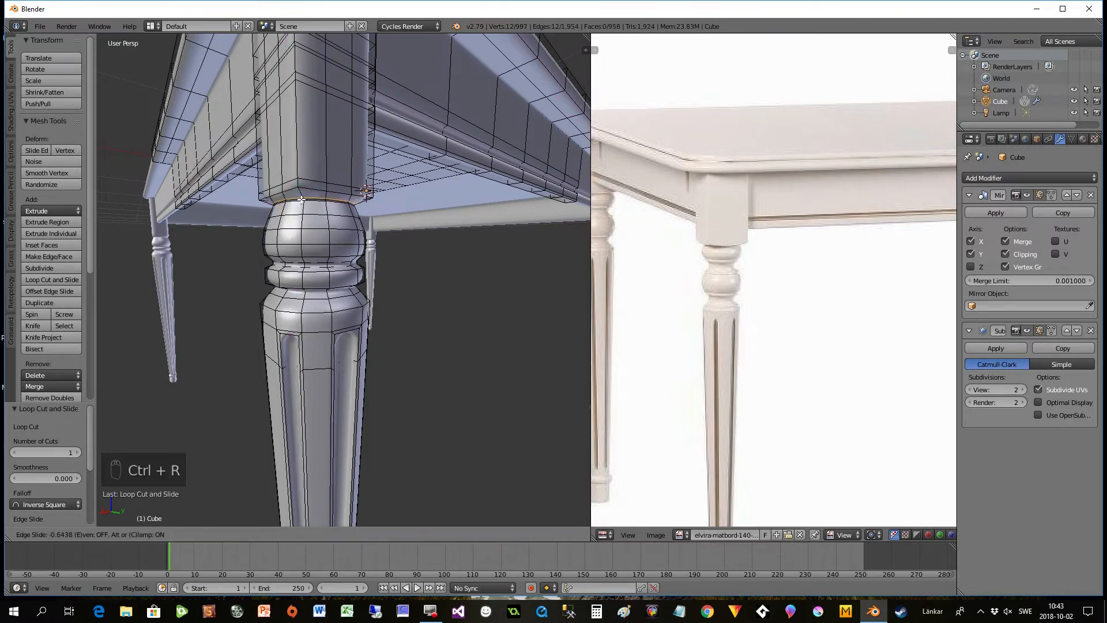
left_click(301, 198)
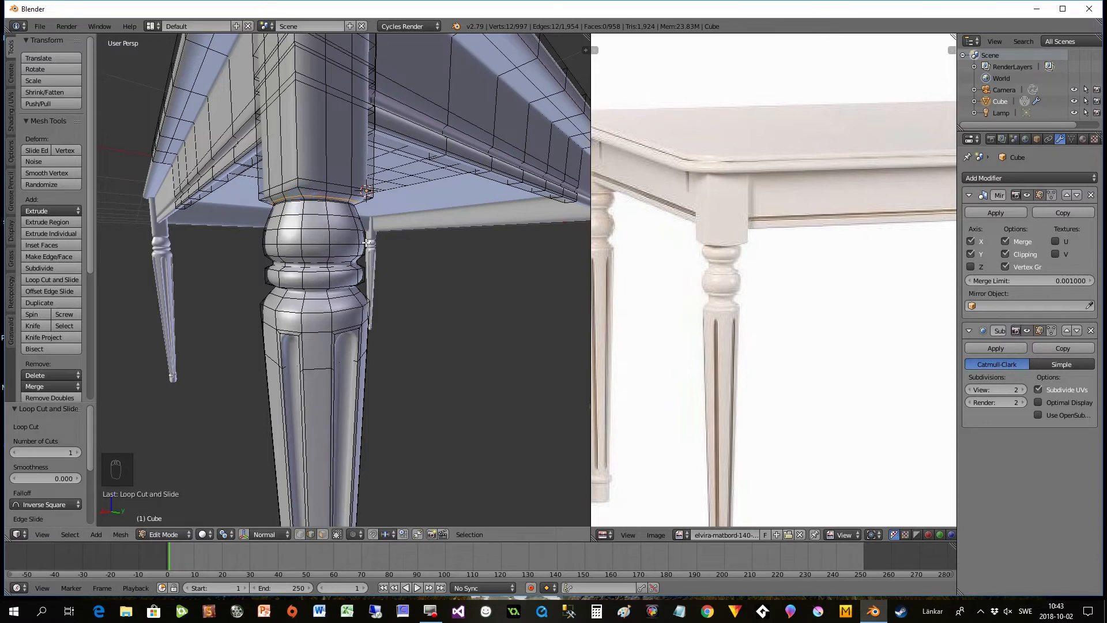
- Return to Object Mode and examine the sharpened leg neck close up and from a distance against the reference photo
key("Tab")
middle_click_drag(412, 244, 418, 247)
scroll(360, 206, "down", 6)
mouse_move(404, 245)
middle_mouse_down()
mouse_move(437, 257)
mouse_move(392, 244)
mouse_move(406, 256)
middle_mouse_up()
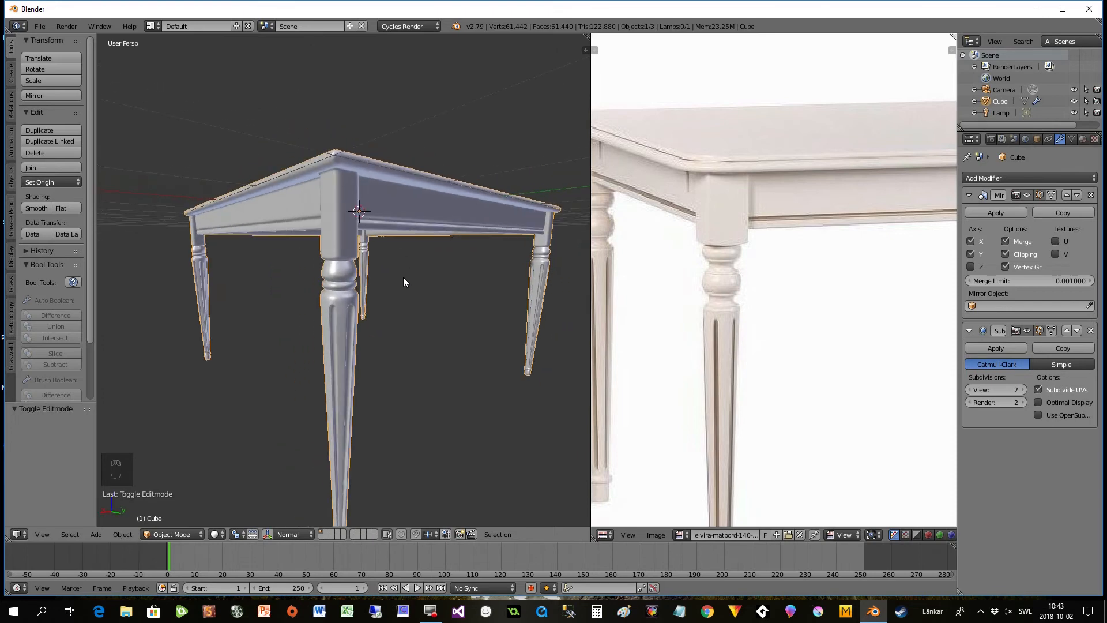
scroll(407, 282, "up", 2)
mouse_move(374, 256)
middle_mouse_down()
mouse_move(393, 258)
mouse_move(381, 266)
middle_mouse_up()
scroll(392, 258, "down", 1)
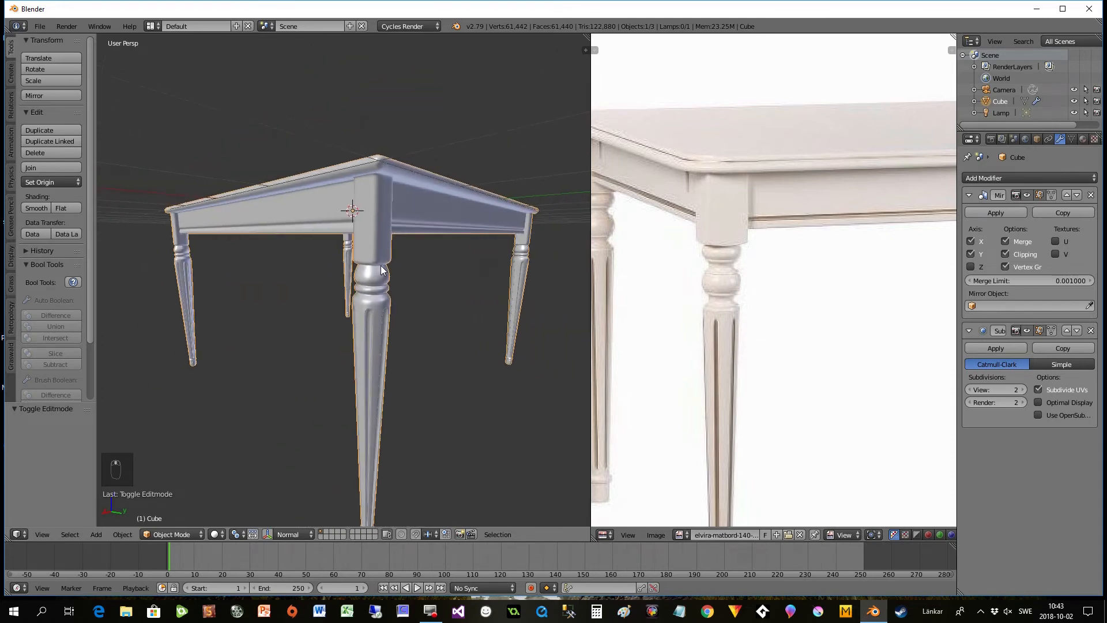
- Examine the whole tabletop from above and check its mesh density in wireframe, ending in solid shading
scroll(398, 294, "down", 1)
middle_click_drag(376, 358, 333, 379)
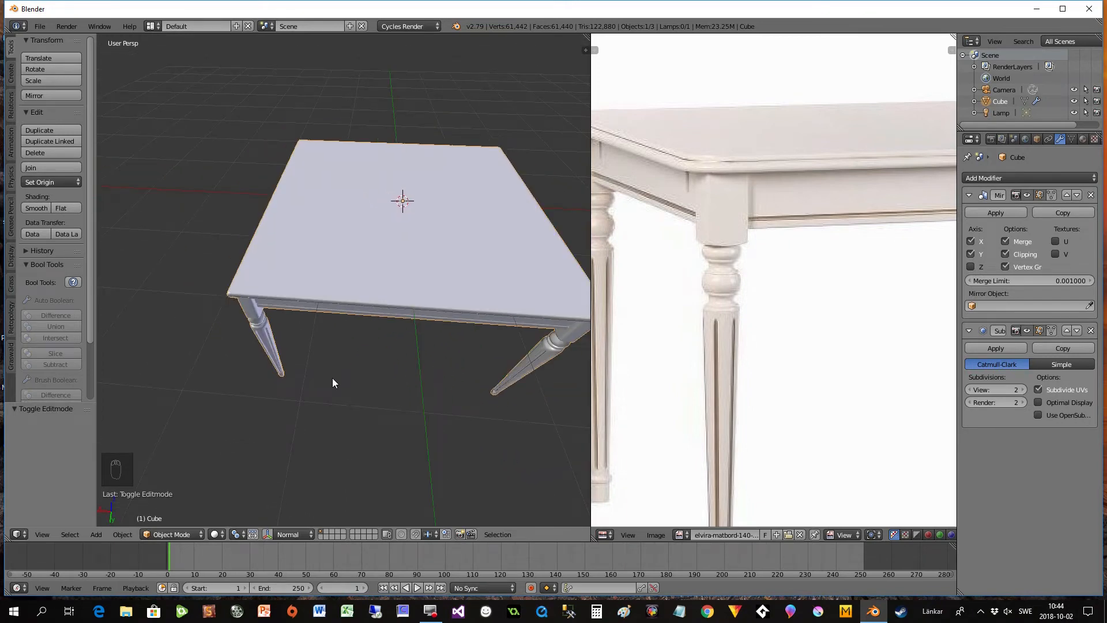
middle_click_drag(333, 382, 334, 354)
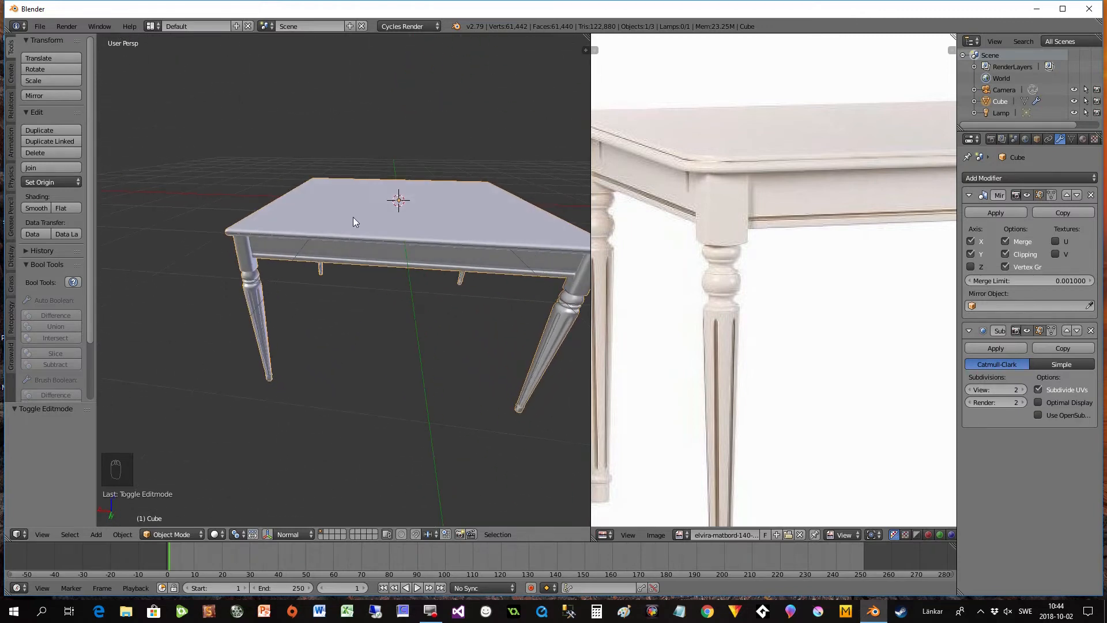
mouse_move(365, 314)
middle_mouse_down()
mouse_move(369, 342)
mouse_move(363, 326)
mouse_move(356, 356)
middle_mouse_up()
key("z")
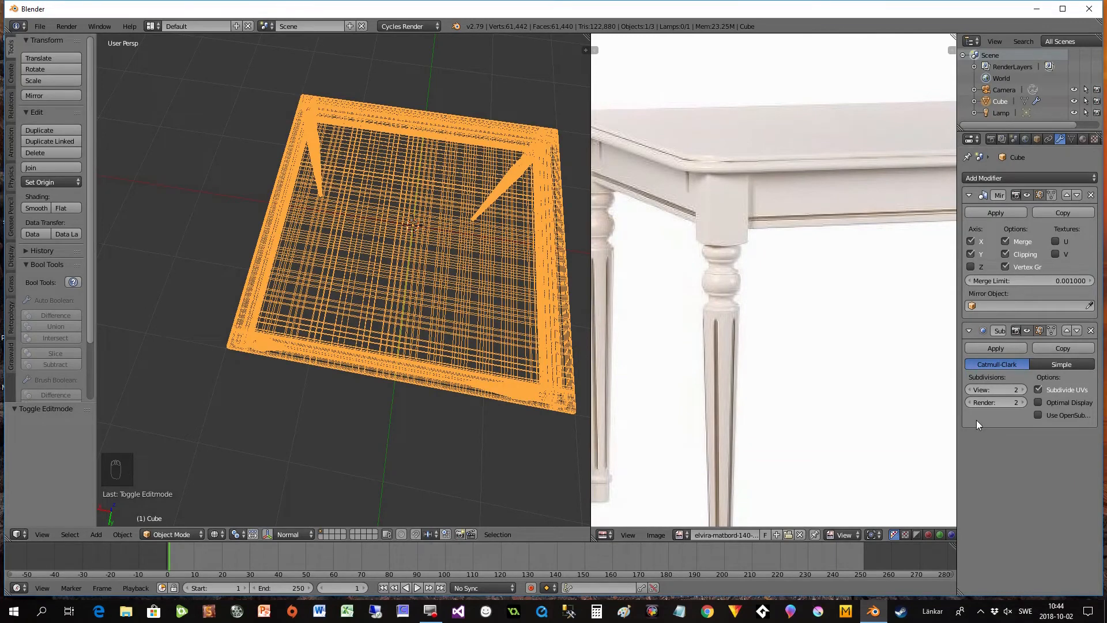
key("z")
mouse_move(359, 459)
middle_mouse_down()
mouse_move(382, 247)
mouse_move(378, 412)
mouse_move(323, 380)
middle_mouse_up()
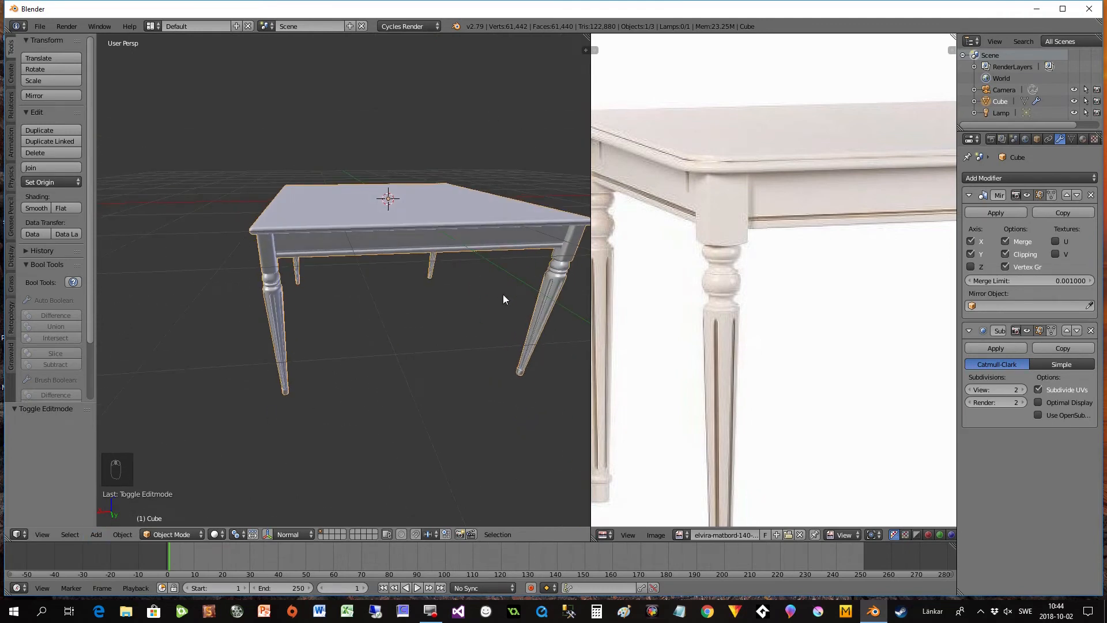
- Enter Edit Mode, set the viewport to the Bottom orthographic view framing the editable tabletop quarter, and switch to face selection
key("Tab")
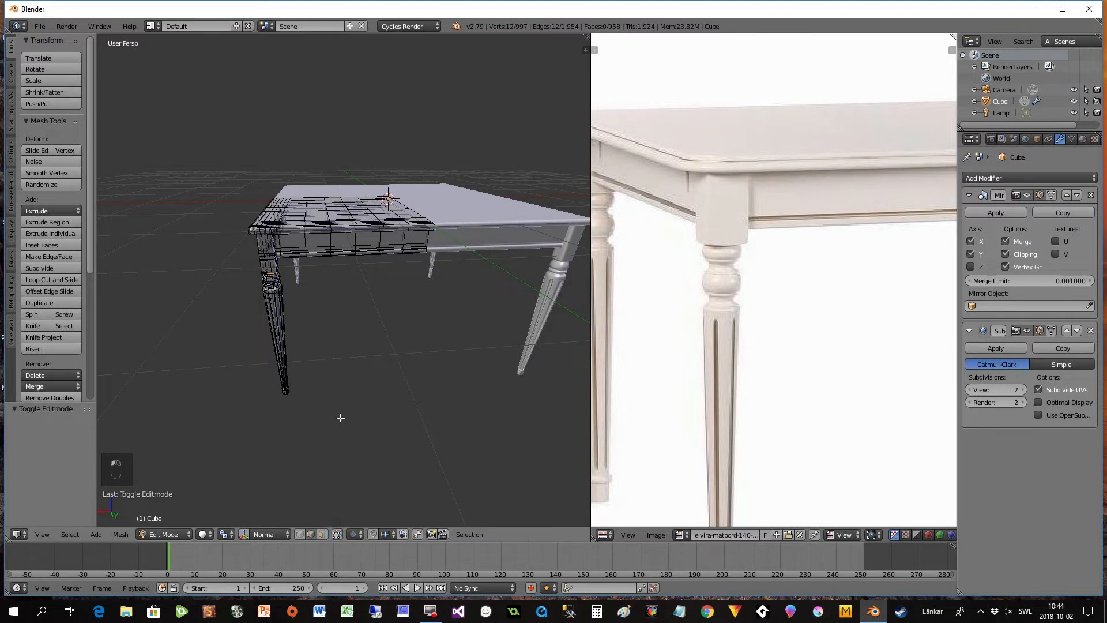
middle_click_drag(342, 512, 364, 277)
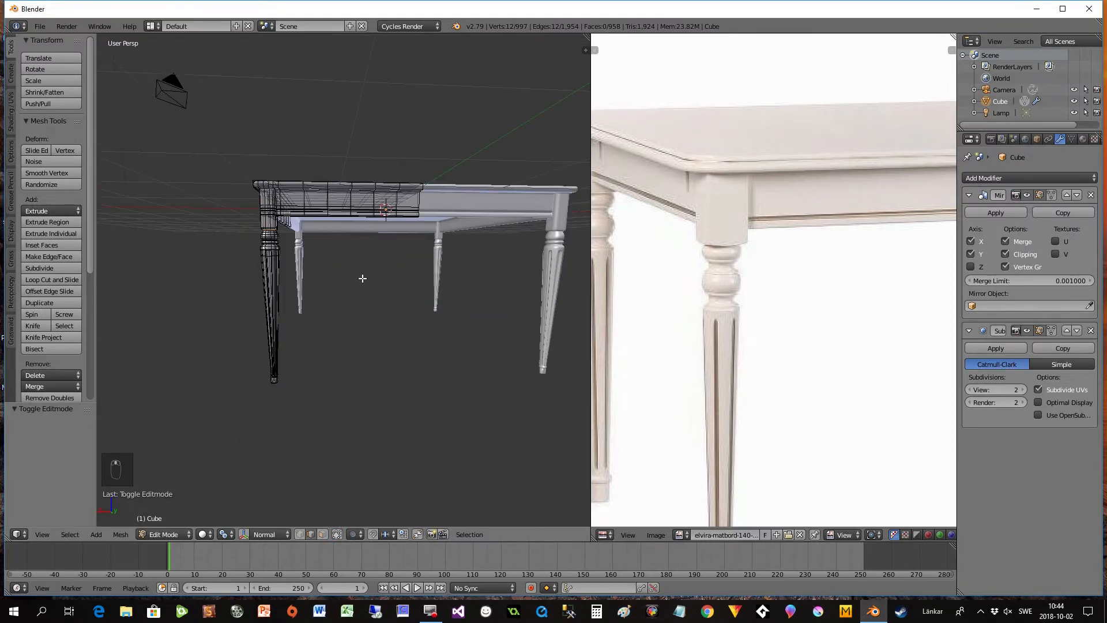
left_click(41, 533)
left_click(63, 470)
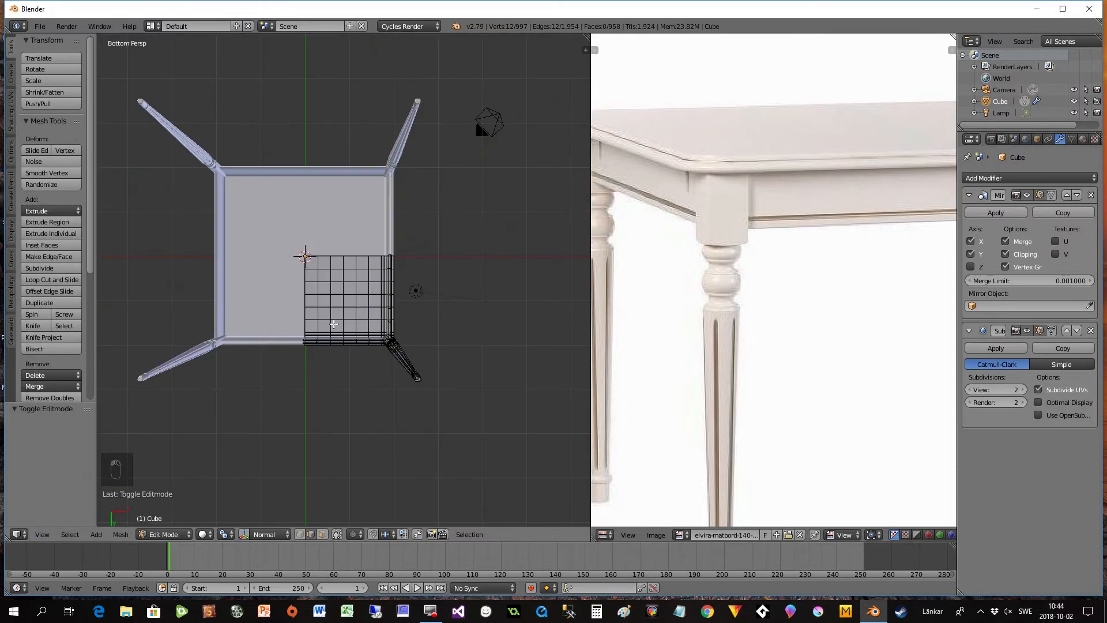
scroll(322, 431, "up", 2)
scroll(319, 392, "up", 5)
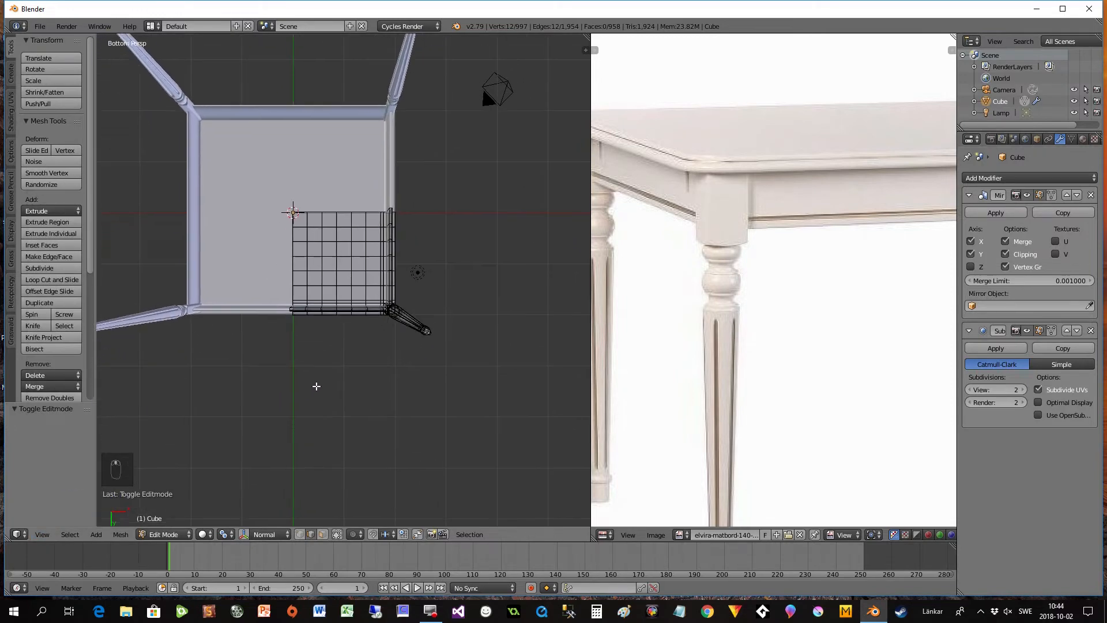
scroll(324, 387, "up", 2)
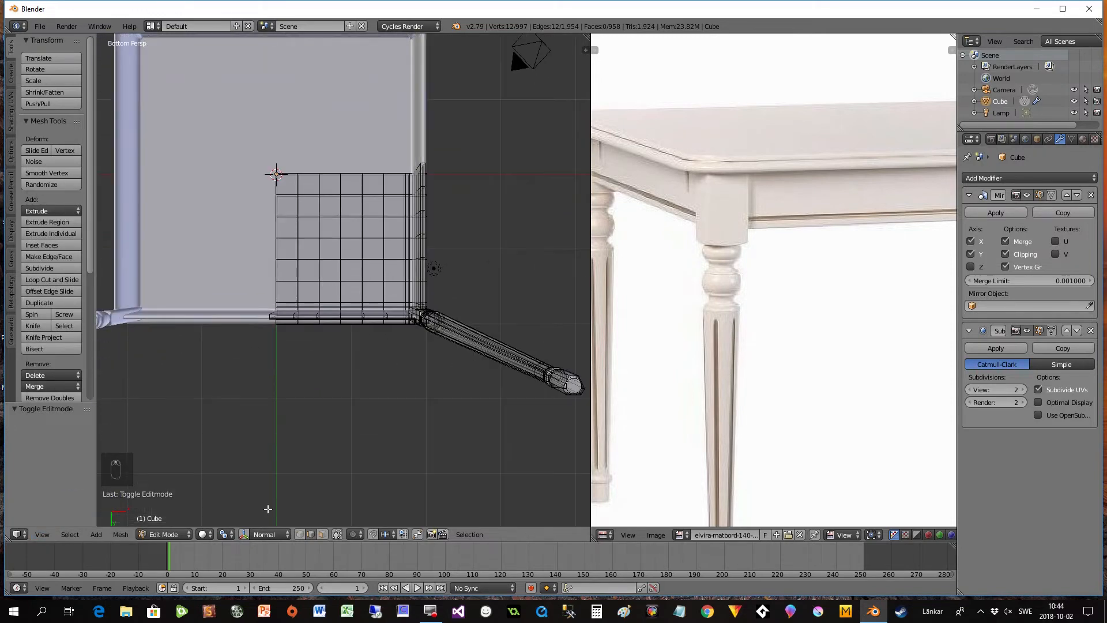
left_click(322, 535)
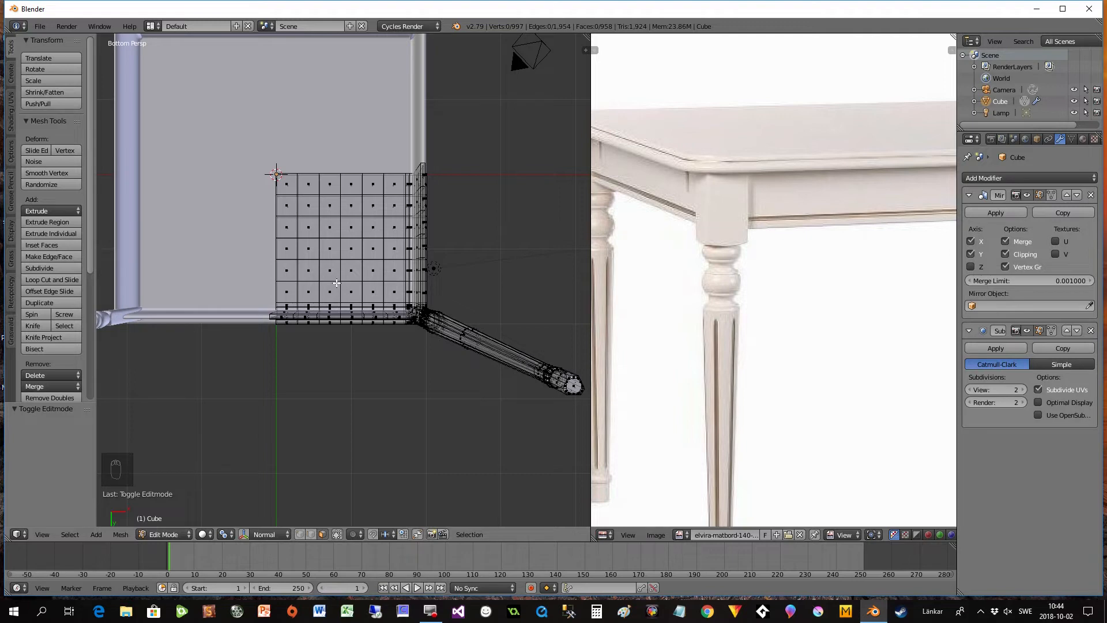
key("KP_5")
middle_click_drag(314, 359, 352, 422, "shift")
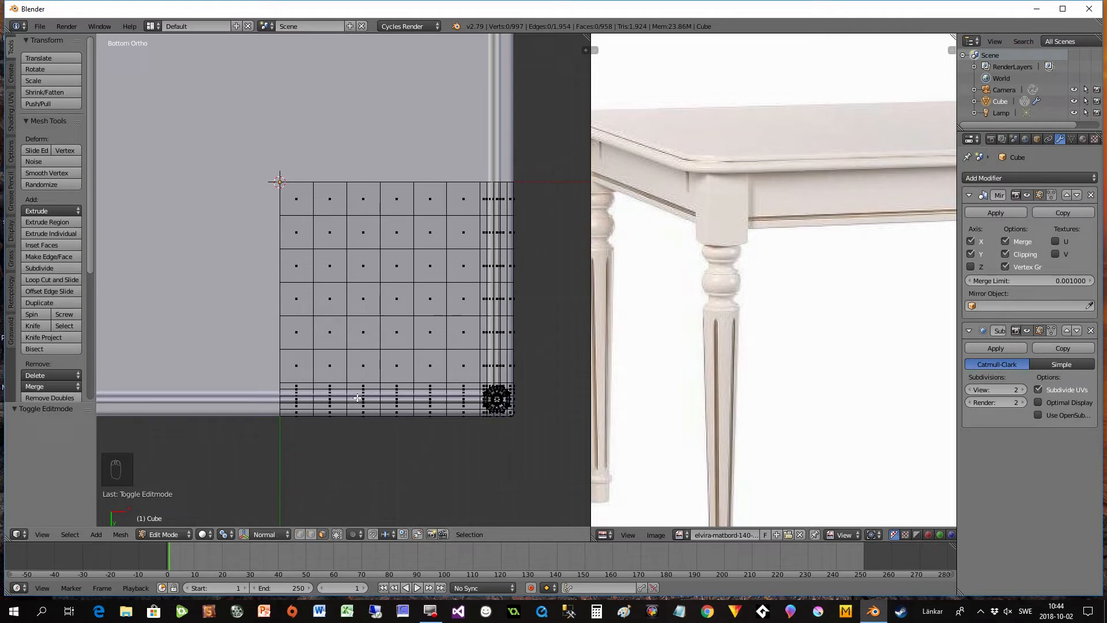
- Box-select the inner grid faces of the tabletop quarter, excluding the apron and leg strips, and dissolve them with Dissolve Faces
key("b")
left_click_drag(241, 130, 474, 379)
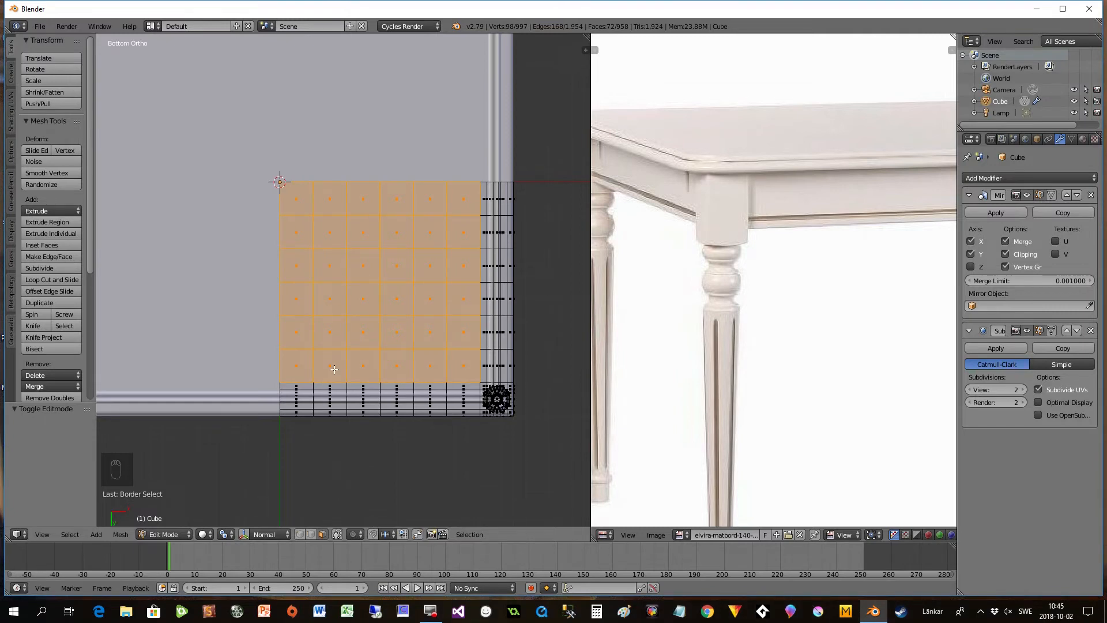
key("Delete")
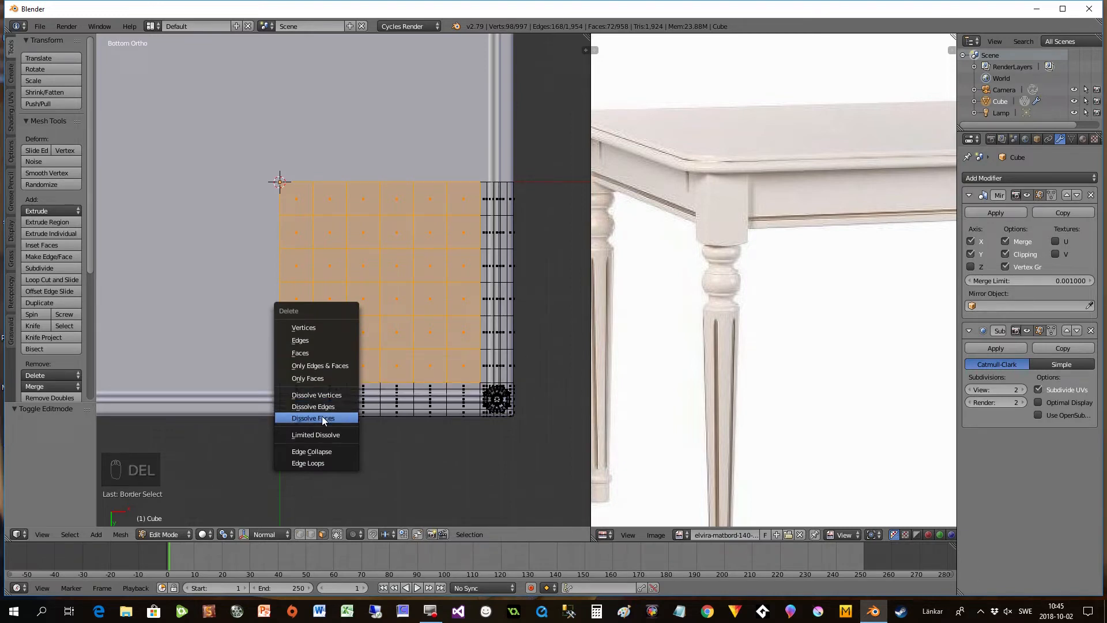
left_click(322, 416)
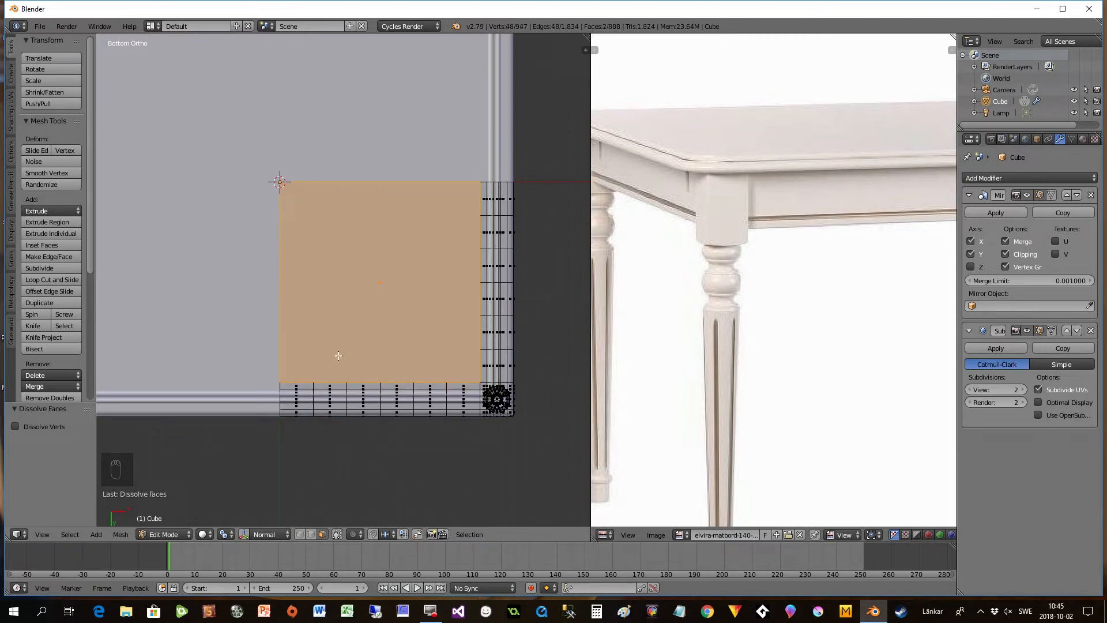
scroll(347, 325, "down", 2)
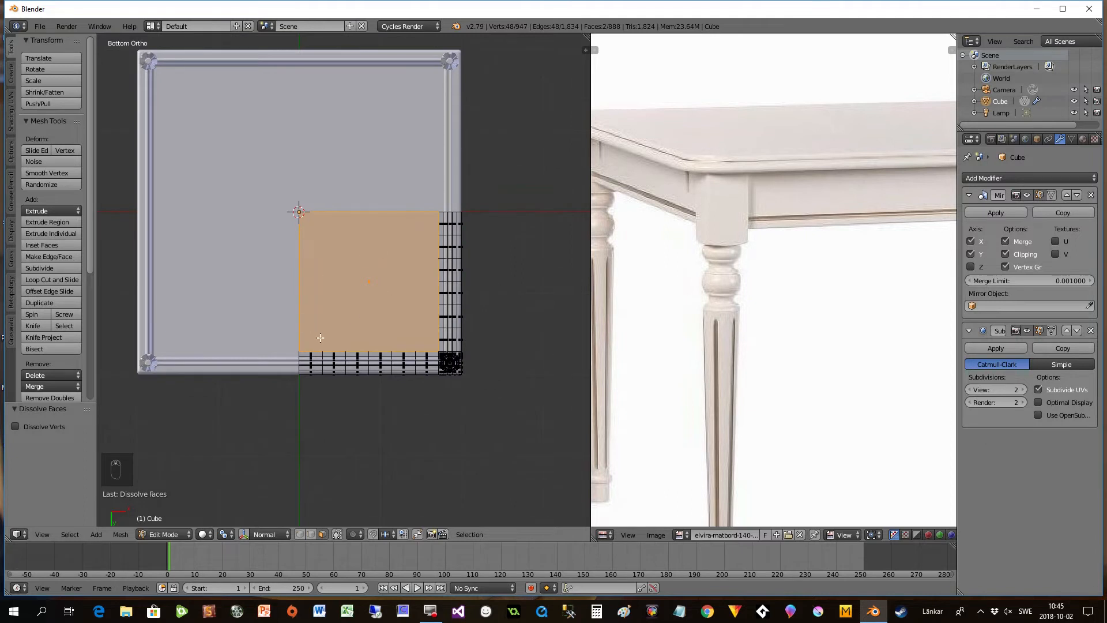
scroll(333, 308, "up", 1)
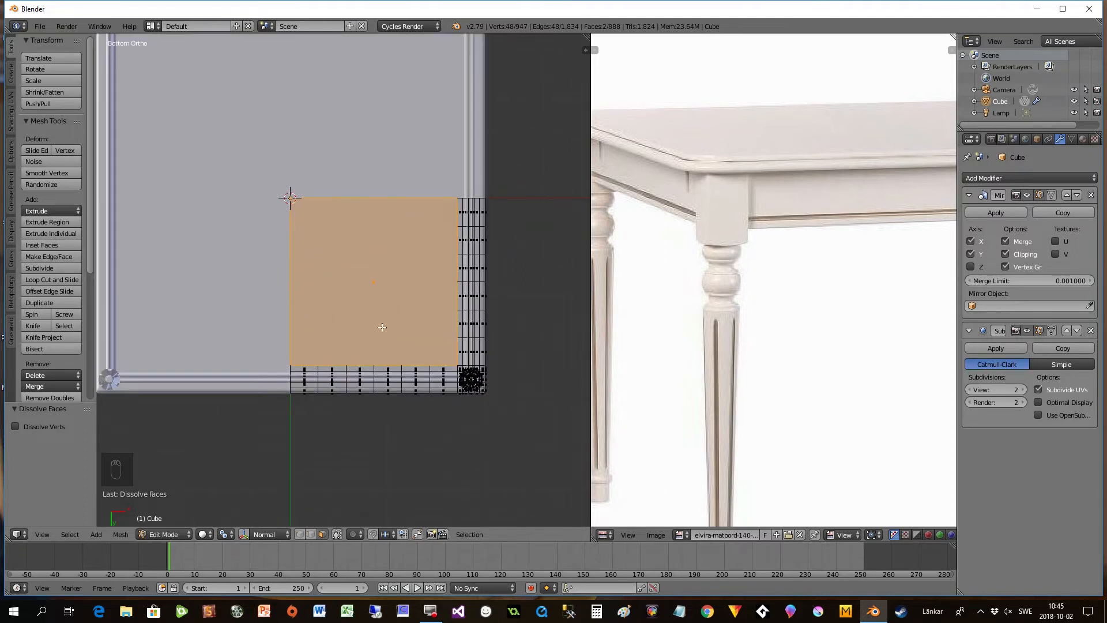
- Return to Object Mode and examine the simplified tabletop from above in perspective view
key("Tab")
middle_click_drag(338, 306, 399, 378)
scroll(378, 426, "up", 3)
scroll(370, 416, "down", 5)
key("KP_5")
key("KP_5")
key("KP_5")
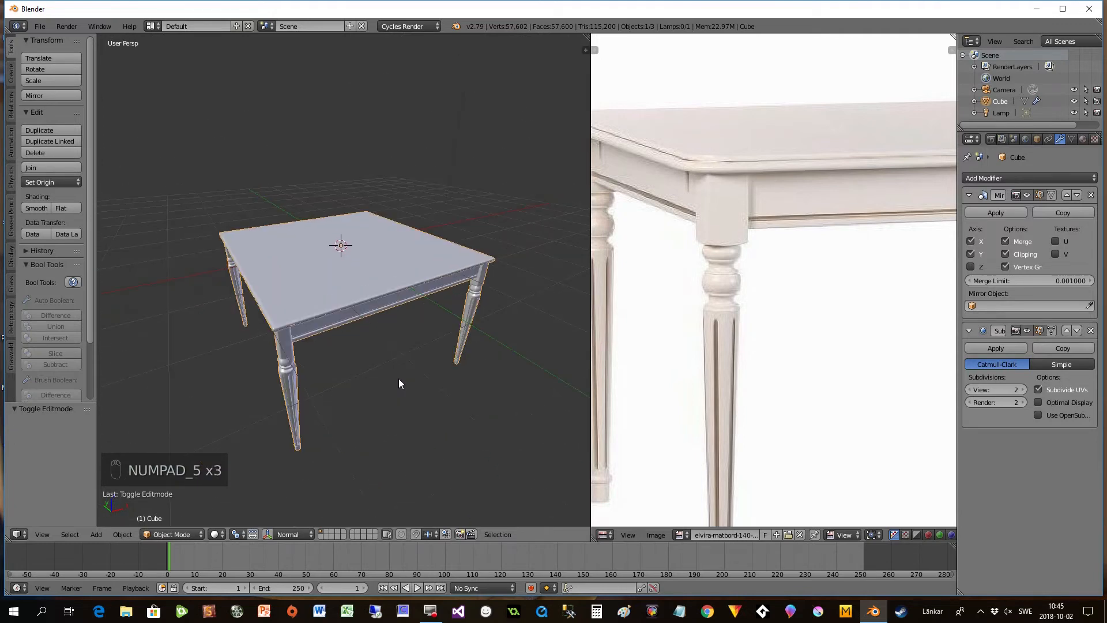
scroll(399, 378, "up", 3)
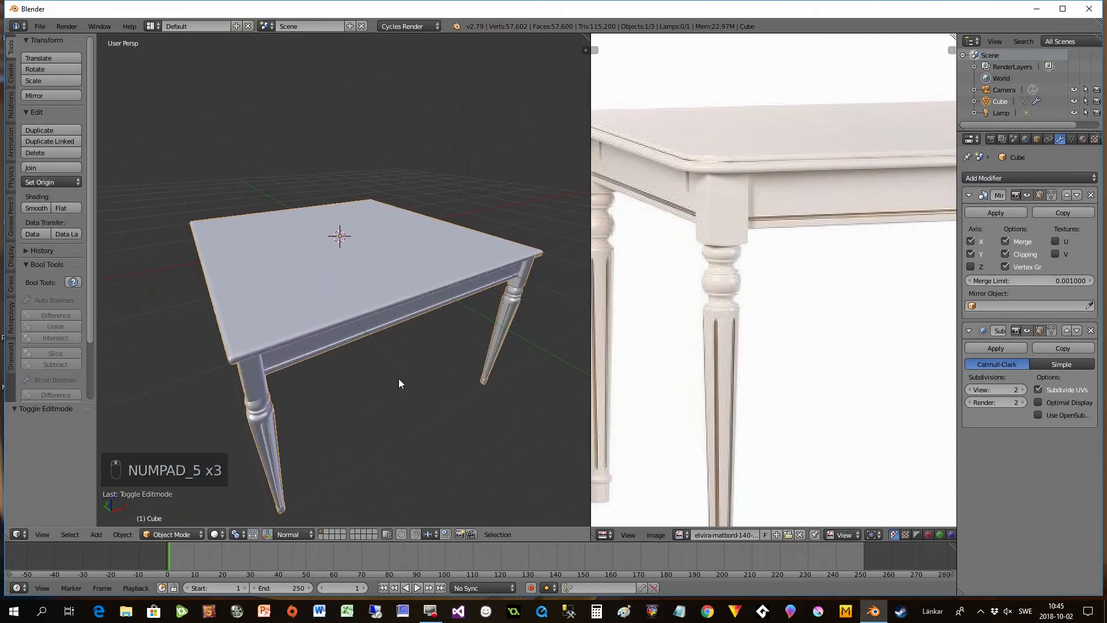
- Inspect the subdivided tabletop topology in wireframe from several angles, finishing with Solid viewport shading
key("z")
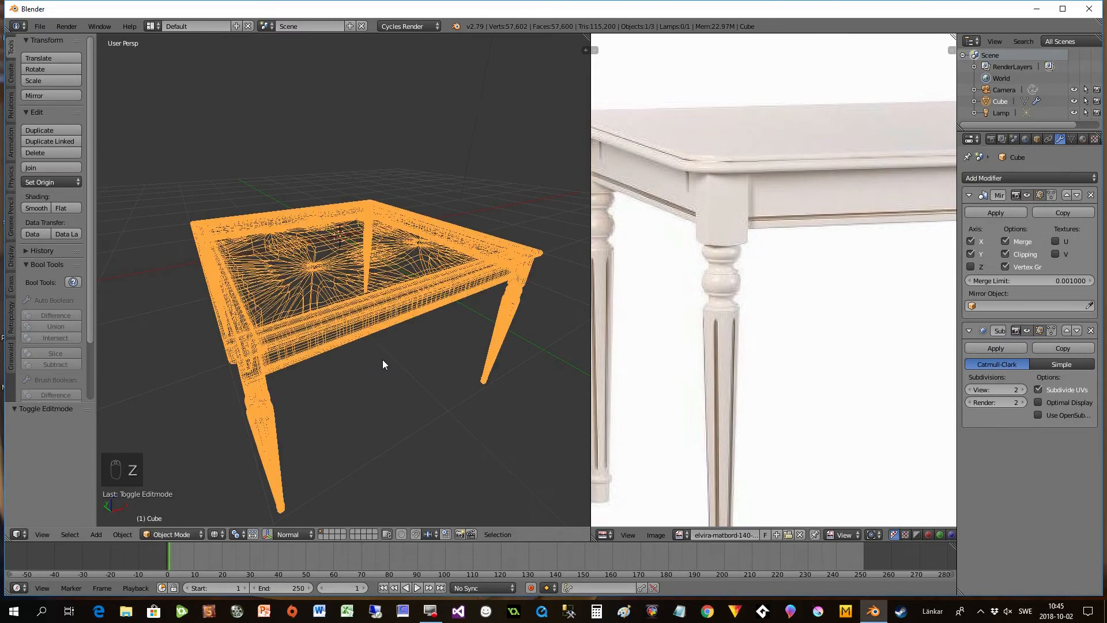
middle_click_drag(372, 350, 328, 428)
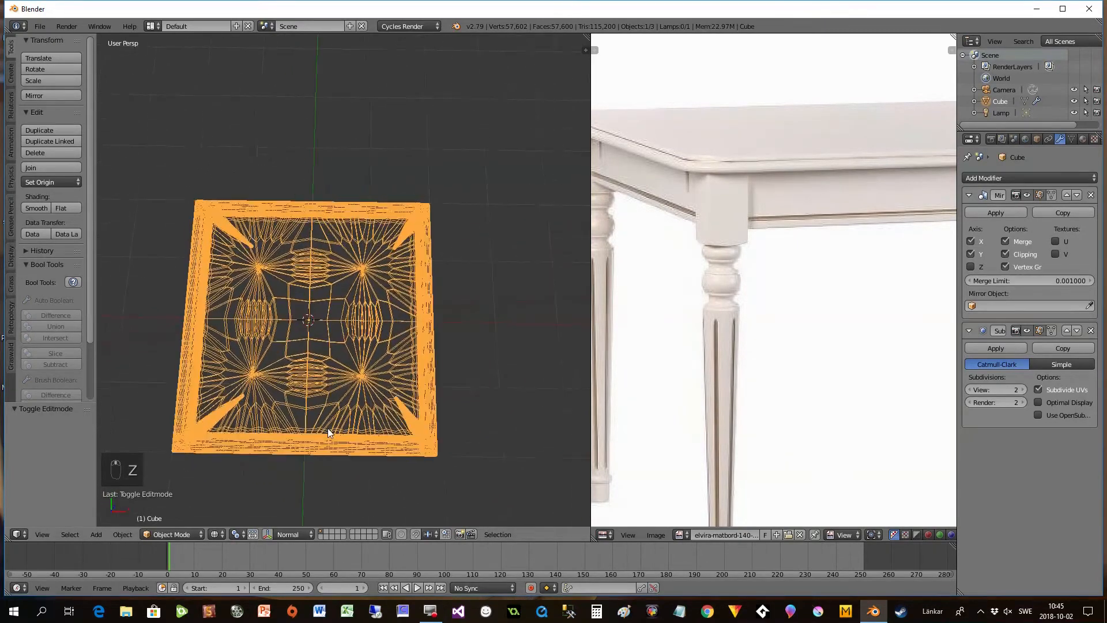
middle_click_drag(265, 388, 315, 359)
scroll(323, 366, "down", 2)
scroll(323, 365, "up", 2)
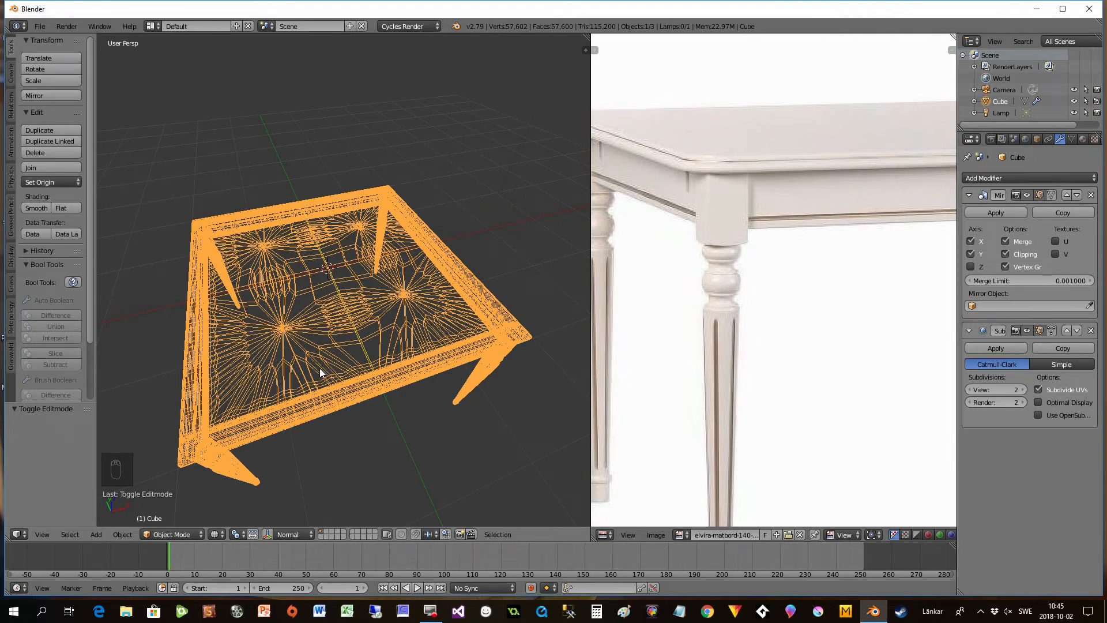
left_click(212, 535)
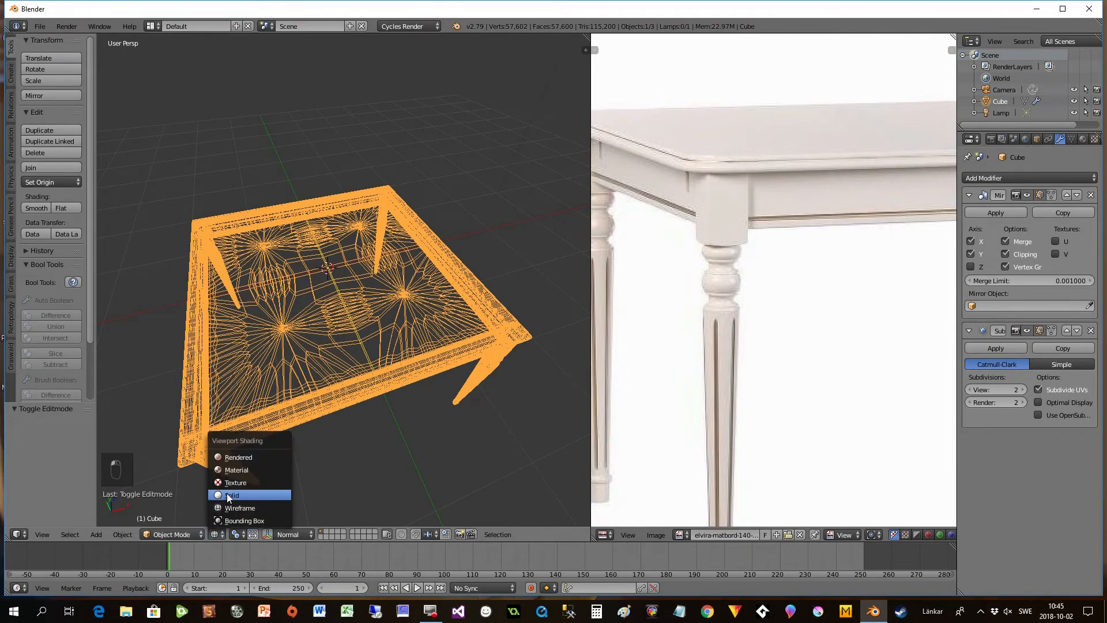
left_click(227, 496)
middle_click_drag(271, 448, 288, 431)
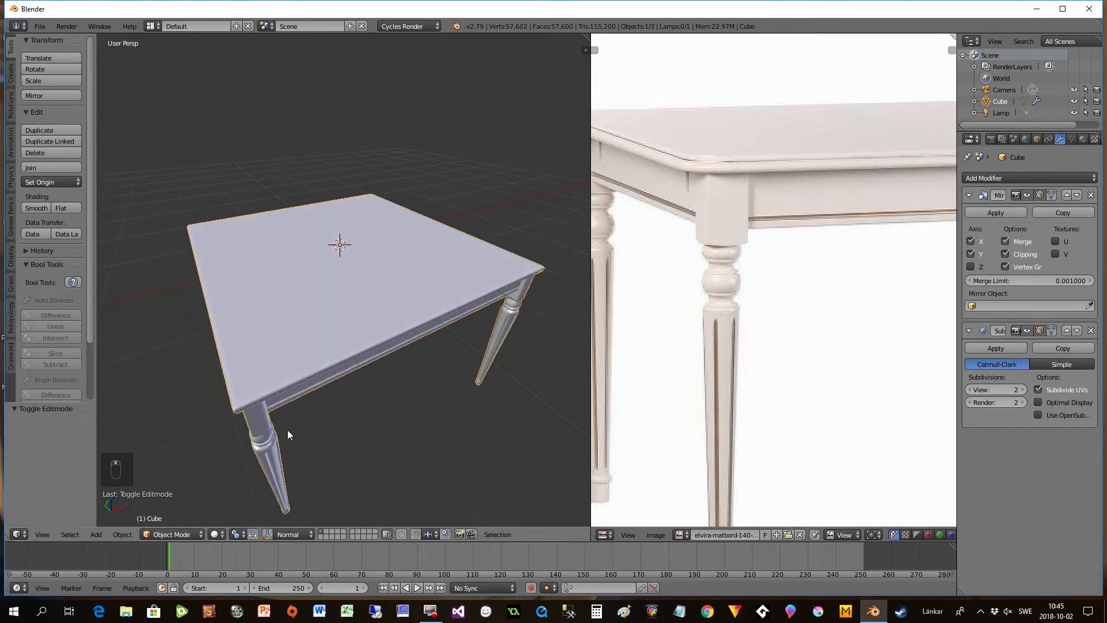
- Enter Edit Mode, limit selection to visible geometry, and box-select every upper face of the tabletop quarter from the Top view
key("Tab")
middle_click_drag(330, 397, 304, 409)
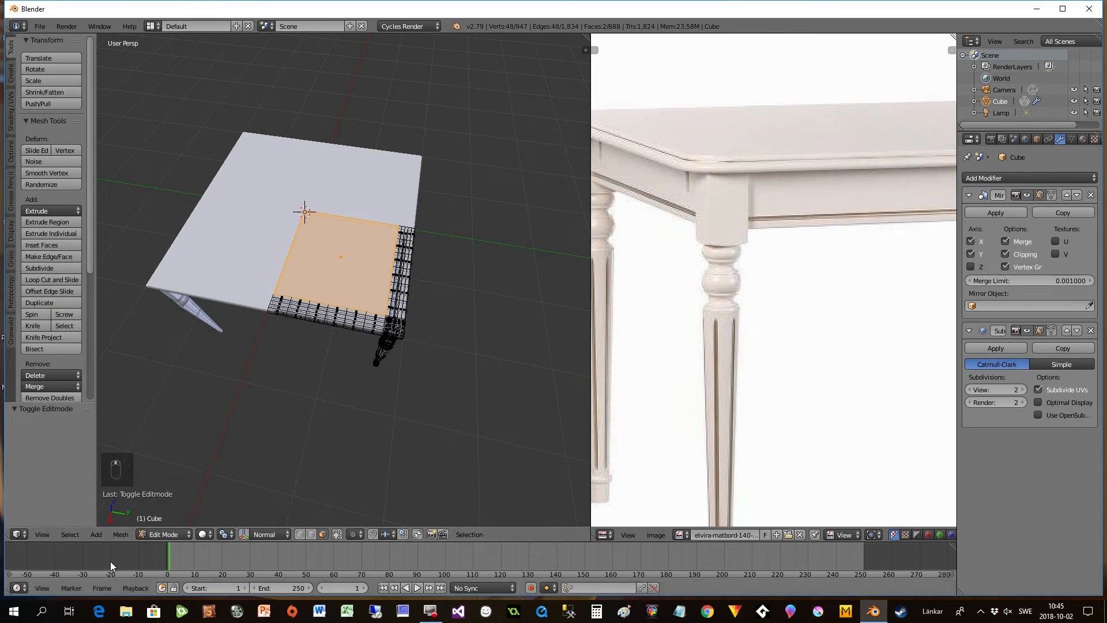
scroll(347, 423, "up", 3)
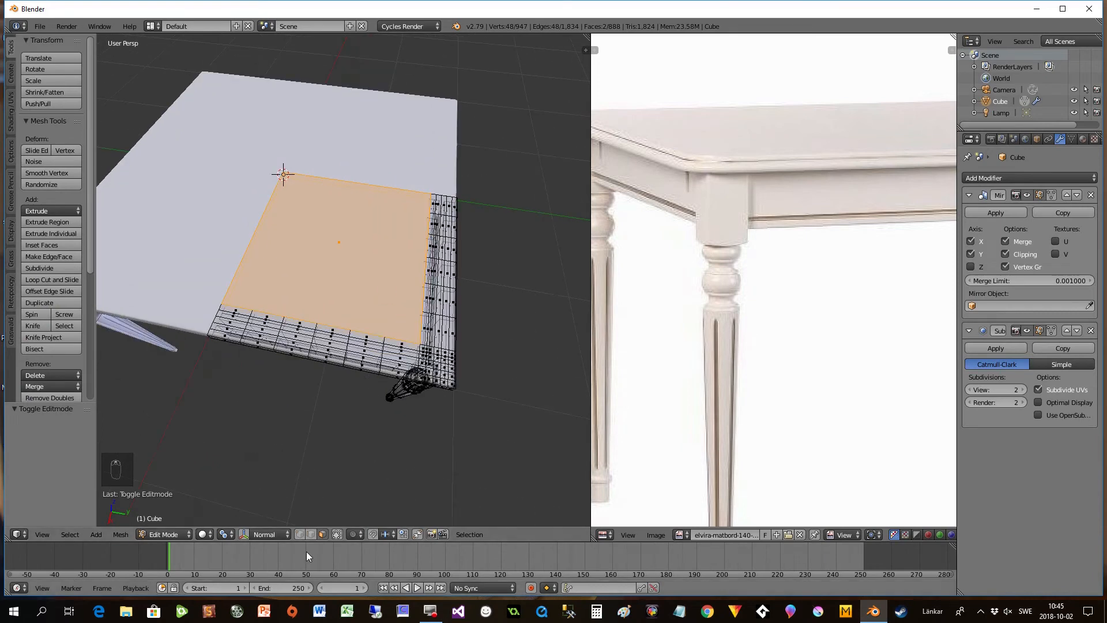
left_click(338, 535)
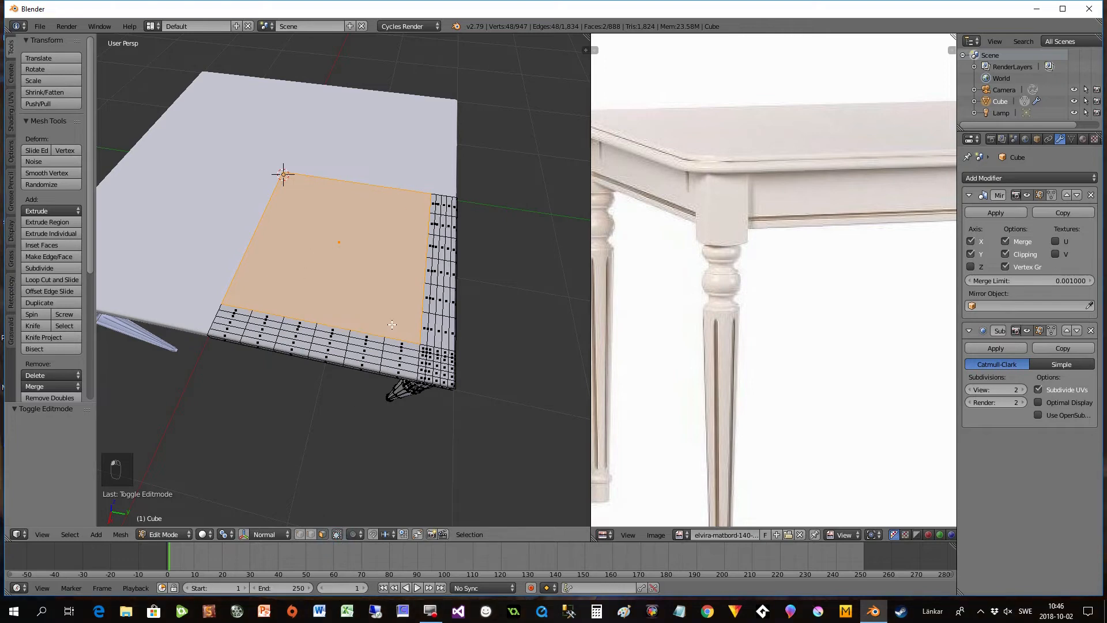
left_click(43, 534)
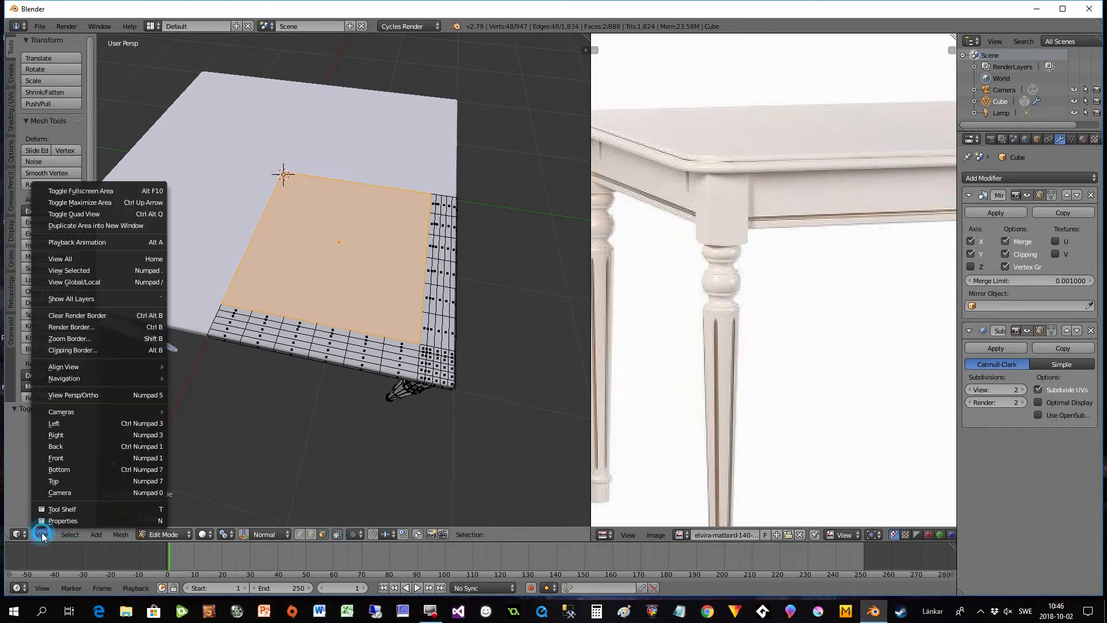
left_click(56, 481)
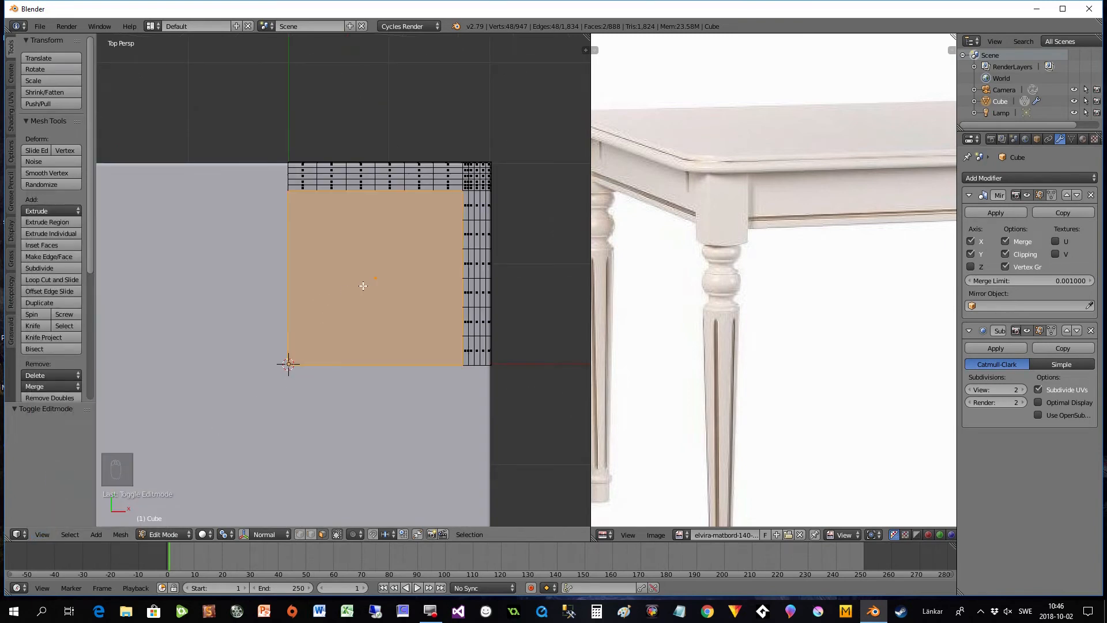
key("a")
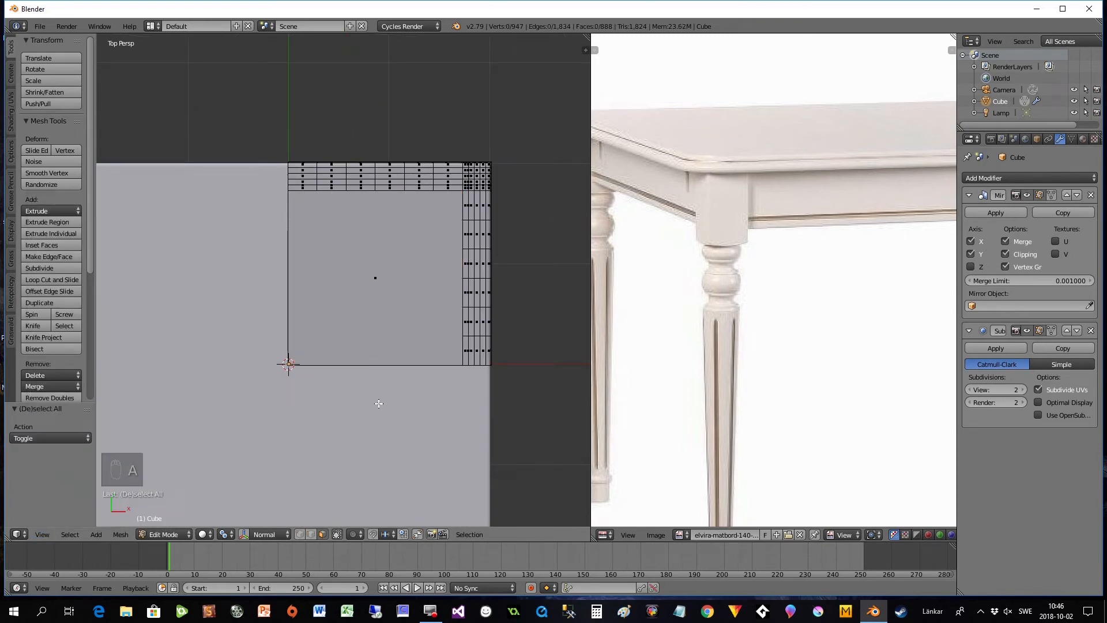
key("b")
left_click_drag(239, 128, 504, 379)
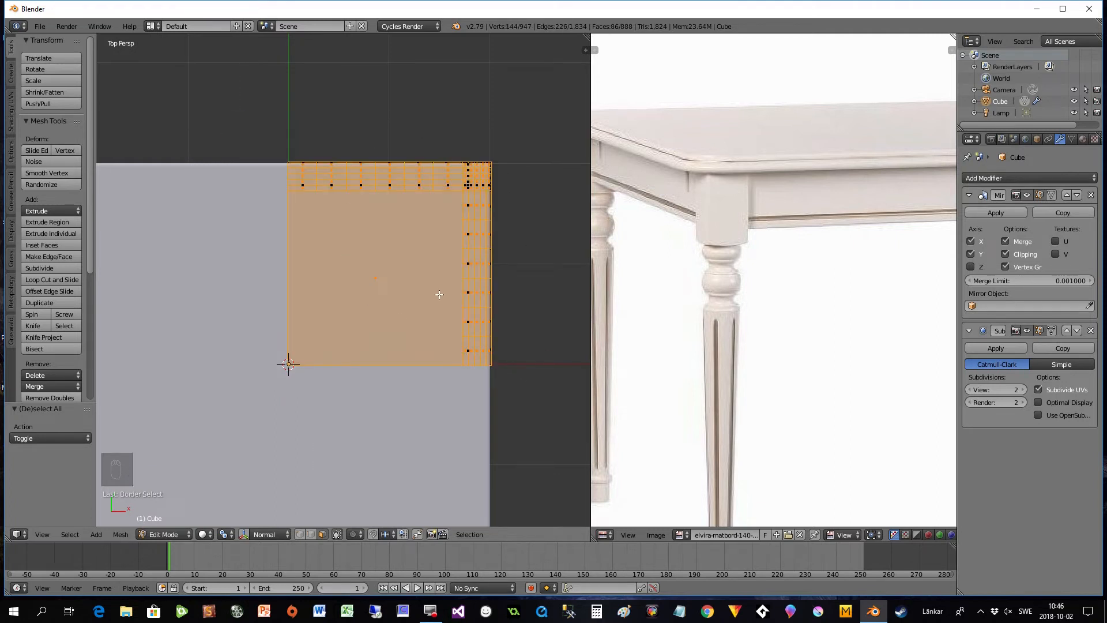
- Duplicate the selected tabletop faces in place and separate the copy into its own object by selection
middle_click_drag(500, 342, 344, 305)
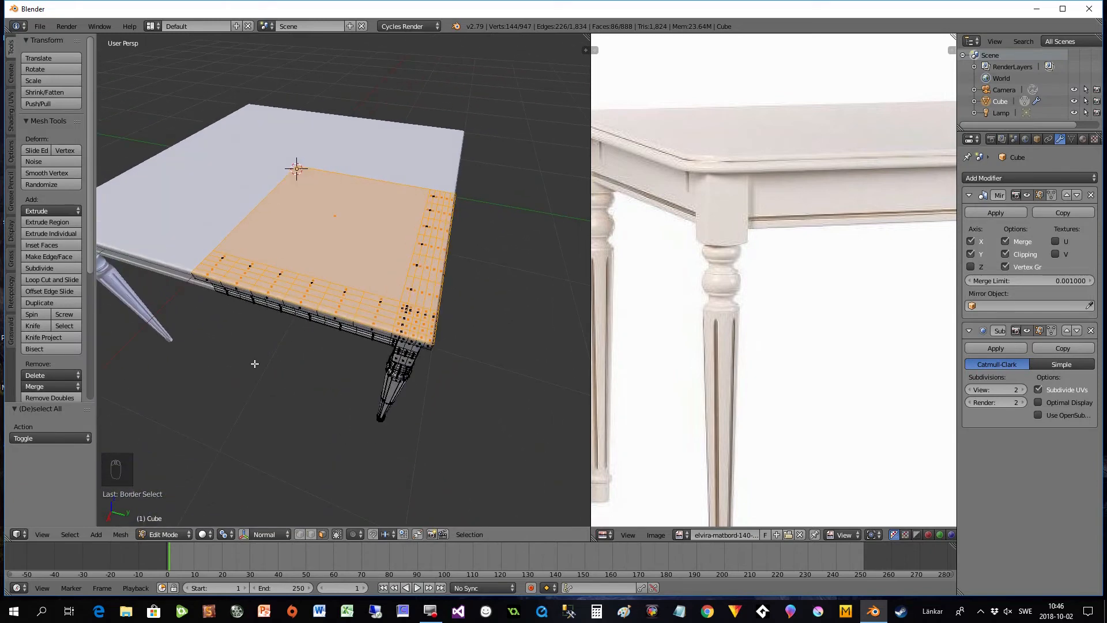
key("shift+d")
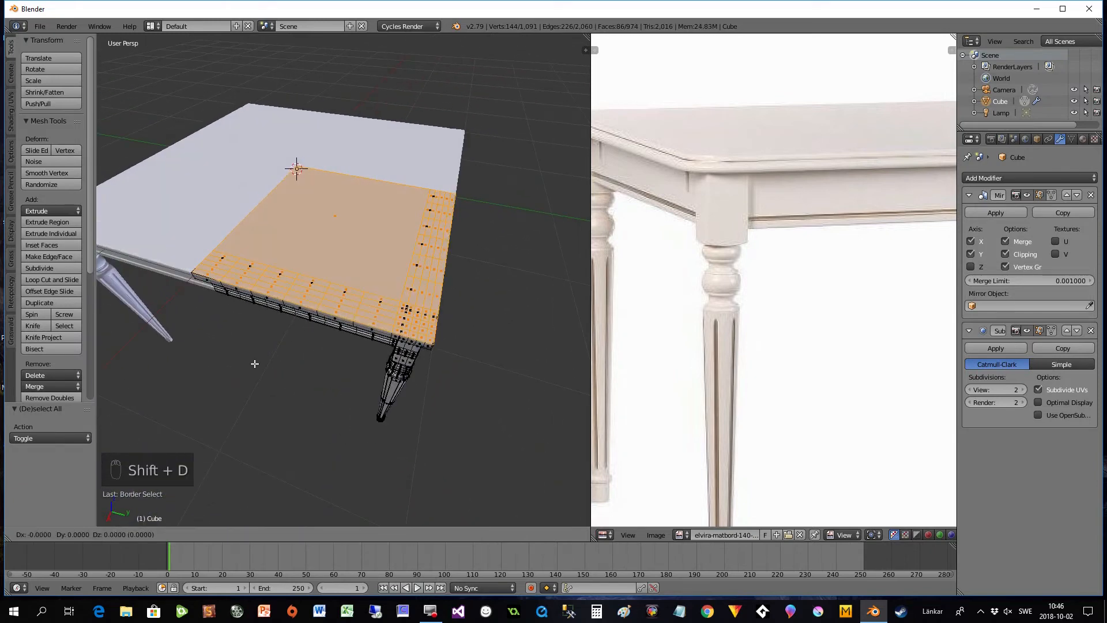
right_click(255, 363)
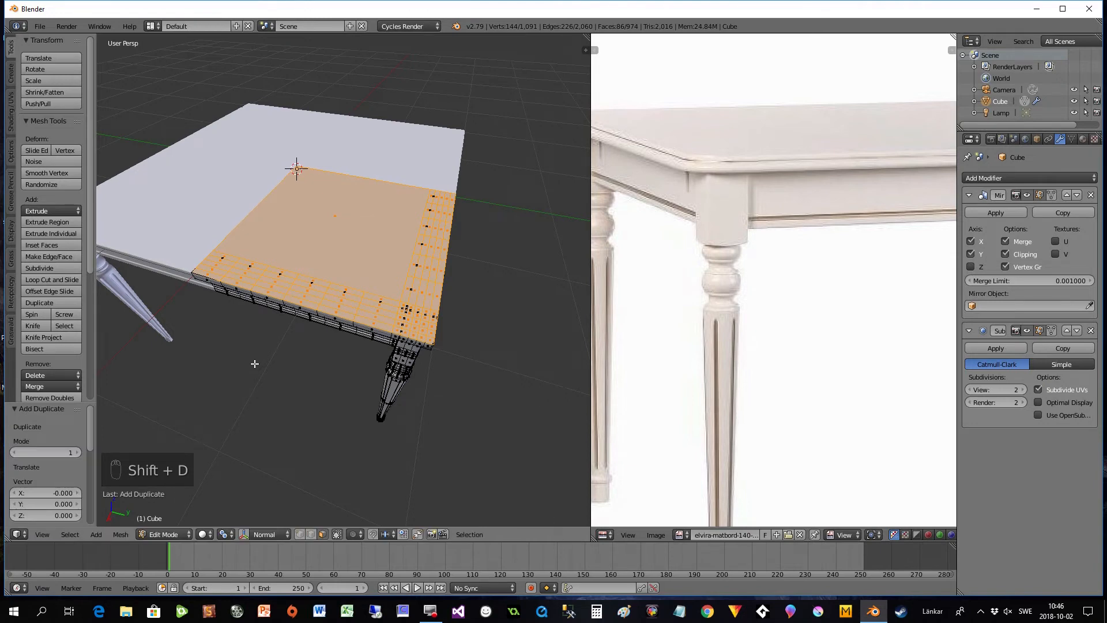
key("p")
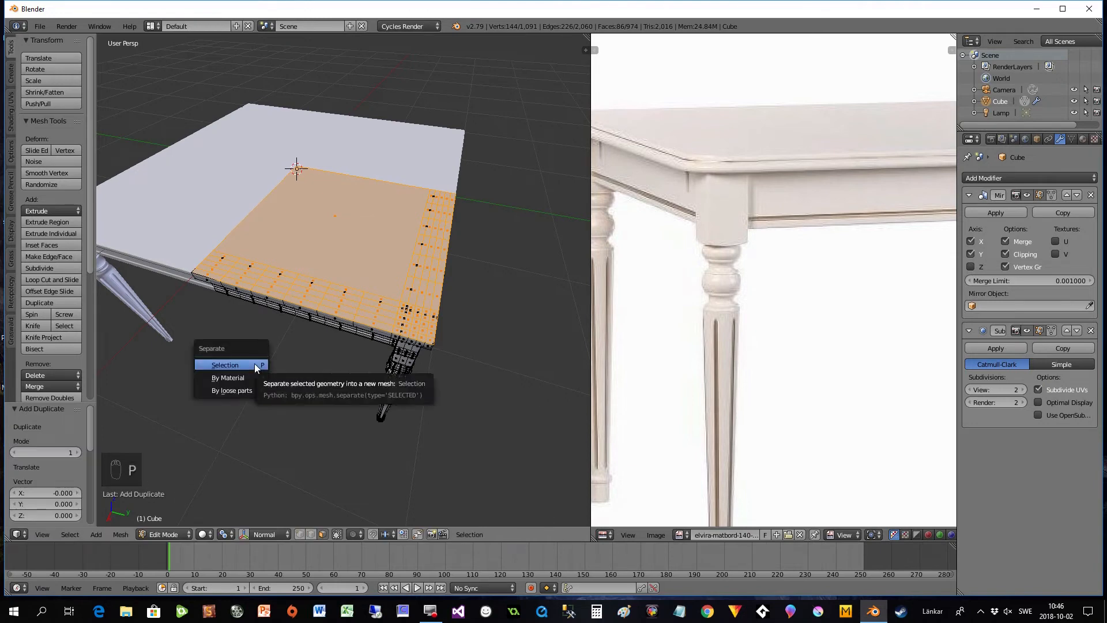
left_click(244, 364)
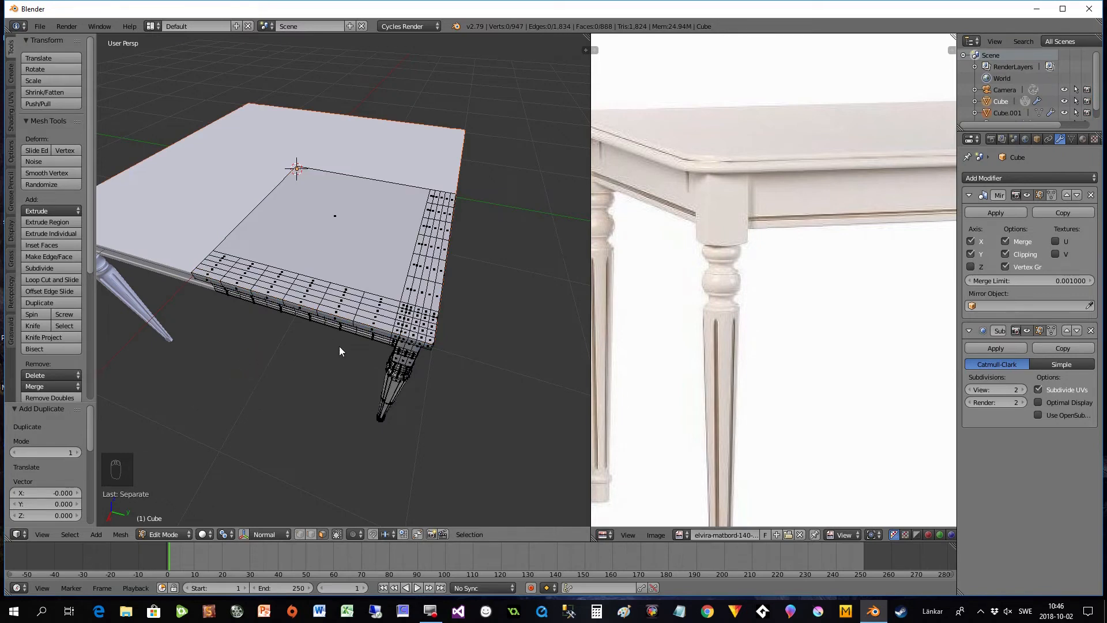
- Return to Object Mode, select the separated tabletop object Cube.001, and isolate it in Local View
key("Tab")
middle_click_drag(361, 345, 358, 357)
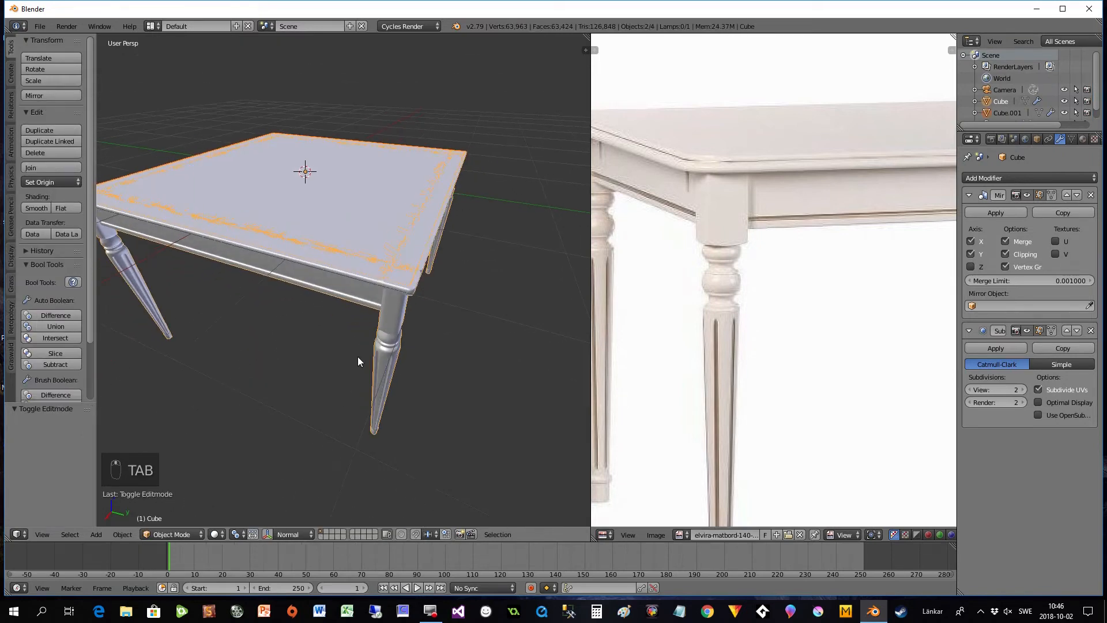
right_click(391, 316)
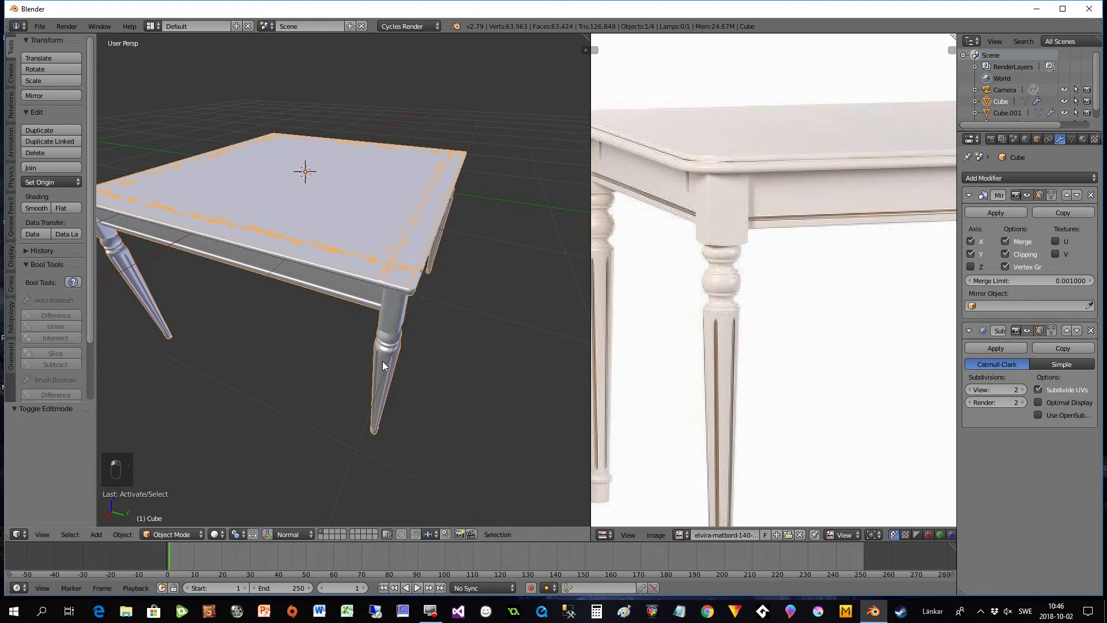
right_click(339, 222)
middle_click_drag(352, 251, 419, 300)
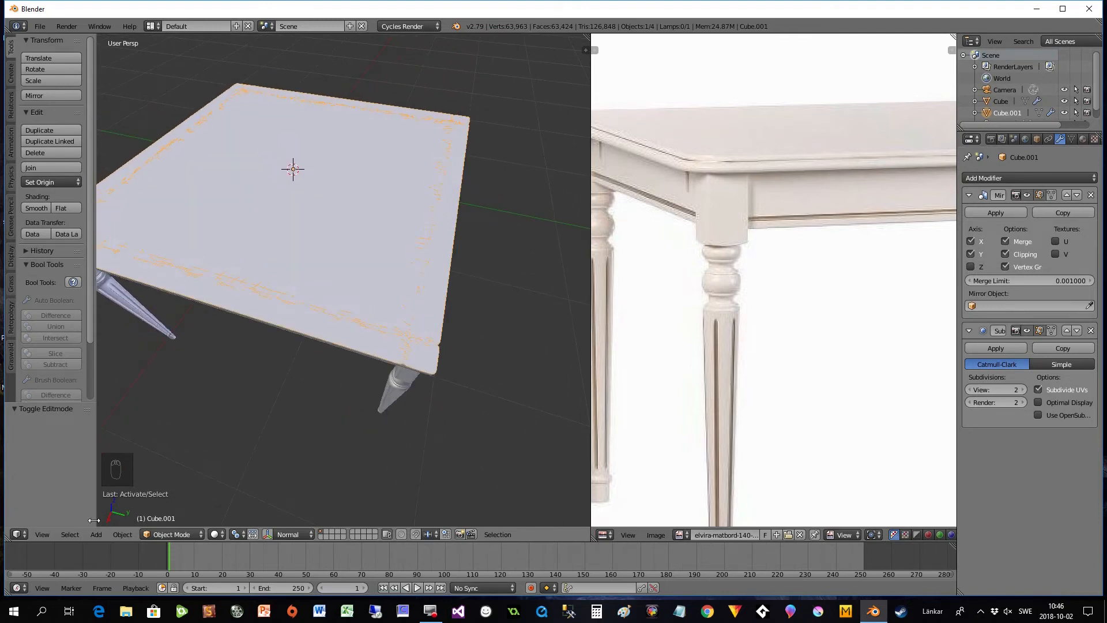
left_click(42, 534)
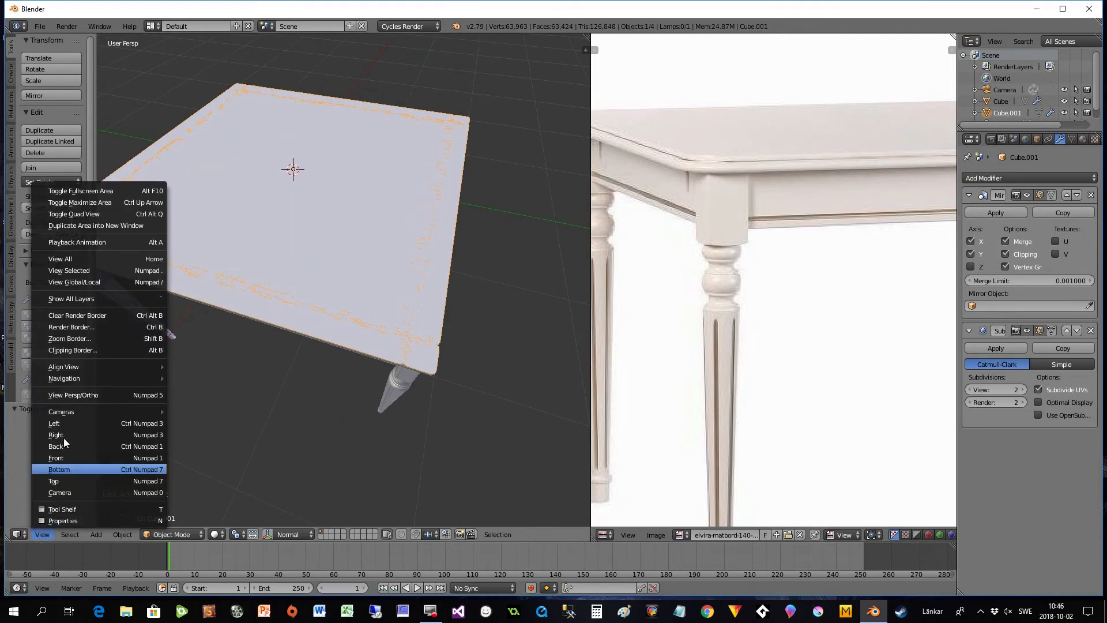
left_click(65, 280)
middle_click_drag(284, 396, 262, 358)
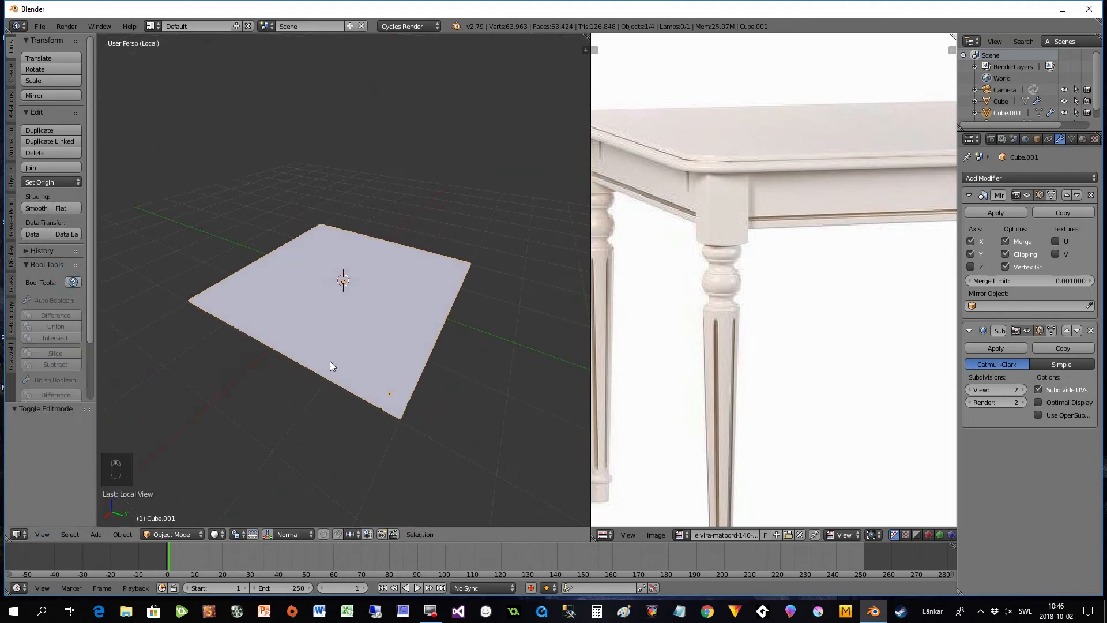
- Enter Edit Mode on the isolated tabletop and examine its faces up close around the outer corner
key("Tab")
middle_click_drag(330, 361, 391, 317)
scroll(350, 365, "up", 1)
scroll(394, 322, "up", 3)
middle_click_drag(459, 350, 387, 339)
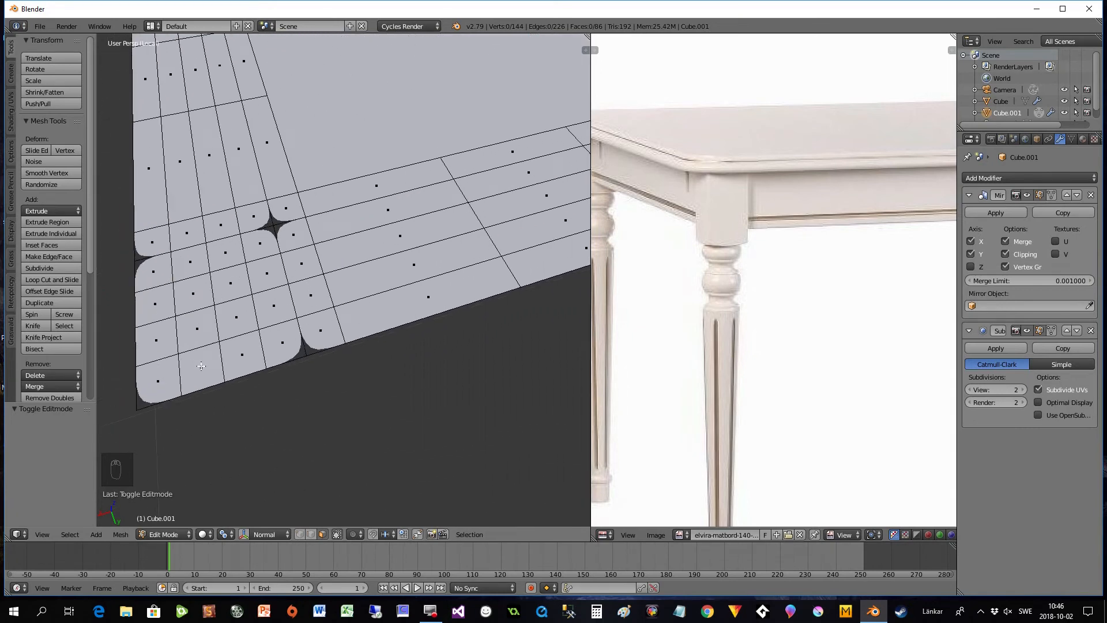
scroll(176, 261, "down", 7)
middle_click_drag(292, 262, 290, 286)
scroll(290, 286, "down", 2)
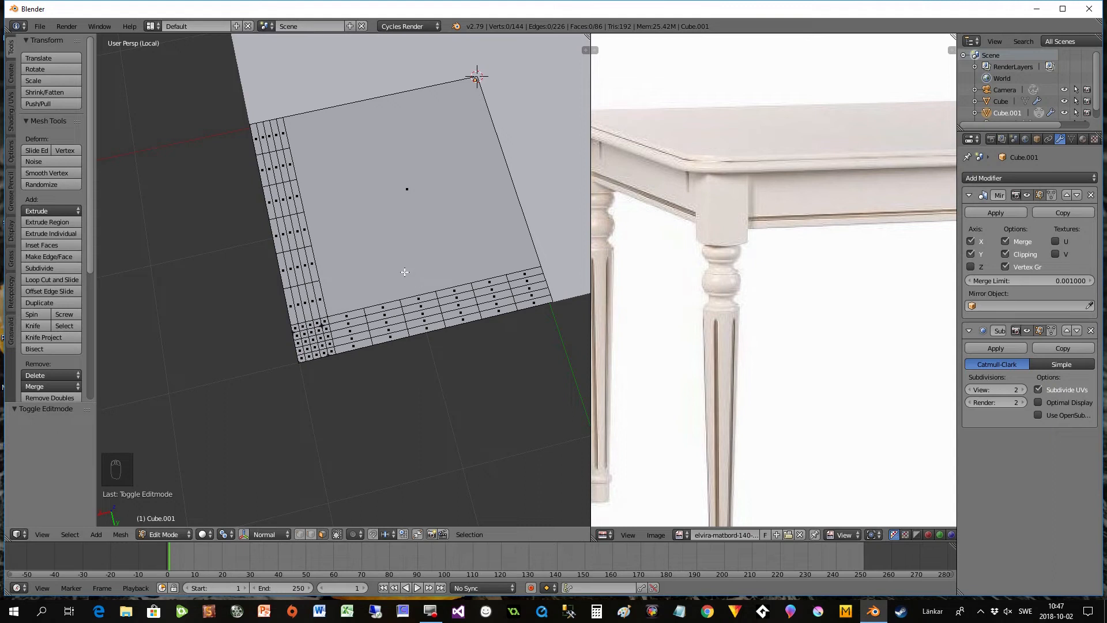
- Select the whole tabletop quarter, merge its duplicate vertices with Remove Doubles, and check the mesh in wireframe
key("a")
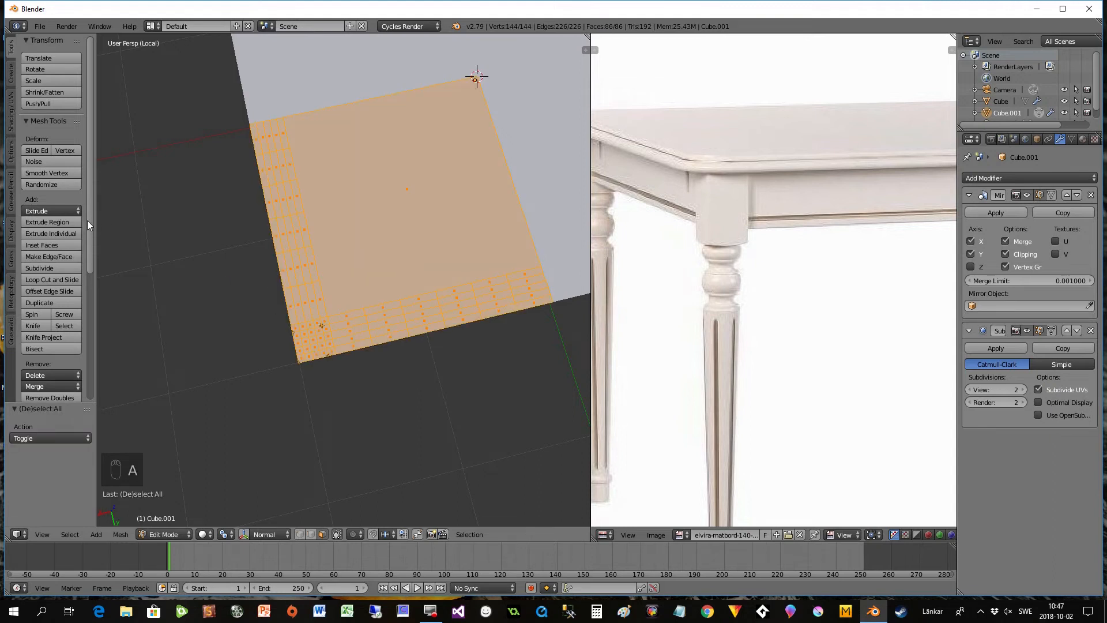
scroll(88, 225, "down", 8)
left_click(49, 203)
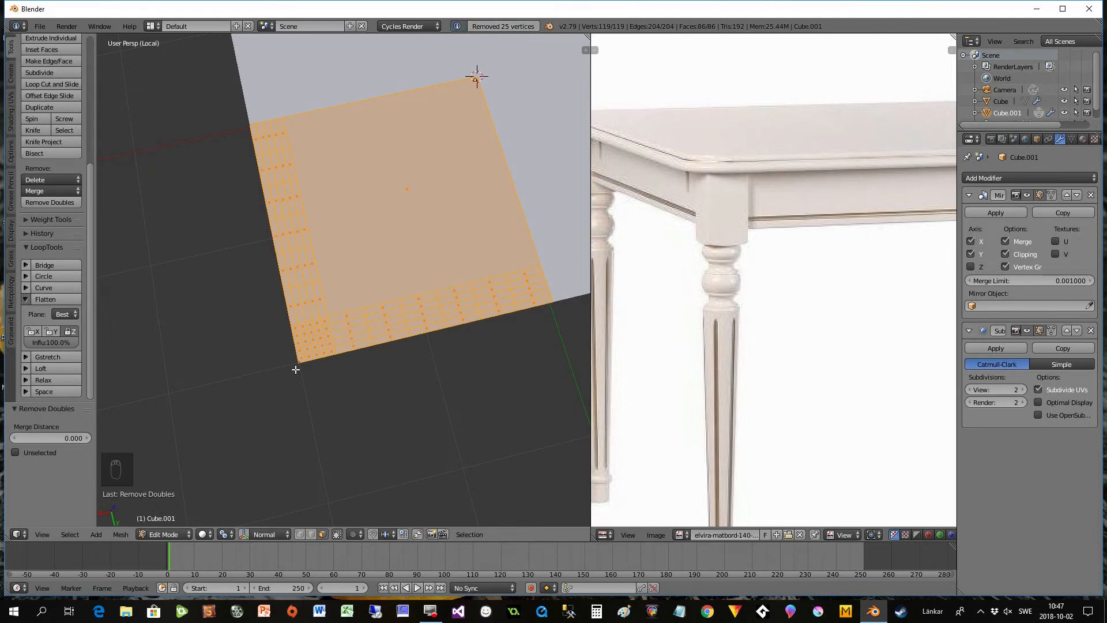
key("Tab")
key("Tab")
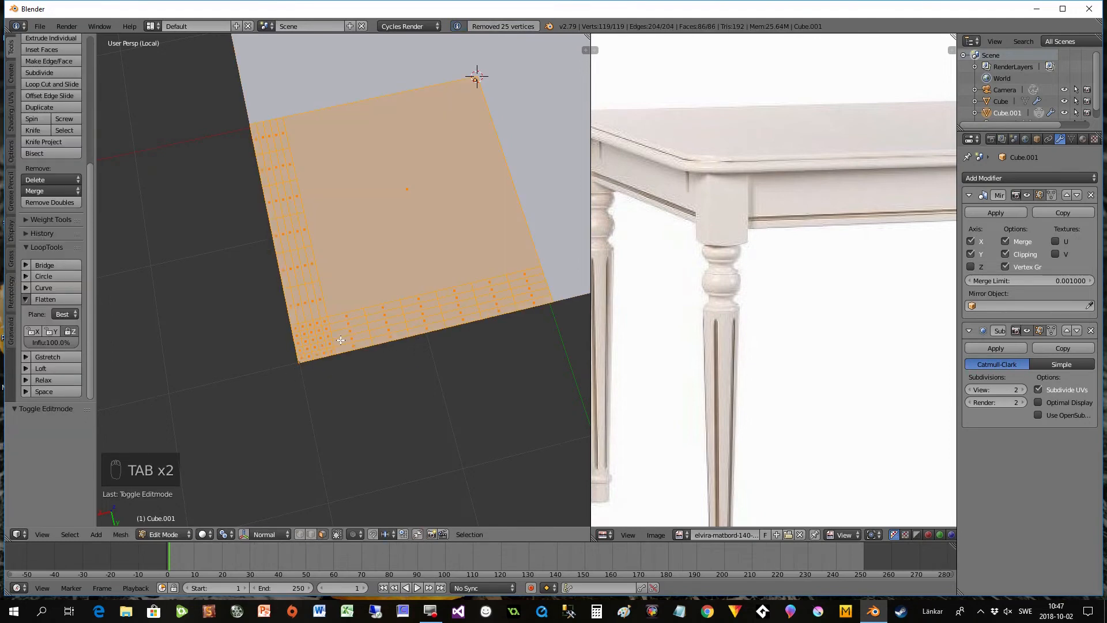
key("z")
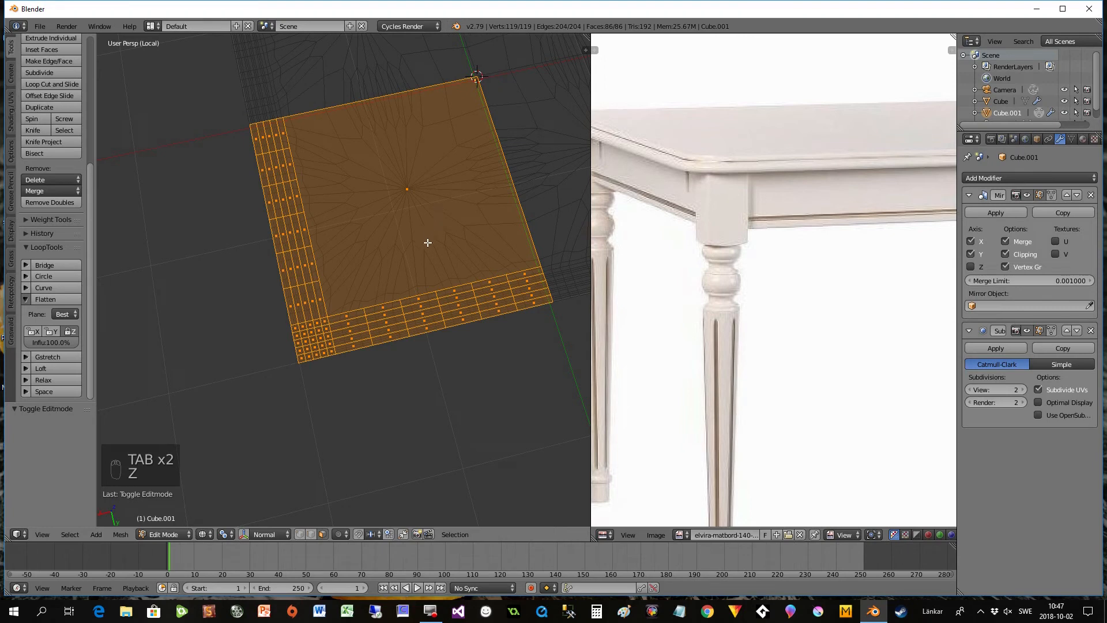
key("z")
- Switch to edge selection and select the edge loops along both outer sides of the tabletop quarter
middle_click_drag(398, 384, 396, 384)
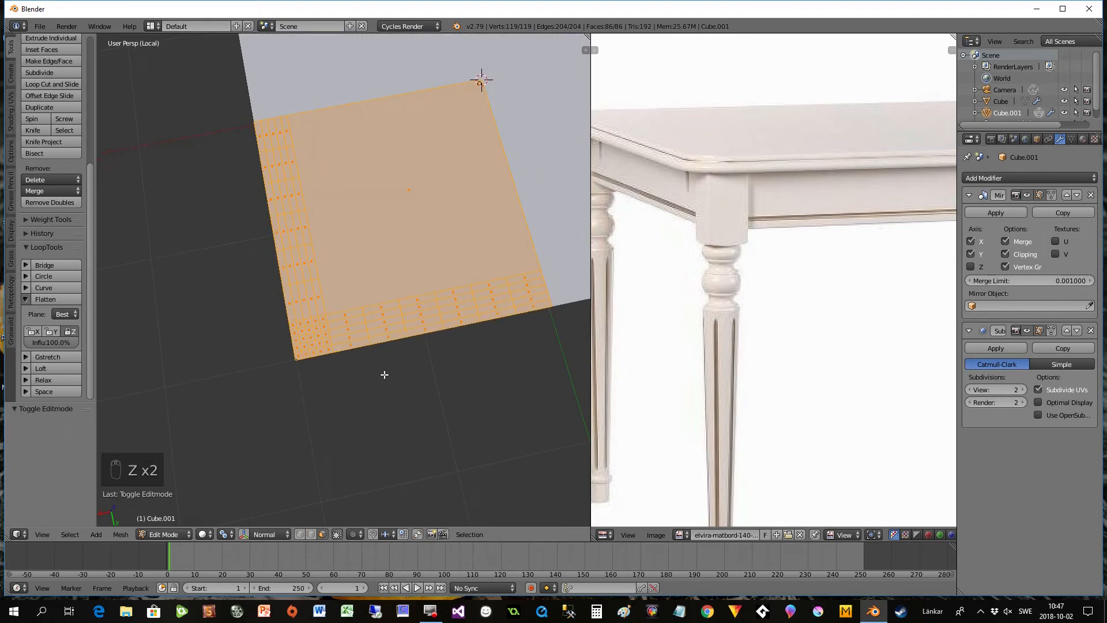
scroll(385, 375, "down", 1)
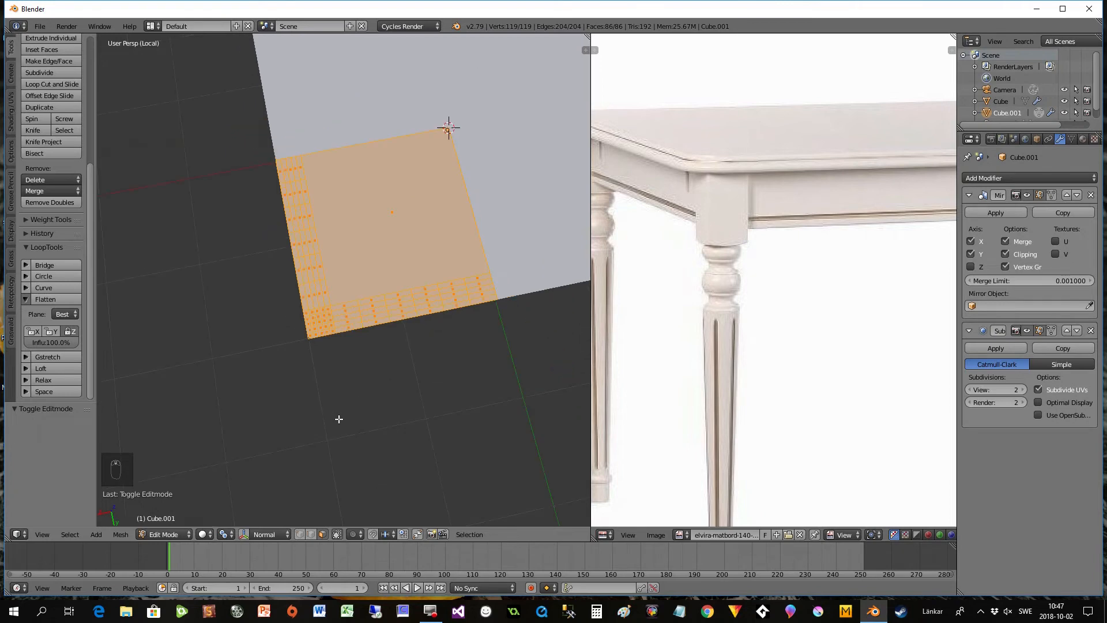
left_click(312, 535)
right_click(477, 305, "alt")
middle_click_drag(330, 361, 392, 331)
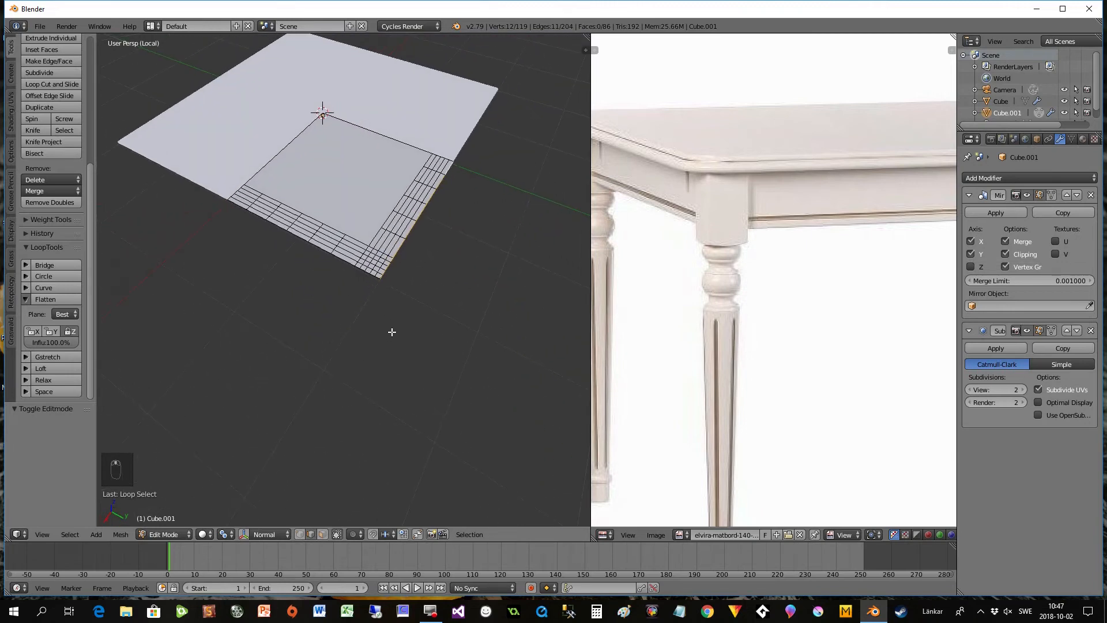
right_click(347, 264, "alt+shift")
middle_click_drag(347, 264, 408, 318)
scroll(429, 321, "up", 5)
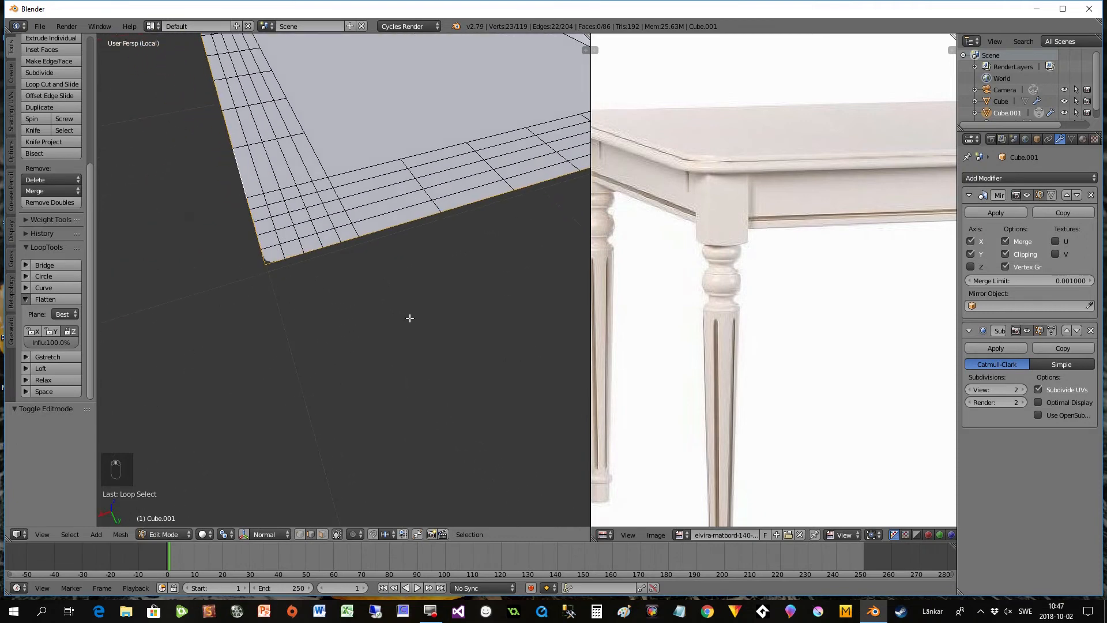
- Extrude the selected outer edges downward along global Z by about 0.44 units to form the tabletop's side walls
scroll(412, 315, "down", 3)
scroll(429, 254, "down", 2)
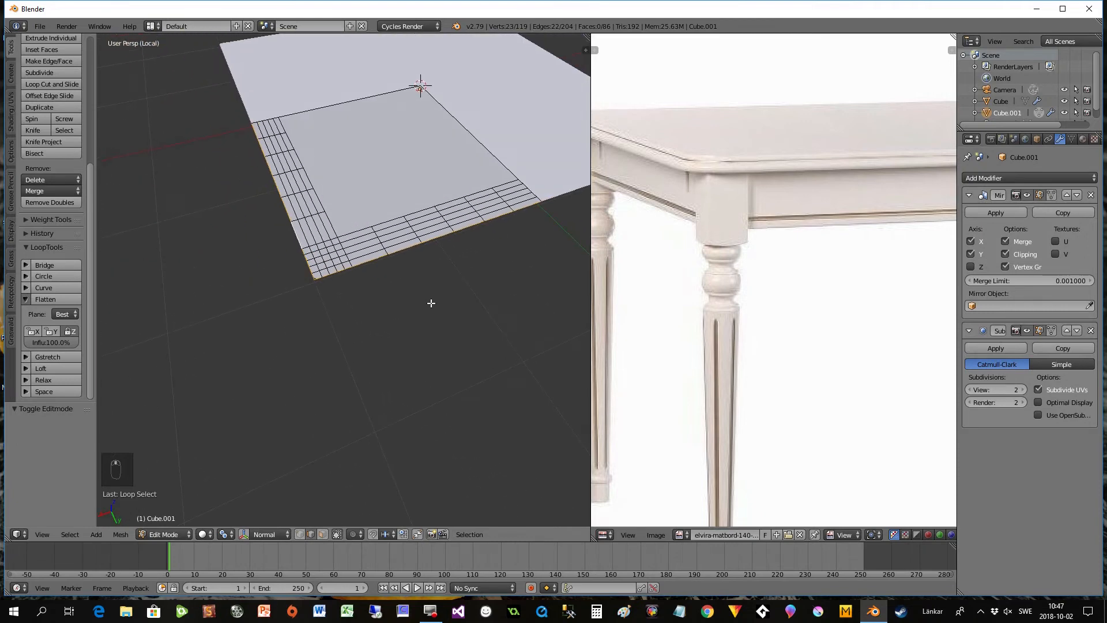
middle_click_drag(431, 303, 431, 302)
key("e")
key("z")
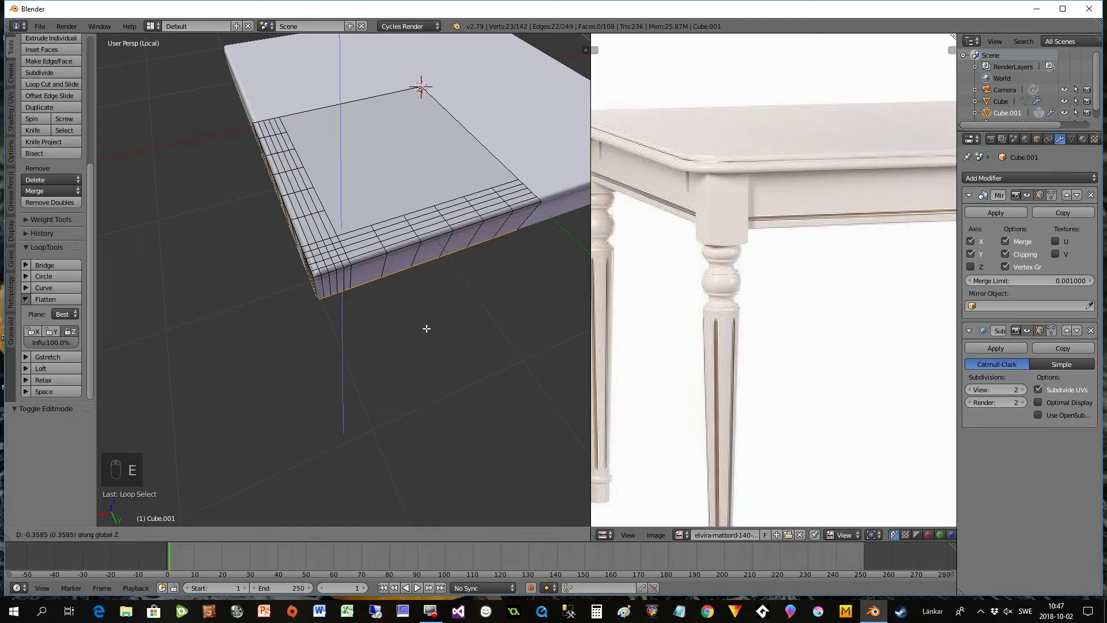
left_click(425, 333)
- Switch to vertex selection and deselect the end vertex at each inner end of the side walls' lower rim
middle_click_drag(425, 332, 405, 315)
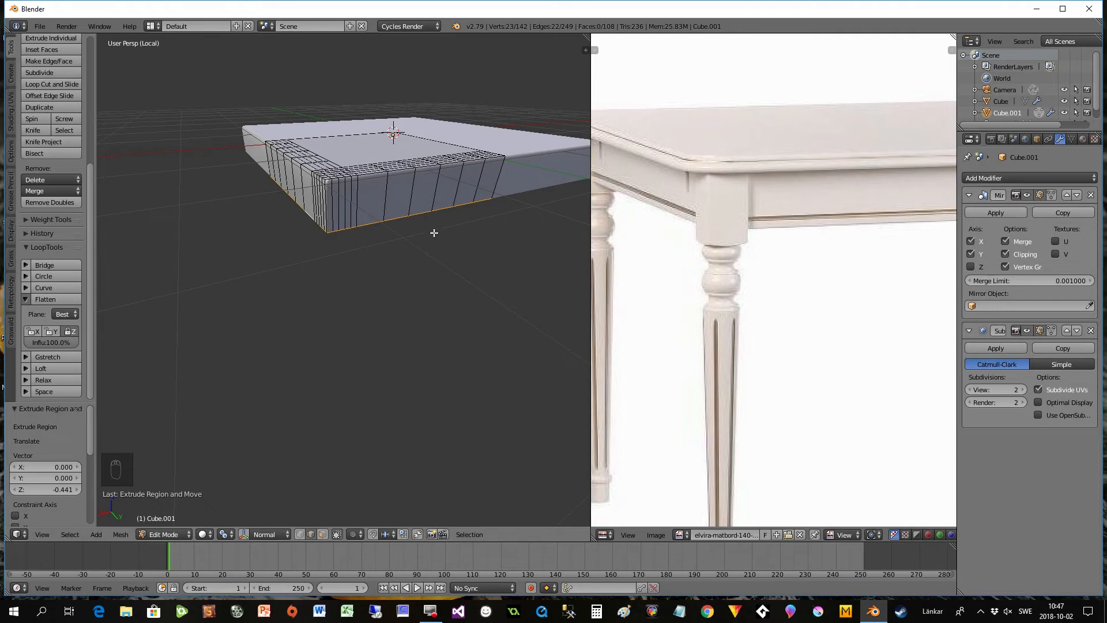
middle_click_drag(425, 231, 376, 215)
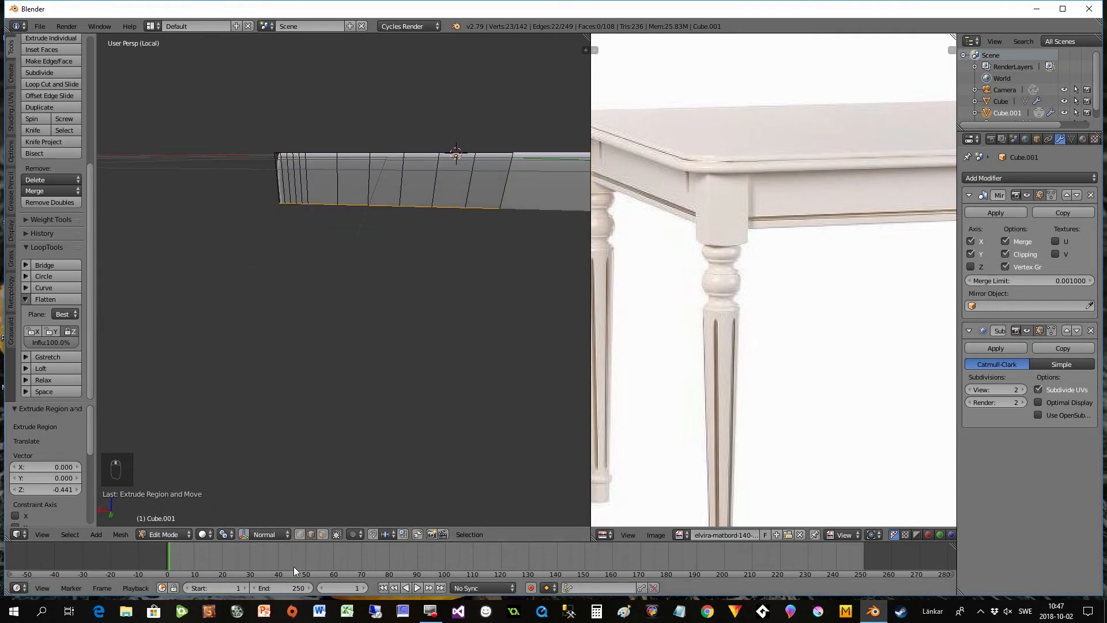
left_click(298, 534)
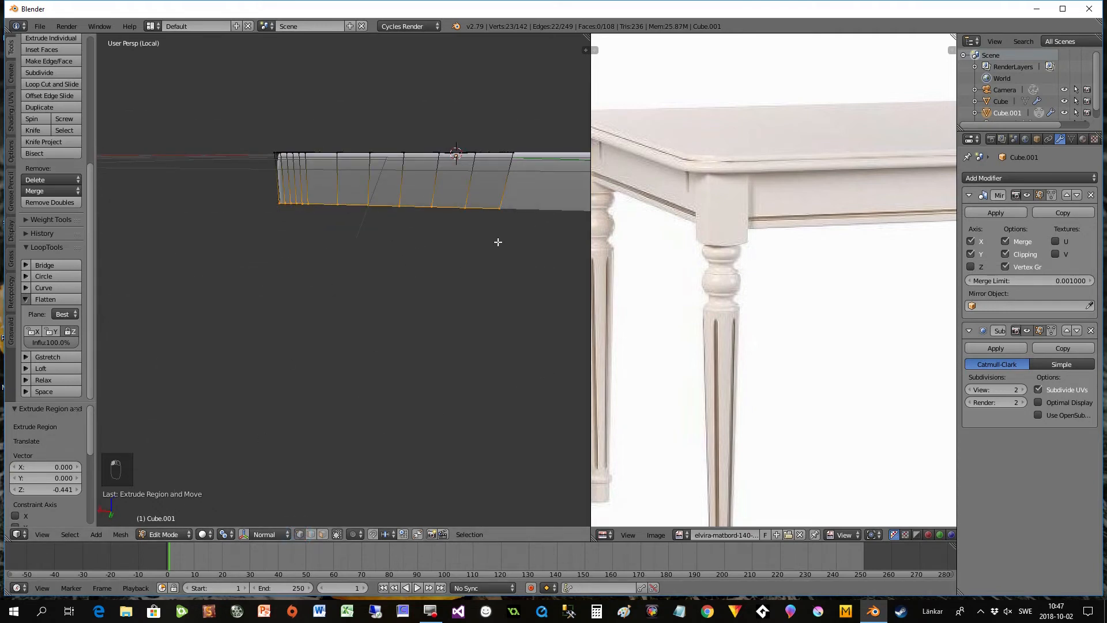
right_click(499, 208, "shift")
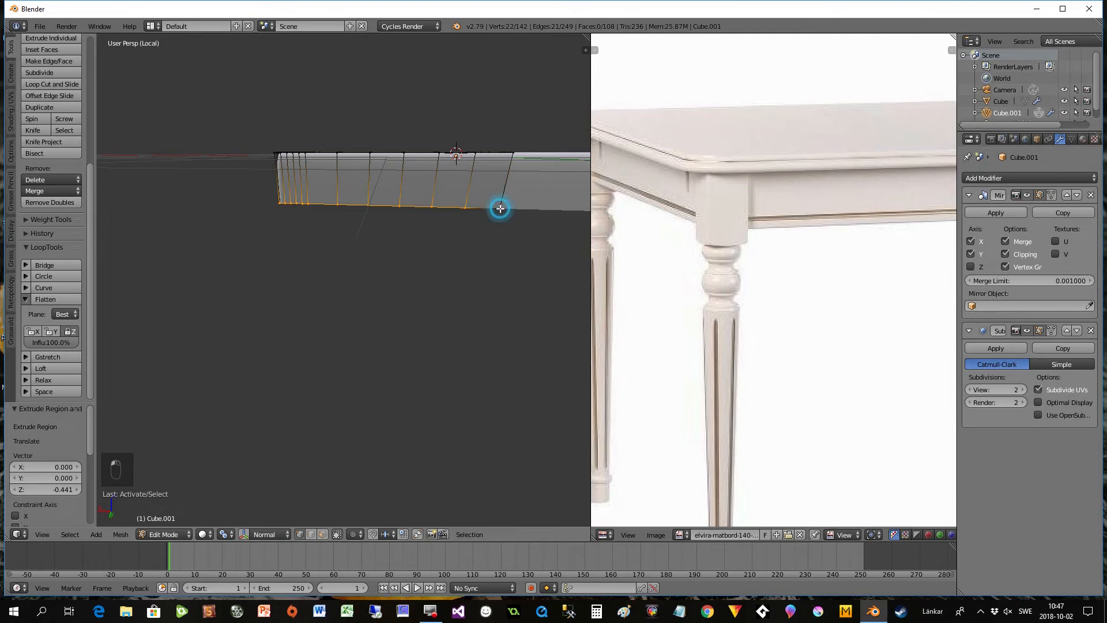
middle_click_drag(279, 323, 292, 284)
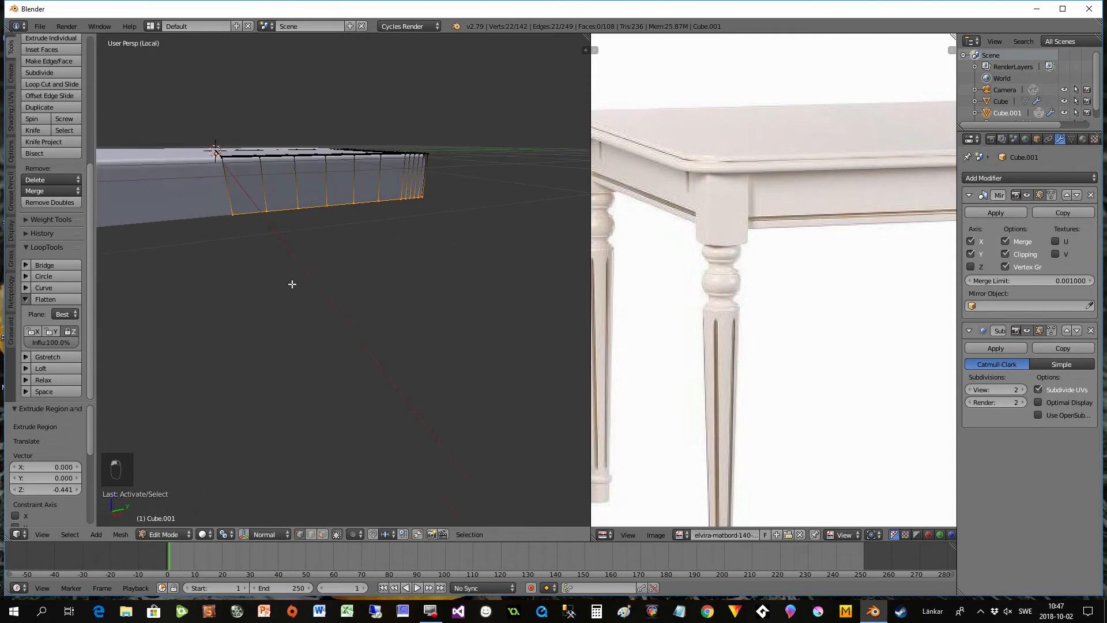
right_click(231, 213, "shift")
middle_click_drag(358, 253, 218, 255)
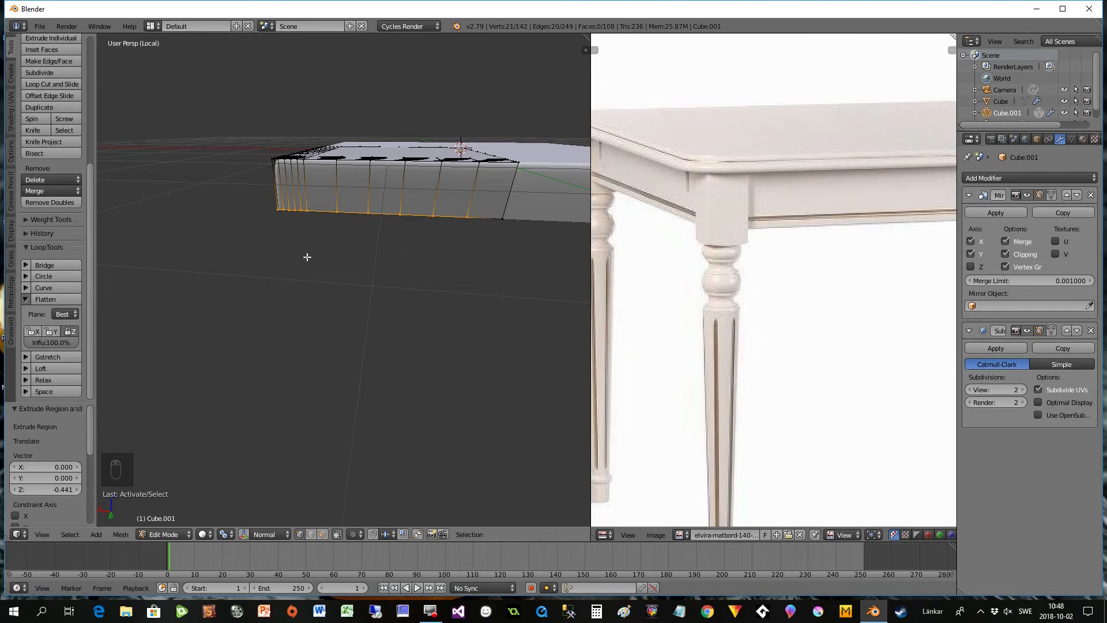
- Scale the selected lower rim vertices of the side walls uniformly by about 0.98
middle_click_drag(310, 257, 326, 267)
key("s")
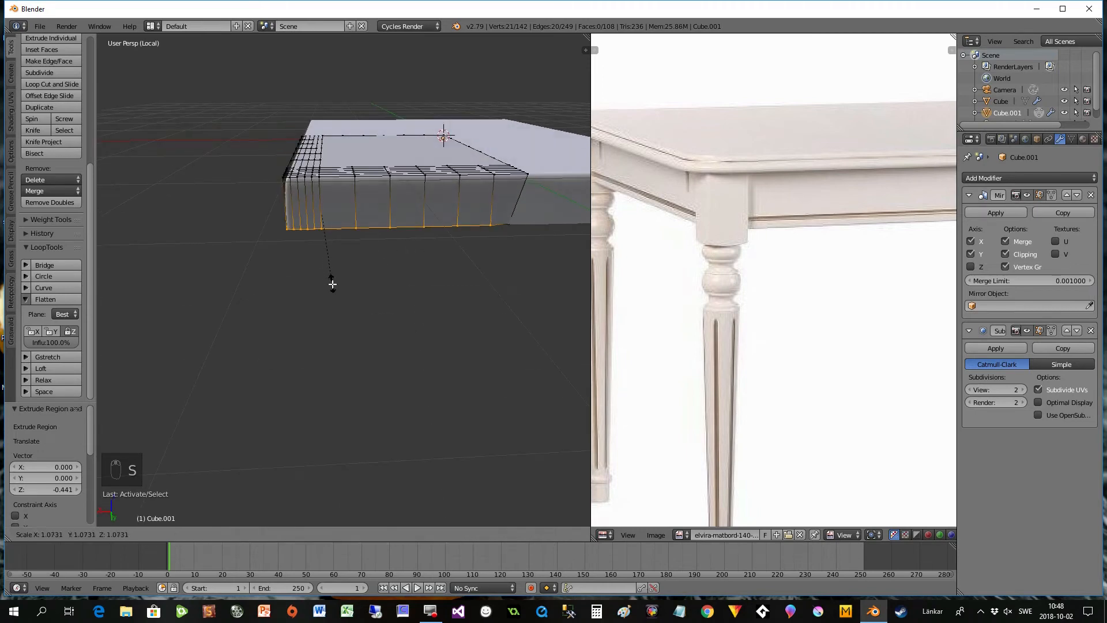
left_click(331, 284)
middle_click_drag(329, 283, 294, 292)
key("s")
left_click(411, 267)
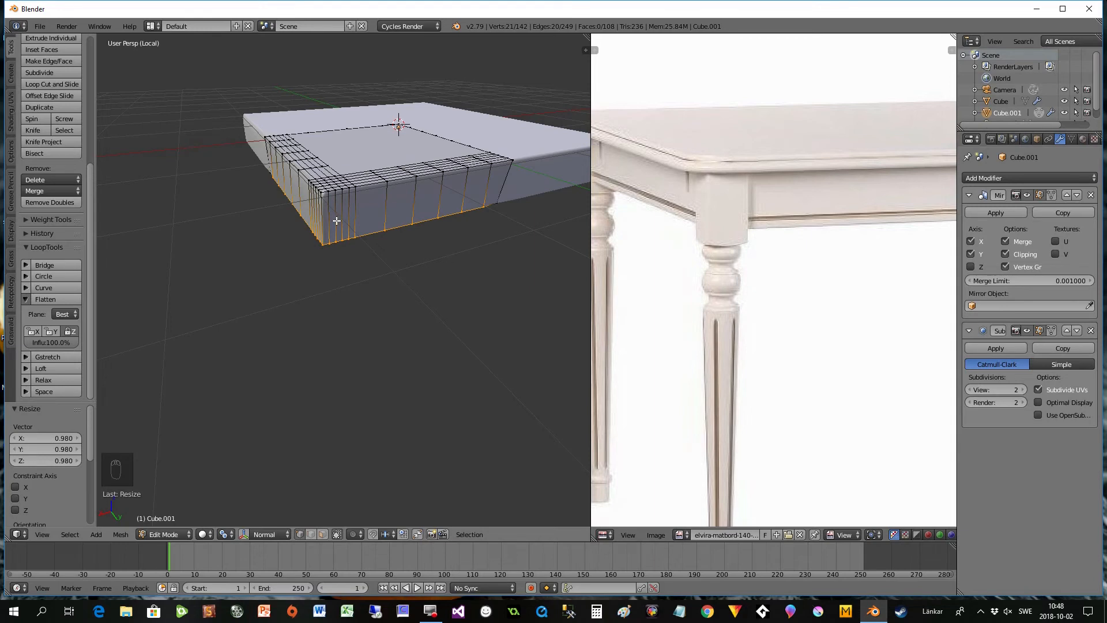
- Add five evenly spaced horizontal loop cuts around the side walls, leaving them centered without sliding
key("ctrl+r")
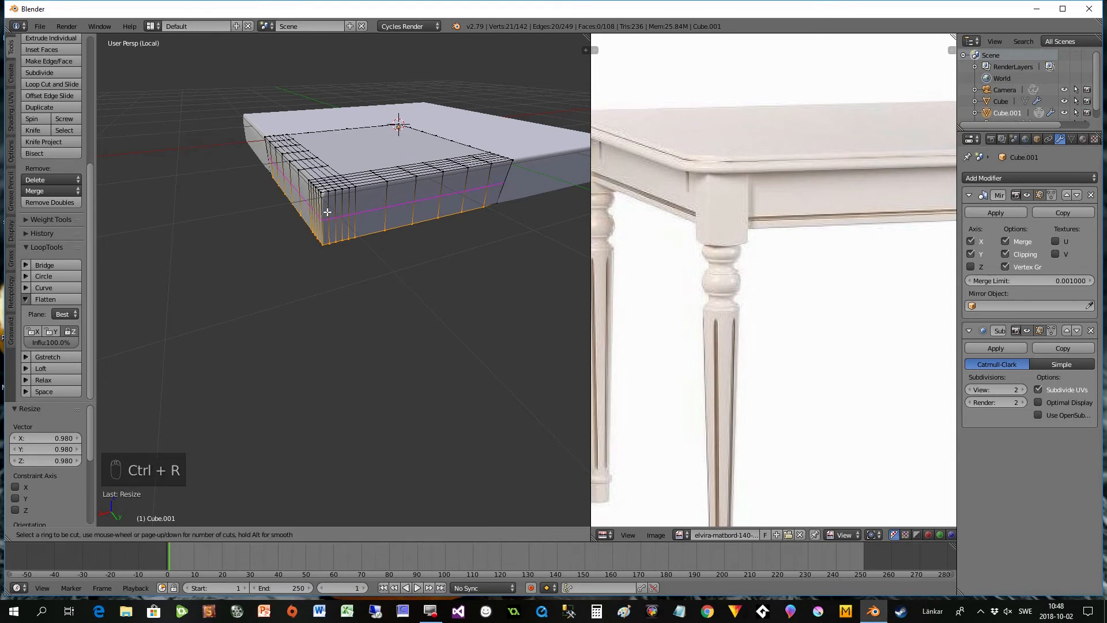
scroll(326, 213, "up", 4)
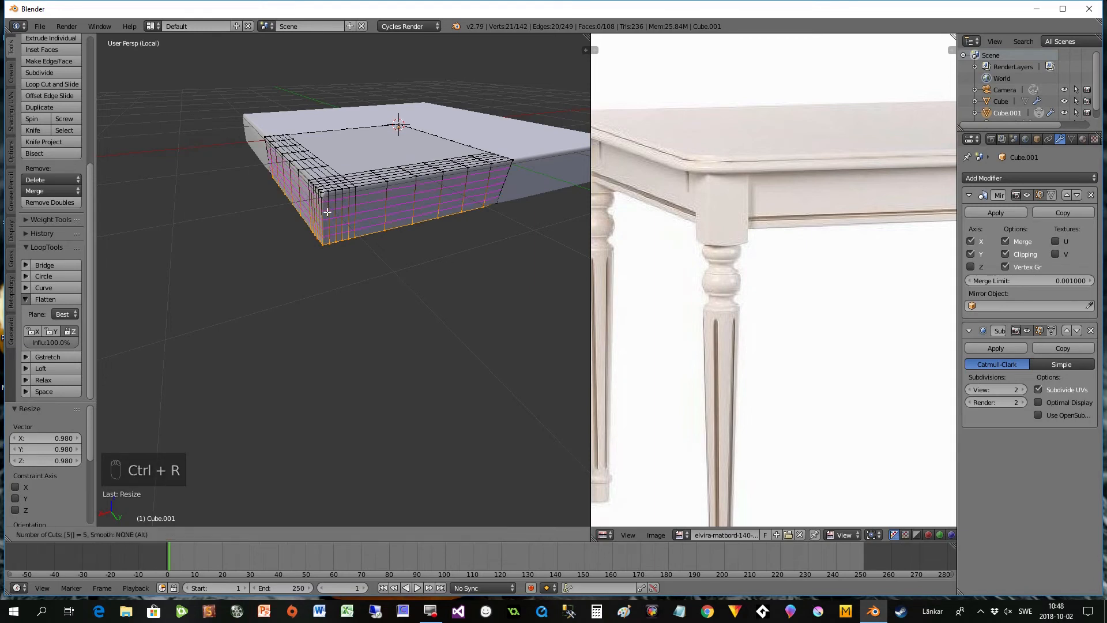
left_click(327, 213)
right_click(359, 255)
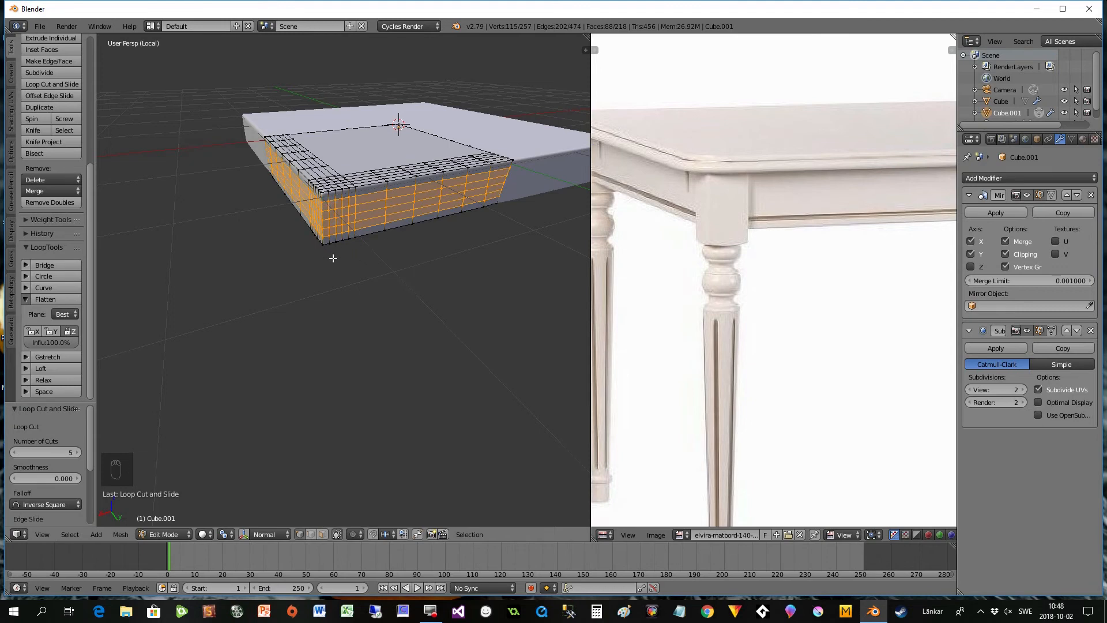
- Select the edge loop along the lower rim of the side walls and subdivide it with one cut
right_click(322, 240, "alt")
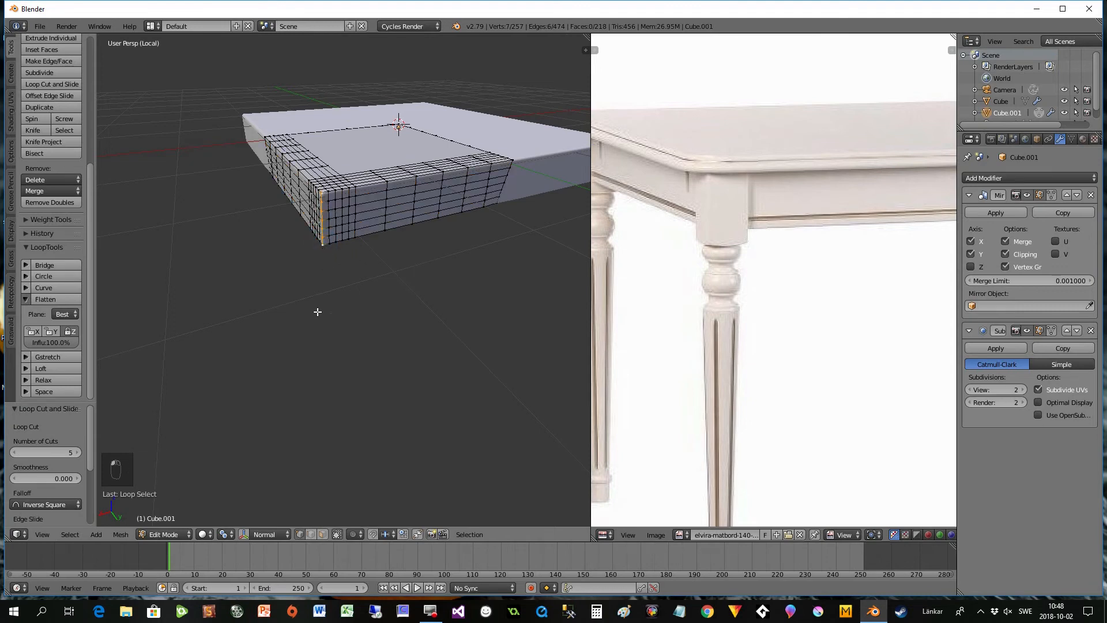
right_click(324, 241, "alt")
middle_click_drag(334, 260, 354, 267)
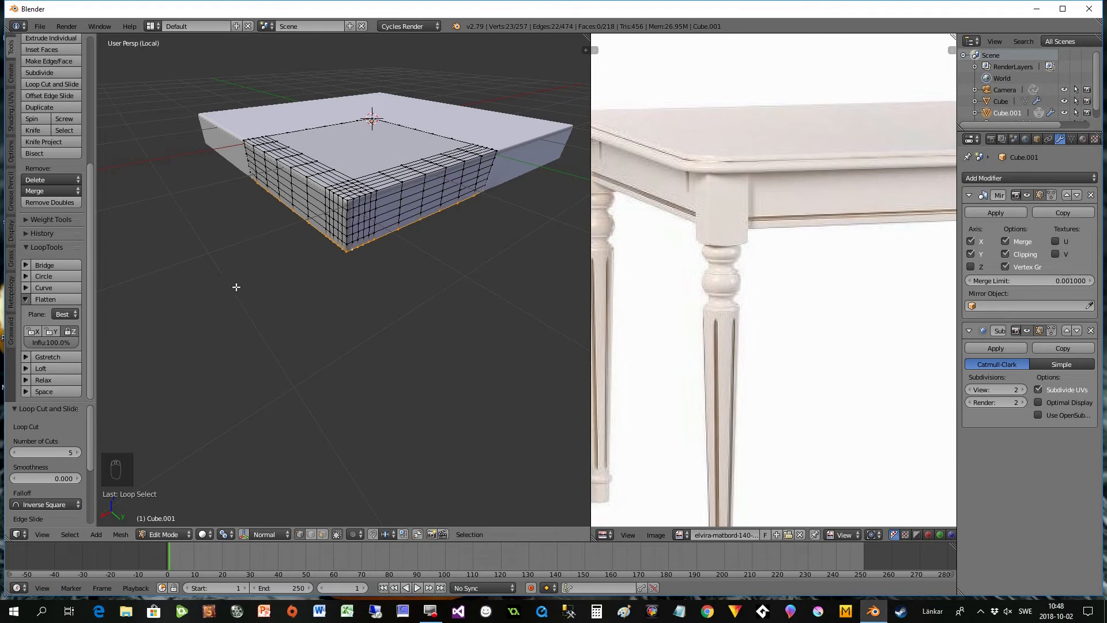
left_click(35, 74)
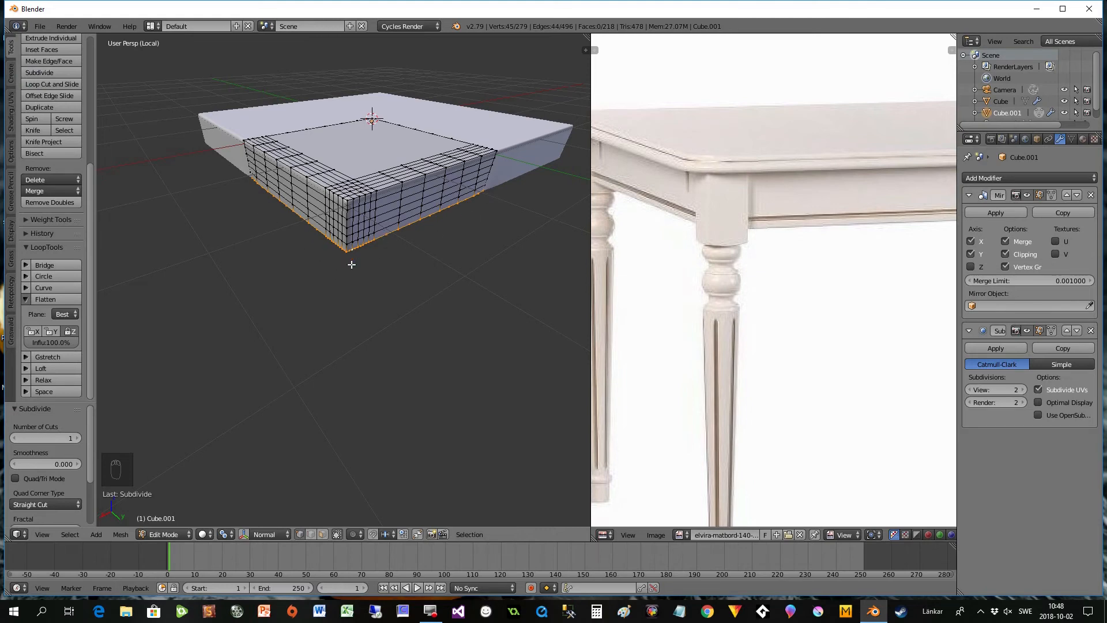
- Set the subdivision's Fractal to about 1.86 and Along Normal to 0.37, and check the uneven hem in Object Mode
scroll(87, 441, "down", 3)
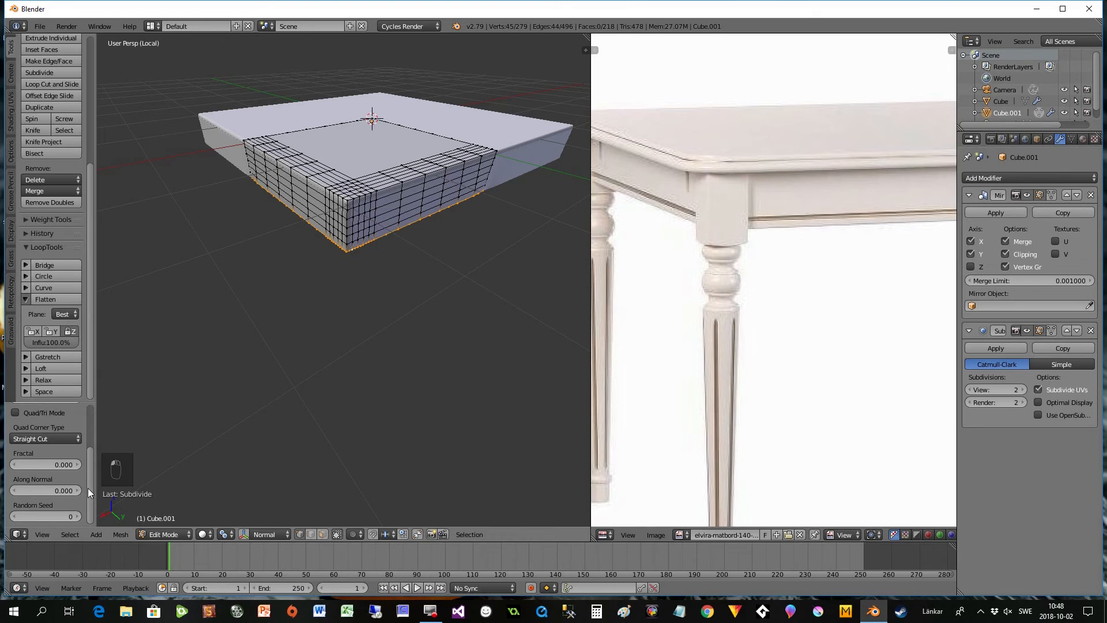
left_click_drag(46, 464, 49, 464)
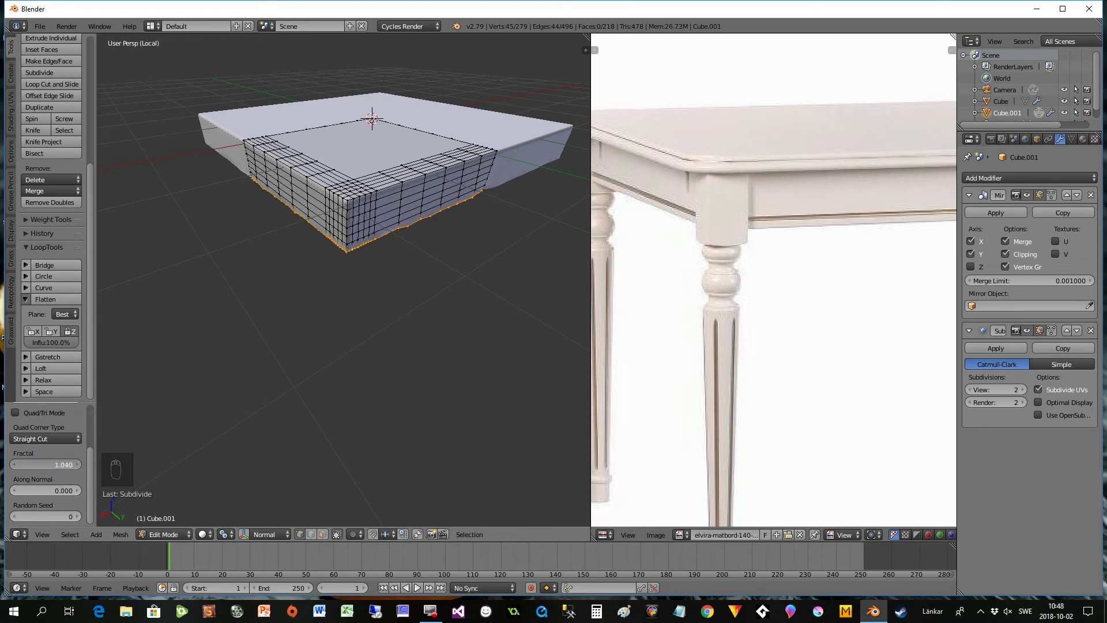
middle_click_drag(380, 264, 348, 263)
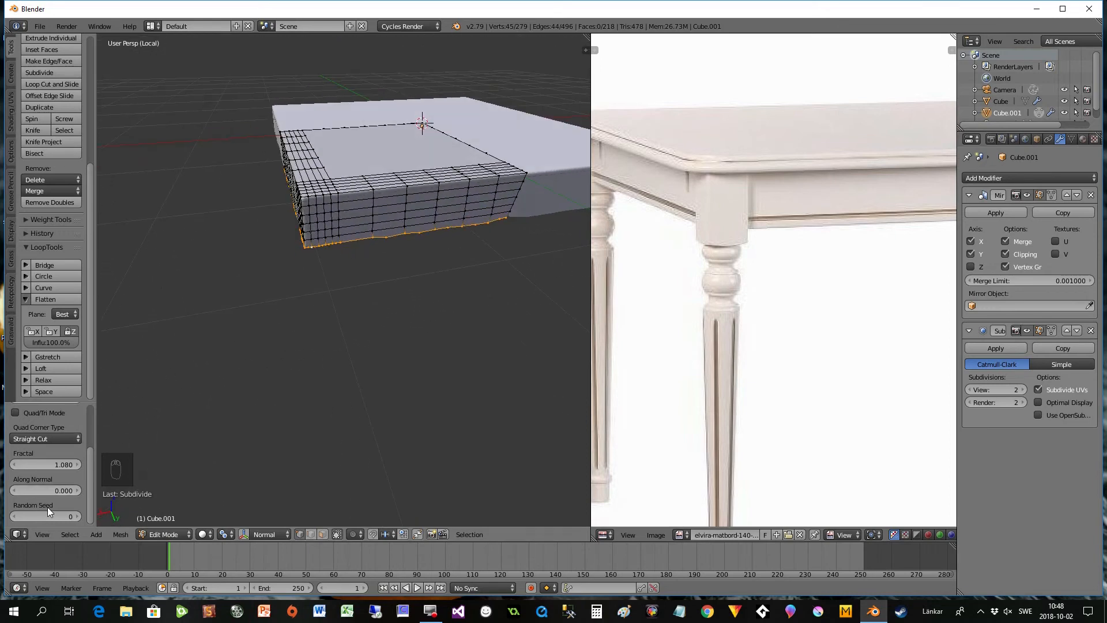
left_click_drag(35, 491, 58, 464)
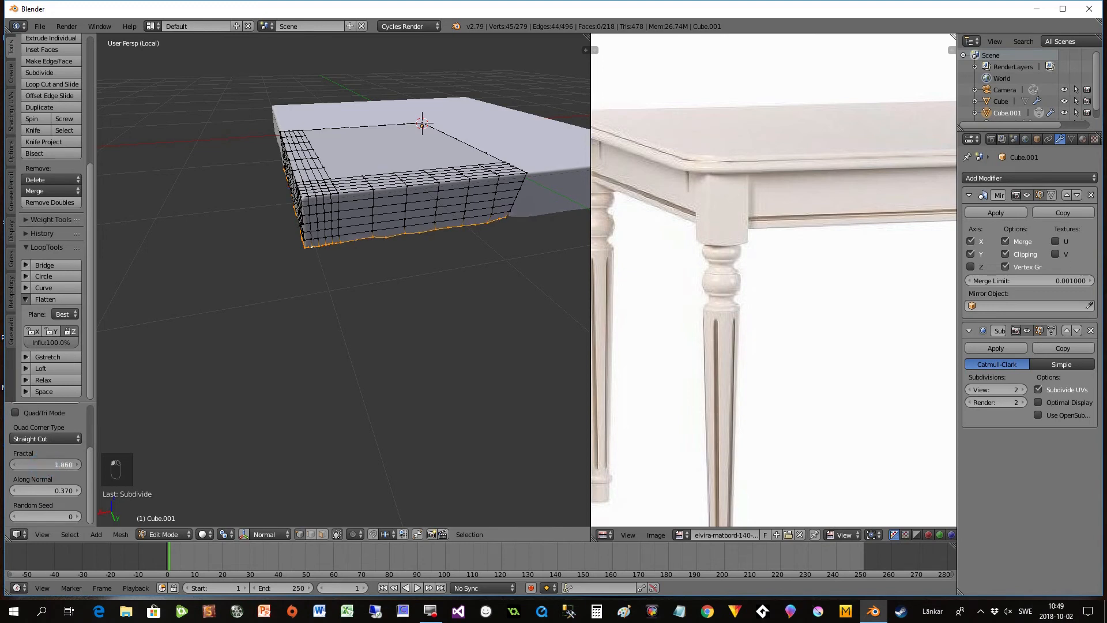
key("Tab")
middle_click_drag(350, 310, 370, 249)
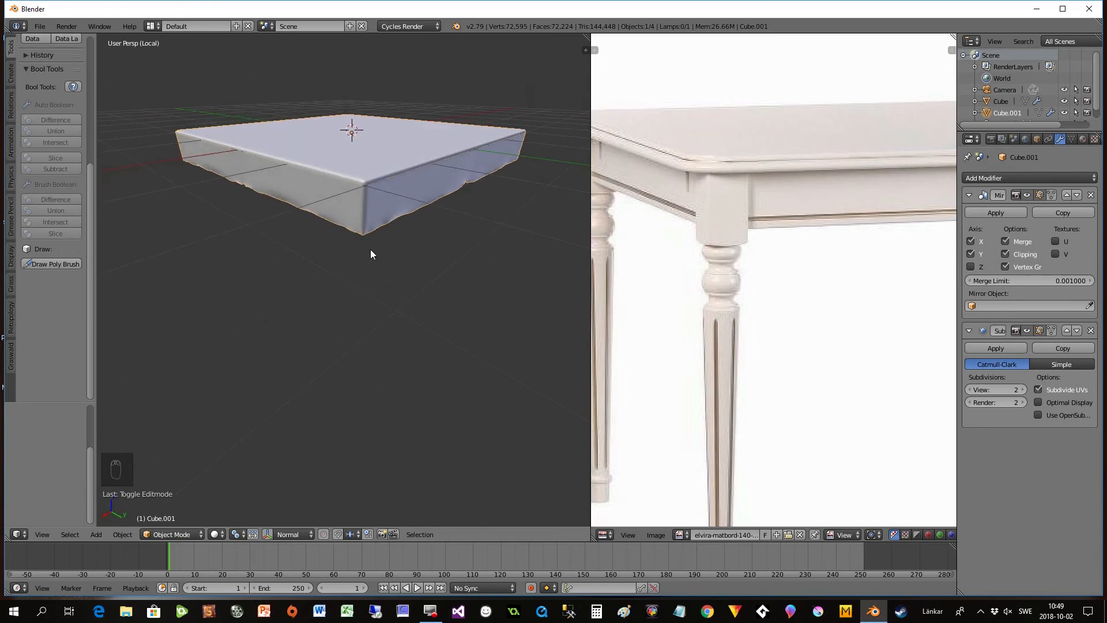
- Return to Edit Mode, select the vertex at the bottom outer corner, and enable proportional editing
key("Tab")
scroll(353, 240, "up", 5)
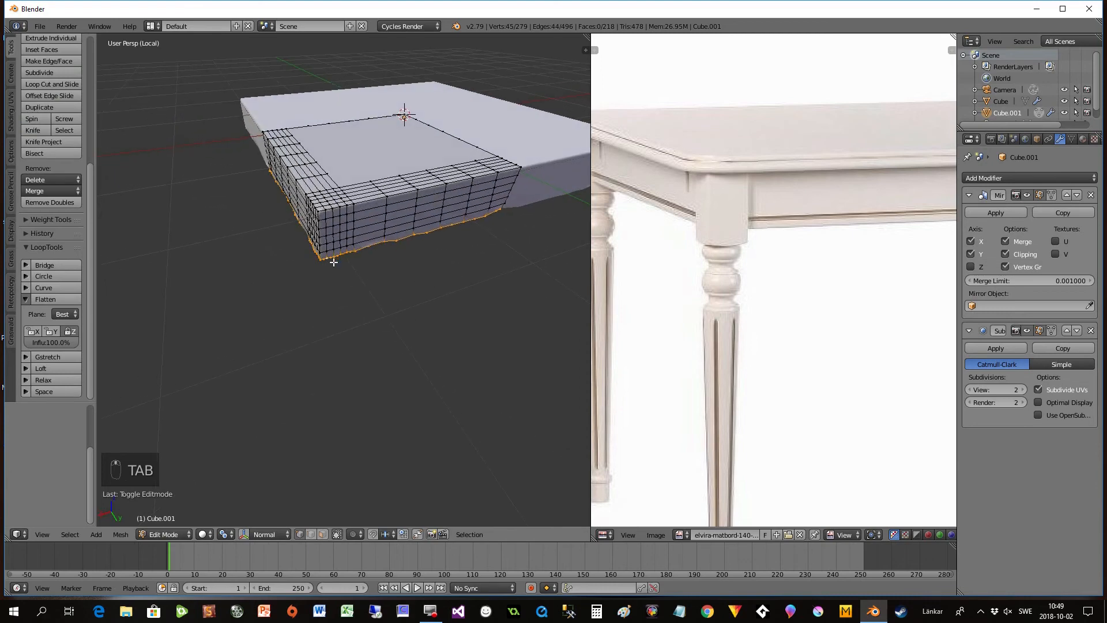
left_click(296, 239)
middle_click_drag(328, 292, 306, 379)
left_click(348, 534)
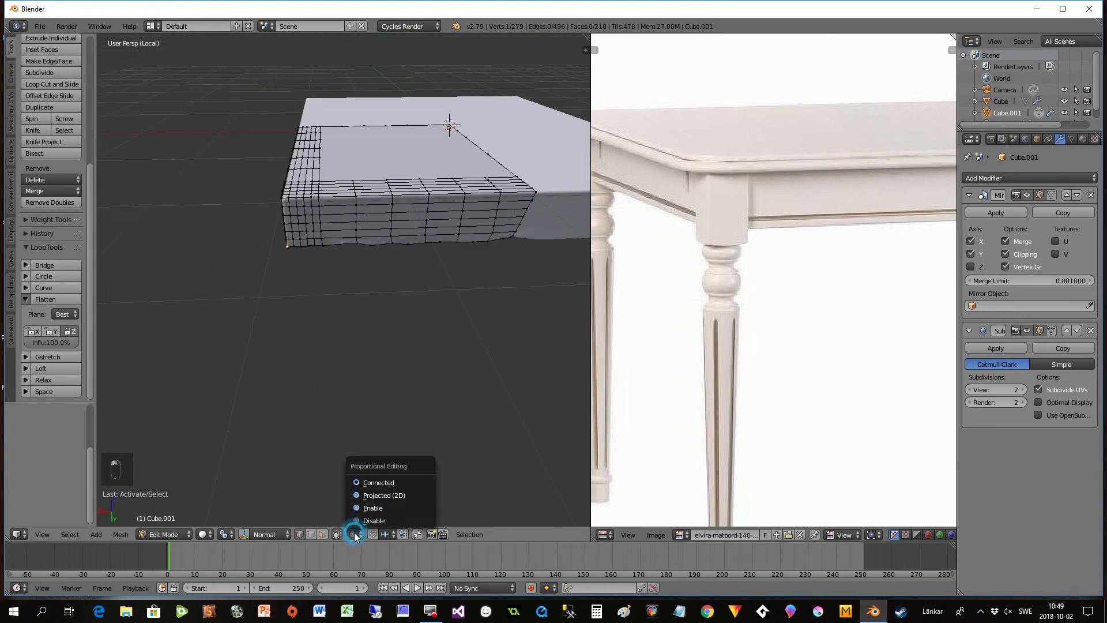
left_click(358, 507)
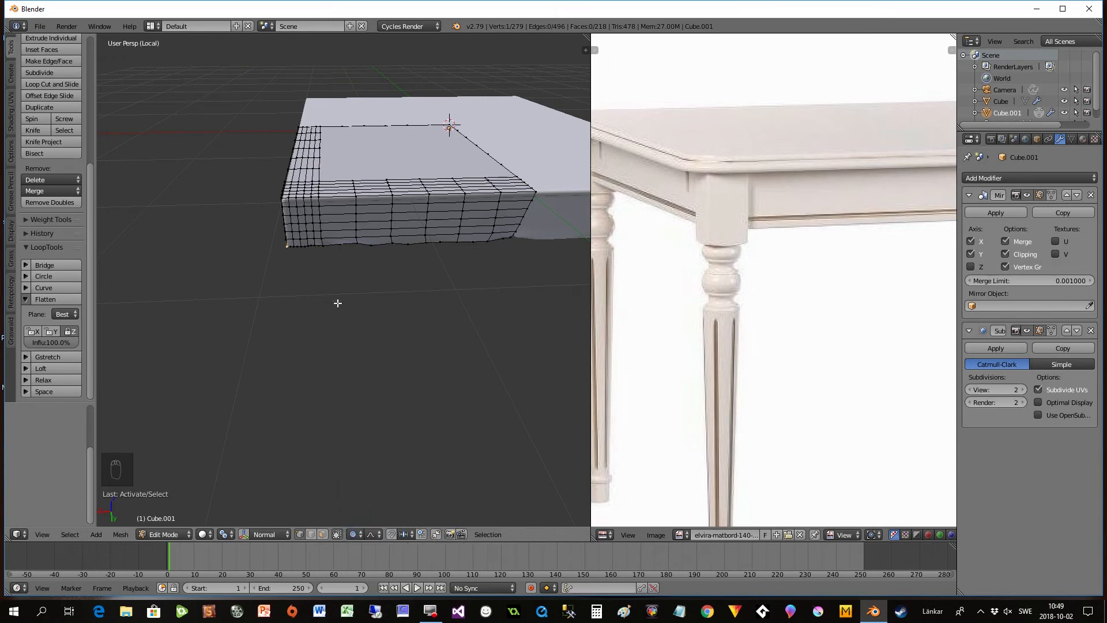
- Try scaling the corner vertex with proportional falloff, and set the pivot point to Individual Origins
key("s")
scroll(331, 302, "up", 14)
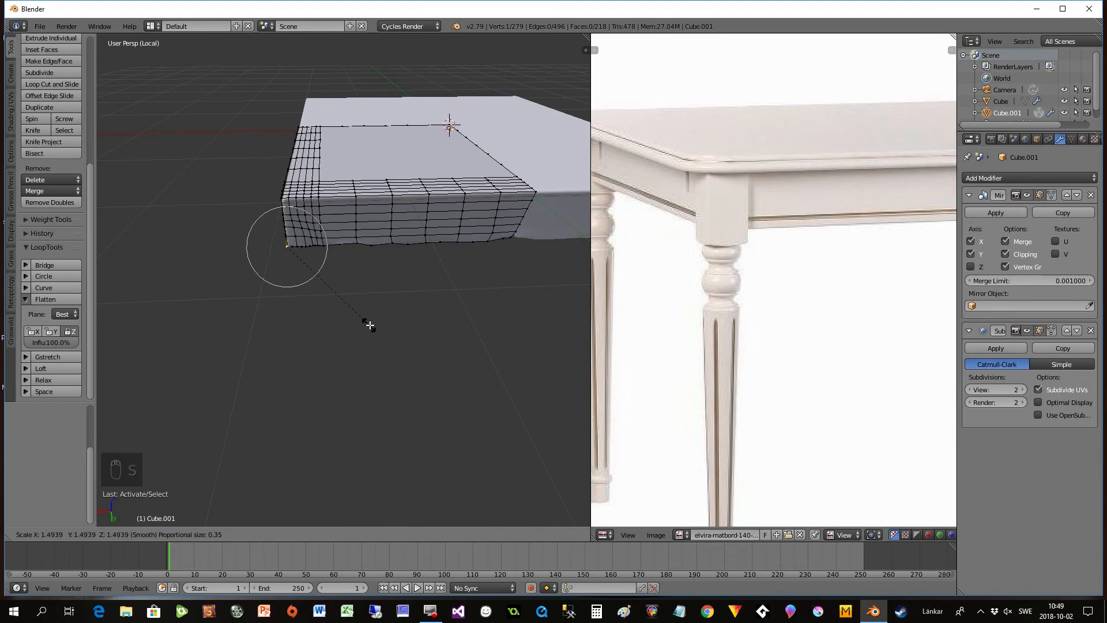
left_click(340, 321)
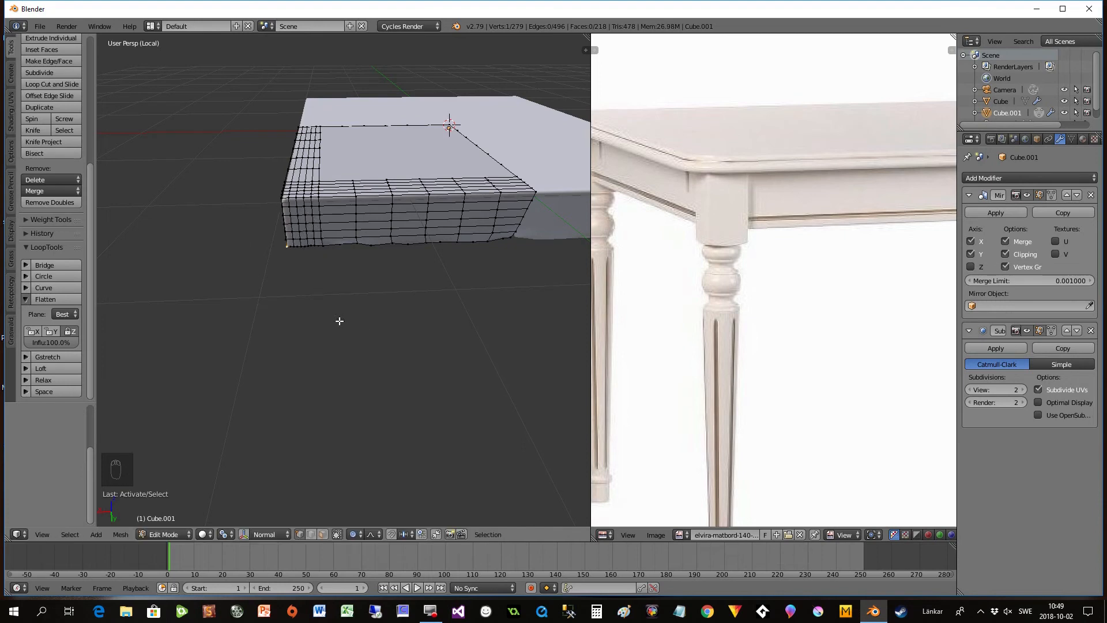
left_click(224, 534)
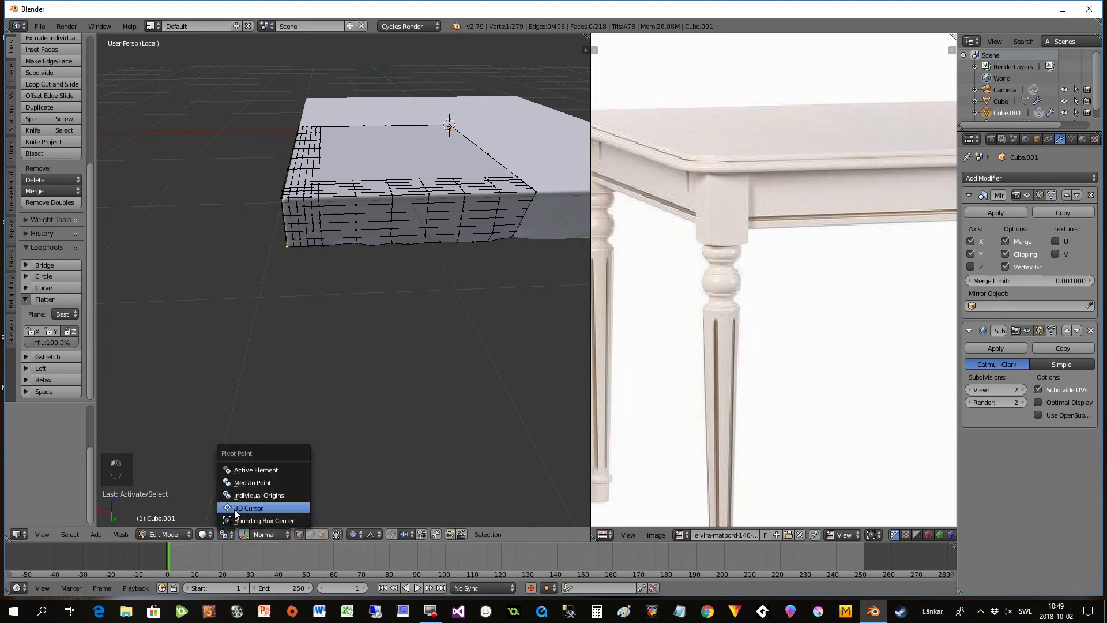
left_click(246, 495)
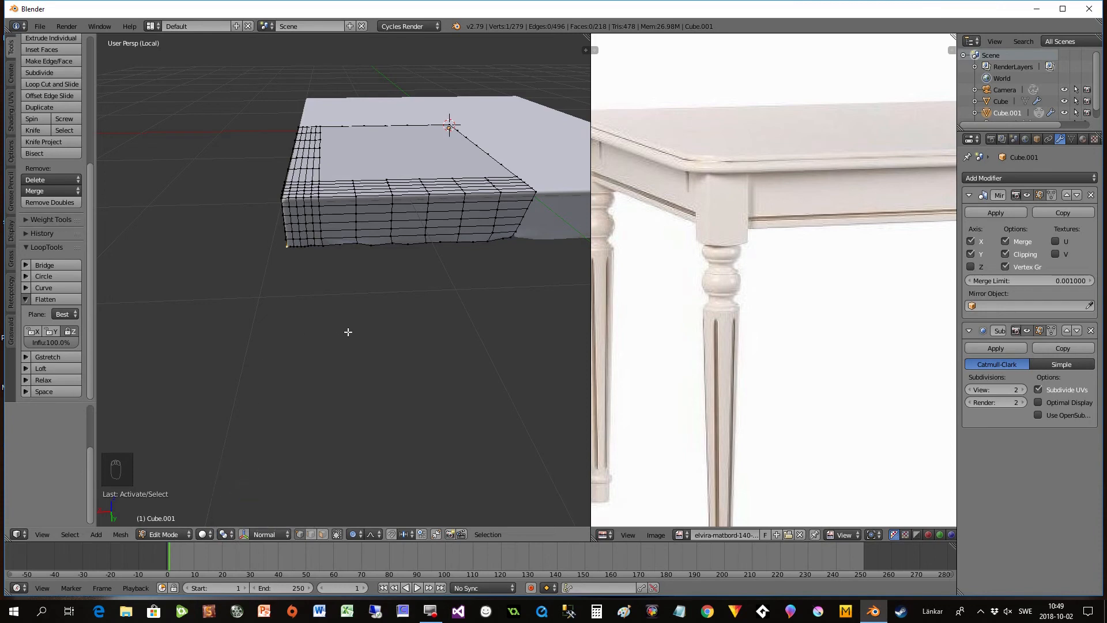
key("s")
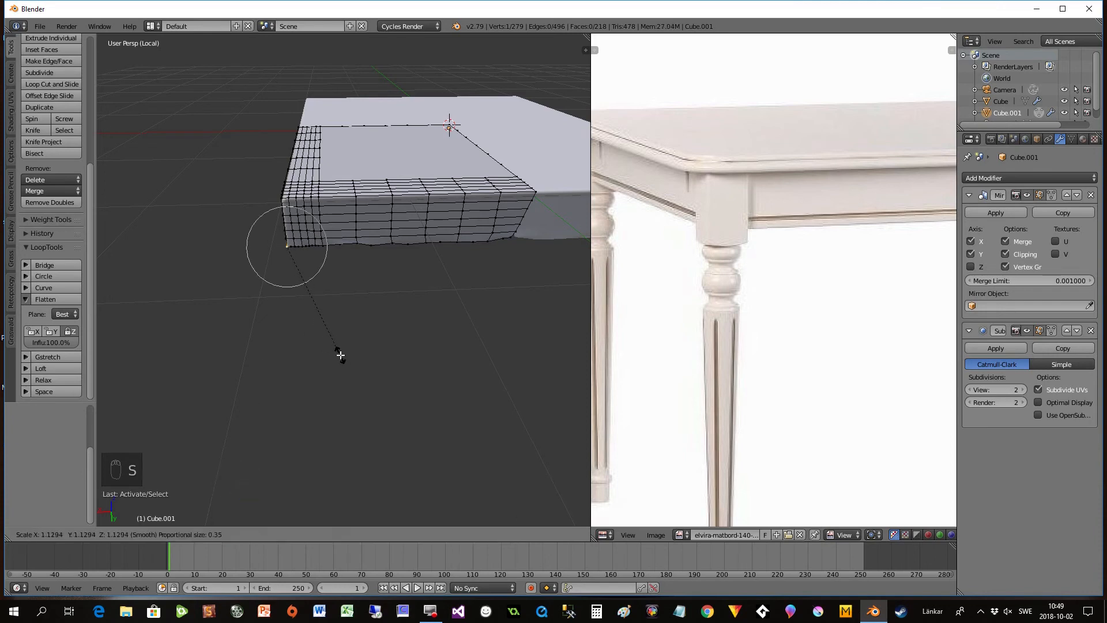
left_click(340, 355)
- Pull the bottom corner vertex outward by about 0.12 units with a proportional size of 0.39, and return to Object Mode
key("g")
scroll(331, 356, "down", 4)
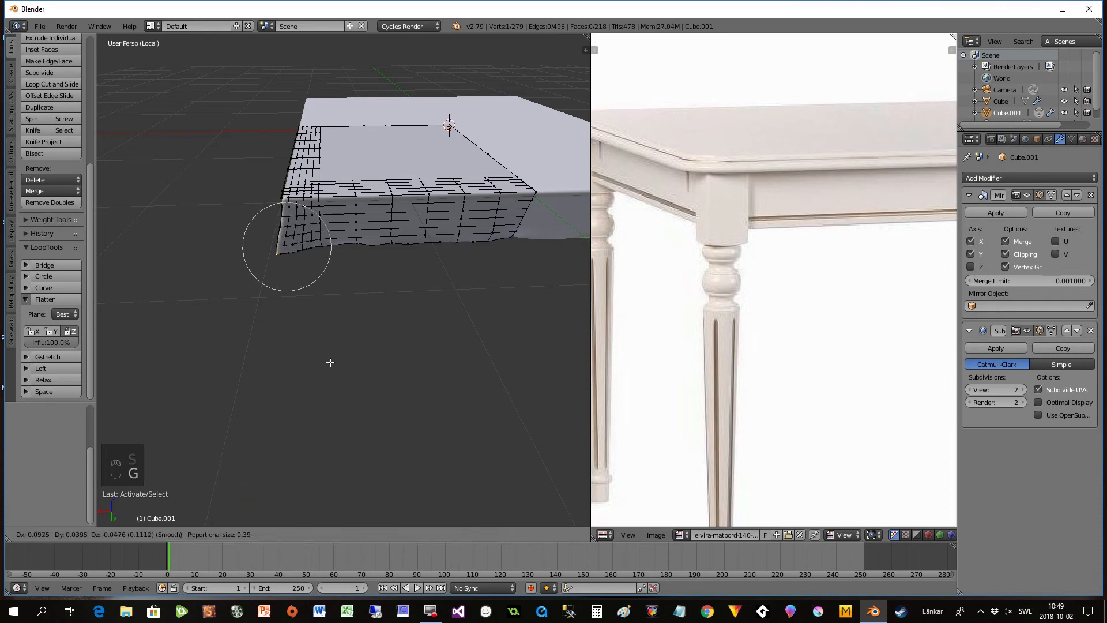
scroll(331, 358, "up", 3)
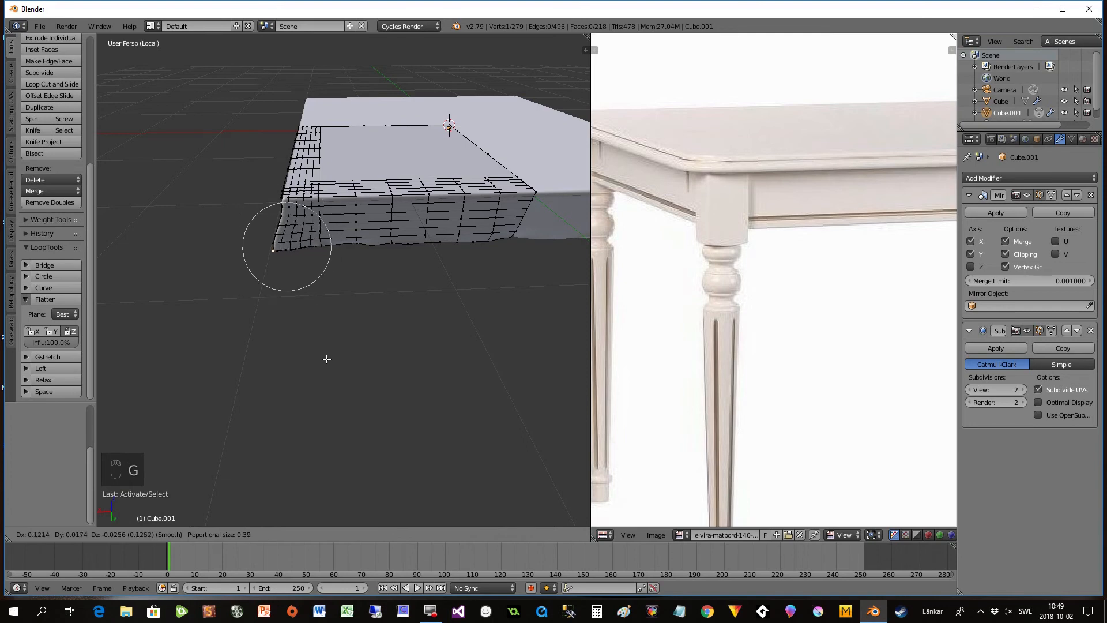
left_click(327, 361)
middle_click_drag(326, 361, 277, 358)
key("Tab")
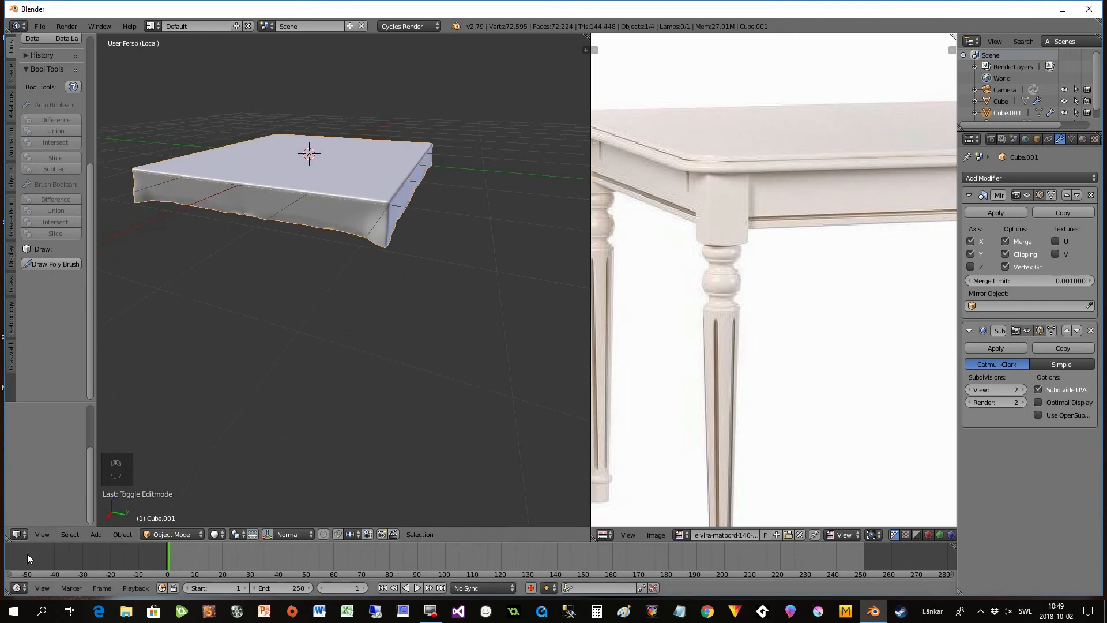
- Leave local view to show the whole table, and scale the draped cover up slightly so it clears the tabletop
left_click(42, 534)
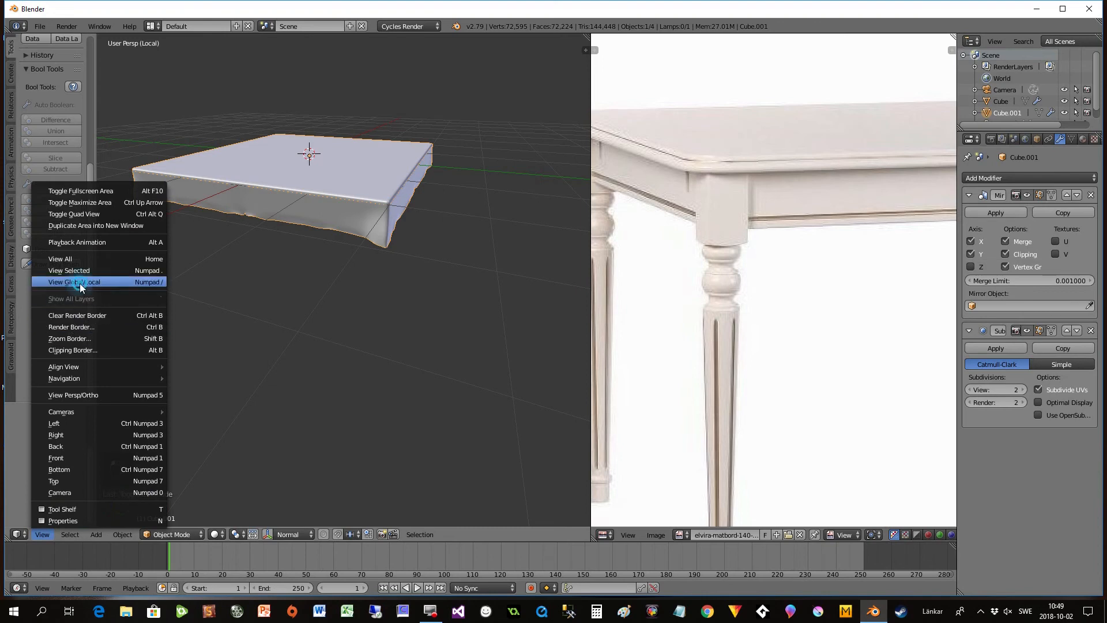
left_click(80, 282)
middle_click_drag(275, 341, 277, 303)
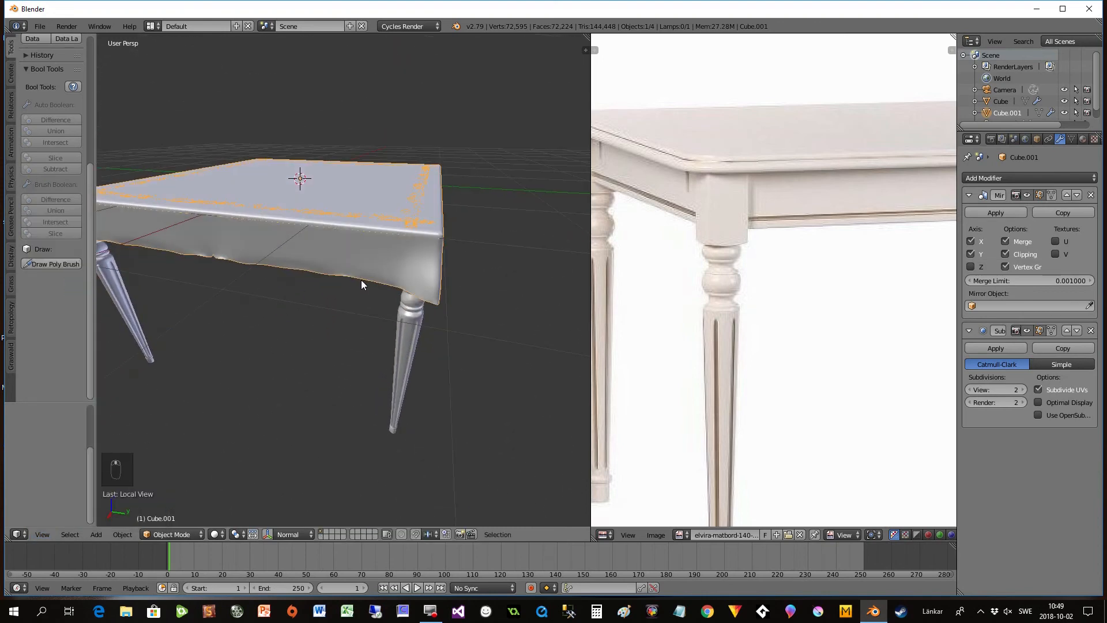
key("s")
left_click(425, 268)
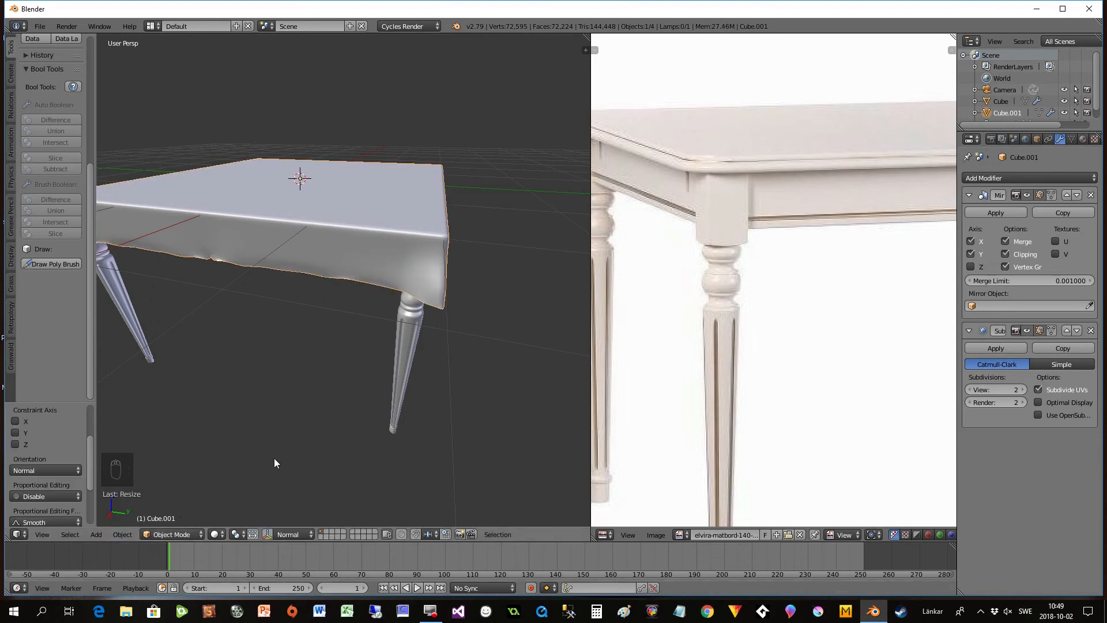
- View the table and its cover from the corner and switch the viewport to Rendered shading
middle_click_drag(322, 398, 233, 493)
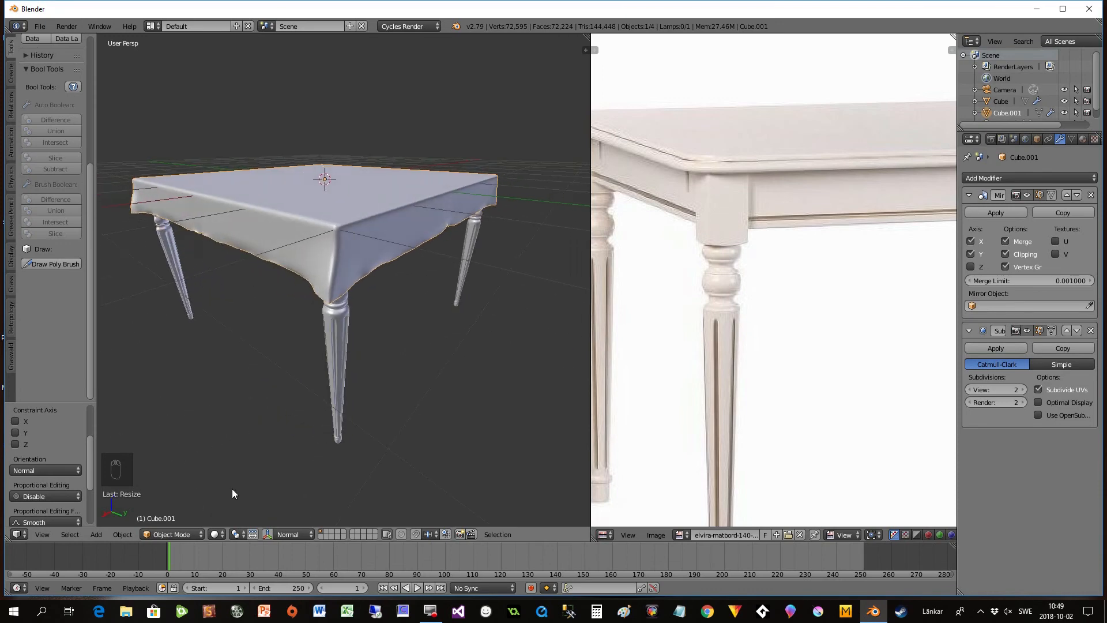
left_click(214, 535)
left_click(239, 454)
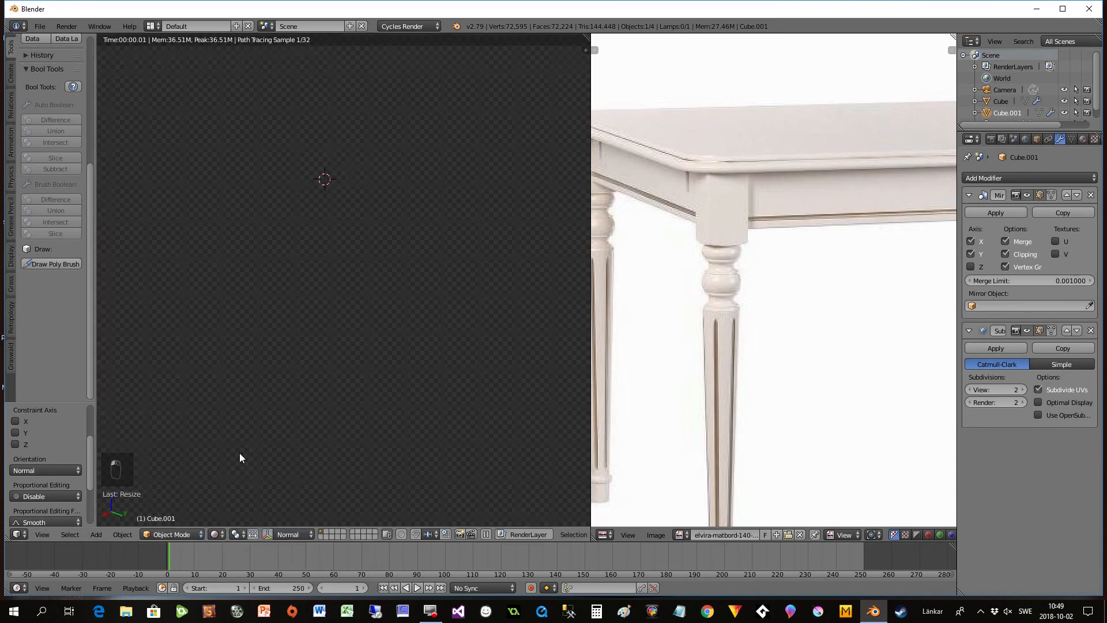
- Split the 3D view into two areas, with a Node Editor above and a viewport in Solid shading below
mouse_move(370, 255)
middle_mouse_down()
mouse_move(358, 311)
mouse_move(329, 297)
mouse_move(346, 275)
mouse_move(381, 264)
middle_mouse_up()
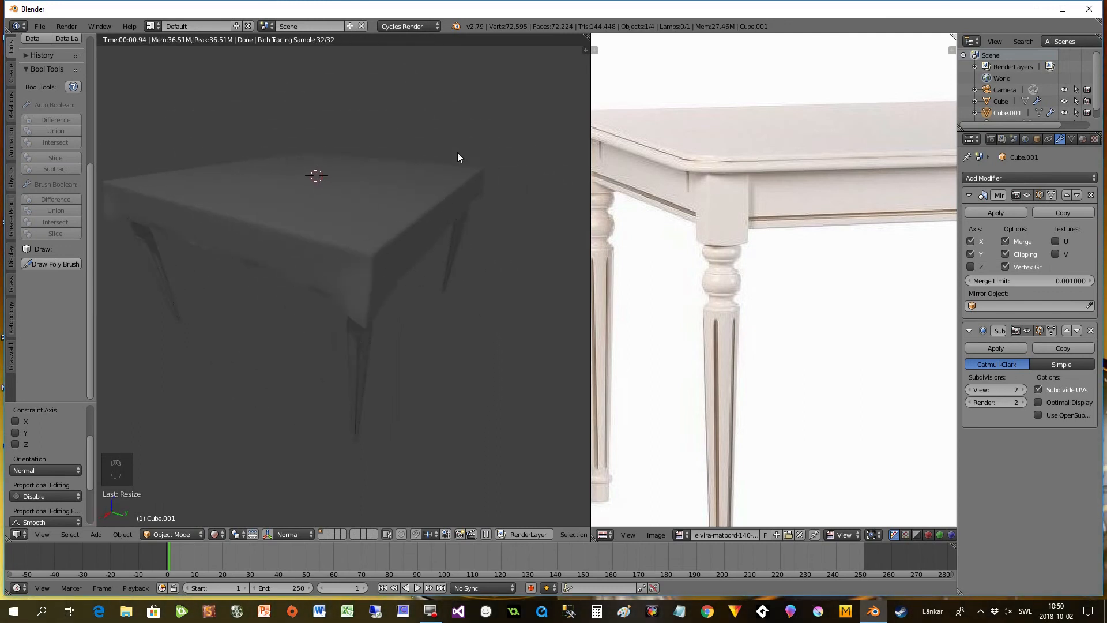
left_click_drag(587, 35, 587, 238)
left_click(18, 225)
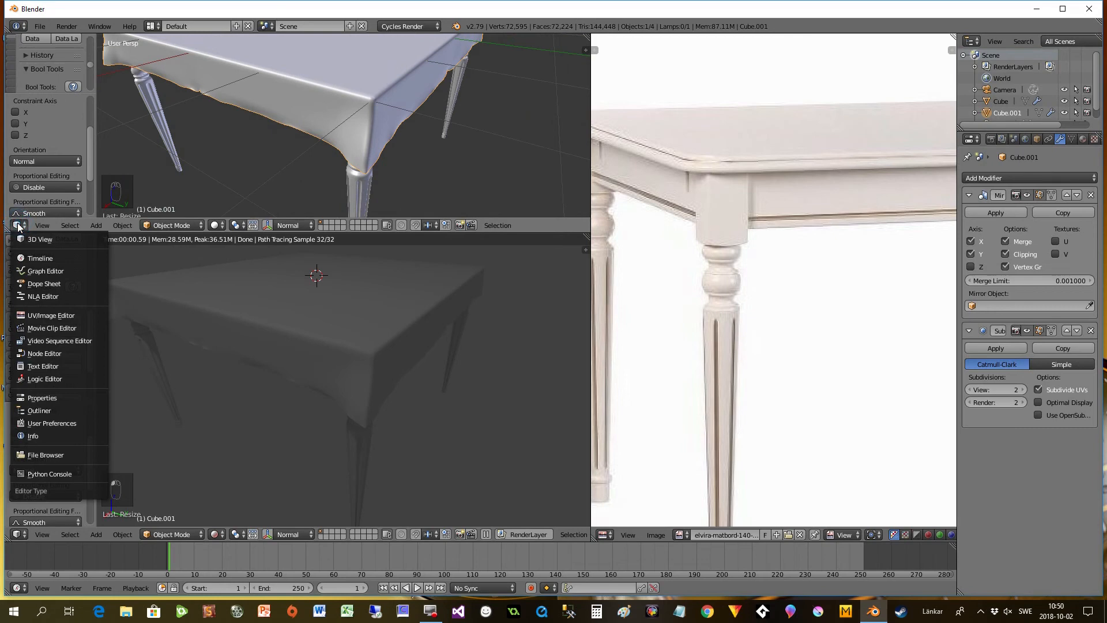
left_click(31, 358)
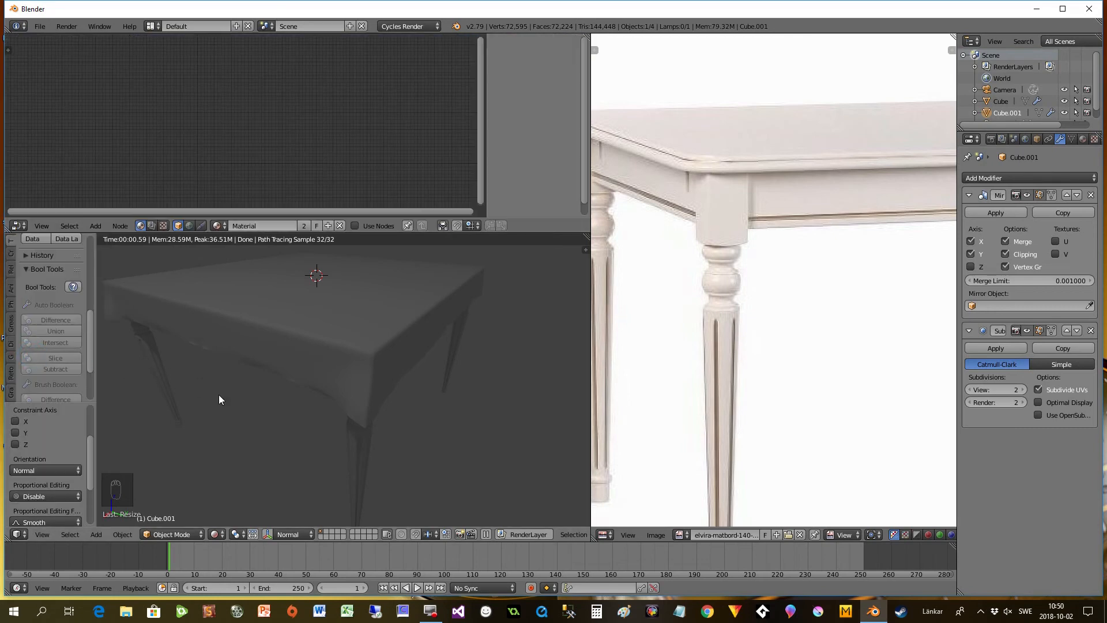
left_click(216, 535)
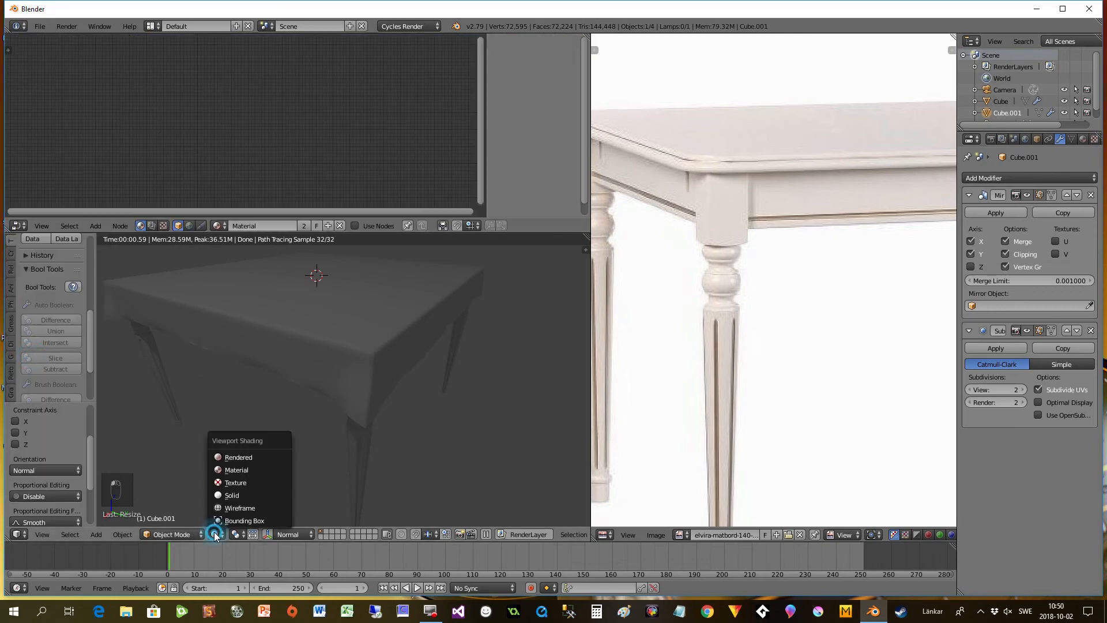
left_click(227, 494)
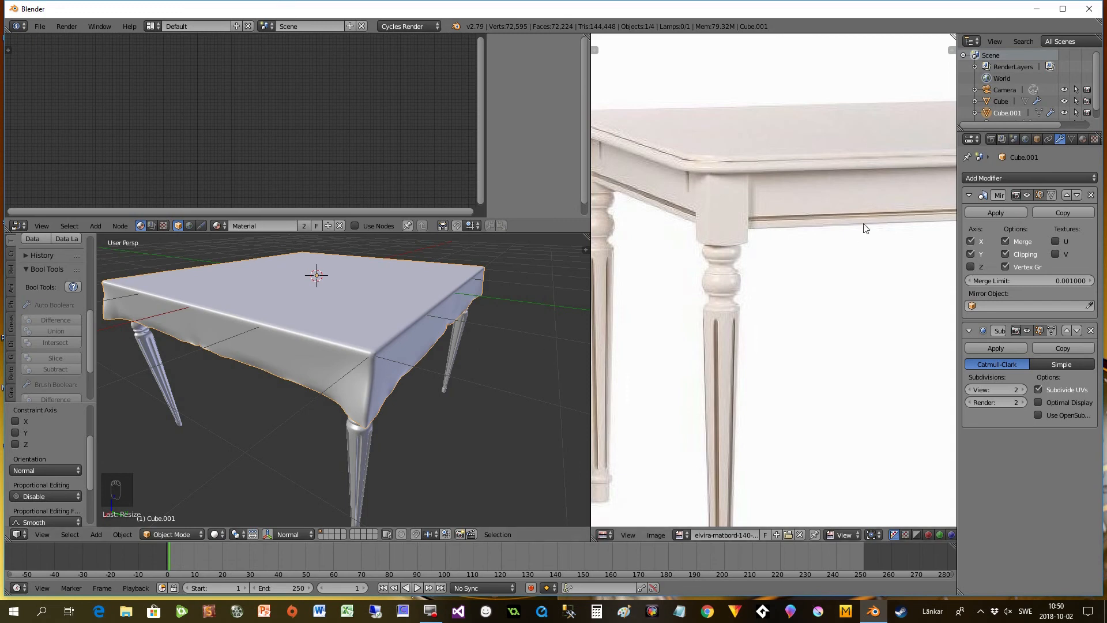
- Enable nodes for the tablecloth's material, and enlarge the node editor with the Diffuse BSDF set apart from the Material Output
left_click(1082, 139)
left_click(1027, 277)
scroll(311, 162, "up", 6)
middle_click_drag(311, 164, 359, 169)
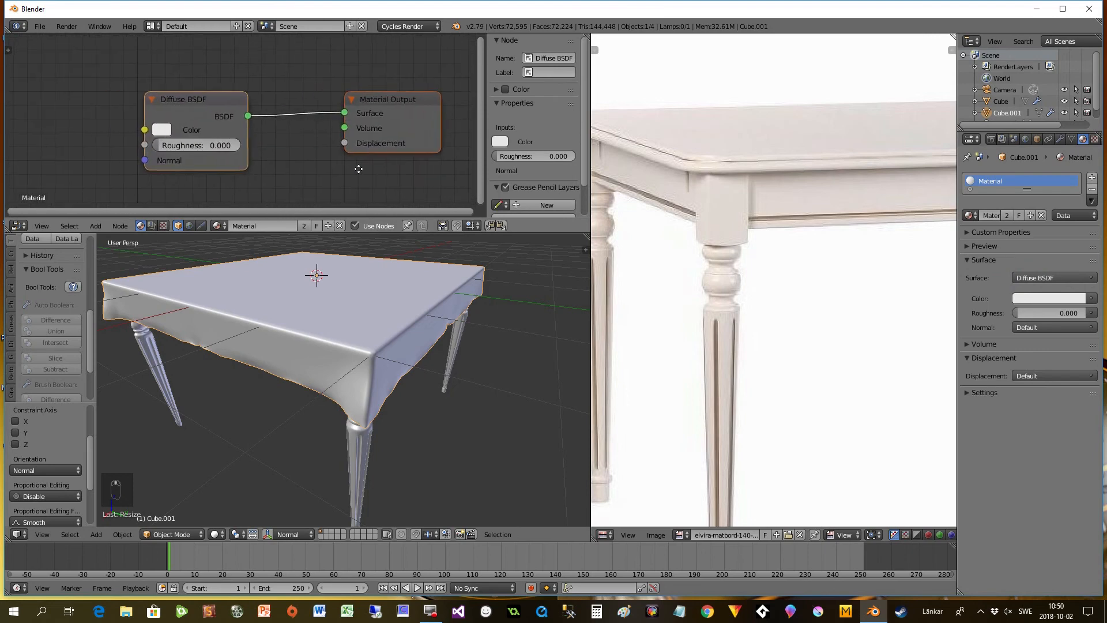
left_click_drag(386, 234, 369, 433)
left_click_drag(223, 188, 231, 149)
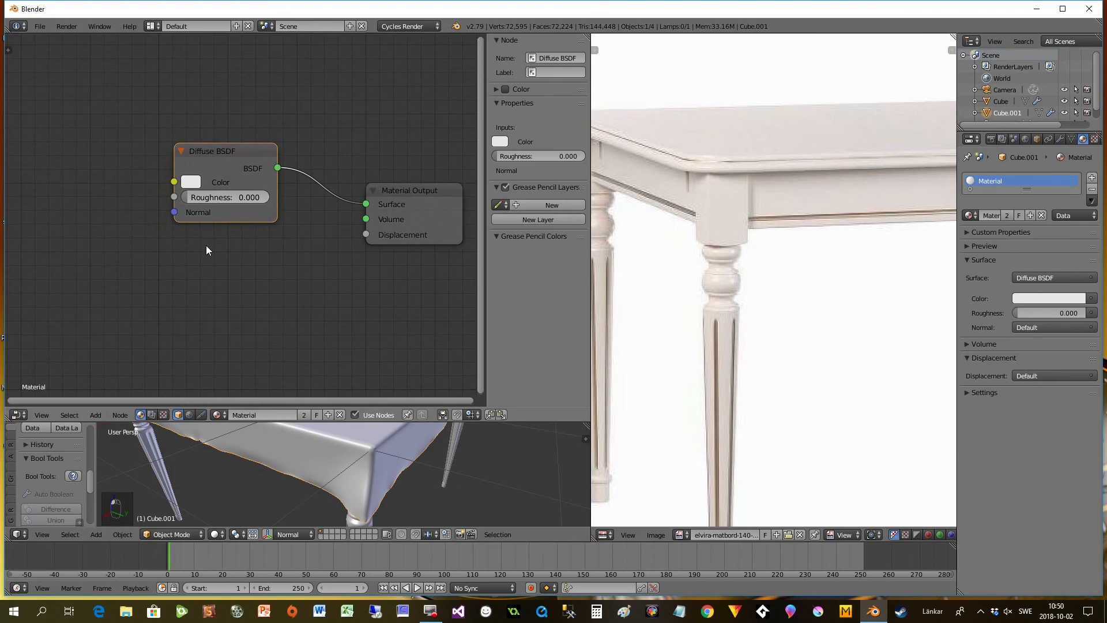
- Add a Transparent BSDF shader node below the Diffuse BSDF
key("shift+a")
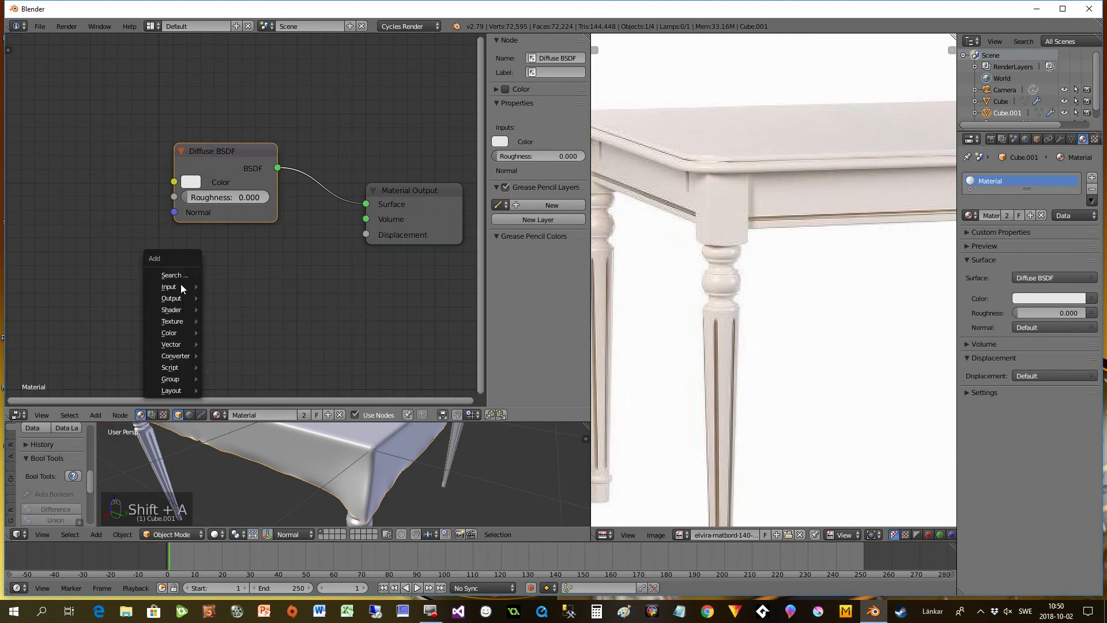
mouse_move(173, 316)
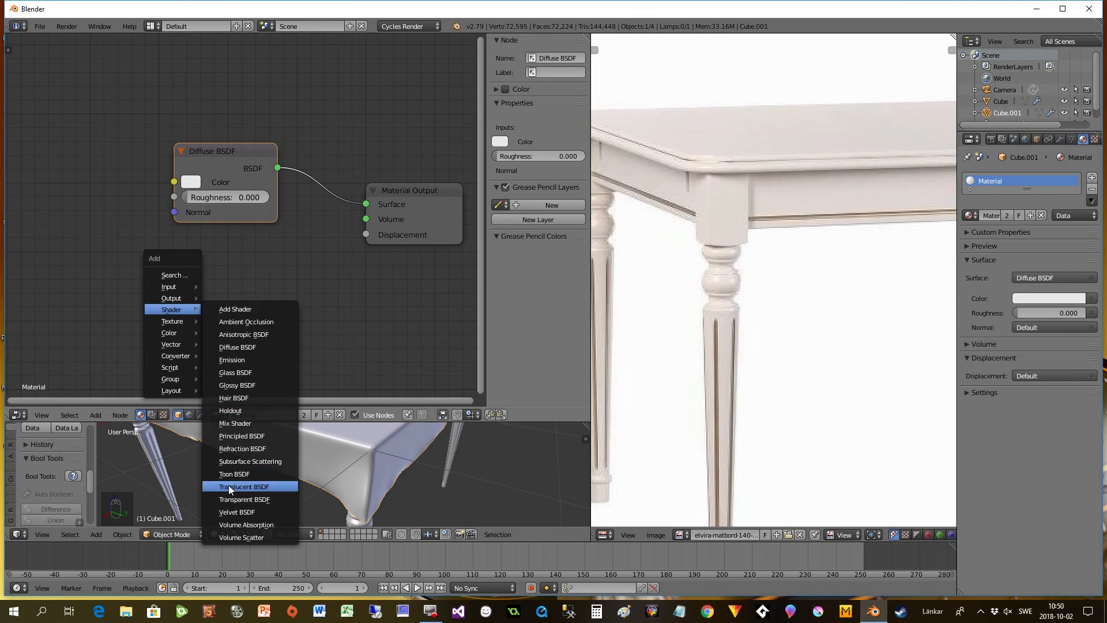
left_click(233, 499)
left_click(174, 251)
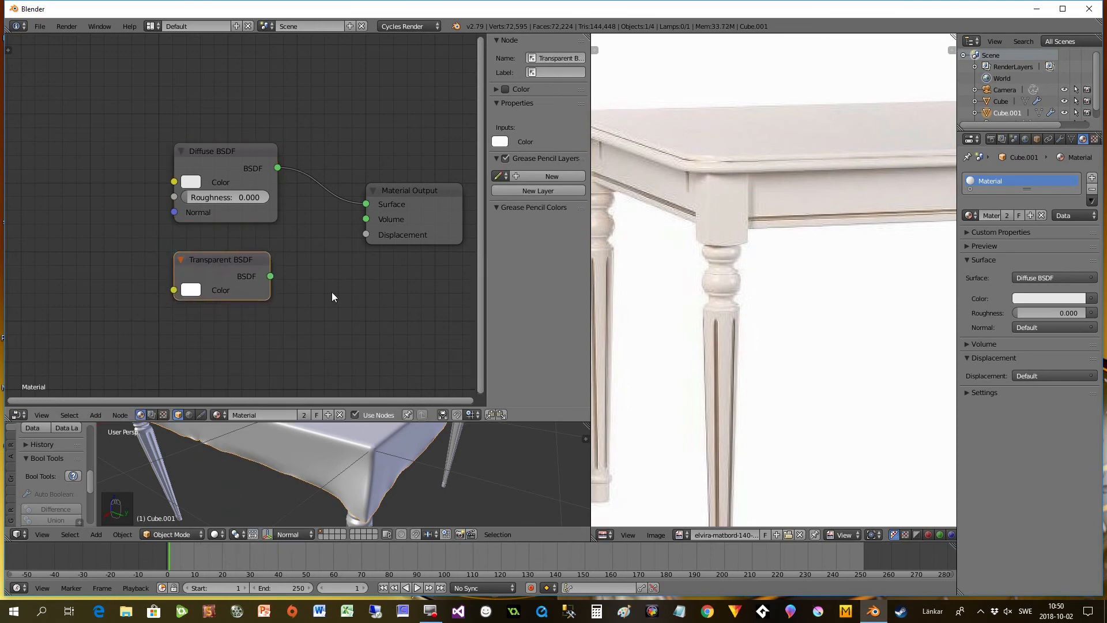
- Insert a Mix Shader between the Diffuse BSDF and Material Output, and connect the Transparent BSDF to its second shader input
key("shift+a")
mouse_move(332, 294)
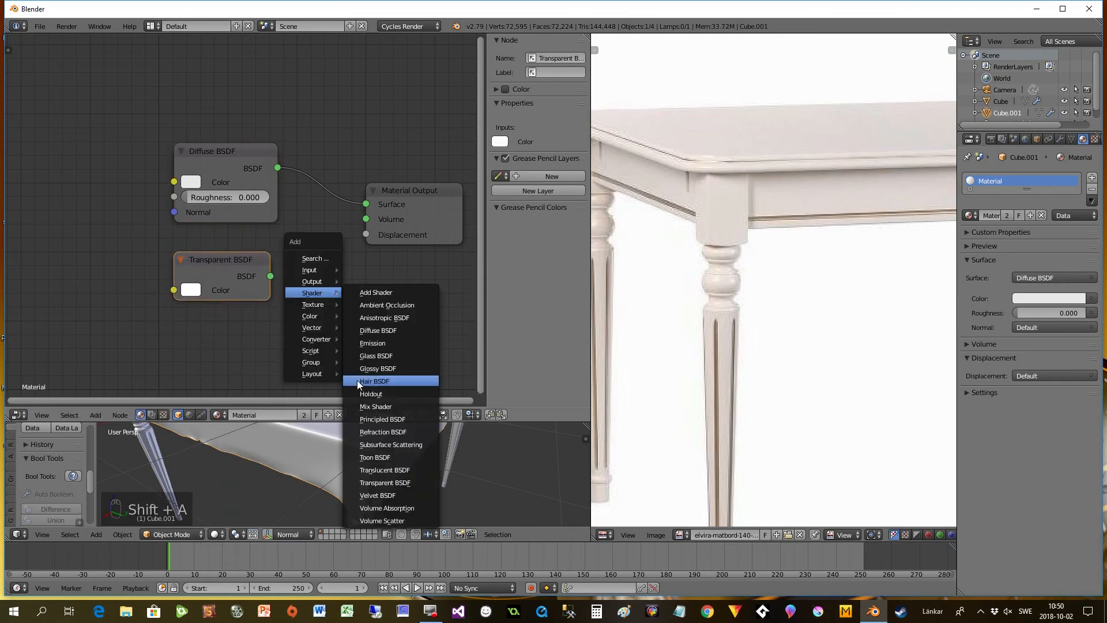
left_click(375, 407)
left_click(355, 151)
left_click_drag(270, 276, 333, 210)
scroll(344, 265, "down", 1)
middle_click_drag(329, 290, 388, 322)
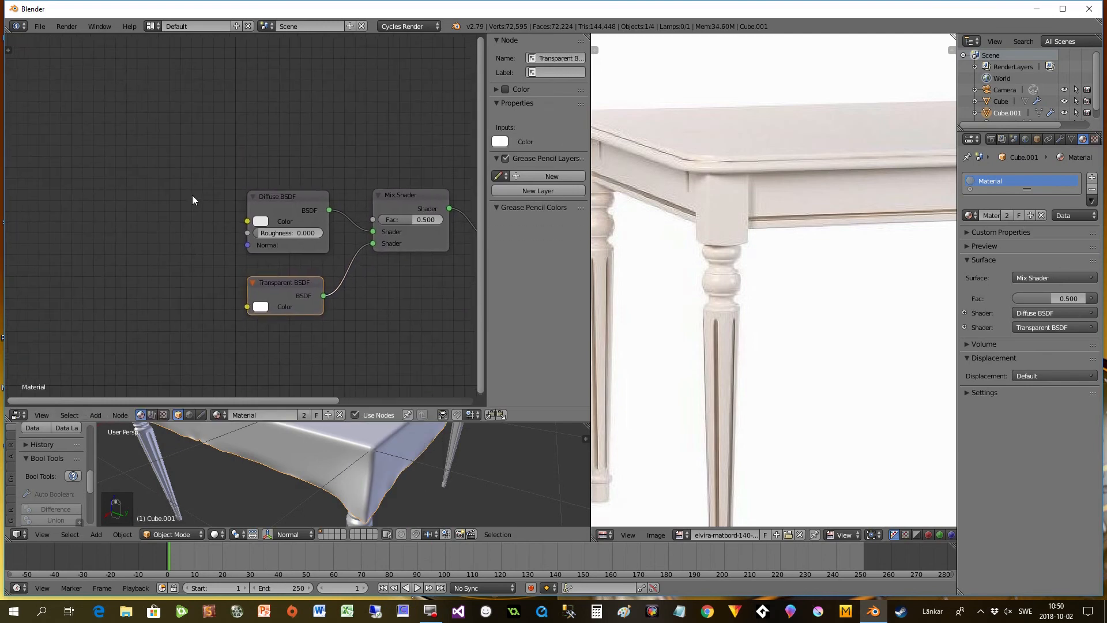
- Add a Wireframe input node and connect its Fac output to the Mix Shader's Fac input
key("shift+a")
mouse_move(73, 104)
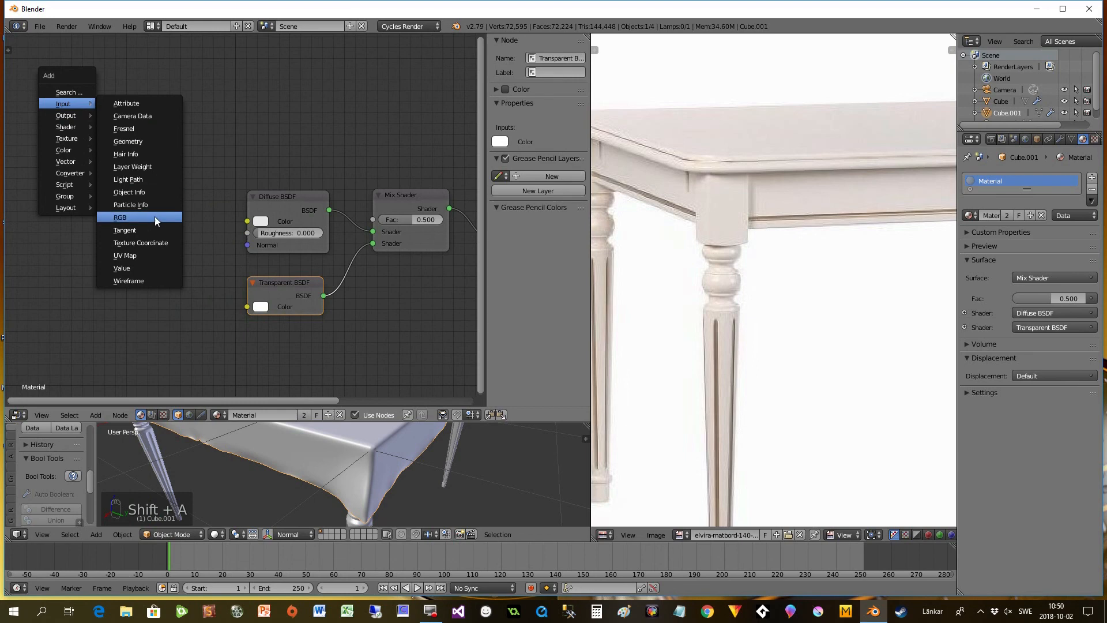
left_click(141, 281)
left_click(128, 95)
left_click_drag(205, 114, 383, 219)
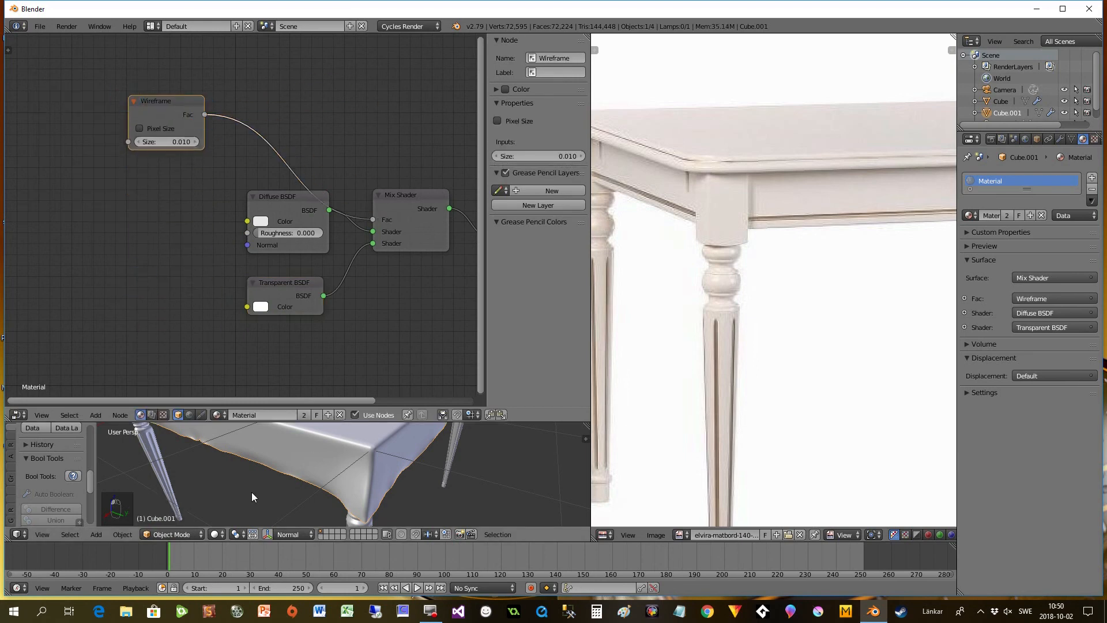
- Preview the tablecloth's wireframe material up close in Rendered shading
left_click(210, 534)
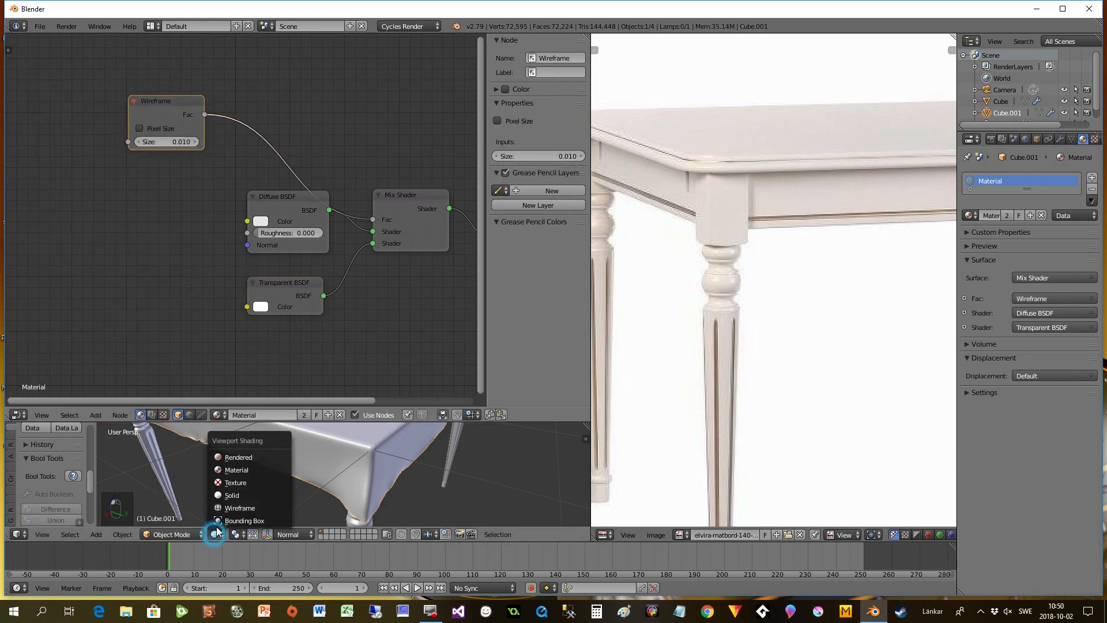
left_click(241, 458)
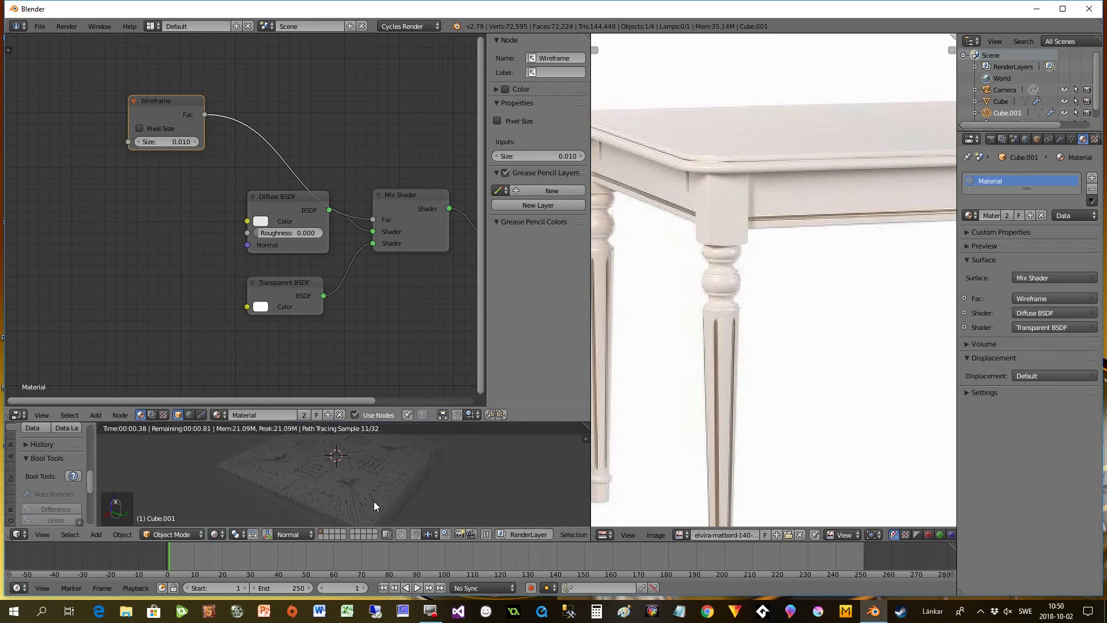
scroll(373, 500, "up", 1)
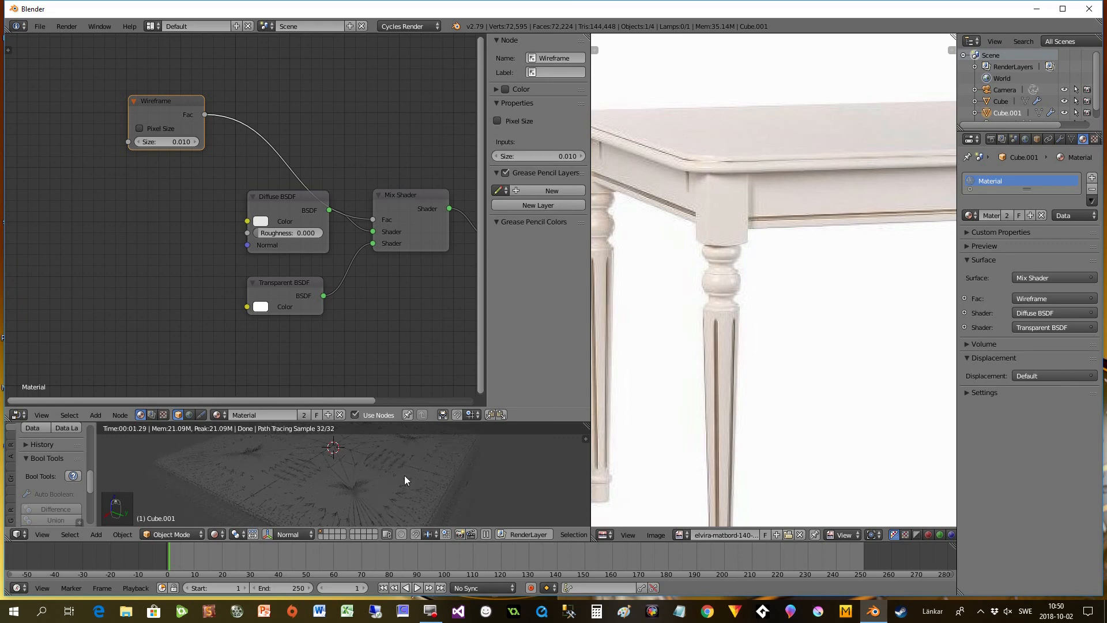
- Swap the Mix Shader's two shader inputs, and move the Transparent BSDF node above the Diffuse BSDF node
left_click_drag(373, 244, 378, 232)
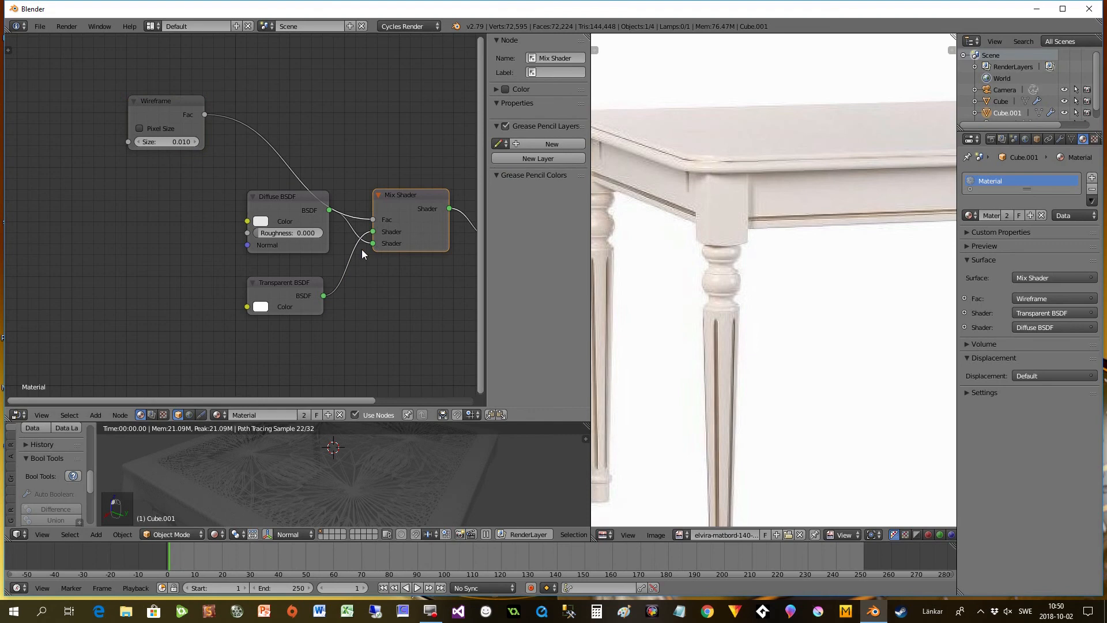
left_click_drag(292, 295, 253, 243)
left_click_drag(280, 199, 246, 300)
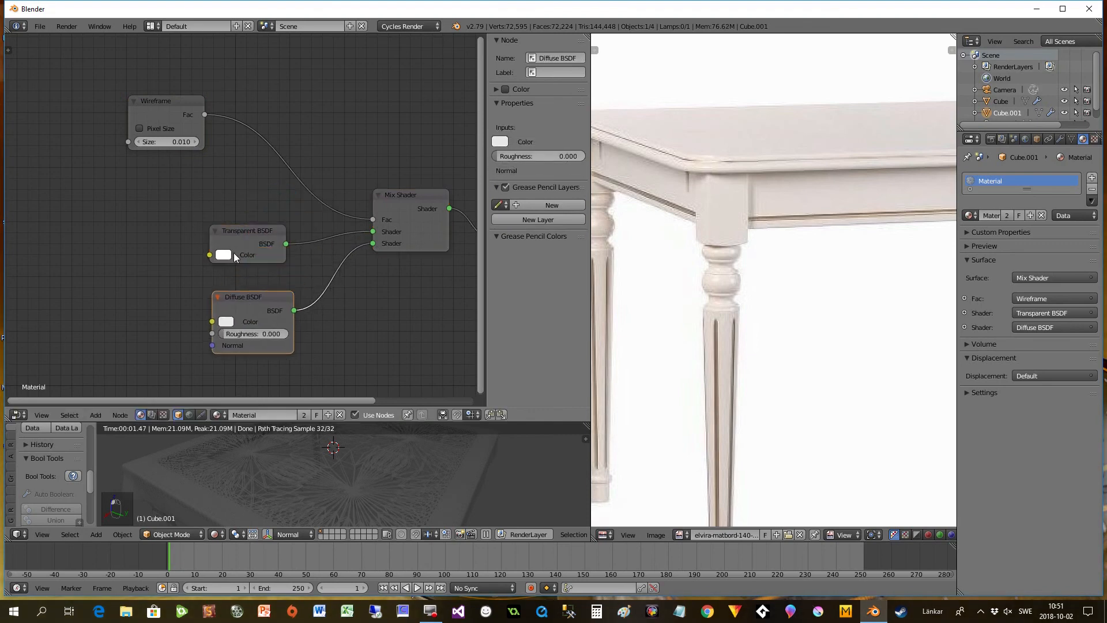
left_click_drag(234, 244, 252, 247)
left_click(239, 256)
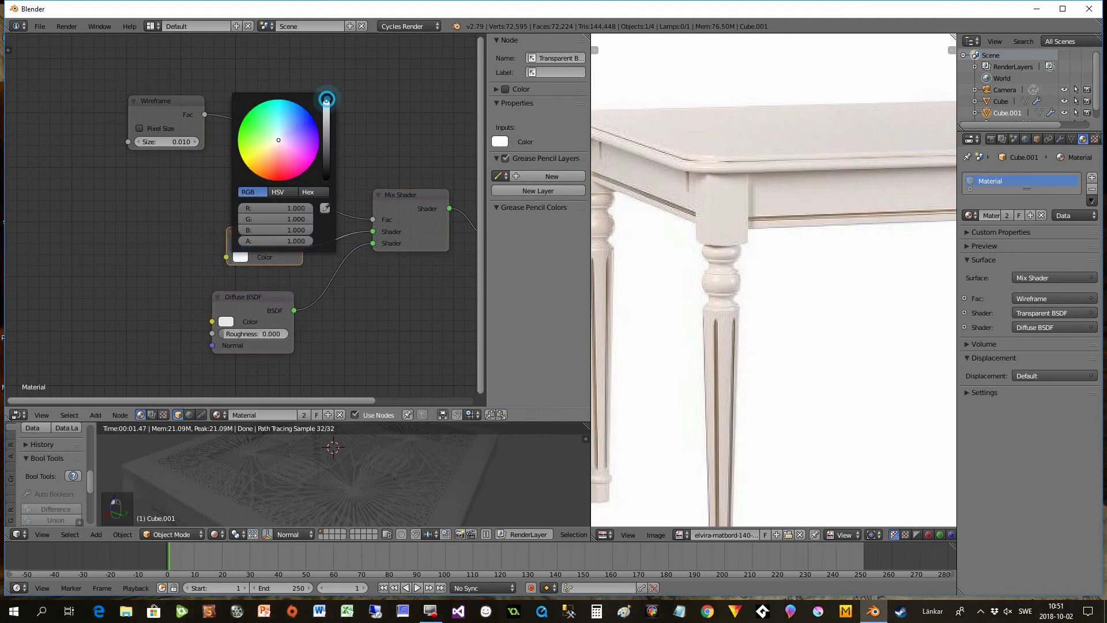
- Enlarge the 3D view, inspect the rendered tablecloth pattern from several angles, and return to Solid shading
left_click_drag(361, 423, 361, 298)
middle_click_drag(360, 434, 332, 454)
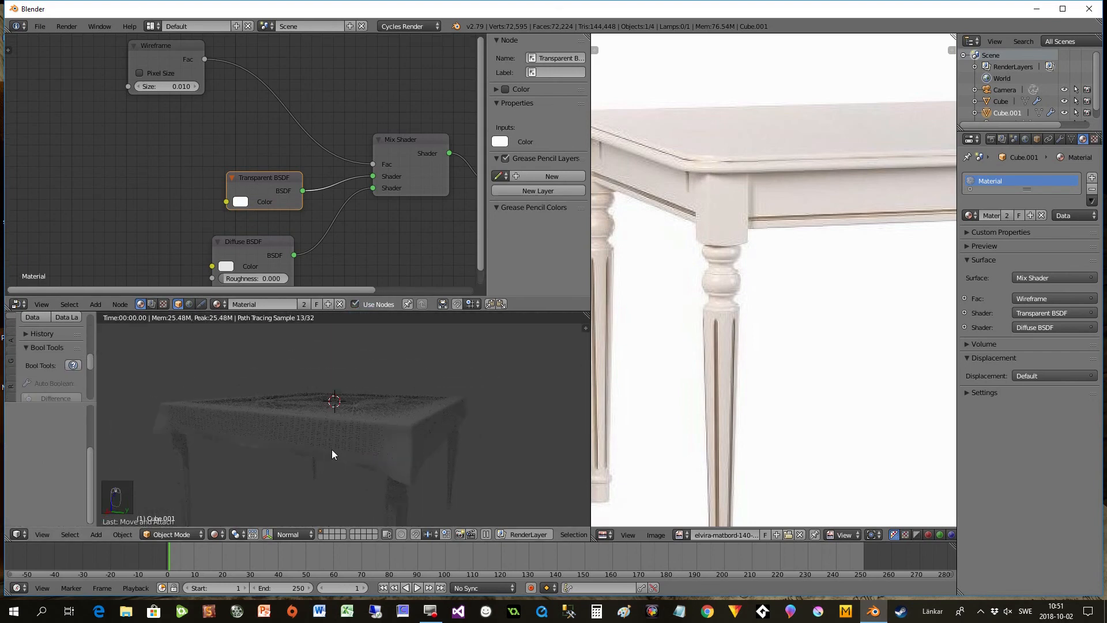
middle_click_drag(231, 471, 456, 332)
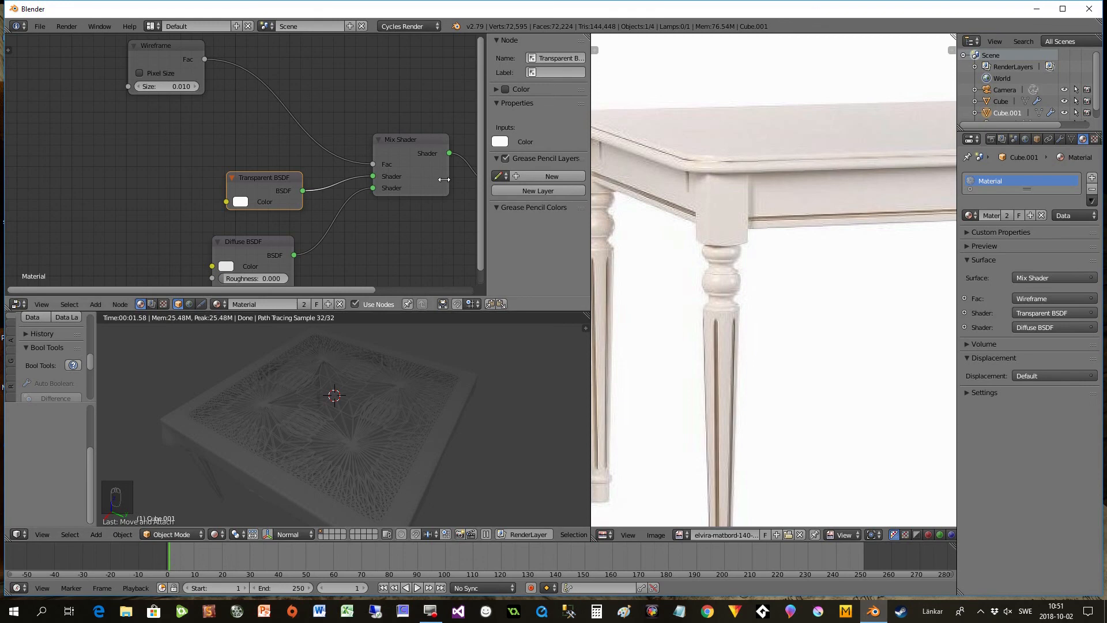
left_click(218, 535)
left_click(224, 493)
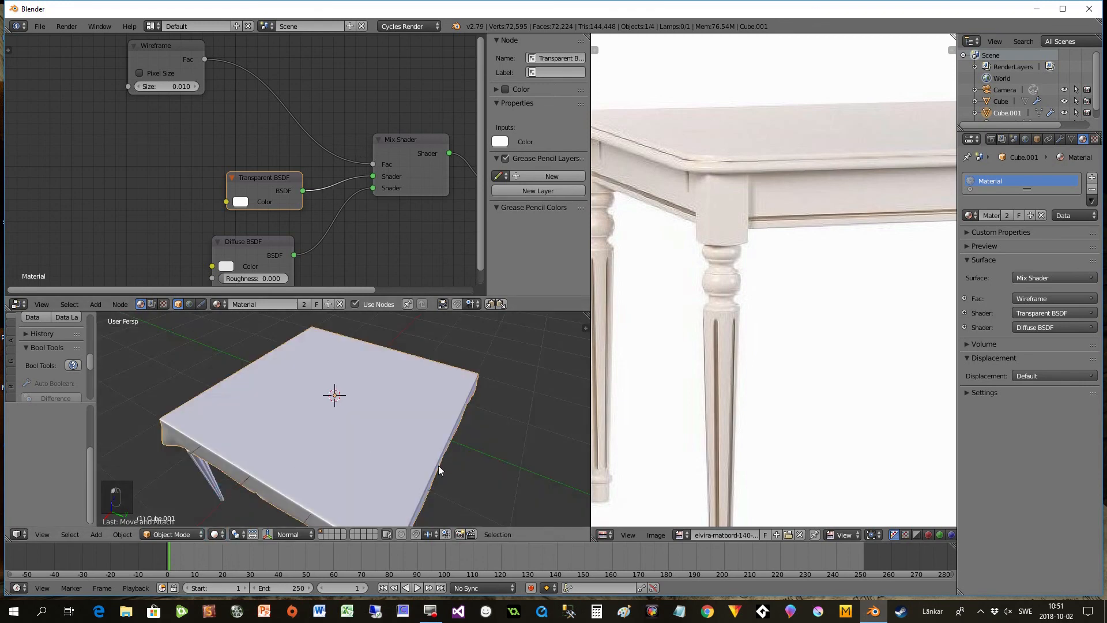
- Select the table under the cloth, unlink its shared material, and give it a new material of its own
middle_click_drag(437, 447, 457, 433)
right_click(191, 476)
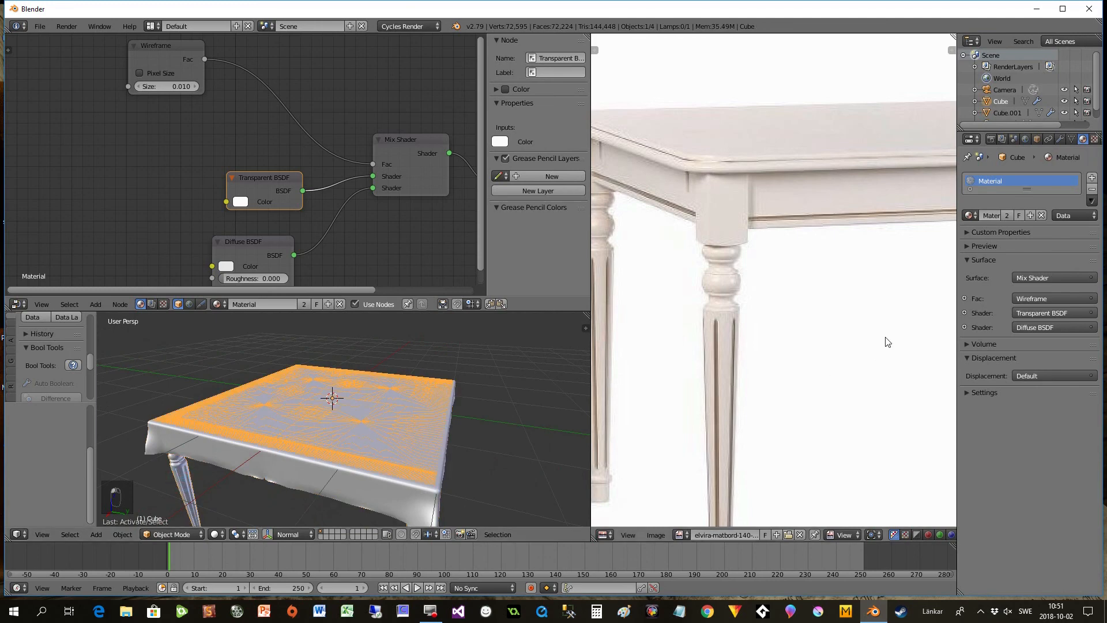
left_click(1040, 215)
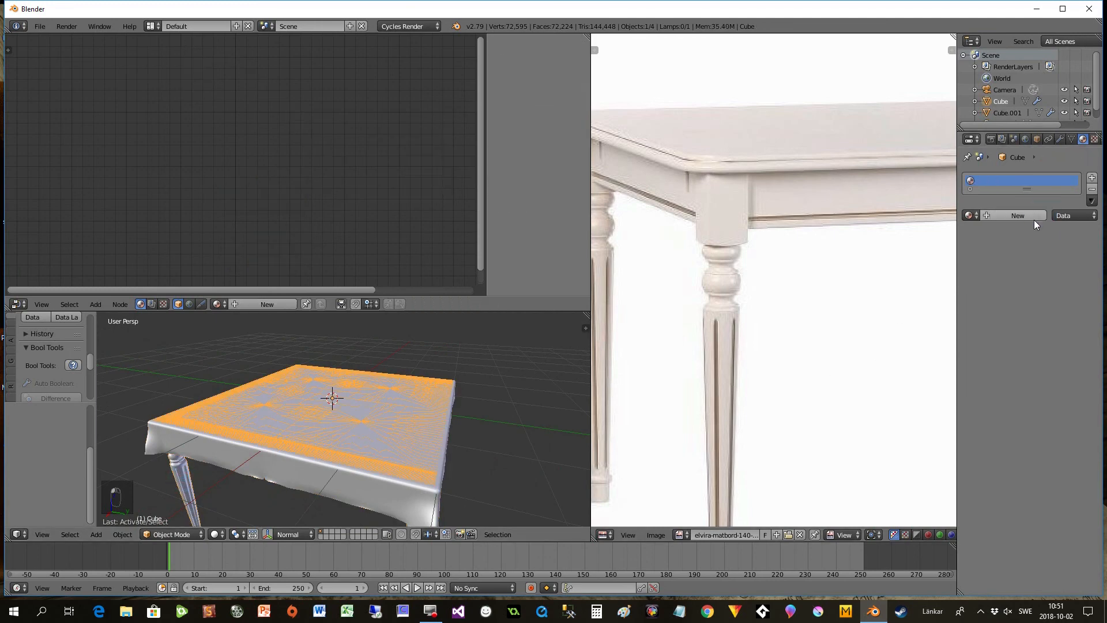
left_click(1018, 218)
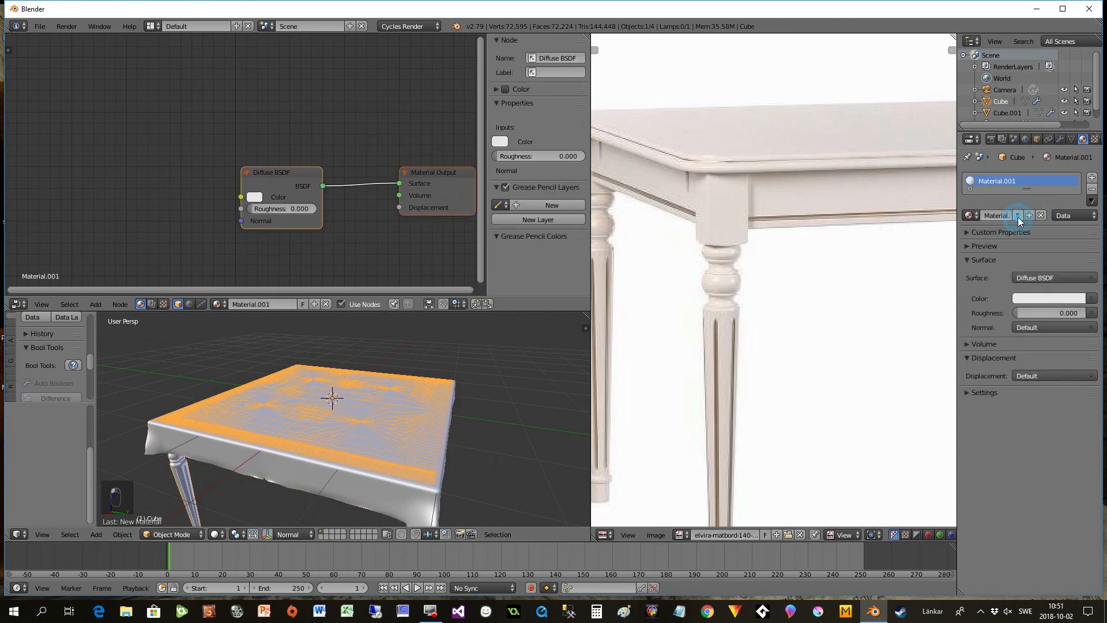
- Switch the viewport to Rendered shading and set the table's Diffuse BSDF color to red (R 0.800, G 0.089, B 0.076)
left_click(214, 534)
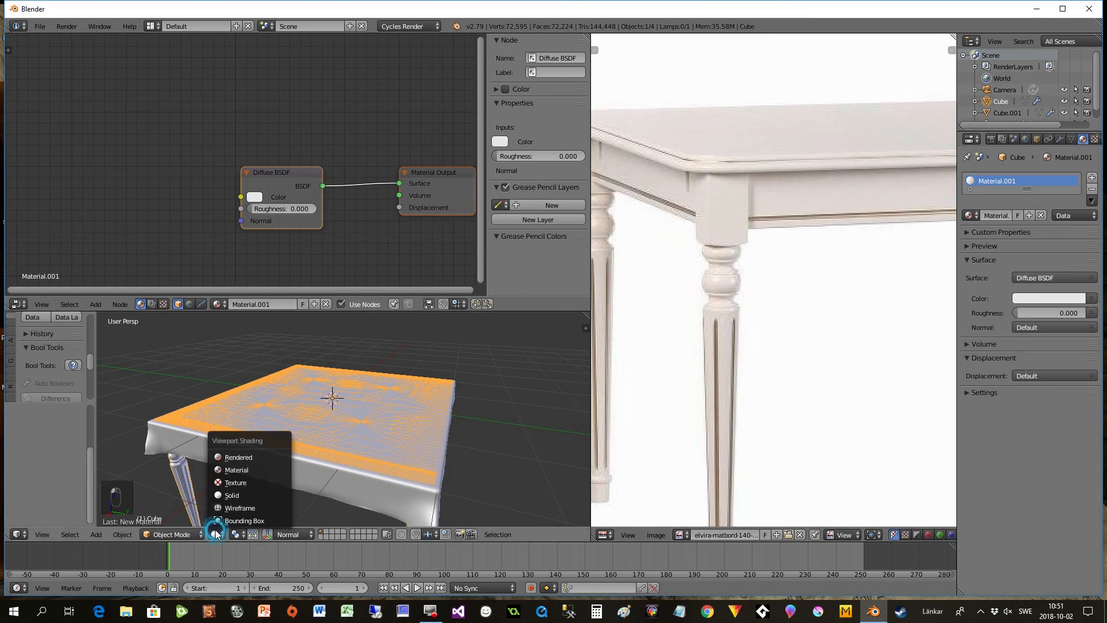
left_click(230, 456)
middle_click_drag(294, 462, 312, 472)
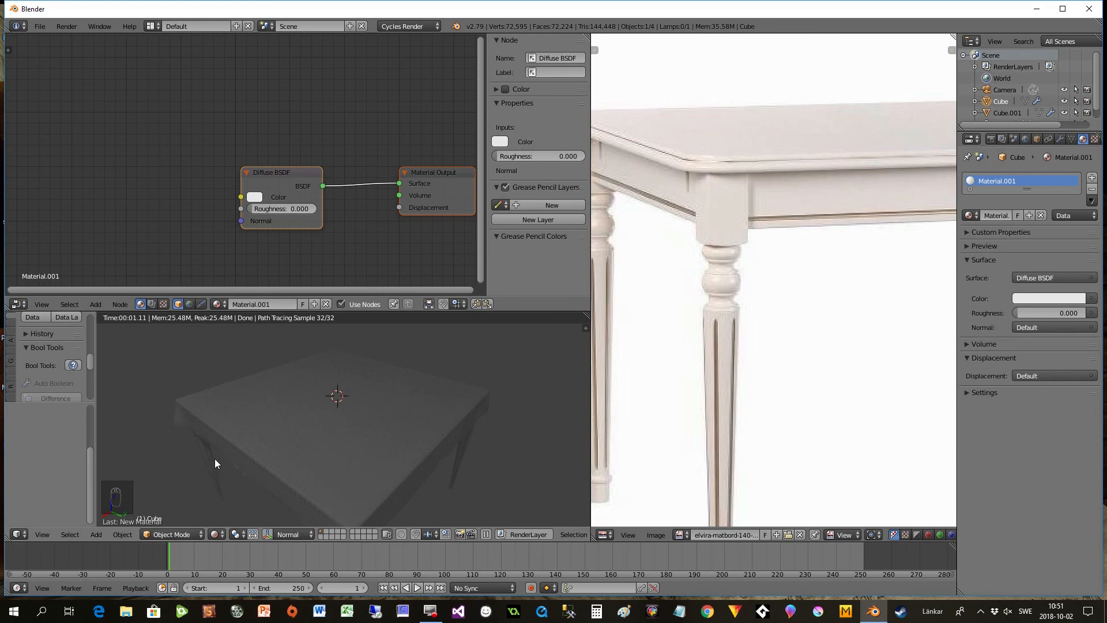
left_click(253, 197)
left_click(287, 102)
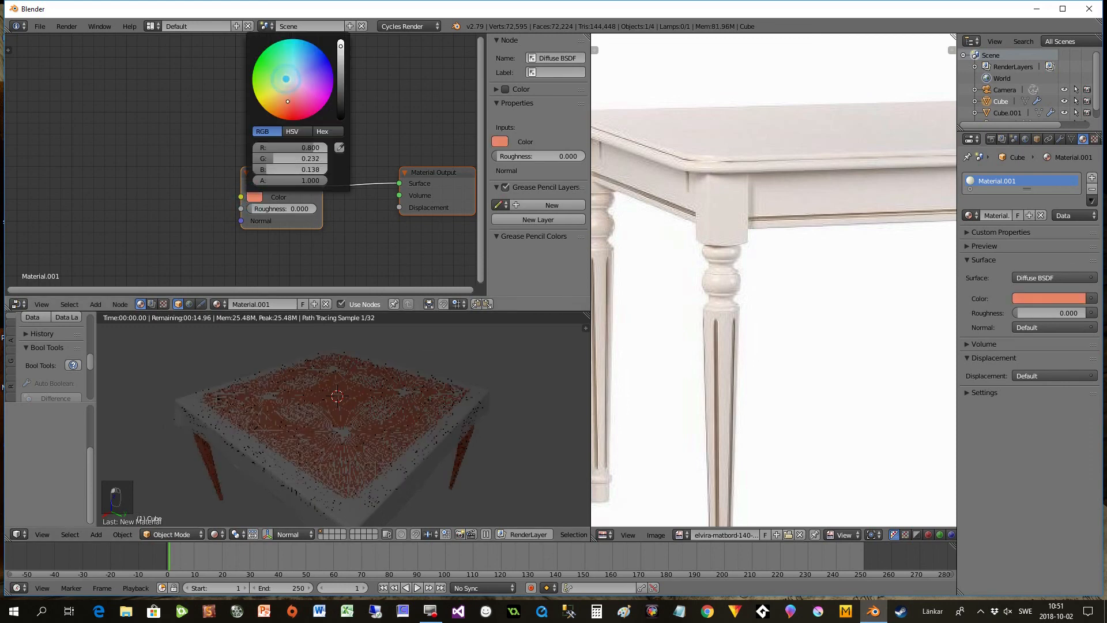
left_click(292, 107)
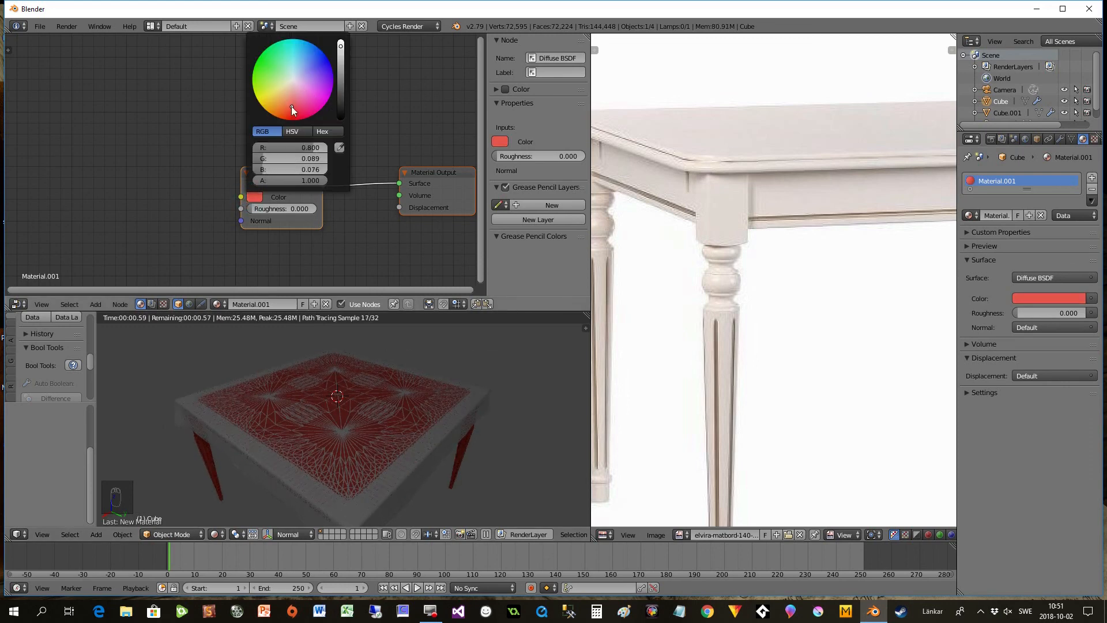
- Enlarge the rendered viewport, examine the red table under its lace cloth from several angles, and compare it with the full reference photo
middle_click_drag(270, 420, 297, 369)
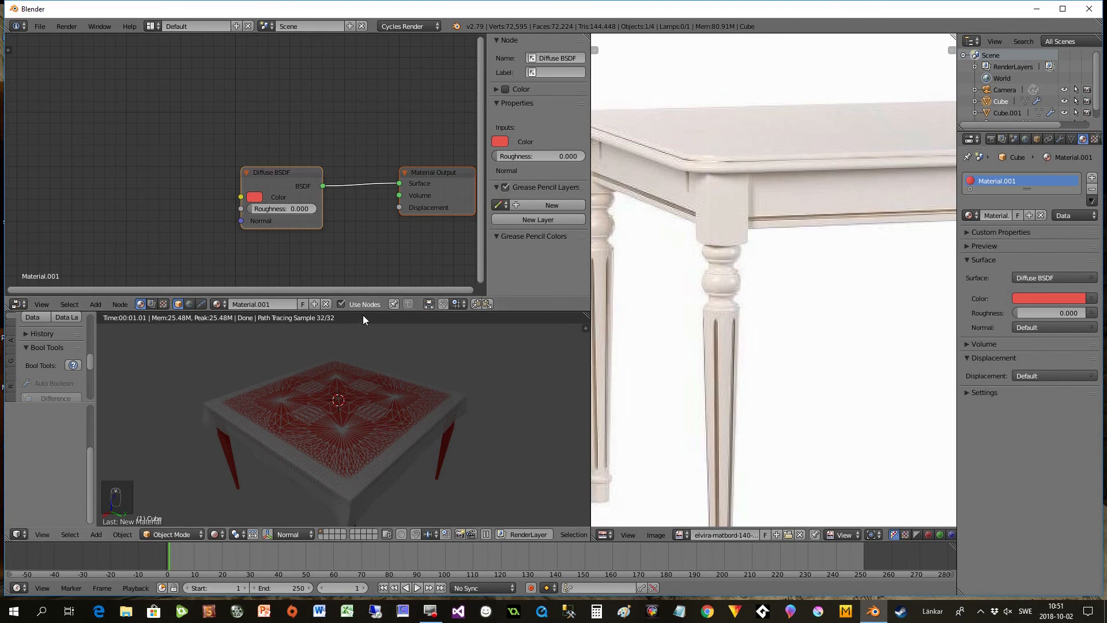
left_click_drag(362, 313, 362, 163)
middle_click_drag(418, 395, 322, 409)
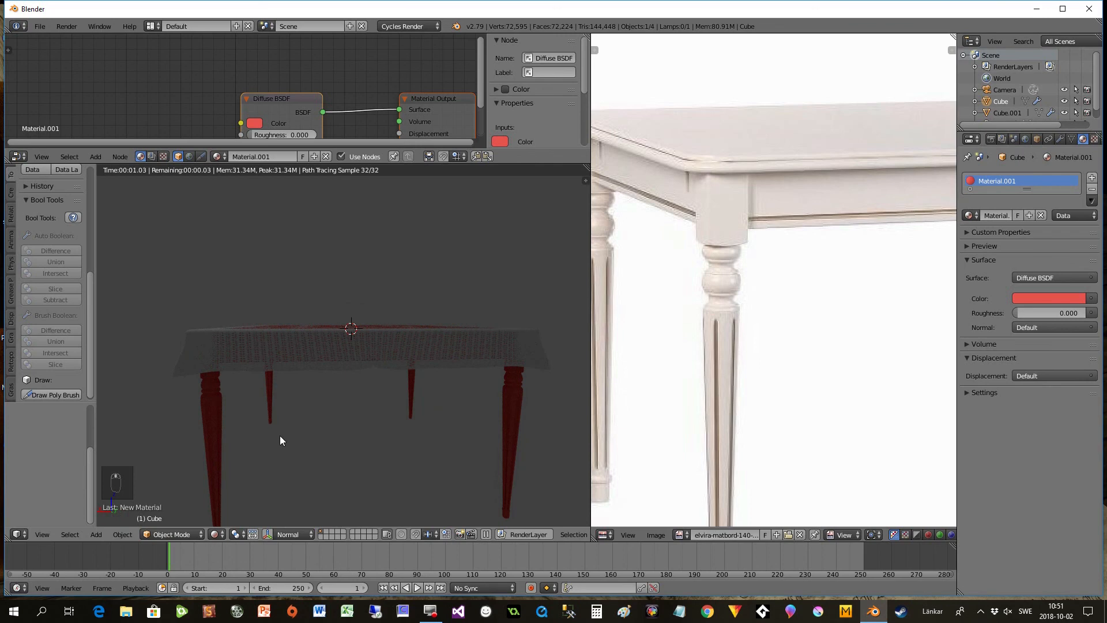
middle_click_drag(247, 457, 336, 470)
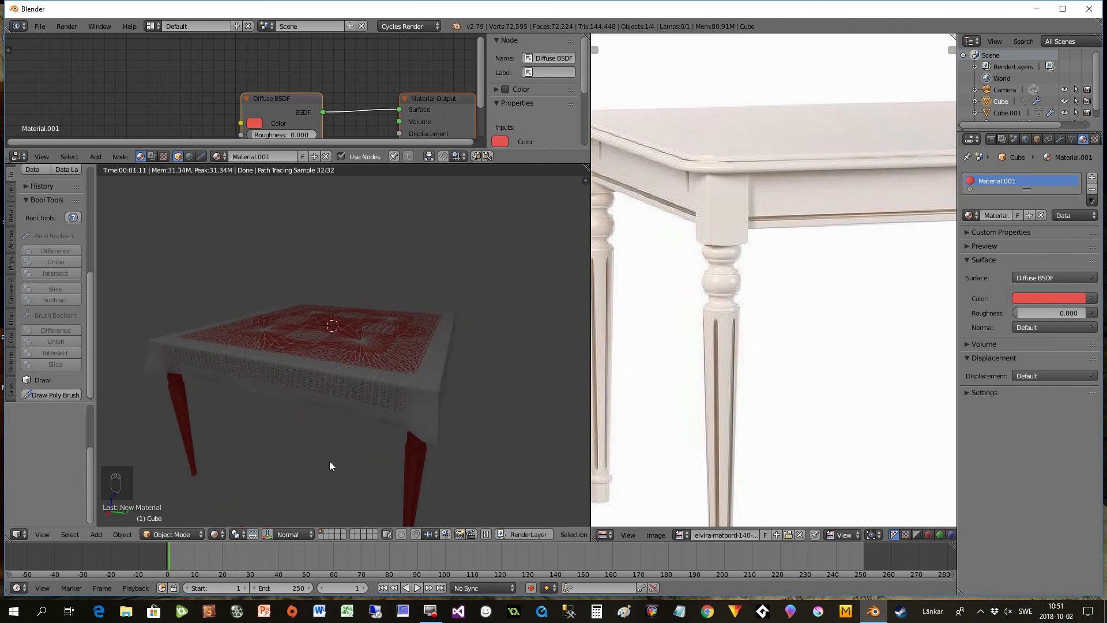
scroll(684, 316, "down", 8)
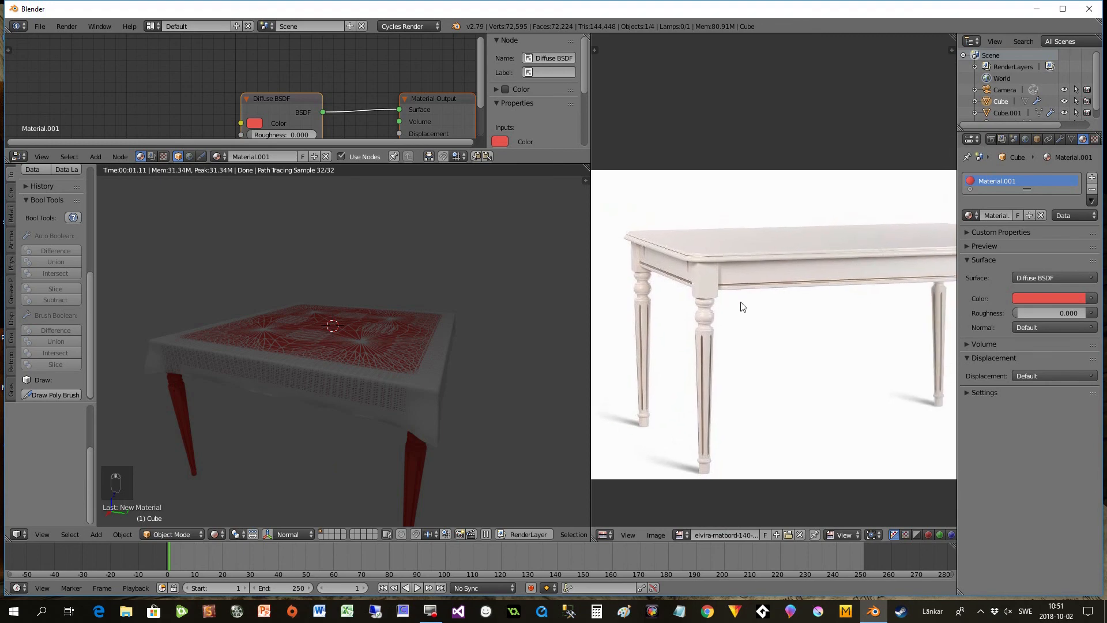
scroll(805, 301, "up", 1)
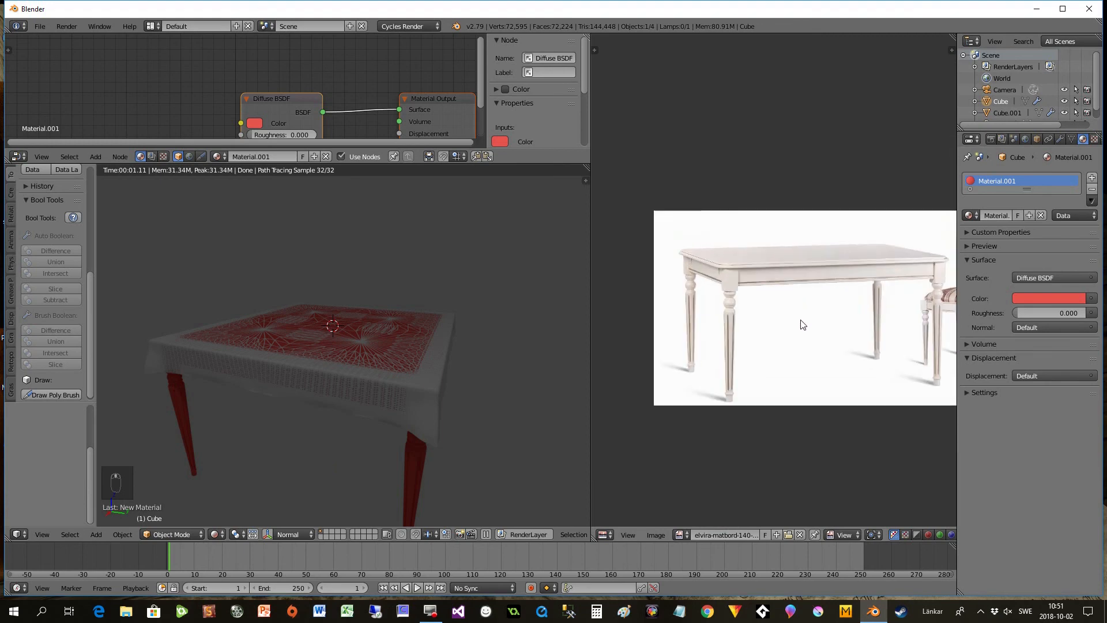
- Enter Edit Mode on the table and switch the viewport from Rendered to Solid shading
middle_click_drag(419, 471, 316, 468)
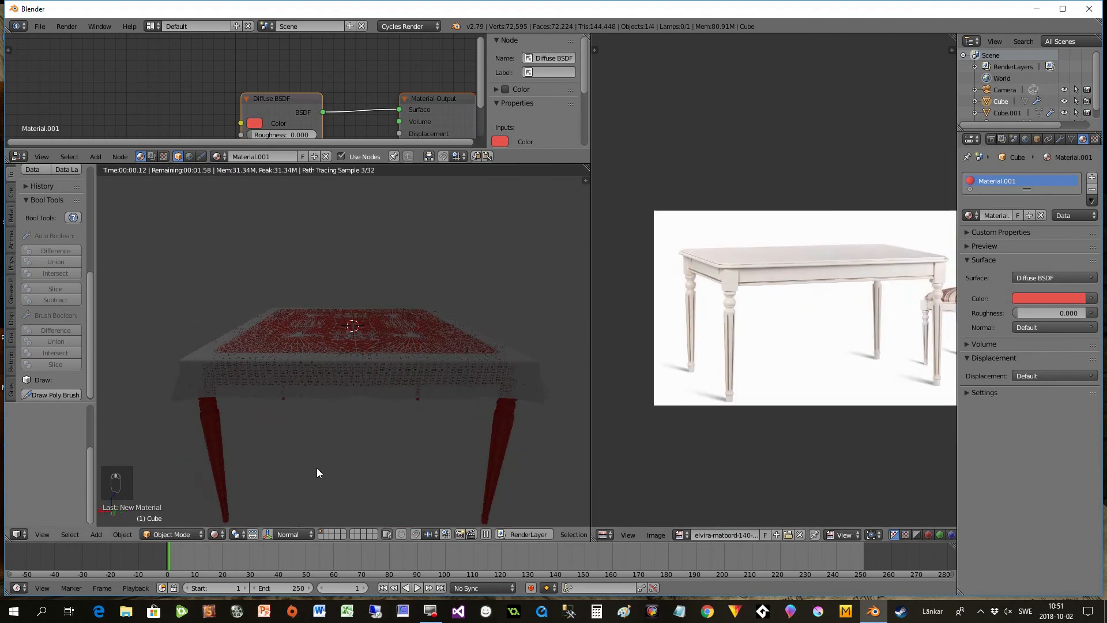
key("Tab")
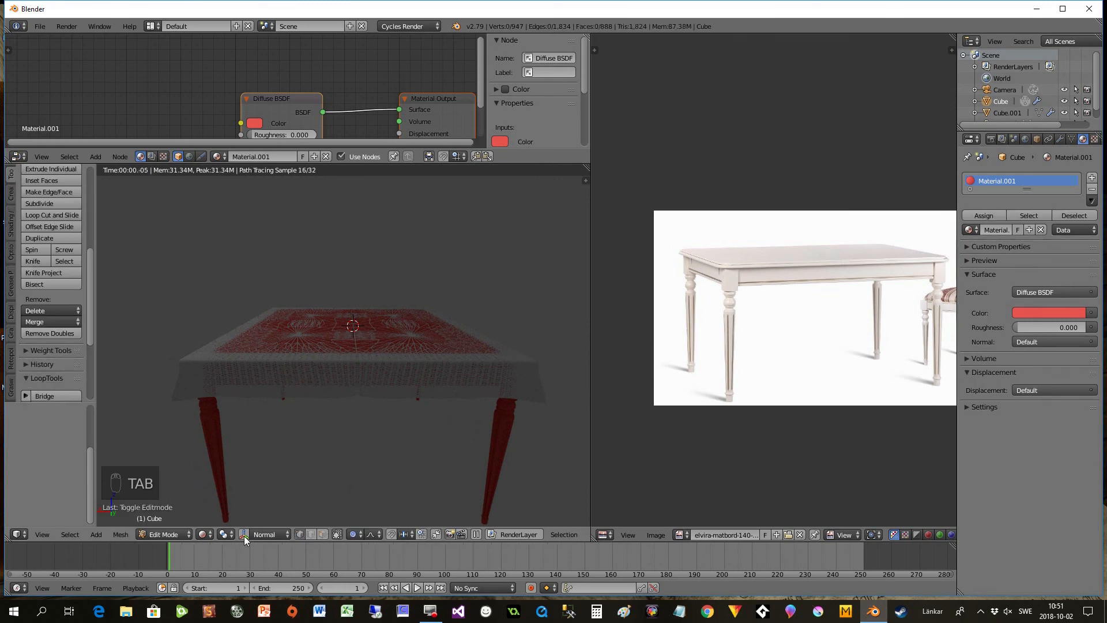
left_click(202, 534)
left_click(223, 487)
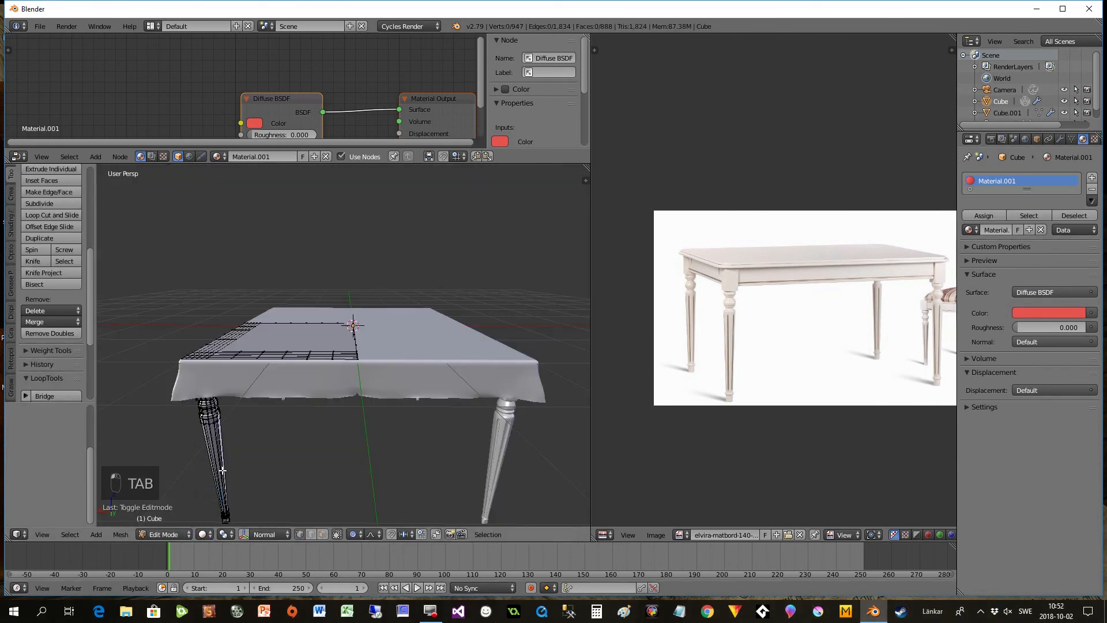
- Try widening the mirrored table by moving its entire mesh along the global X axis, cancel the move, and return to Object Mode
mouse_move(271, 455)
middle_mouse_down()
mouse_move(262, 484)
mouse_move(279, 452)
middle_mouse_up()
key("a")
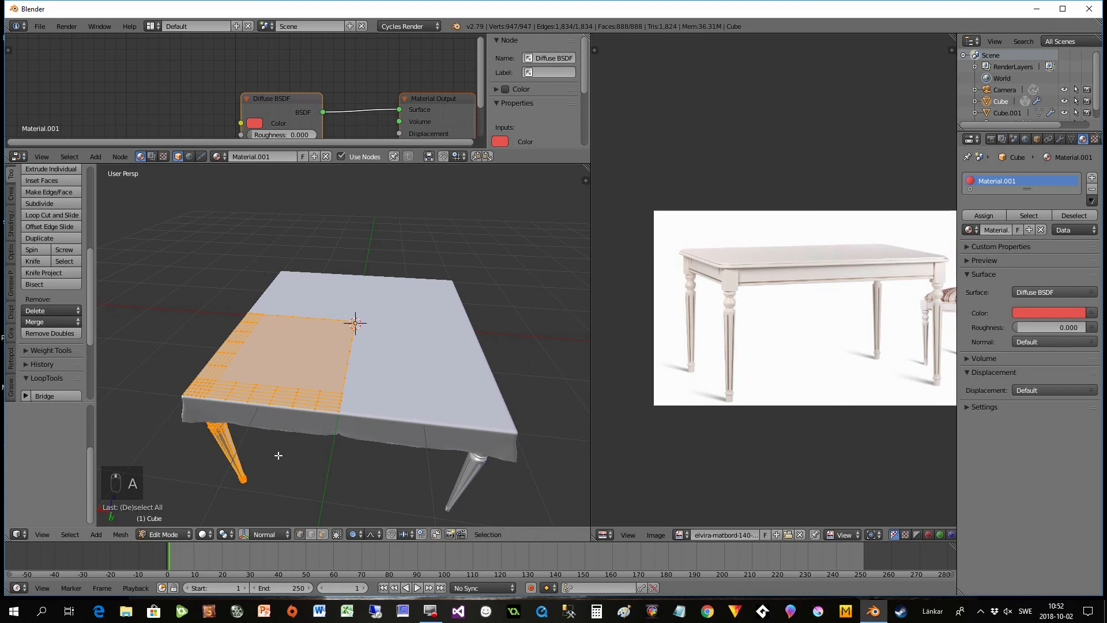
key("g")
key("x")
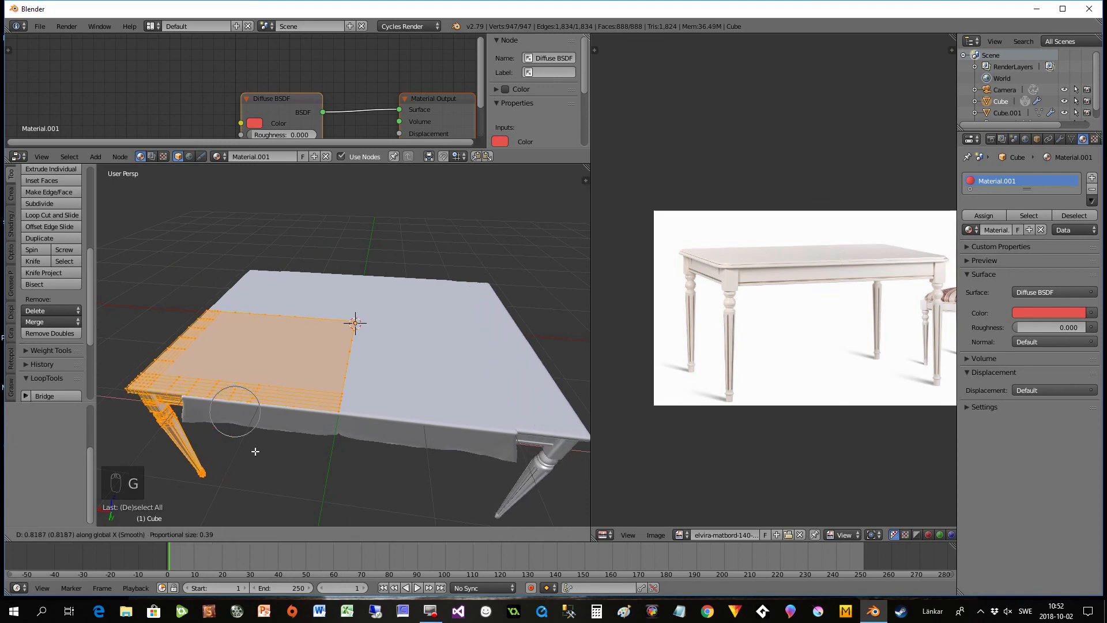
right_click(223, 443)
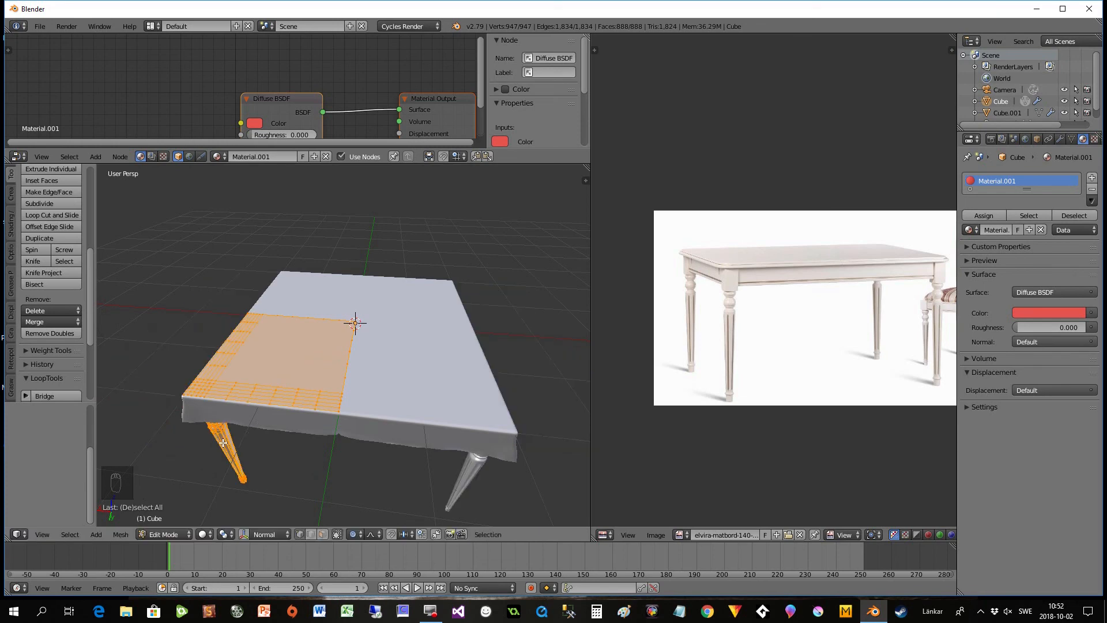
key("Tab")
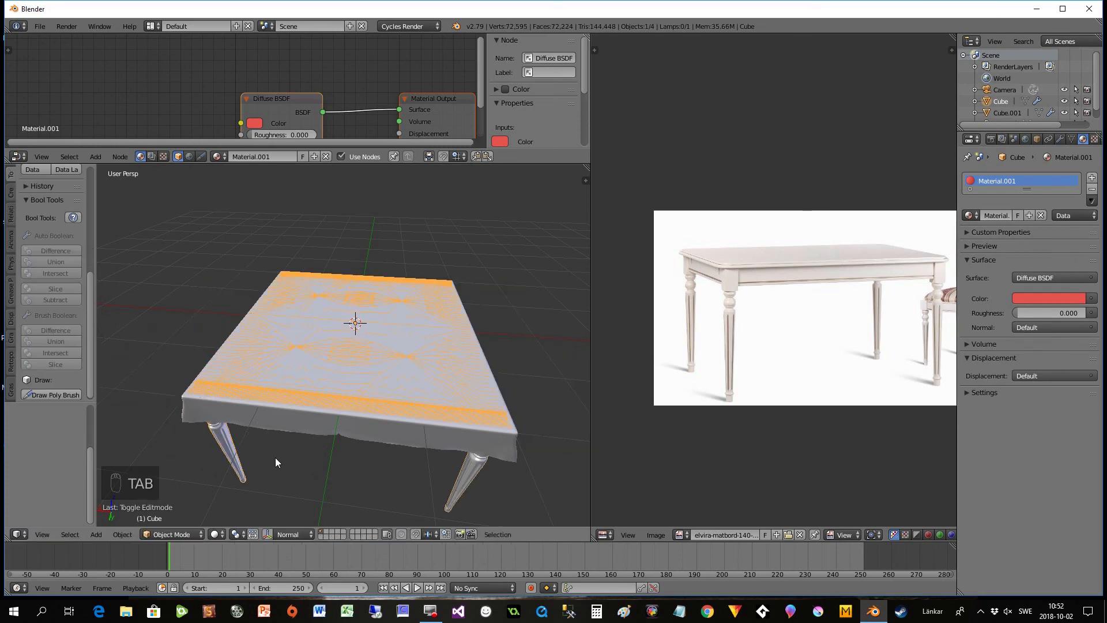
middle_click_drag(488, 446, 462, 395)
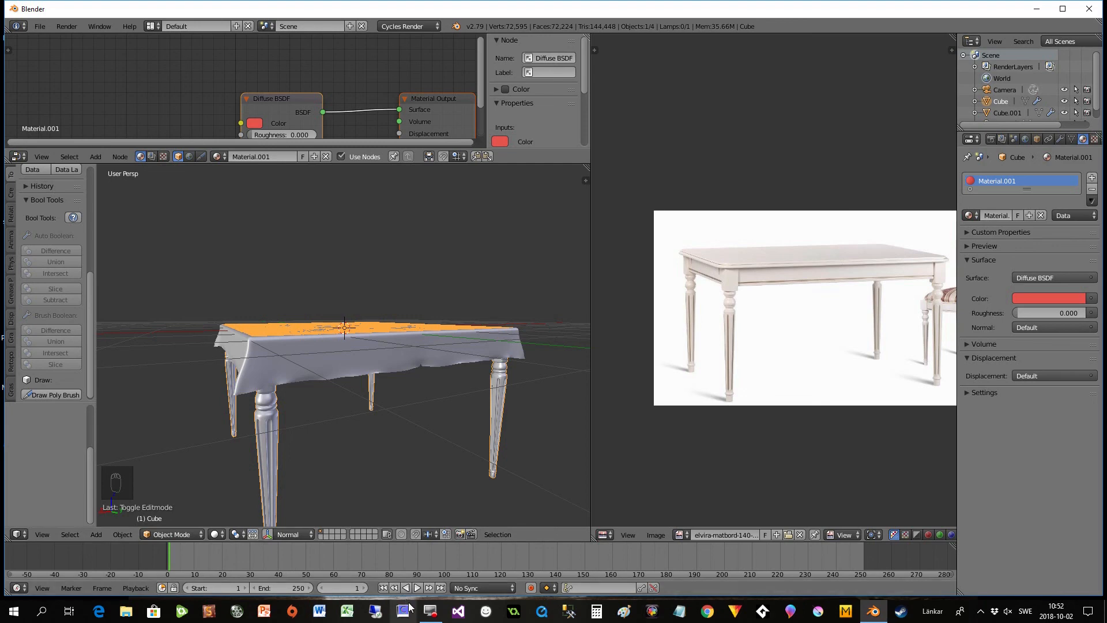
mouse_move(422, 603)
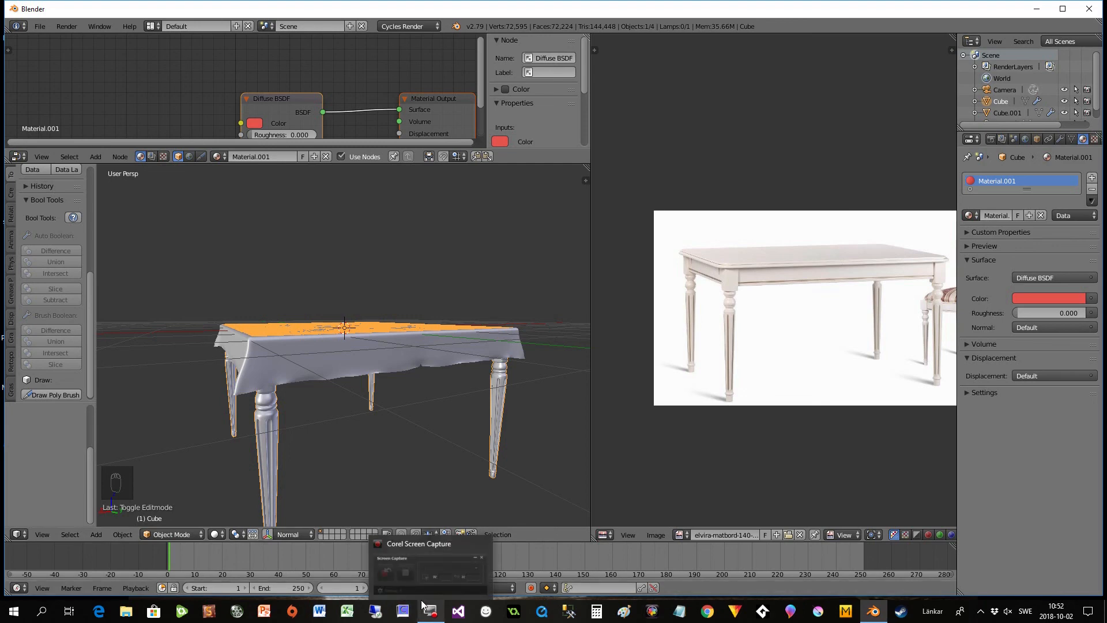